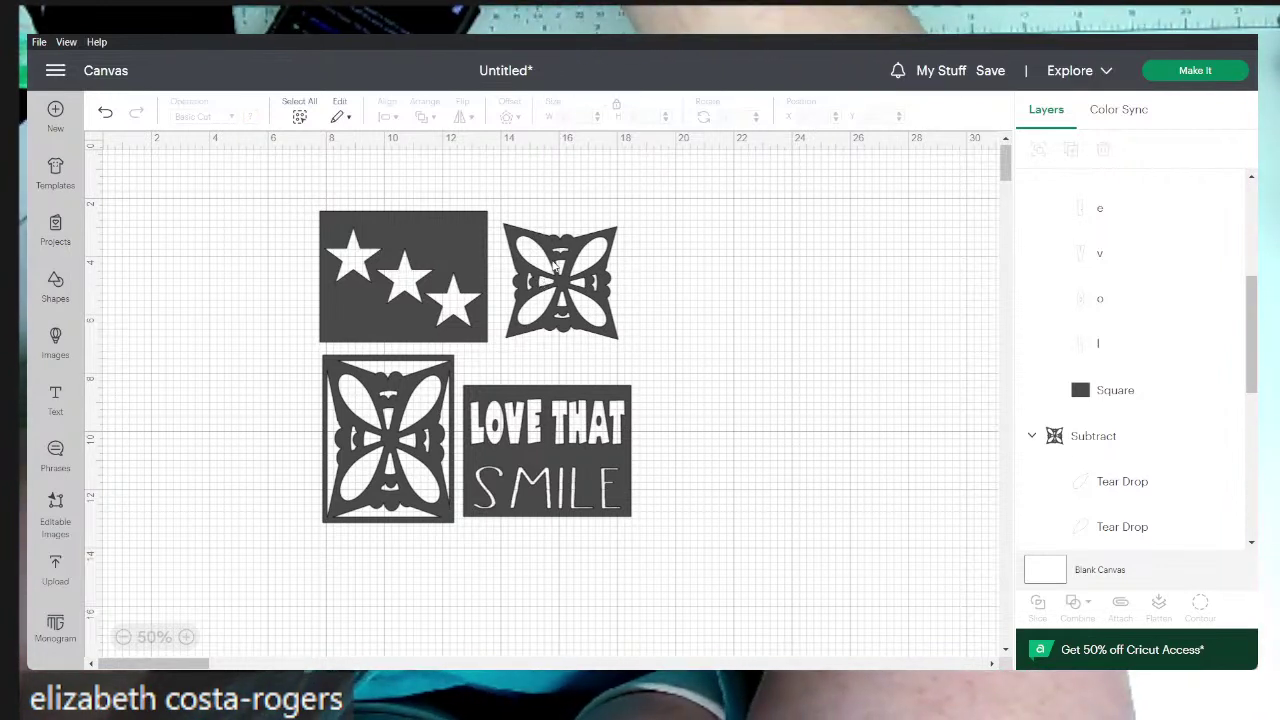
- Delete the ornamental cut-out design beside the three-star rectangle
click(562, 305)
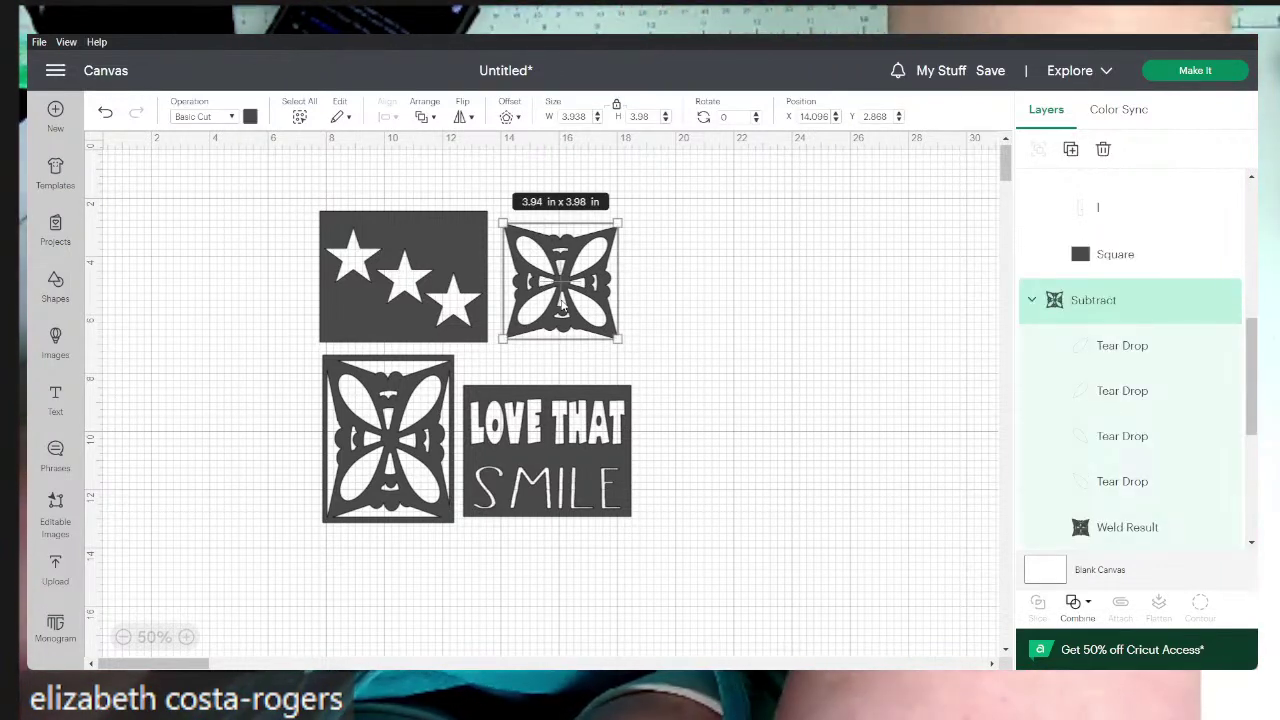
key(Delete)
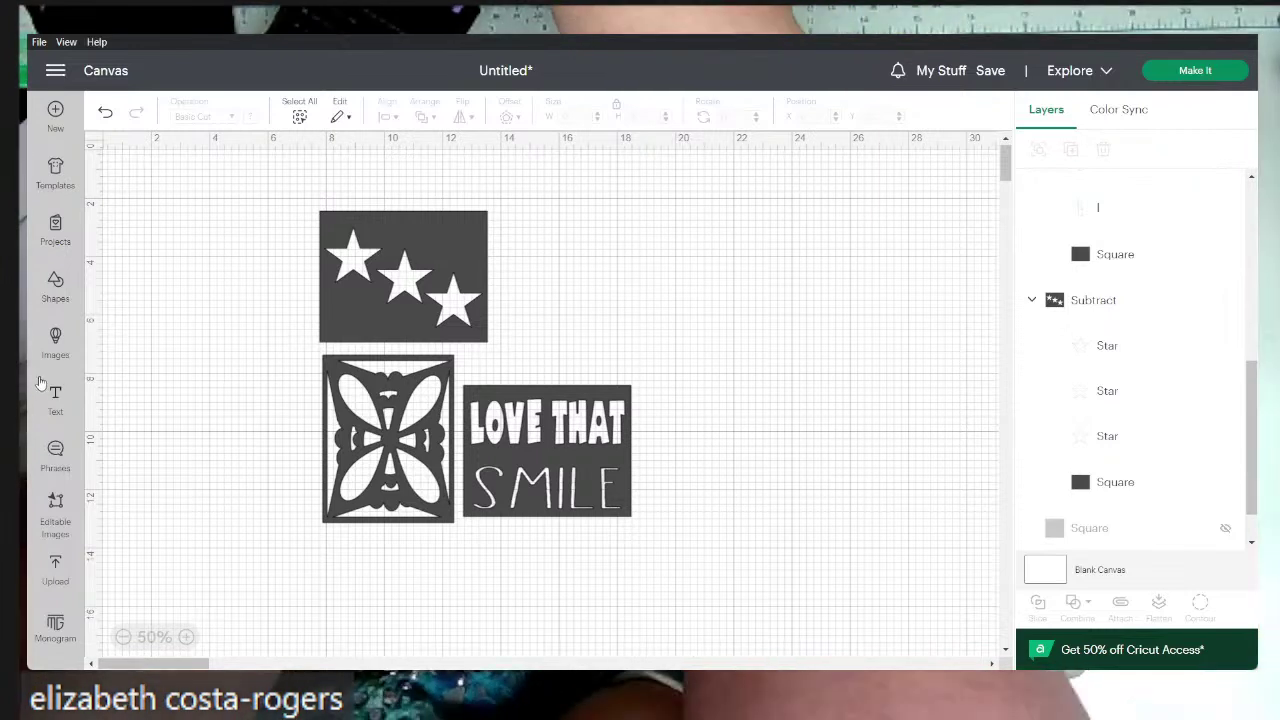
- Add an oval shape and place it in the empty area left of the three-star rectangle
click(55, 288)
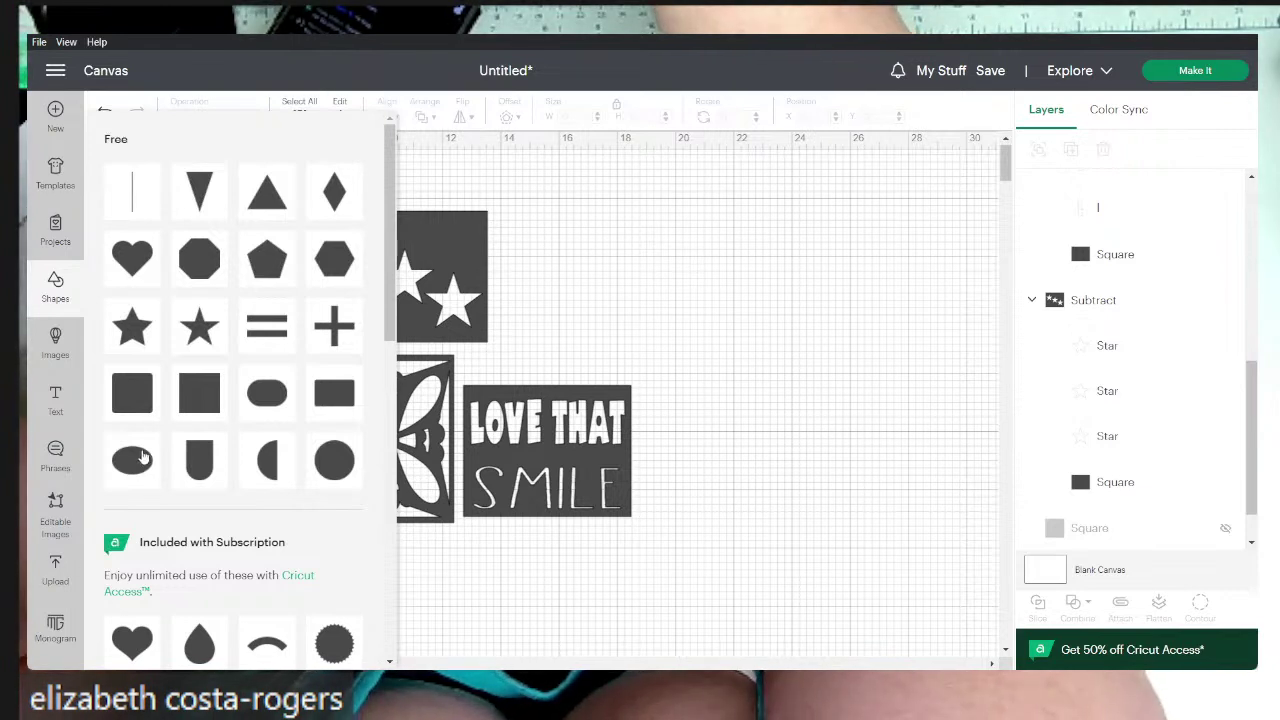
key(Escape)
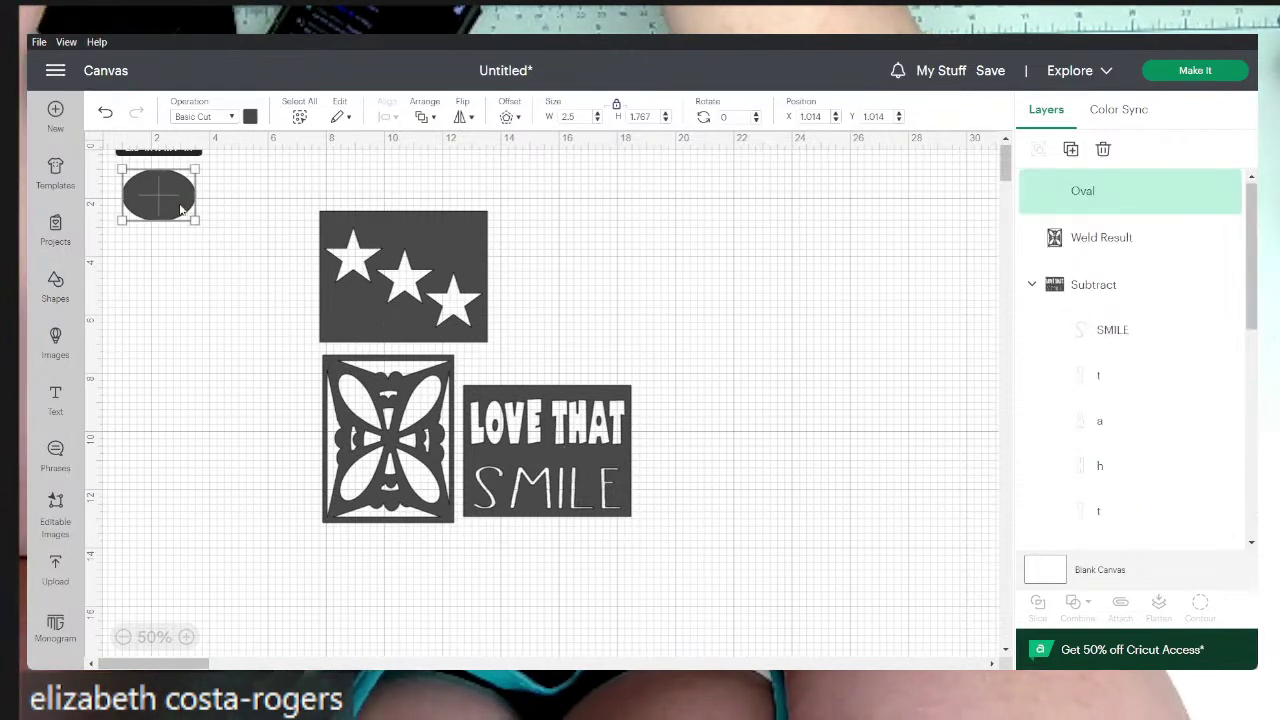
drag(181, 208, 220, 324)
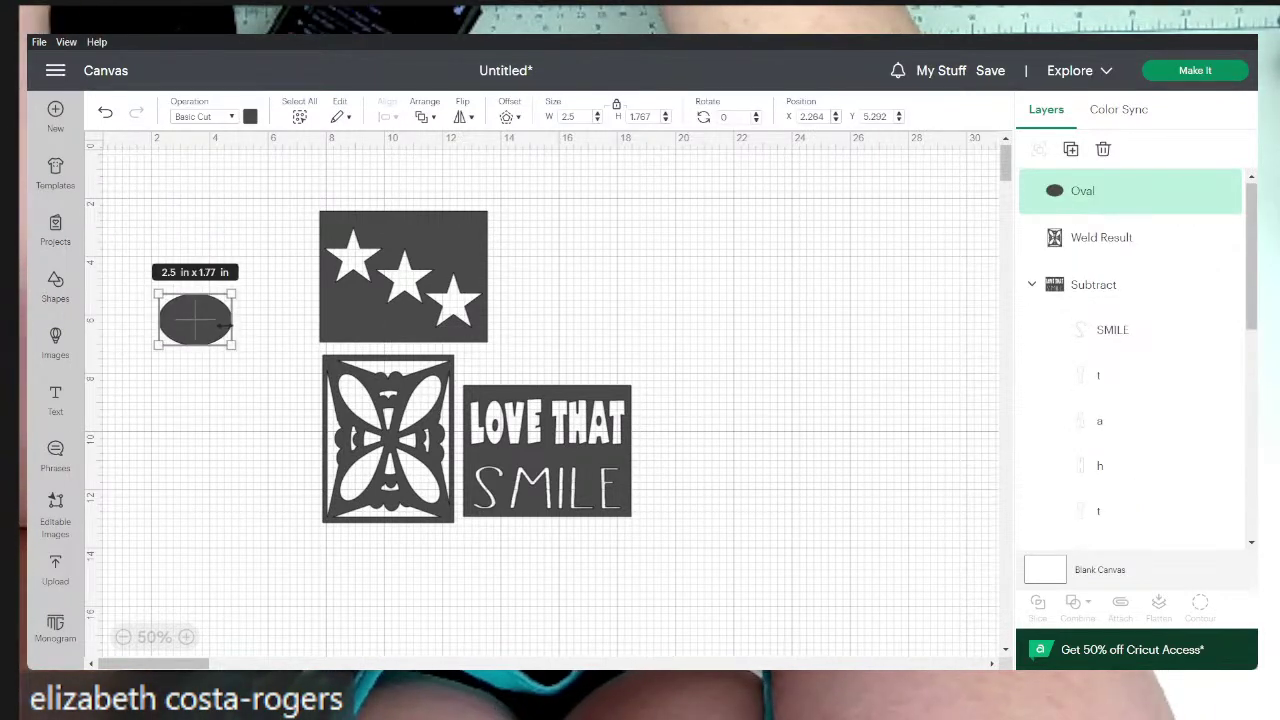
- Cut the oval from the canvas
click(341, 117)
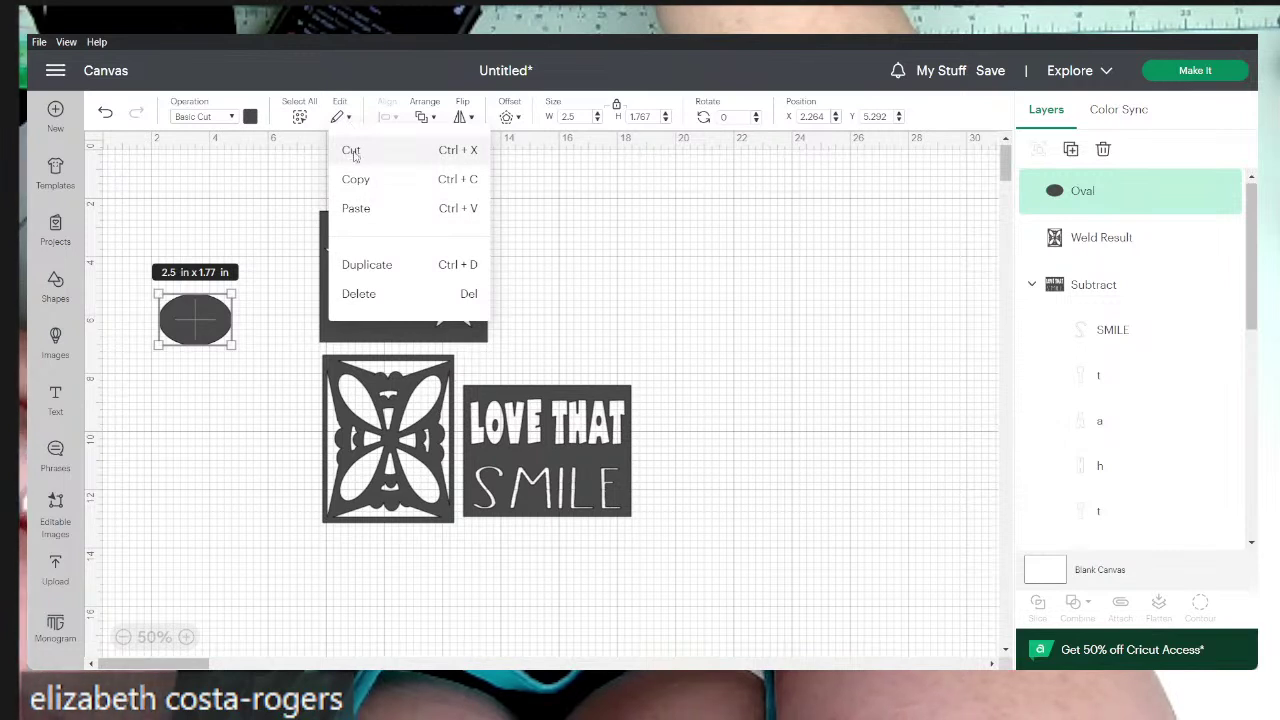
click(352, 153)
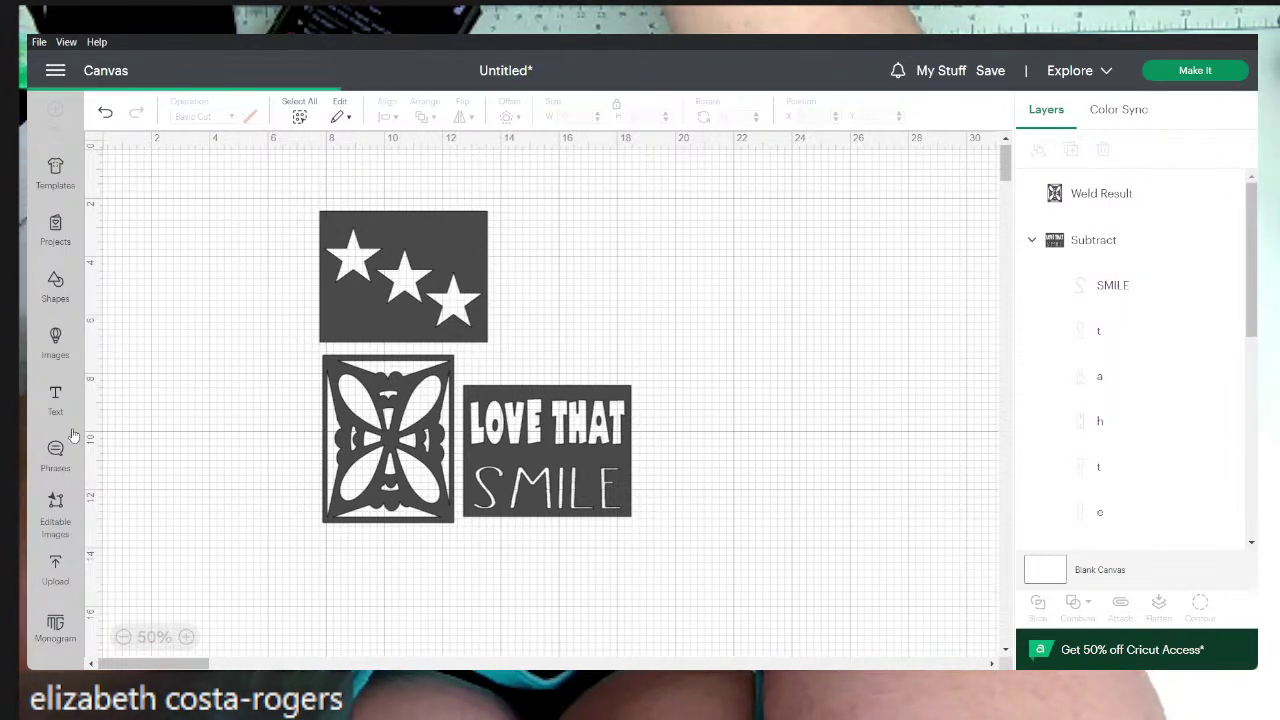
- Filter the editable images library to free designs and look through the available ones
click(56, 505)
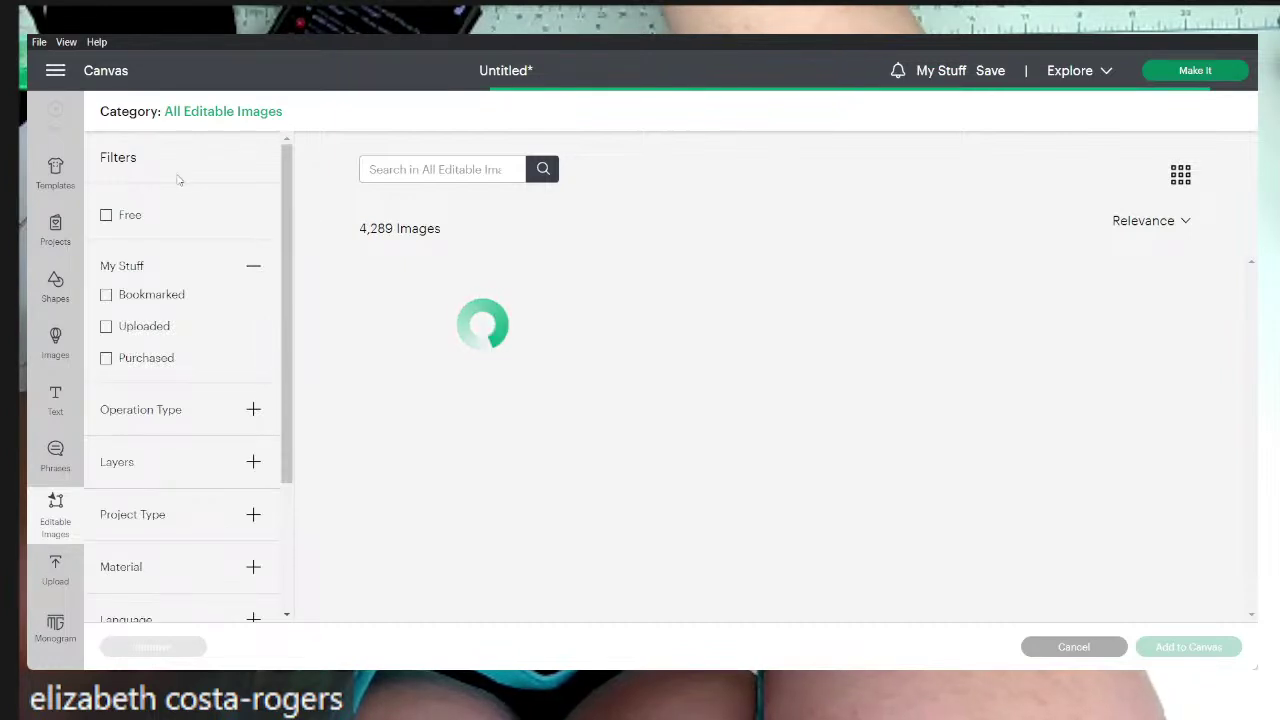
click(107, 217)
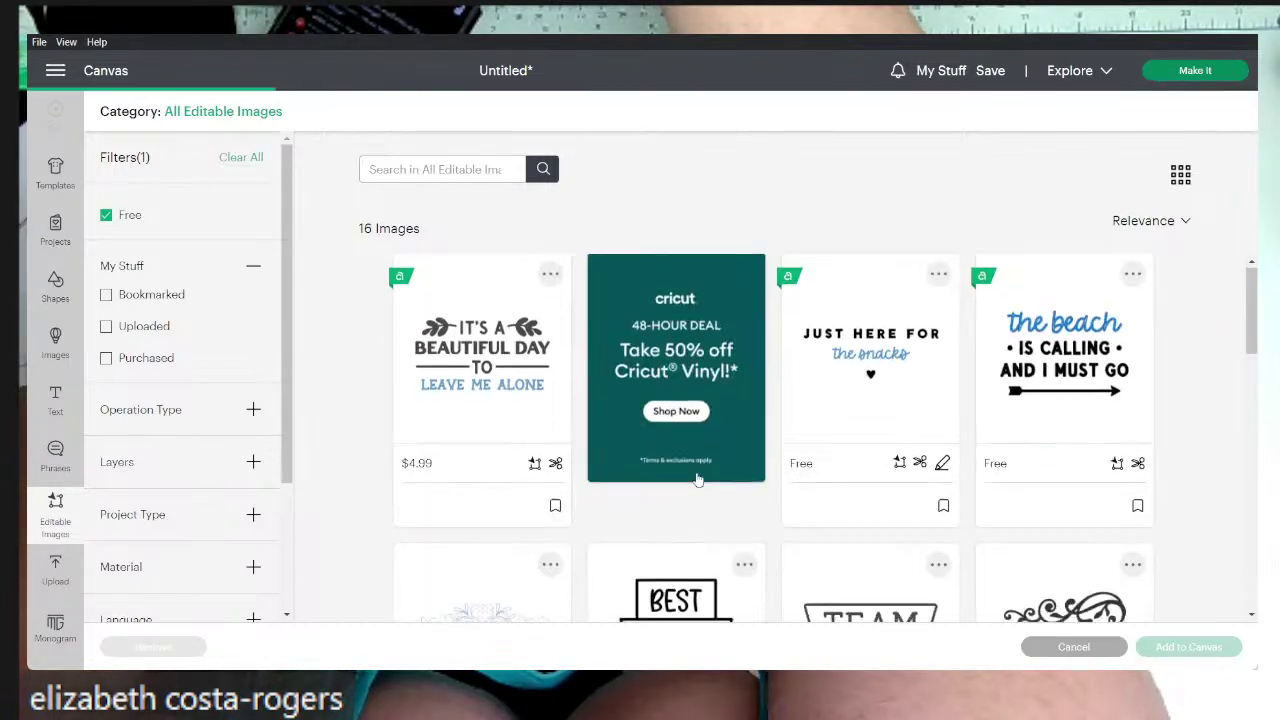
scroll(698, 480, down, 4)
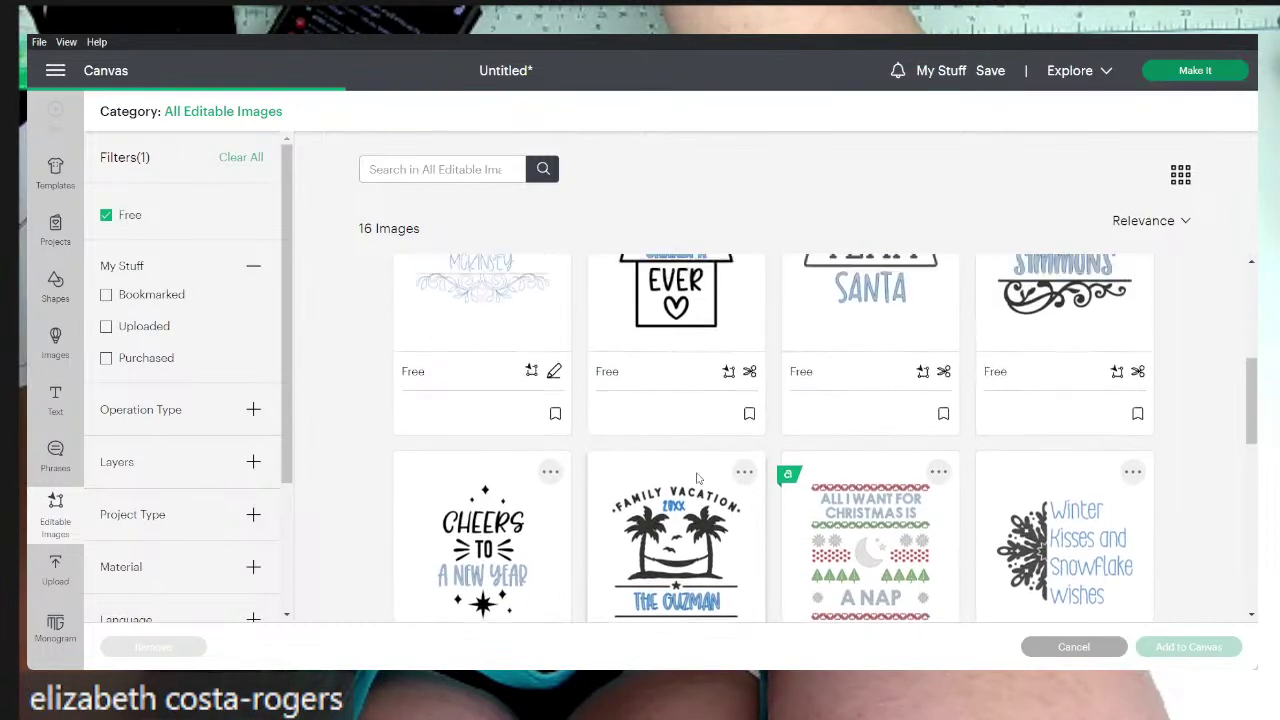
scroll(698, 478, up, 1)
scroll(698, 478, down, 5)
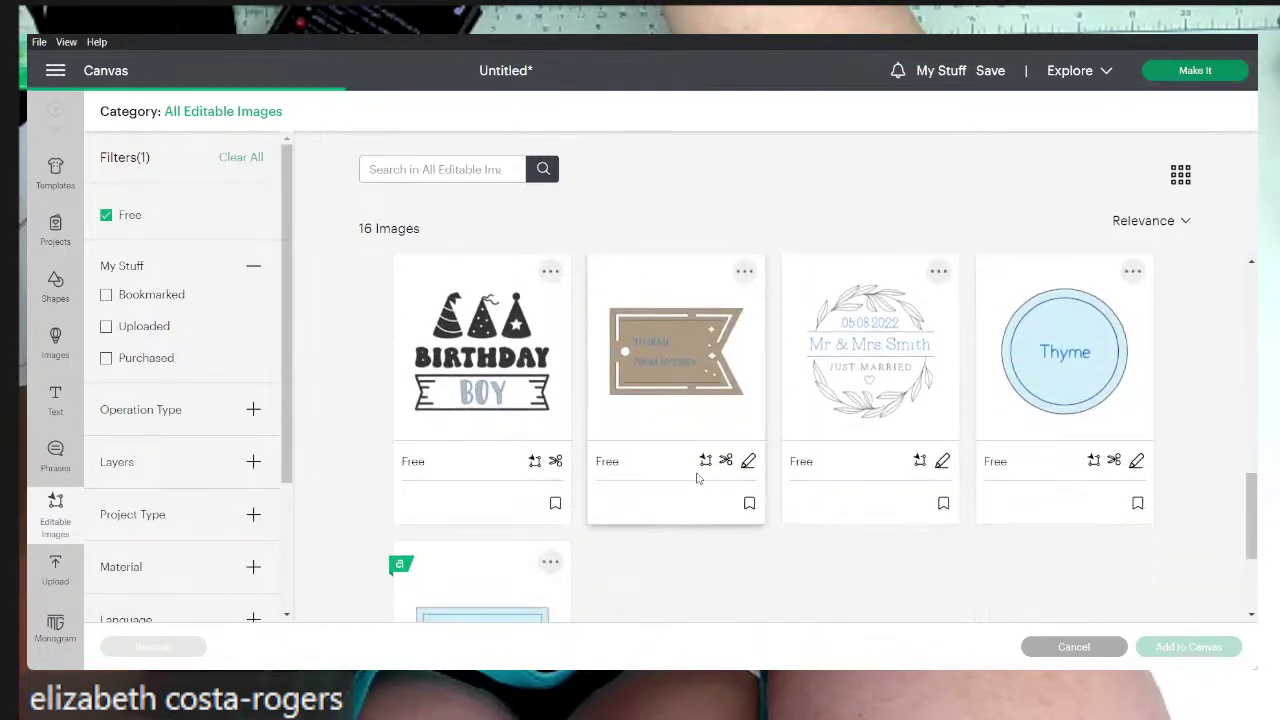
scroll(698, 478, down, 3)
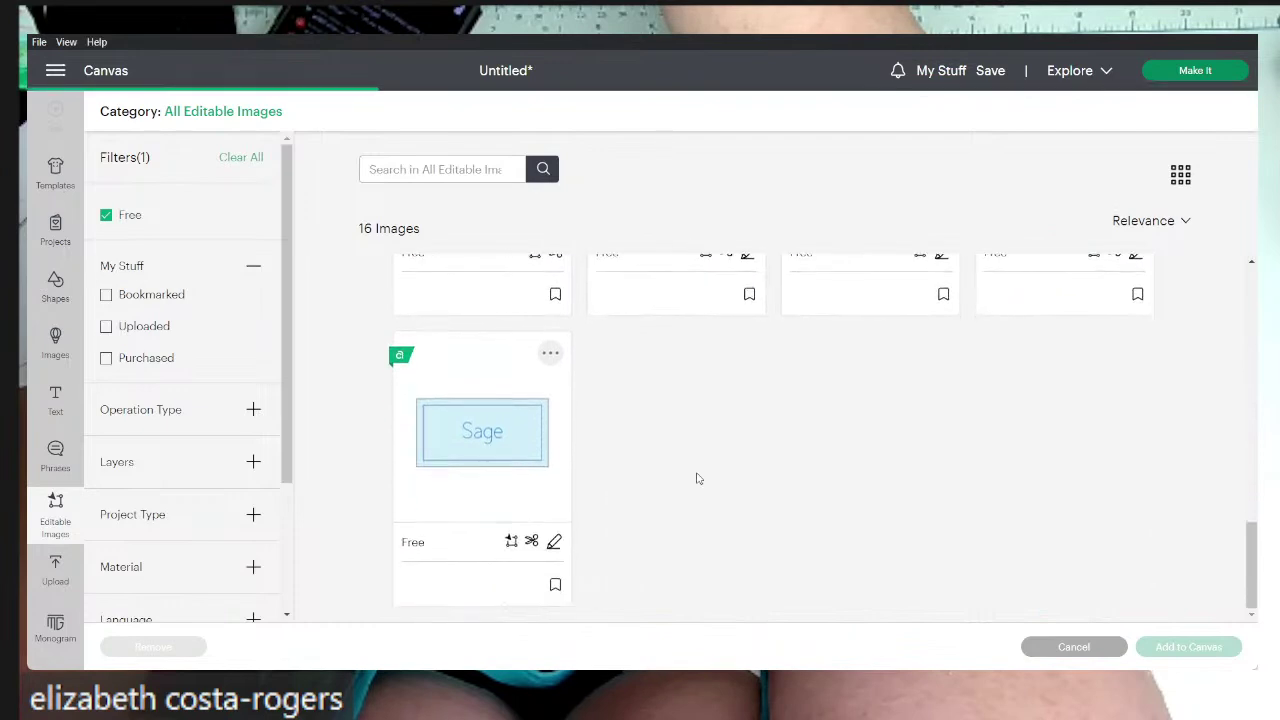
scroll(698, 478, up, 10)
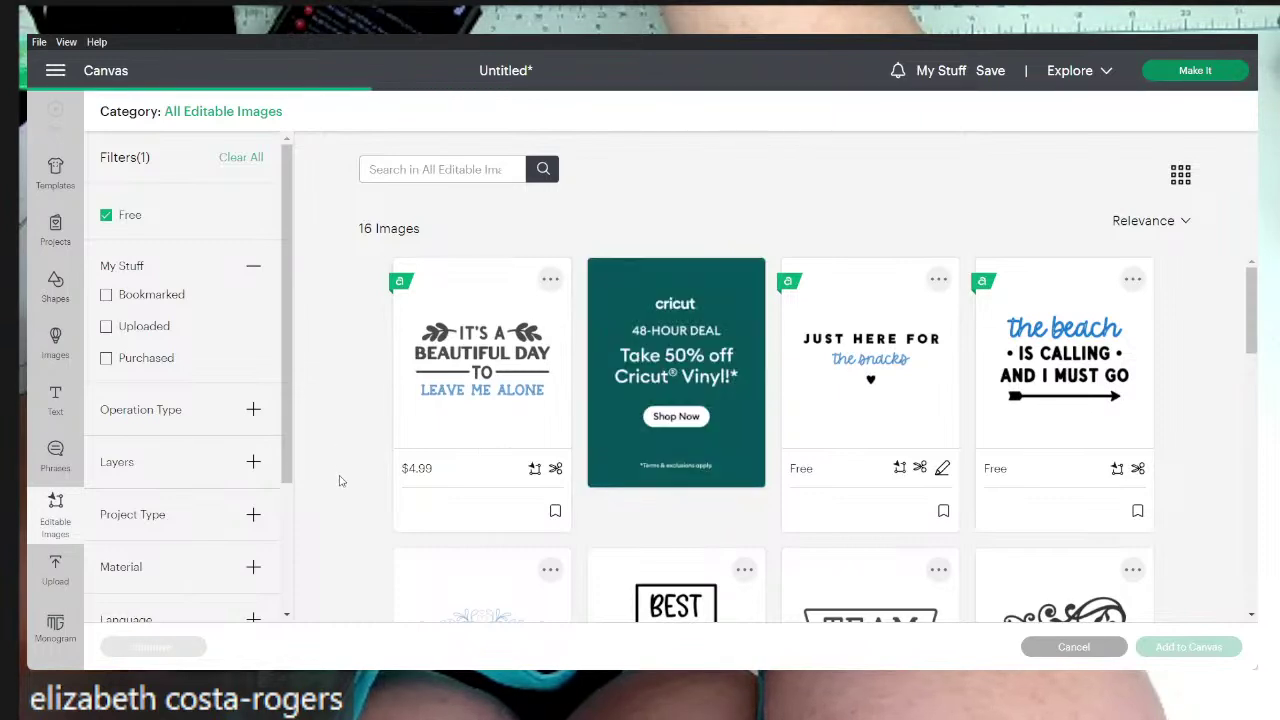
scroll(339, 481, down, 5)
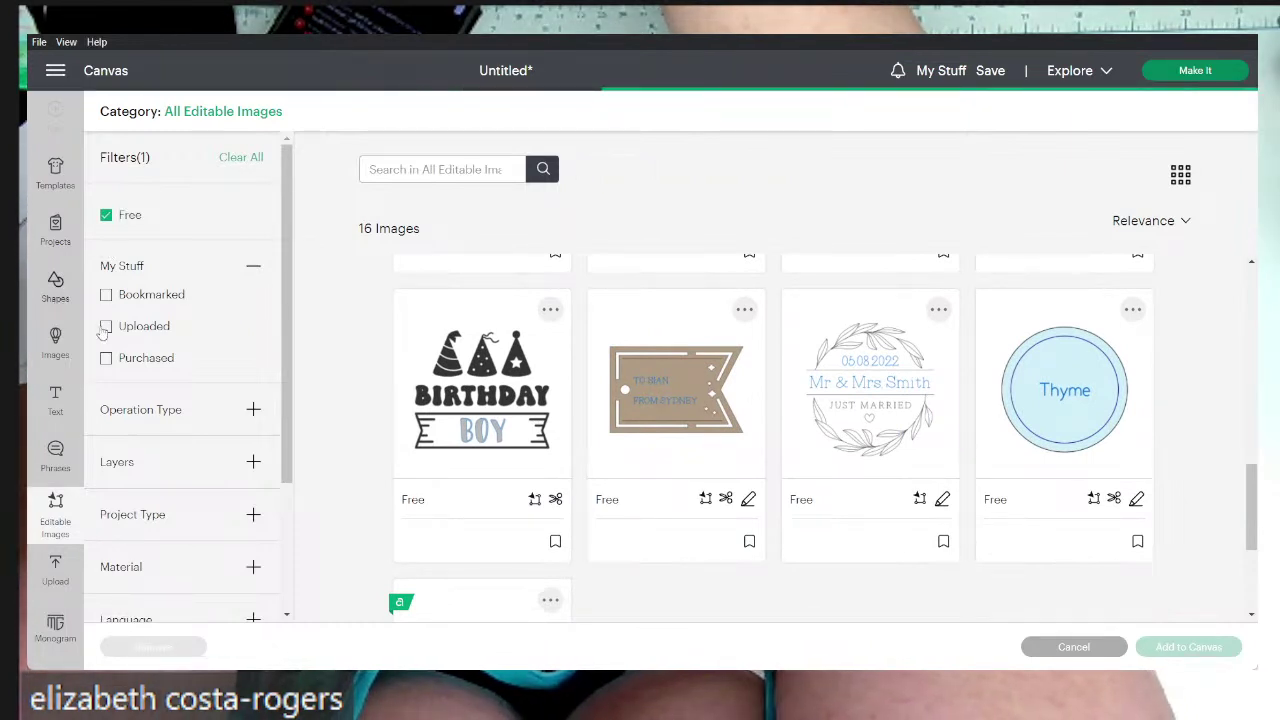
- Add a diamond shape to the canvas
click(58, 288)
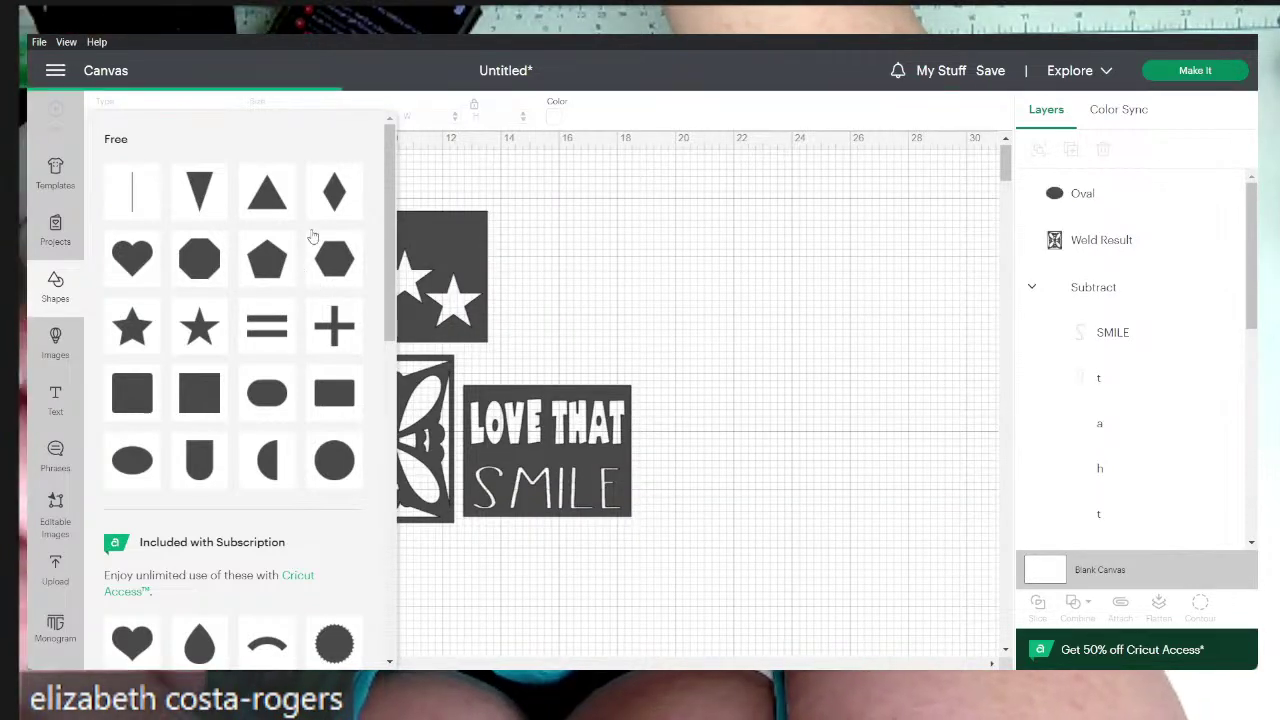
click(338, 207)
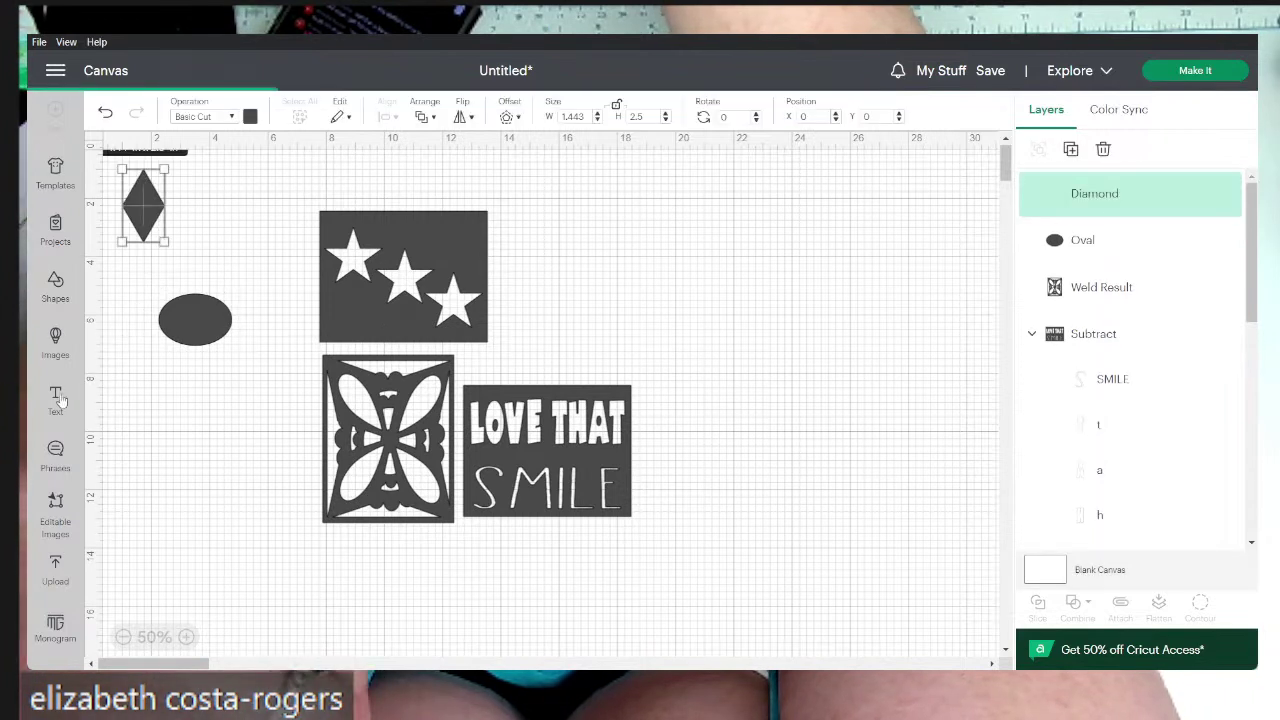
click(56, 343)
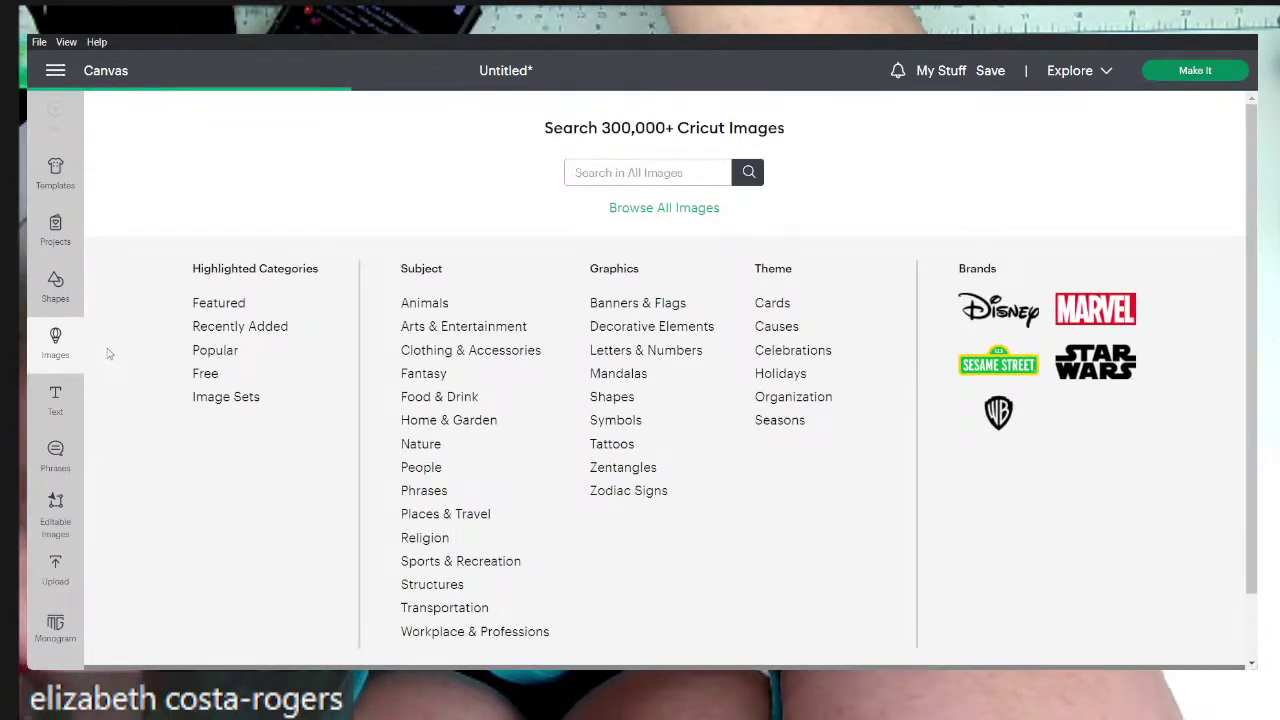
- Add a circle shape and place it below the oval, left of the ornamental frame
click(52, 300)
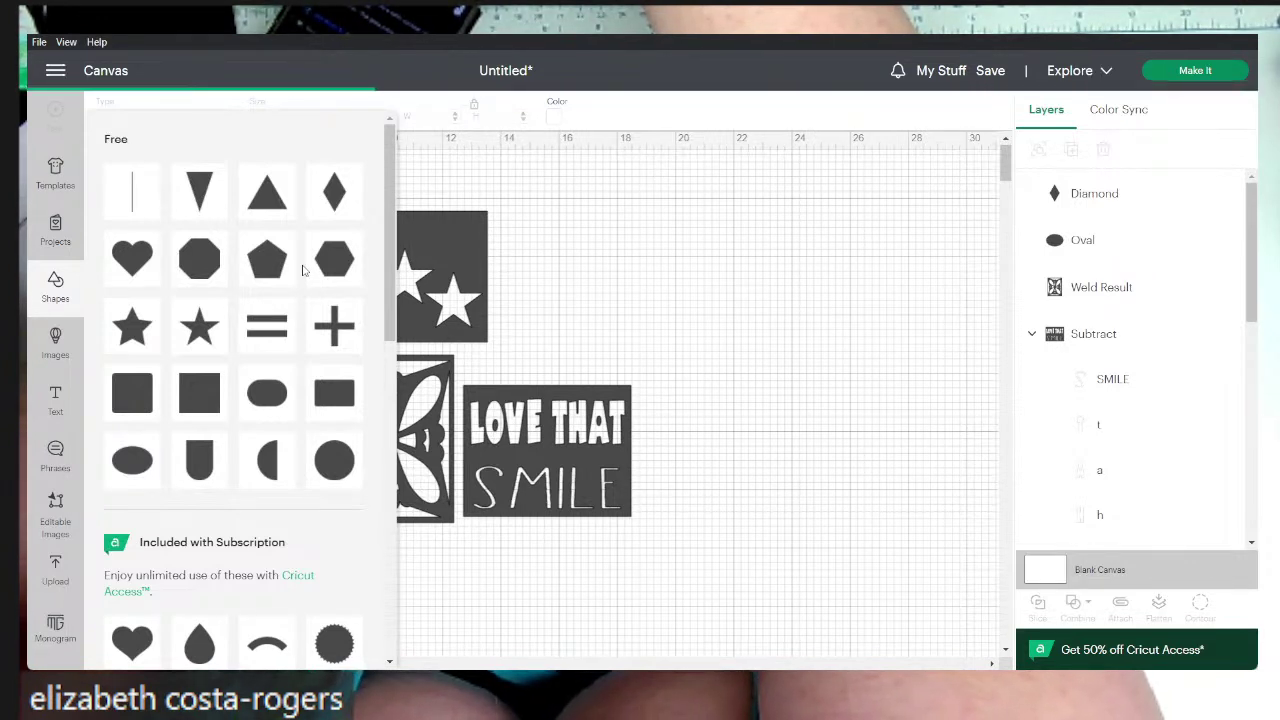
click(333, 470)
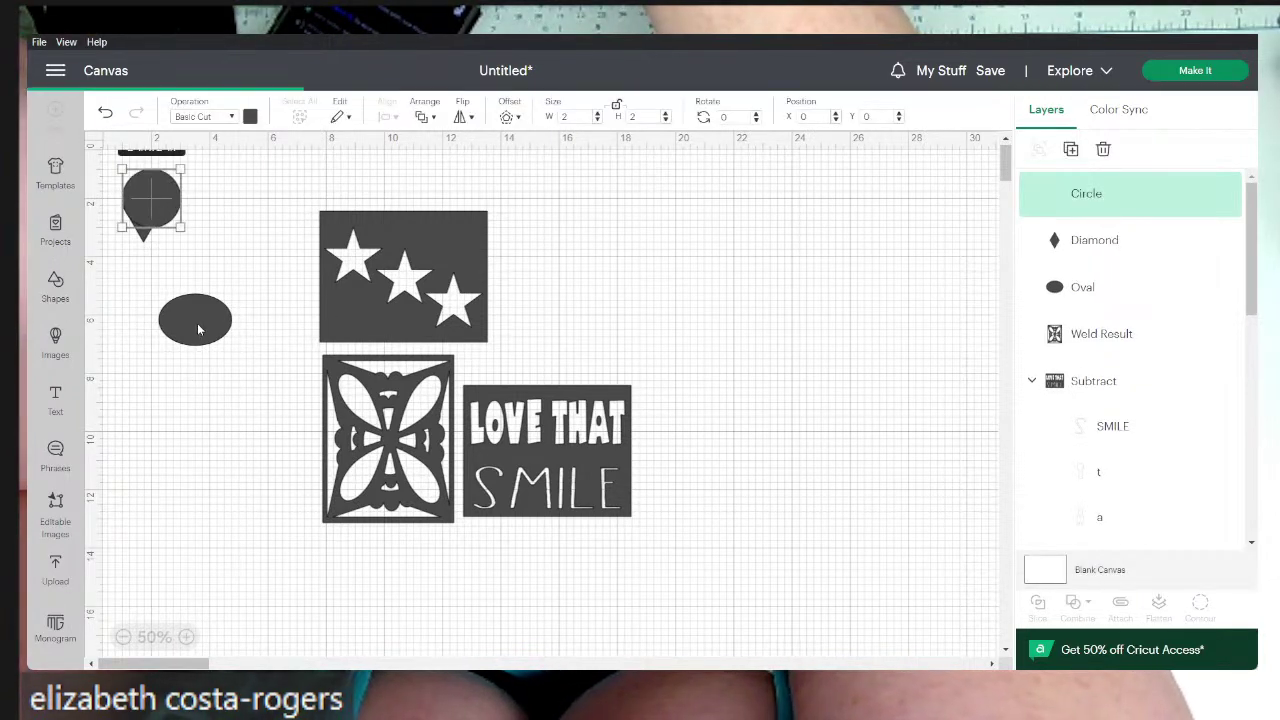
click(197, 330)
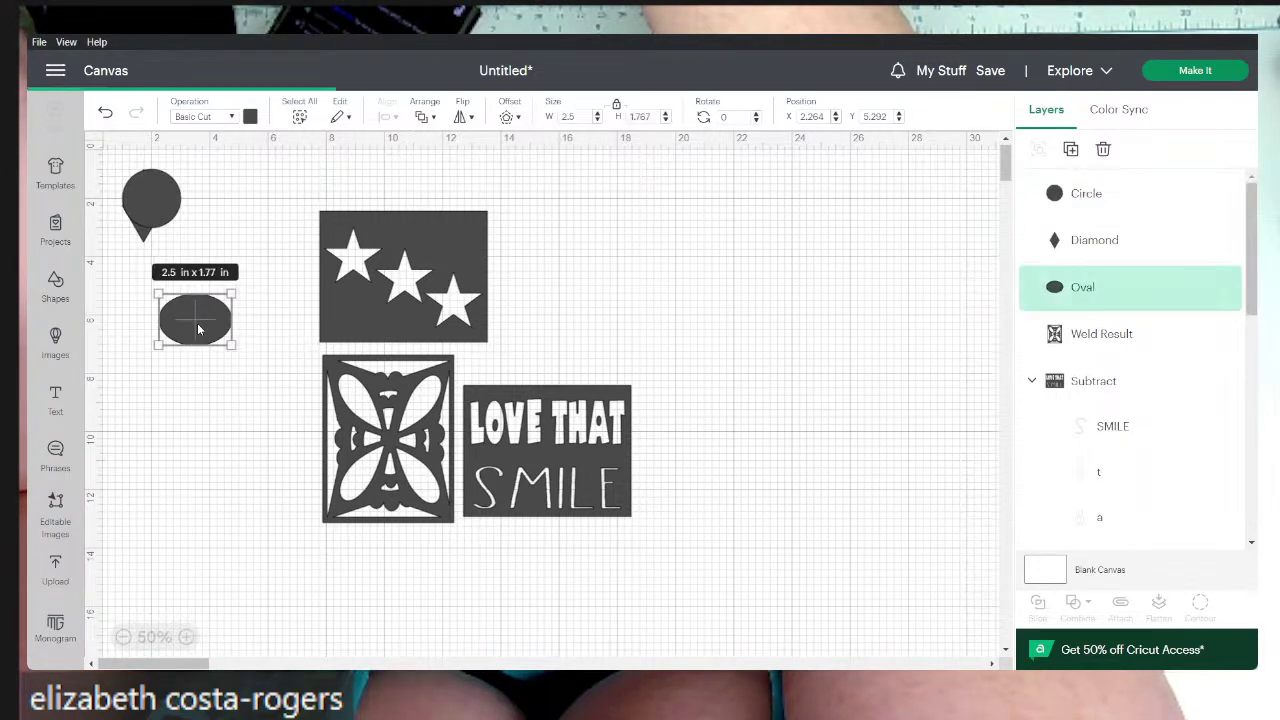
drag(165, 195, 245, 462)
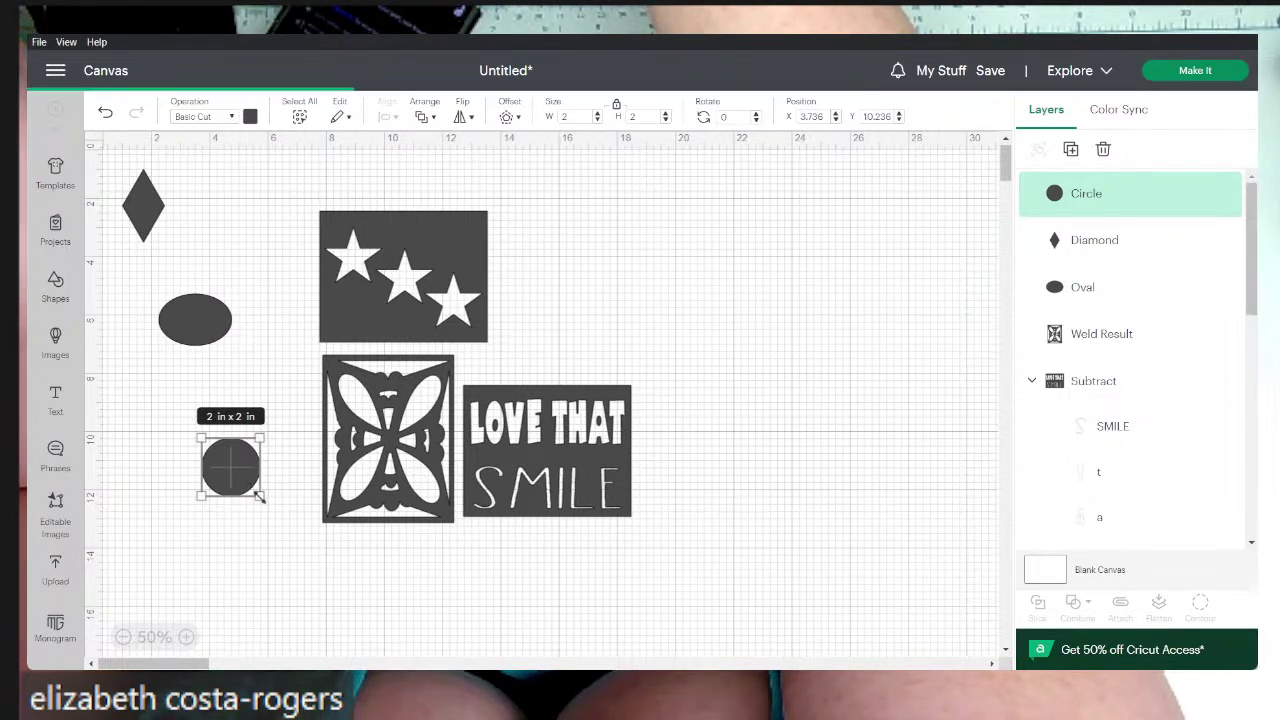
- Set the circle's width to 3 in with its proportions locked
double_click(578, 116)
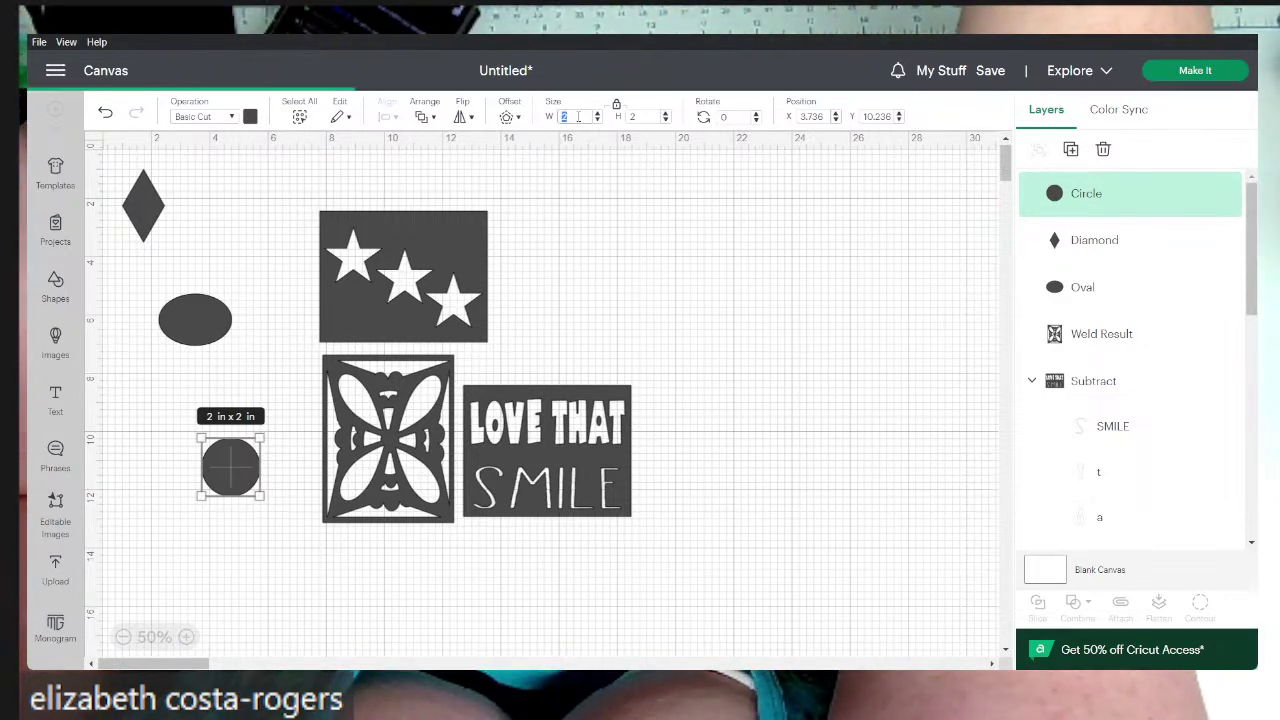
text(3)
key(Return)
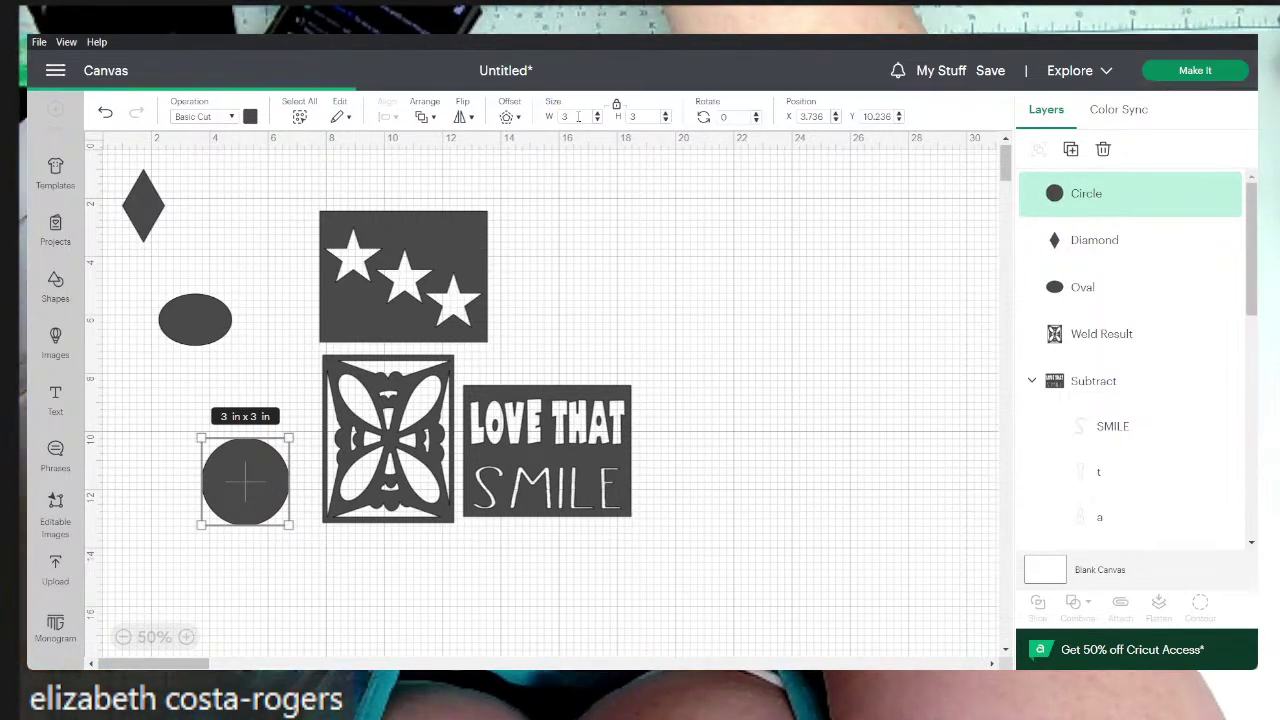
- Duplicate the circle at a size of 2 in and place the copy on top of the 3 in circle
key(ctrl+c)
key(ctrl+v)
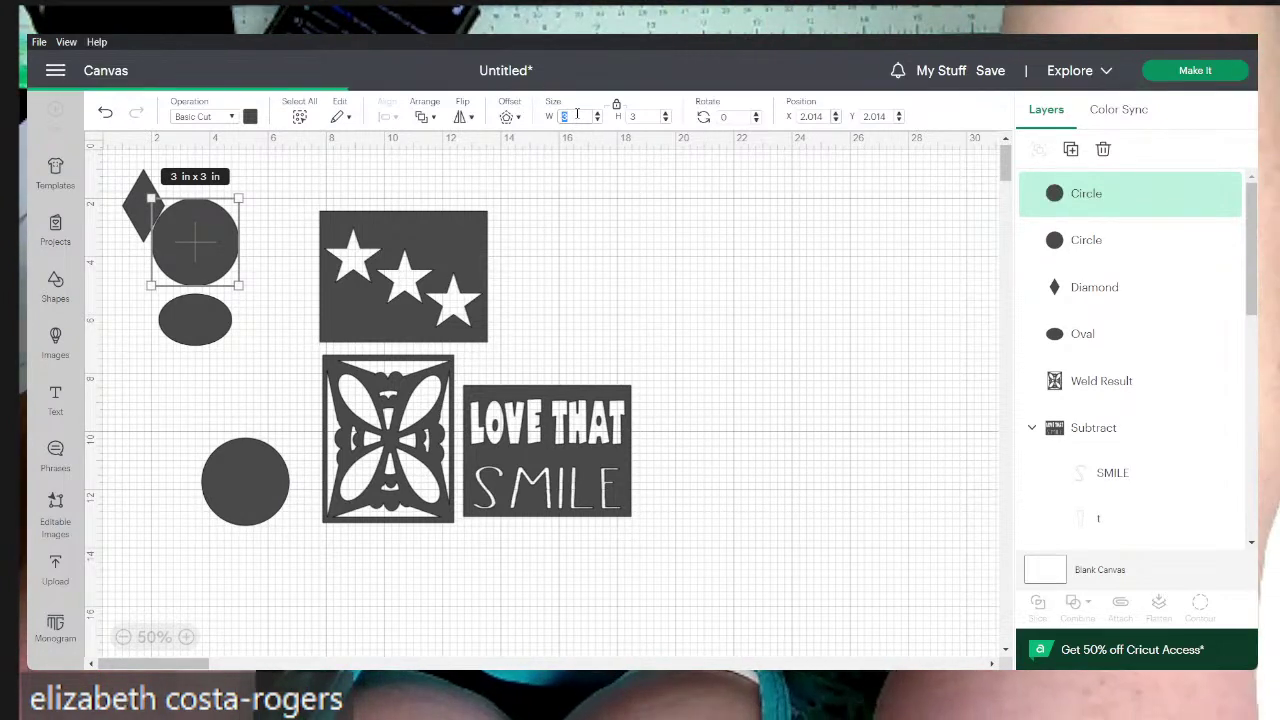
key(Return)
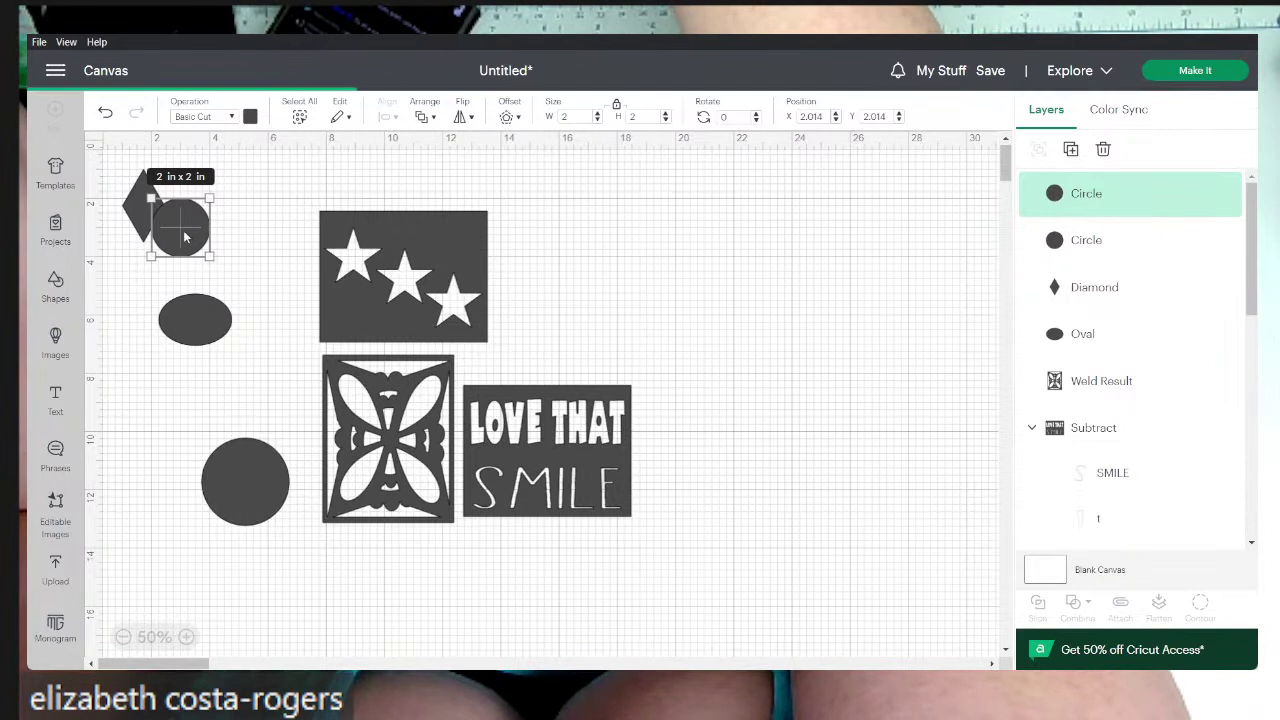
drag(184, 237, 243, 492)
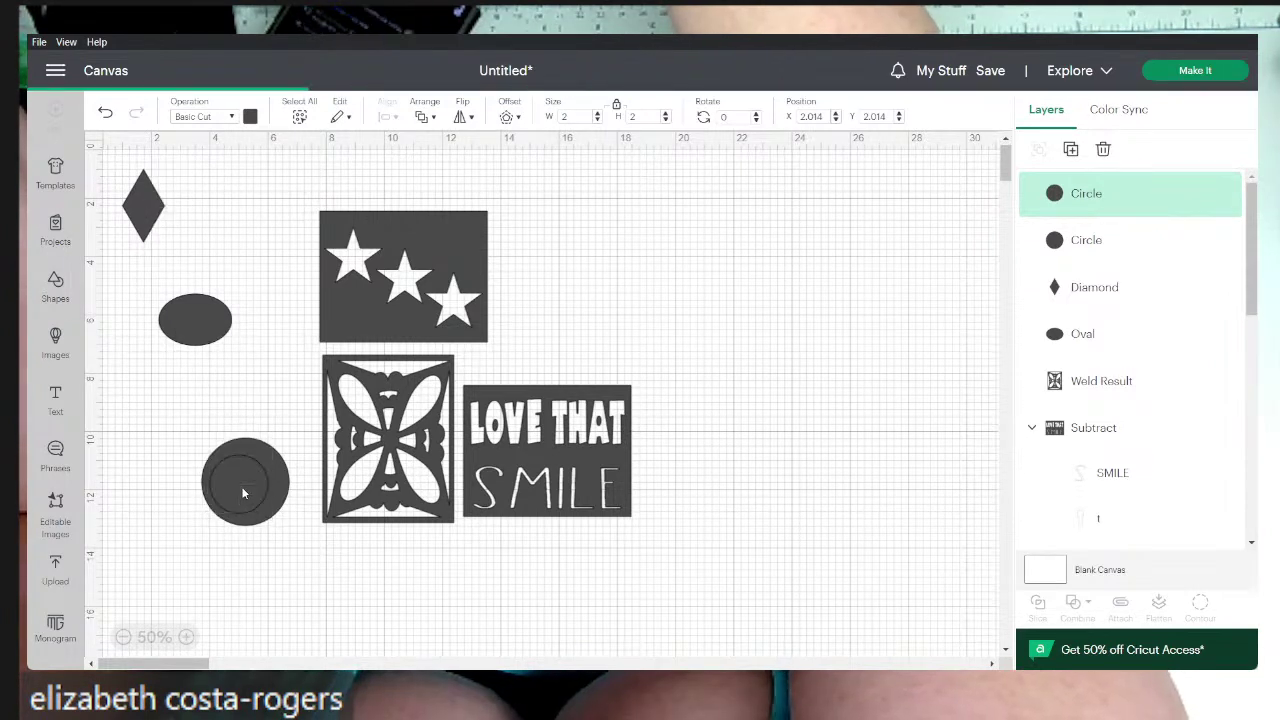
- Center the two overlapping circles on each other and subtract the smaller from the larger to form a ring
drag(190, 453, 292, 524)
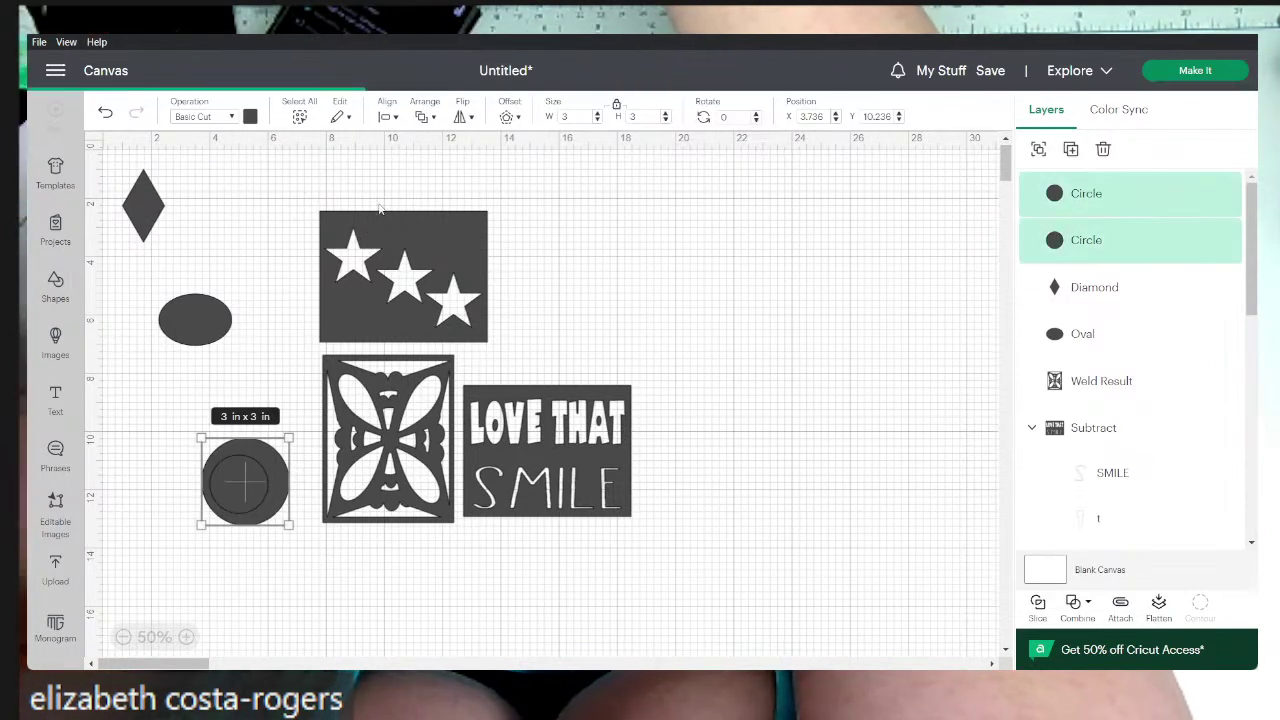
click(388, 115)
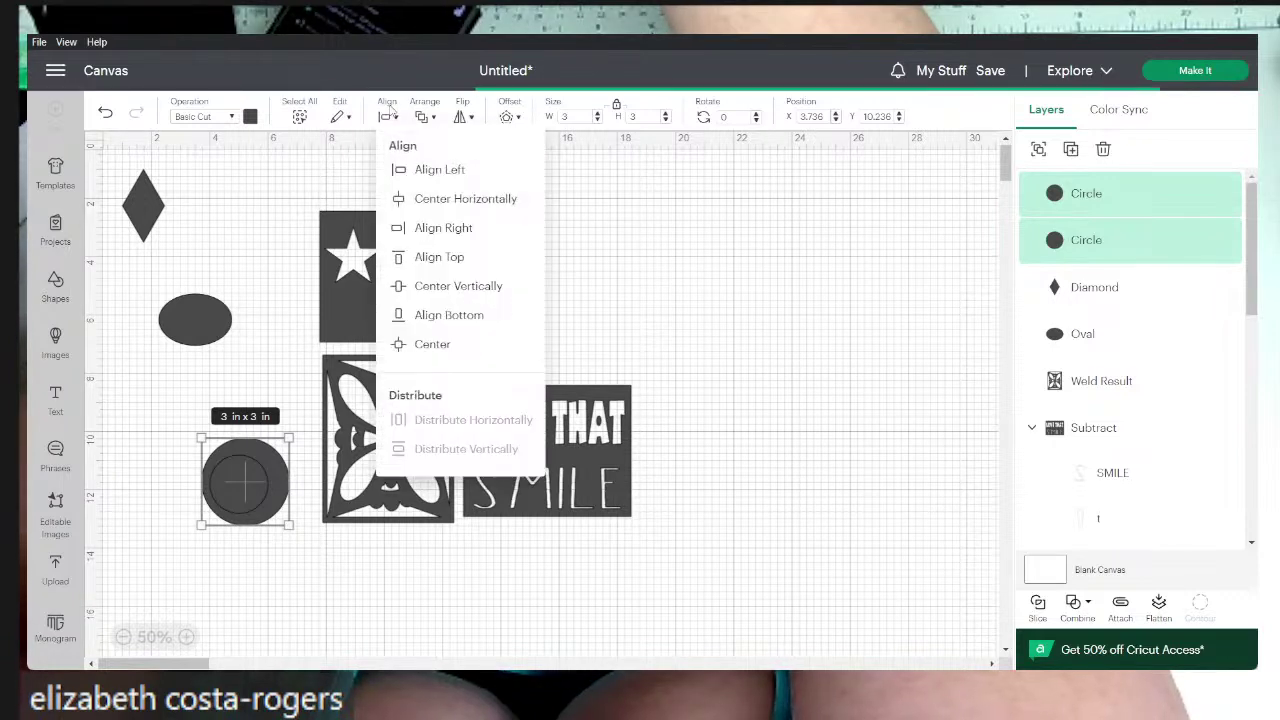
click(412, 346)
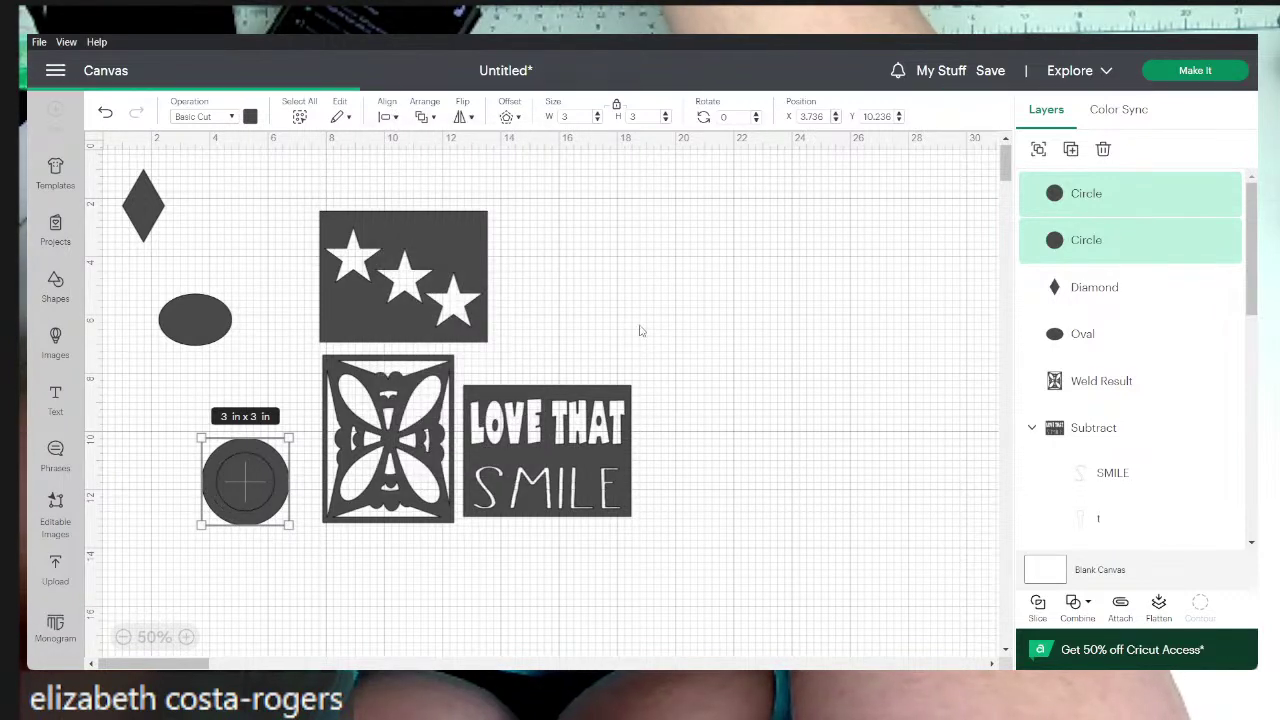
click(1073, 604)
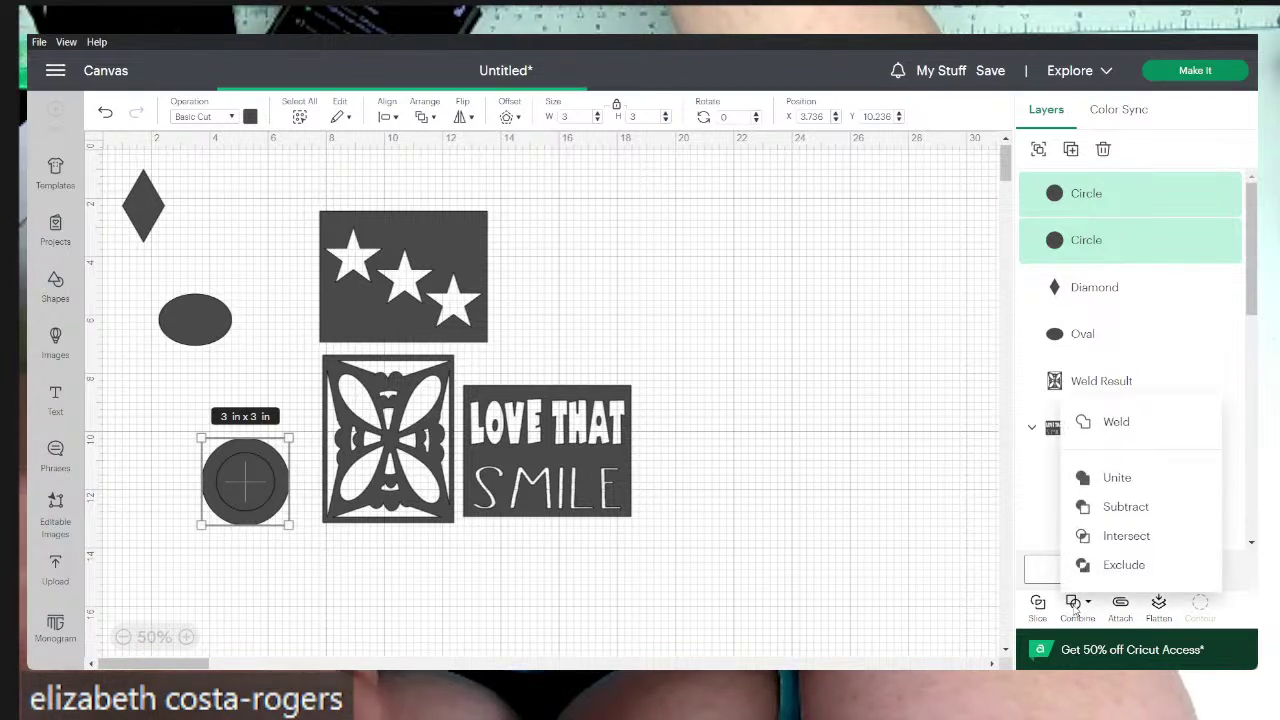
click(1106, 507)
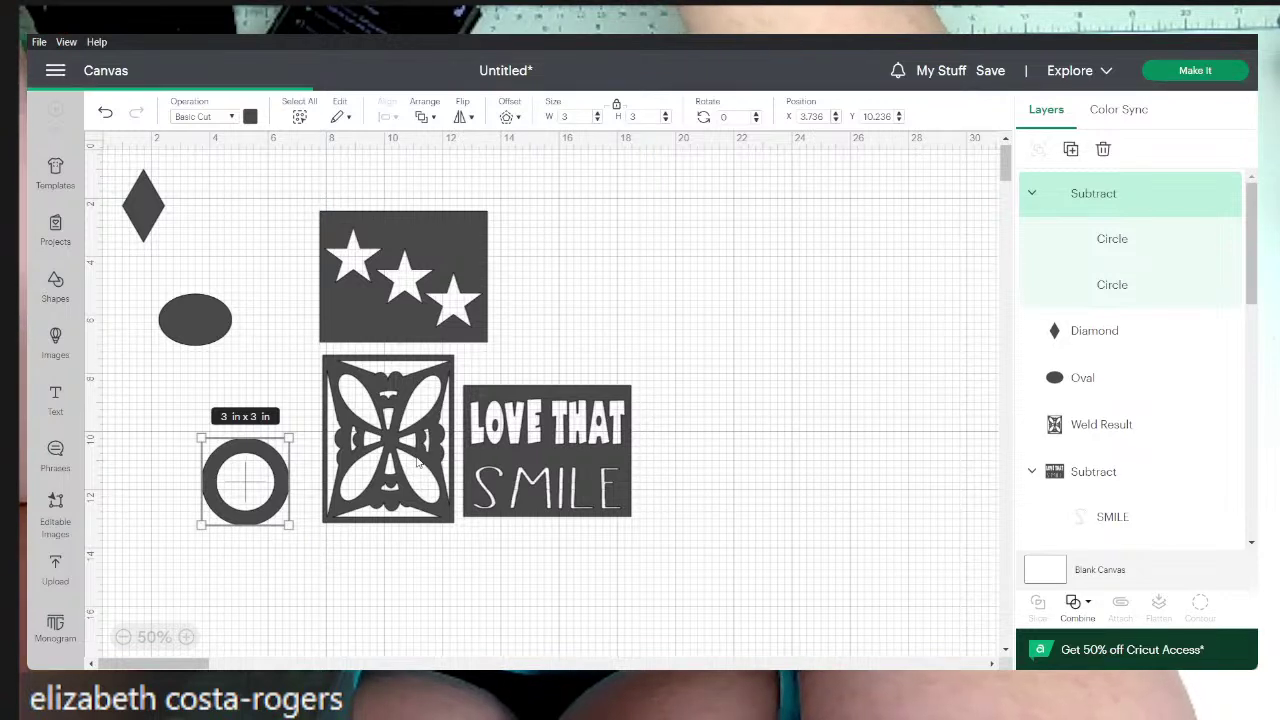
- Shrink the oval to about 1.36 x 0.99 in and place it overlapping the ring's left edge
drag(189, 320, 224, 496)
click(199, 498)
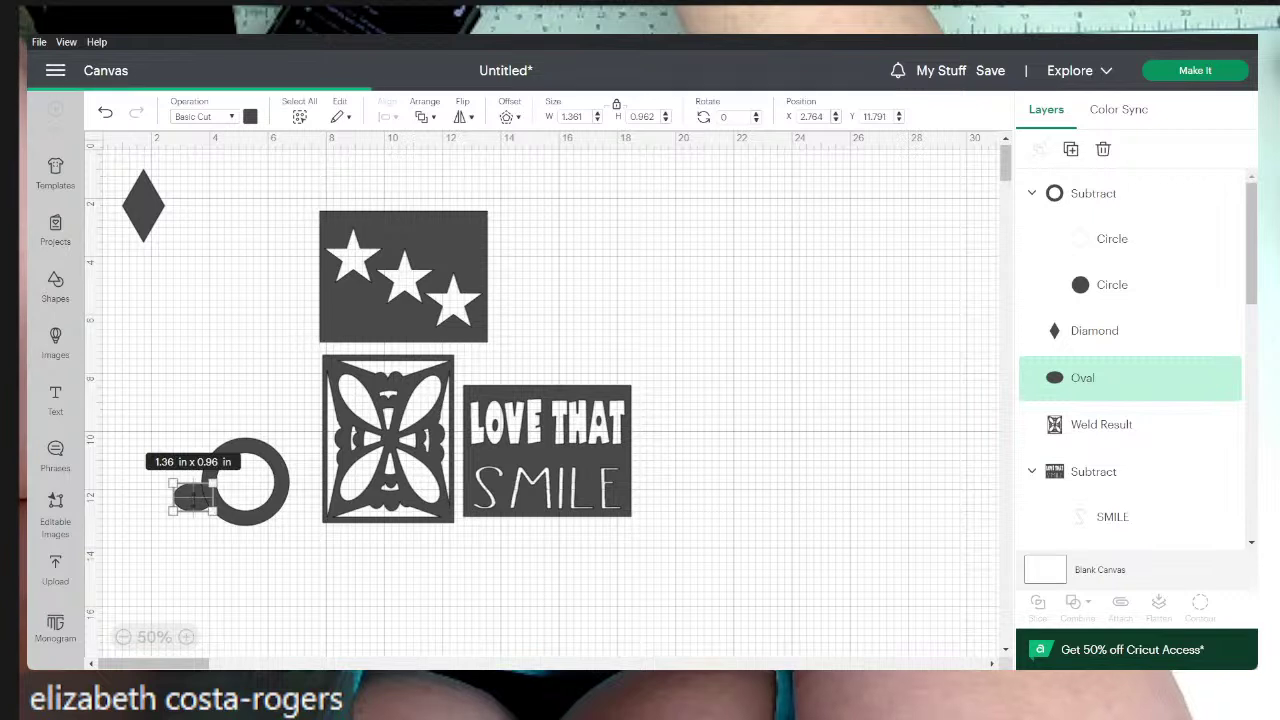
drag(197, 511, 200, 507)
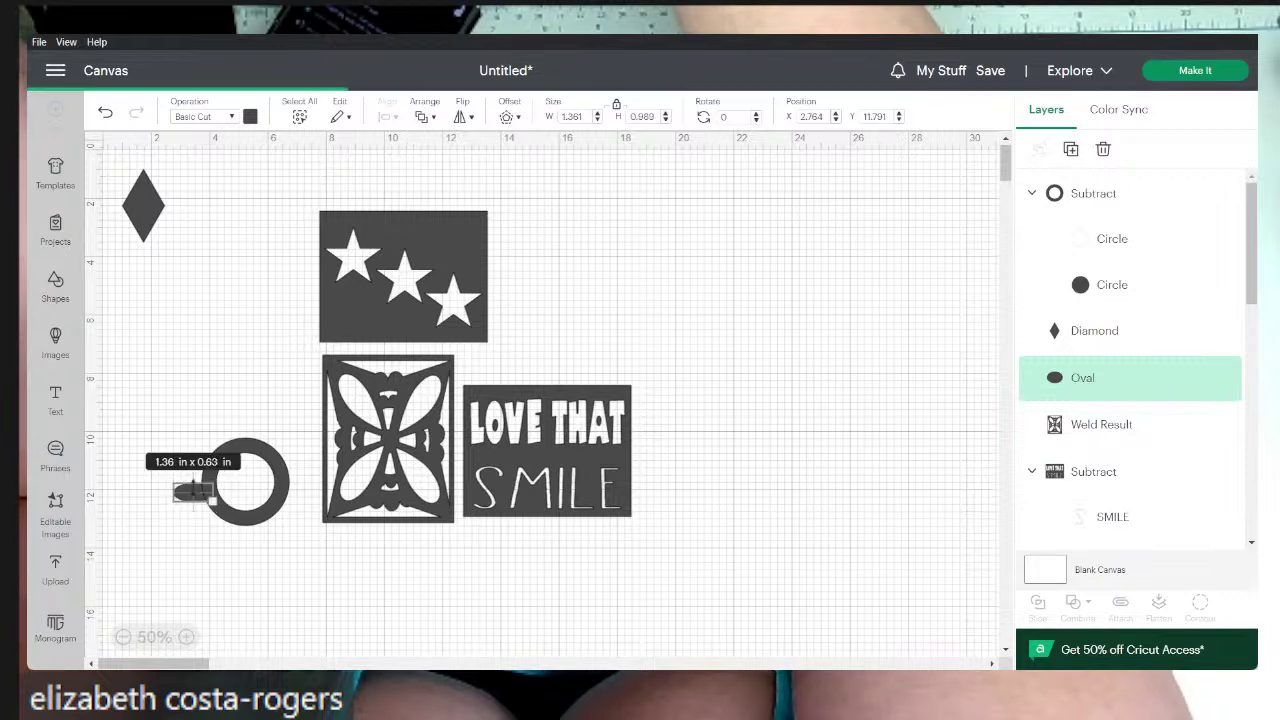
drag(195, 487, 198, 508)
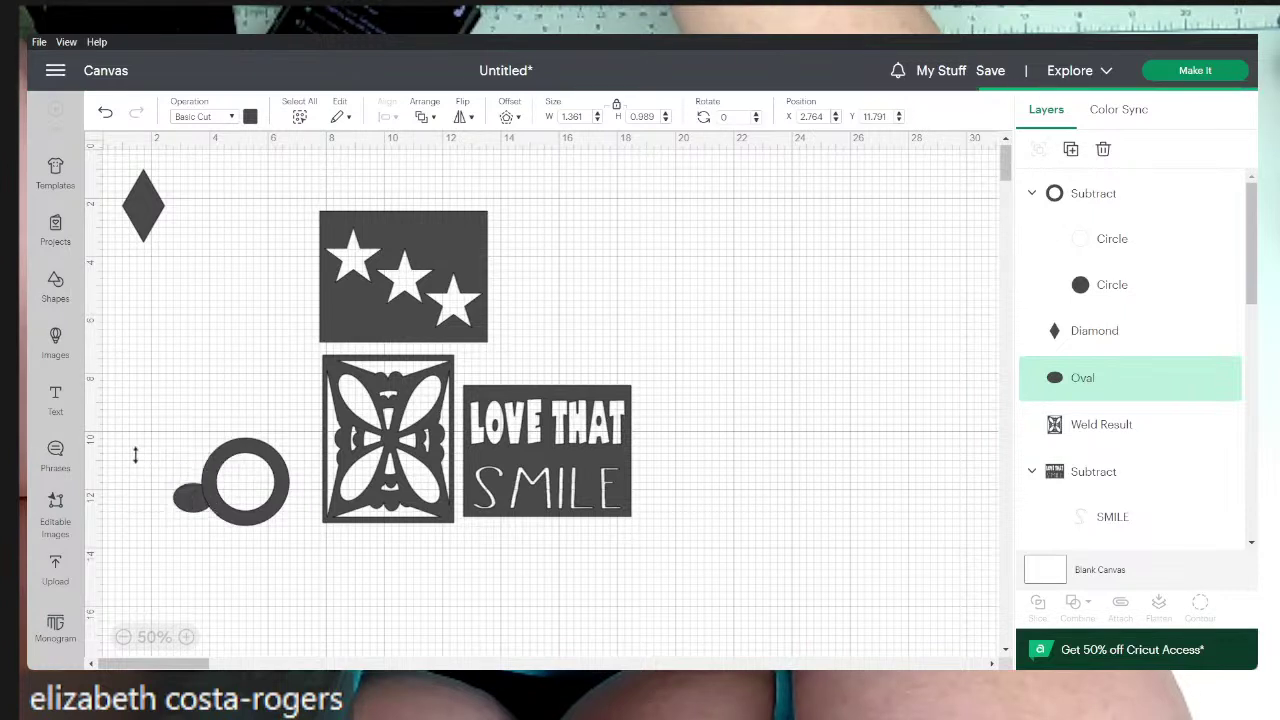
mouse_move(197, 489)
mouse_down()
mouse_move(195, 474)
mouse_move(199, 493)
mouse_up()
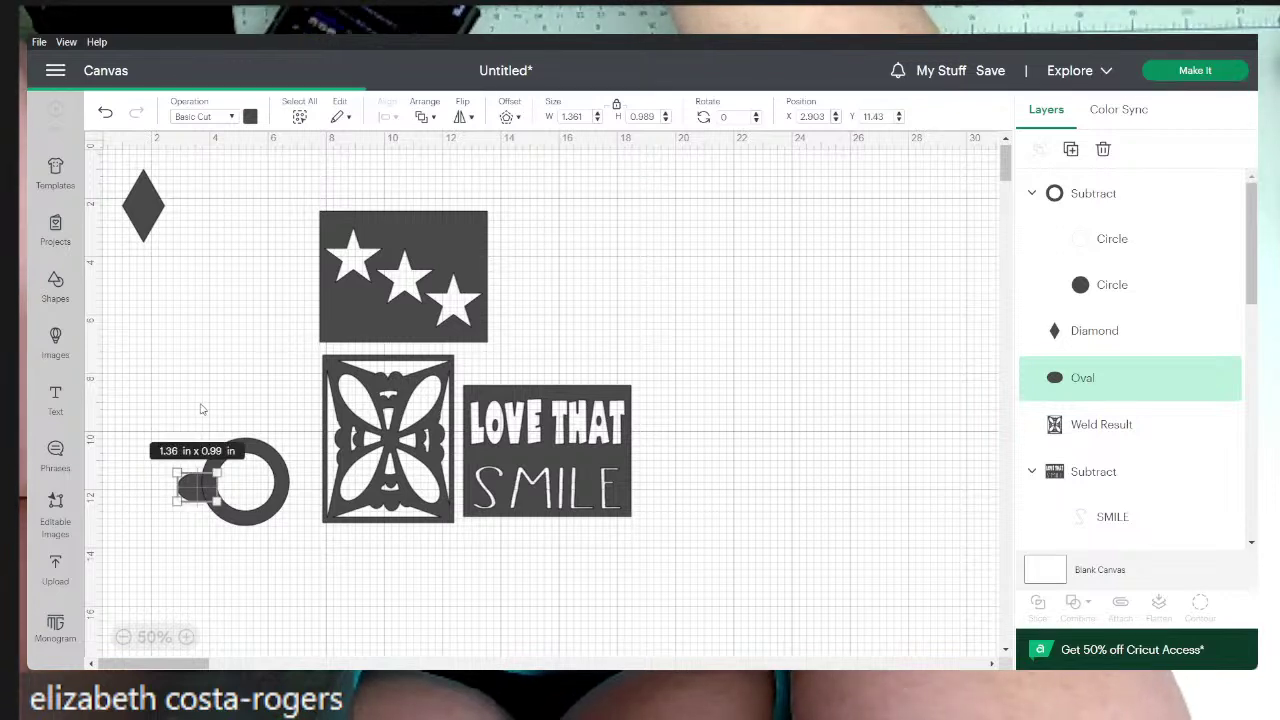
- Align the oval and the ring to each other with Center Horizontally
click(200, 408)
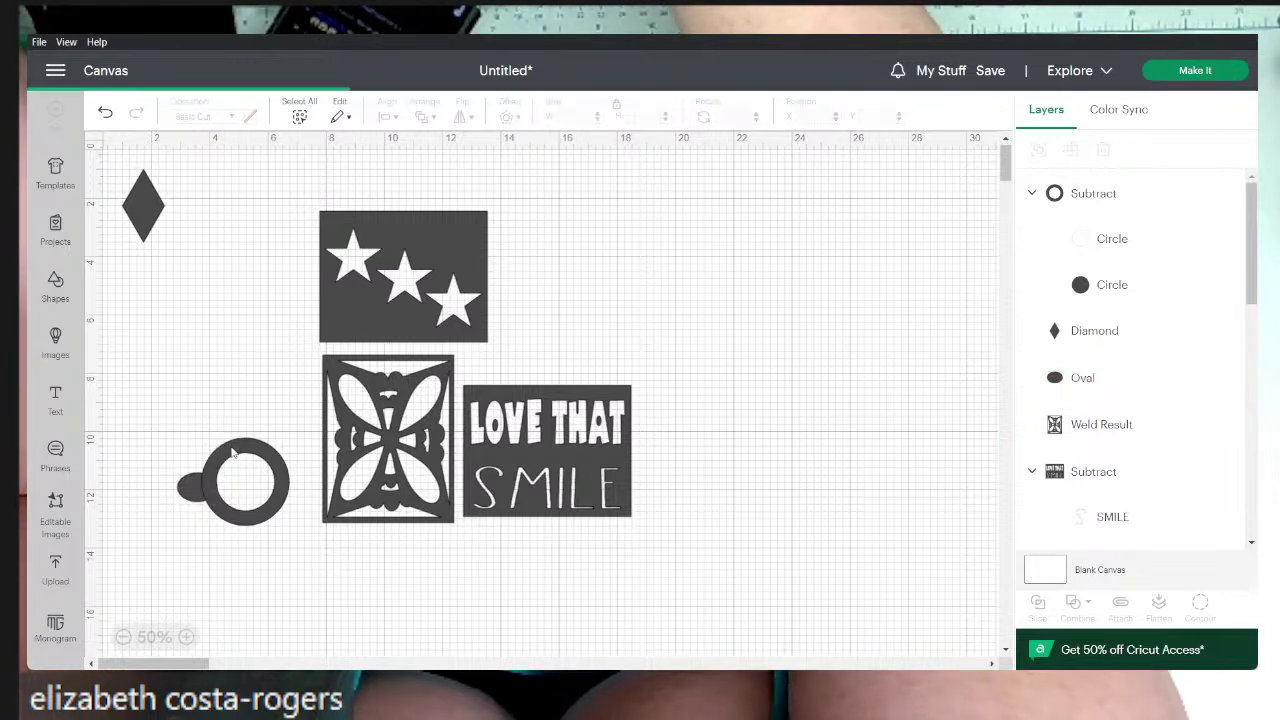
click(180, 490)
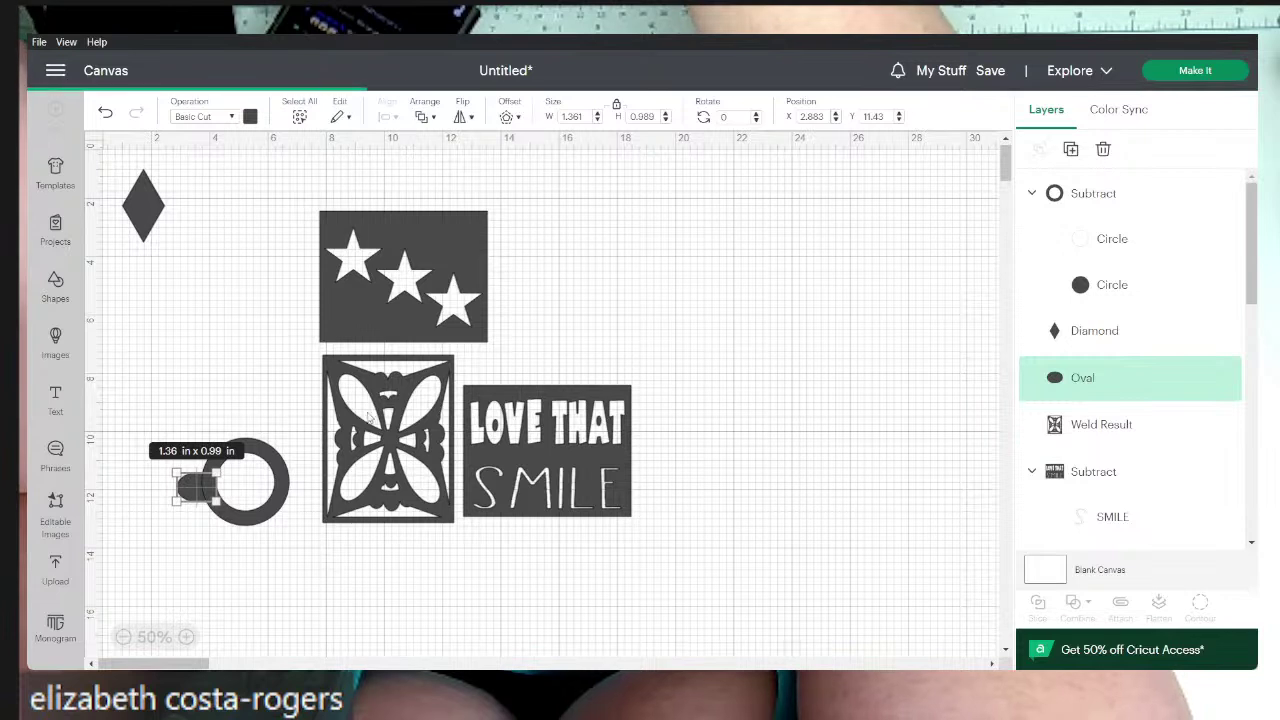
click(187, 637)
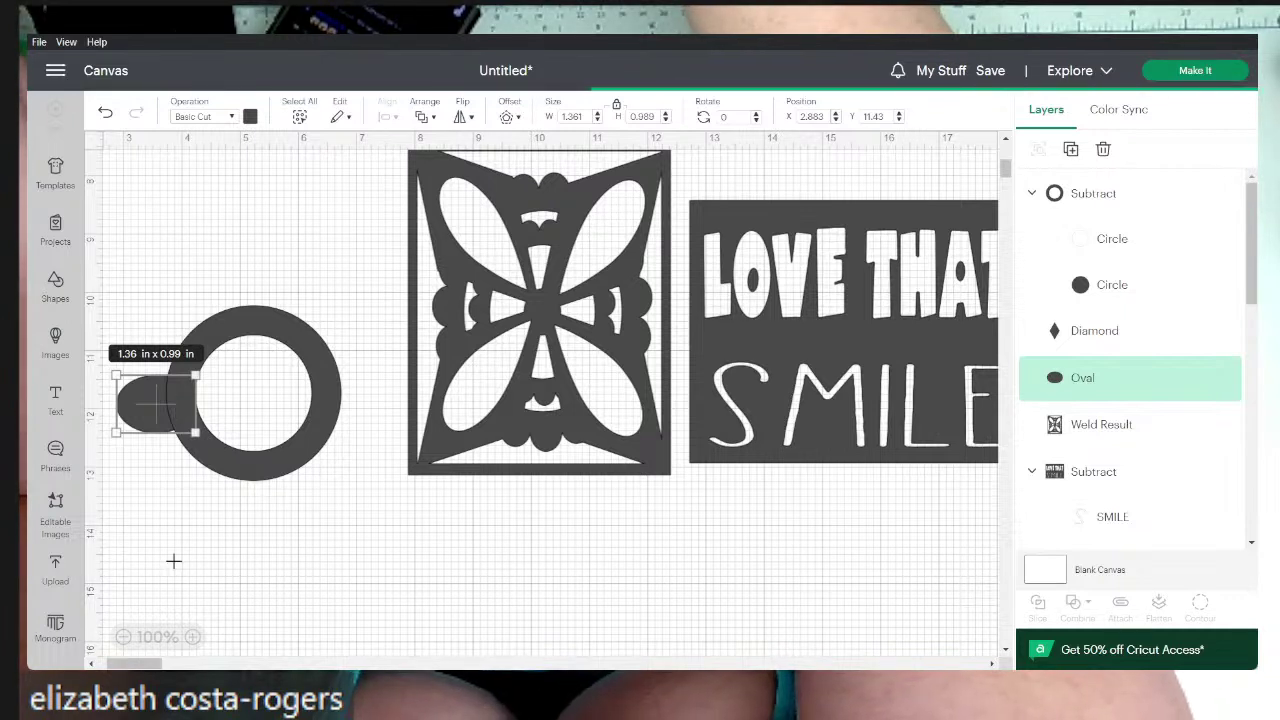
drag(177, 277, 350, 490)
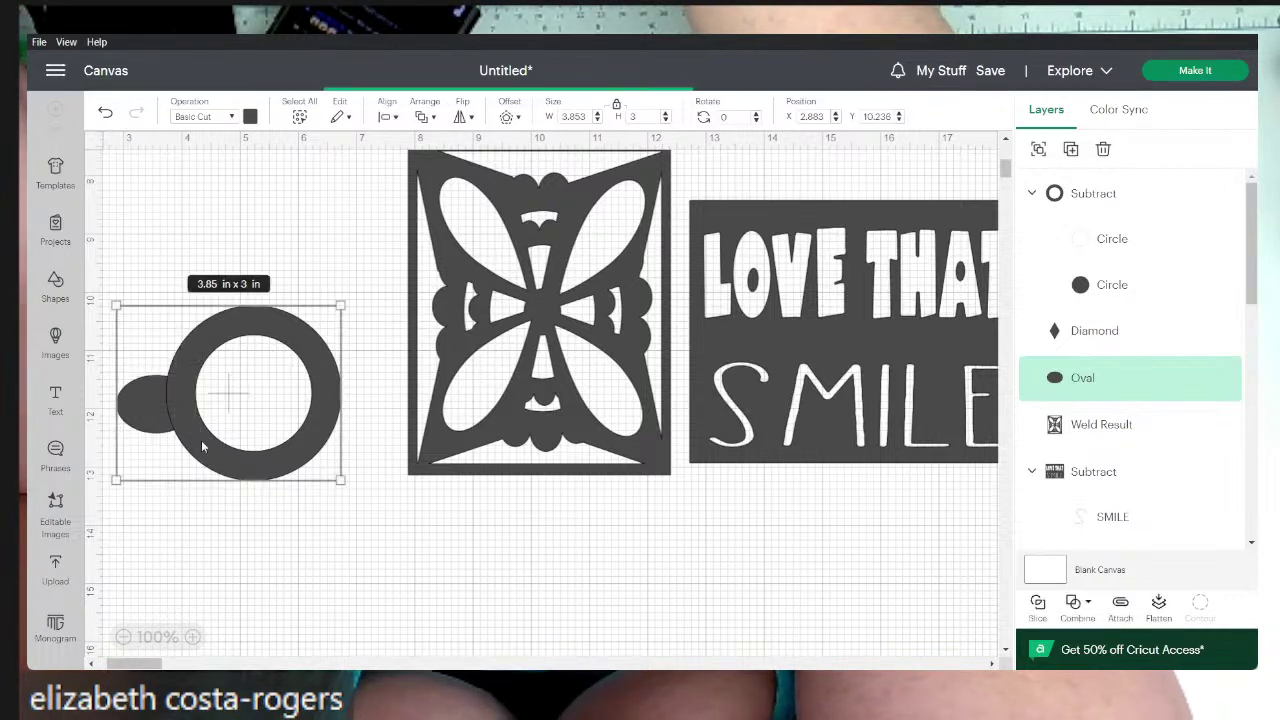
click(398, 116)
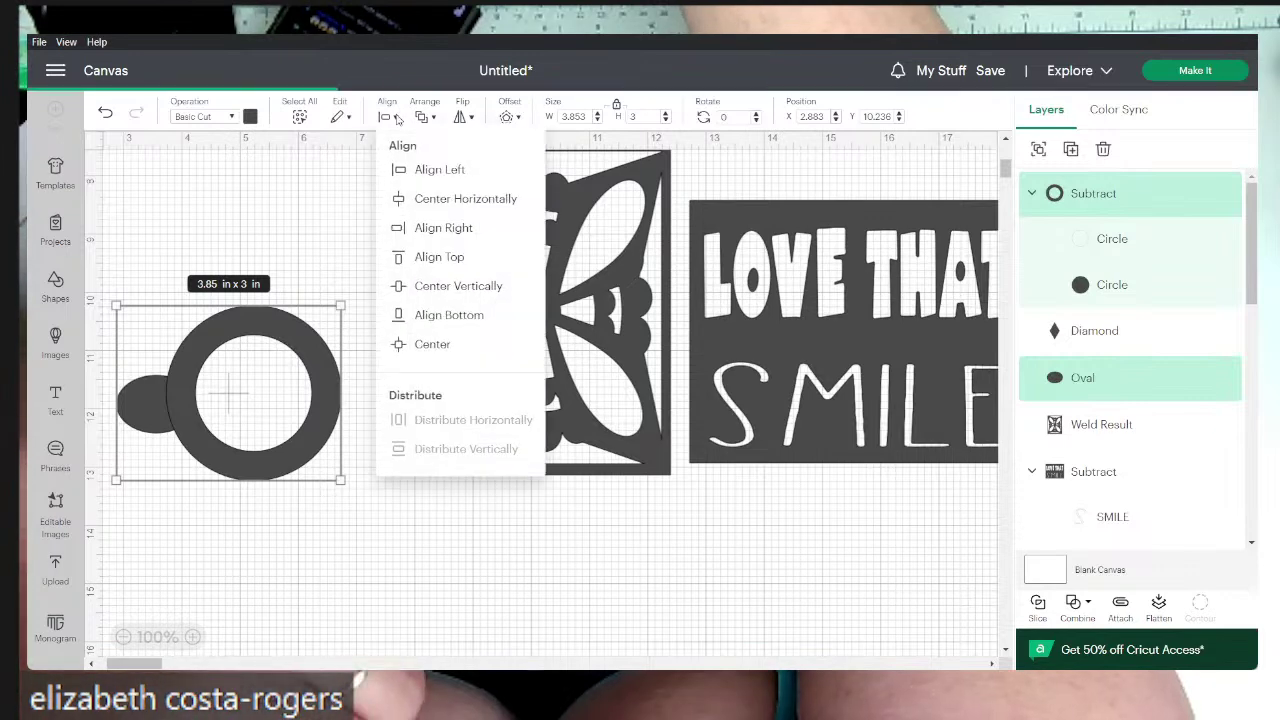
click(419, 199)
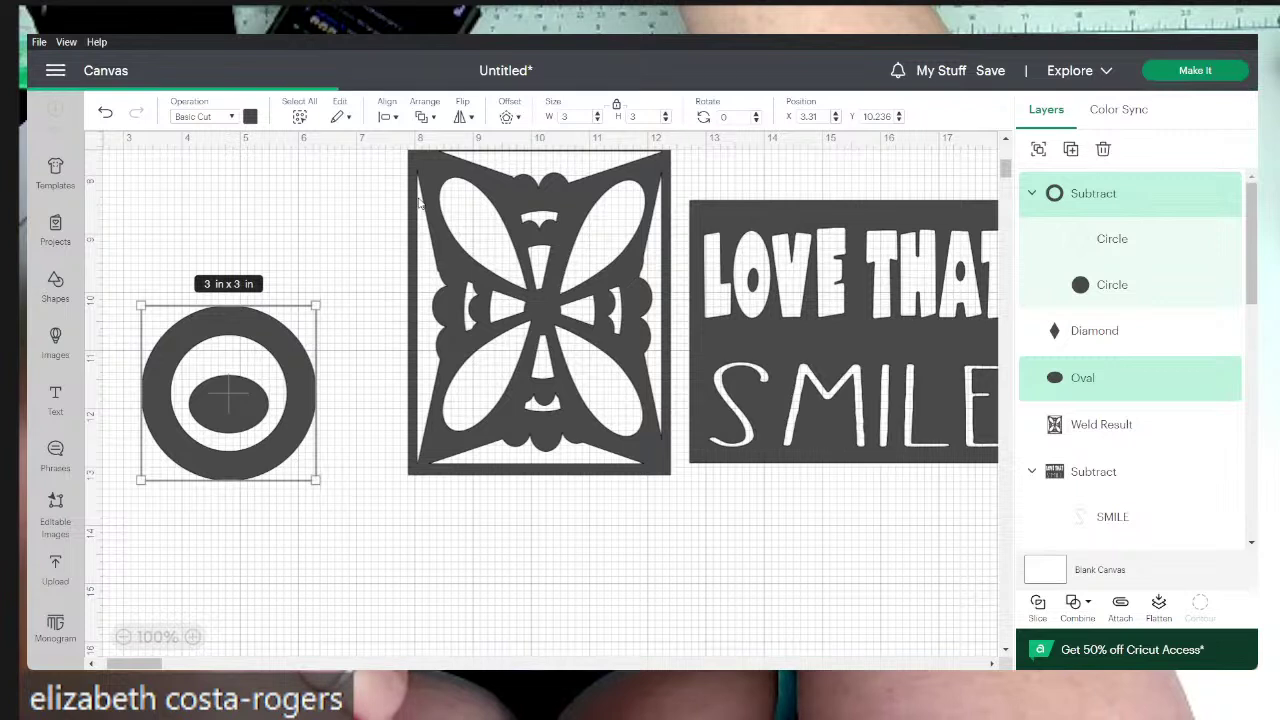
click(335, 513)
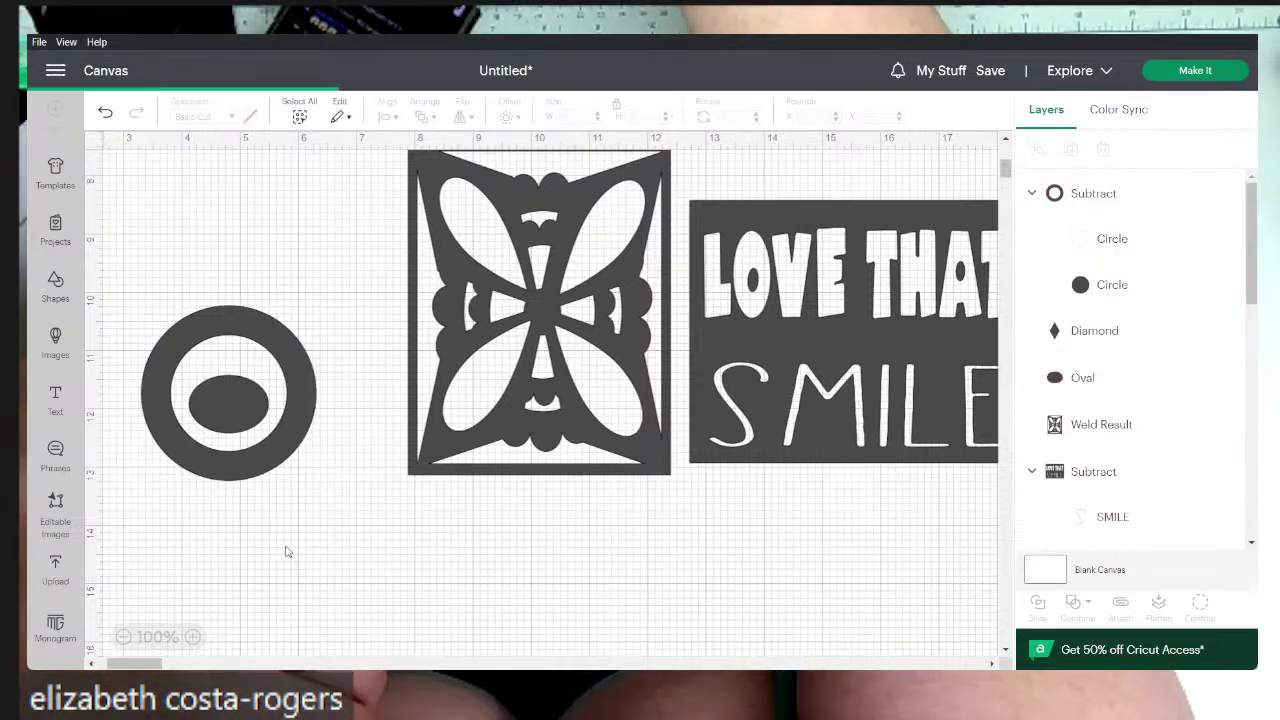
- Select only the oval and move it straight right until it overlaps the ring's right edge
click(243, 405)
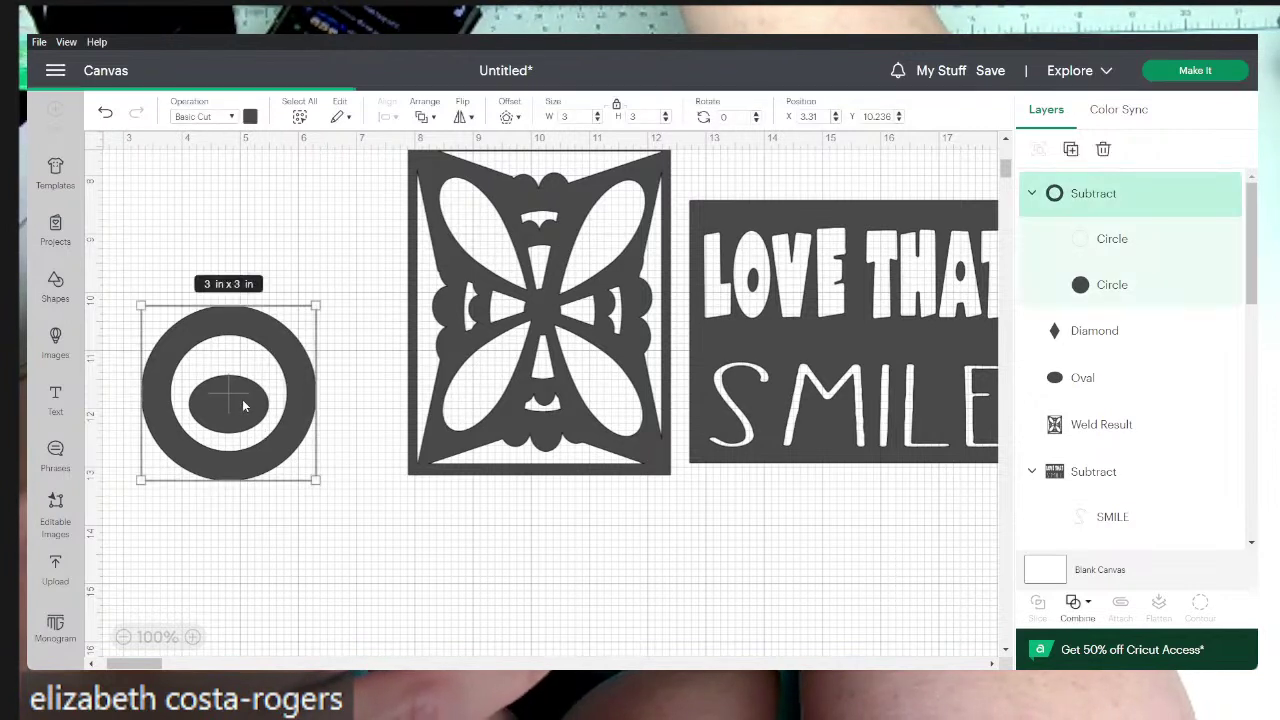
click(252, 574)
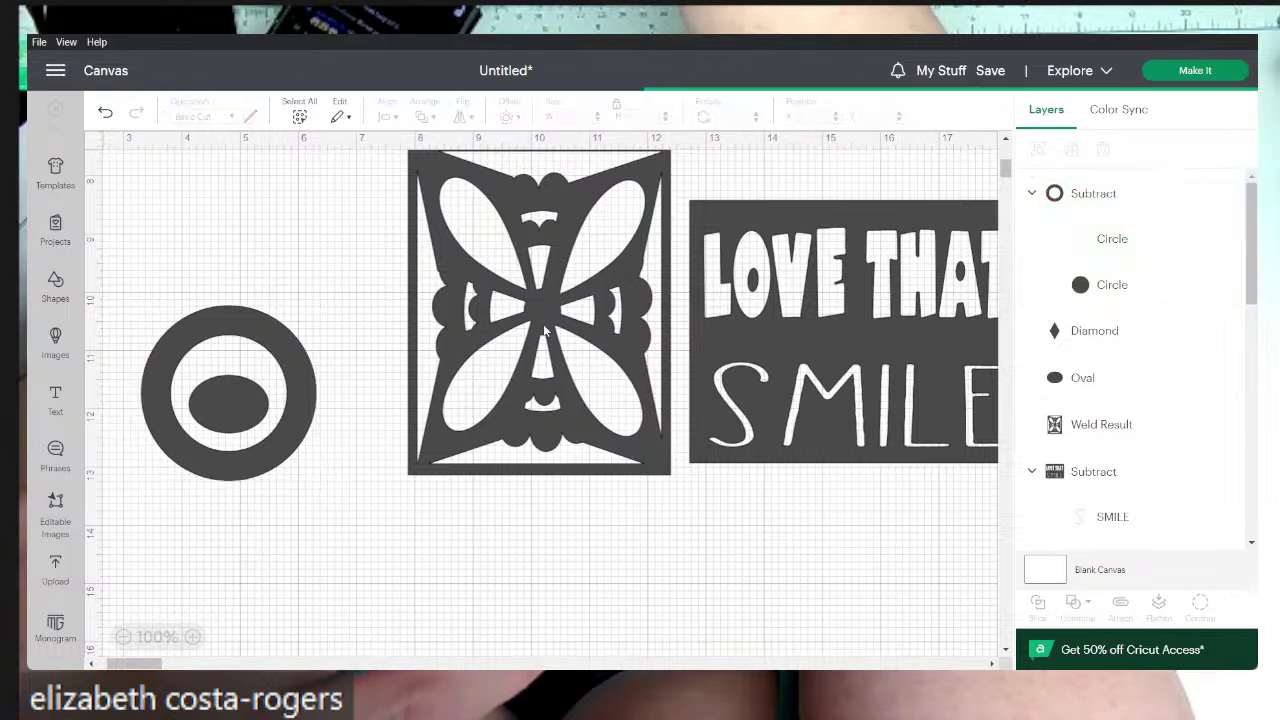
click(248, 417)
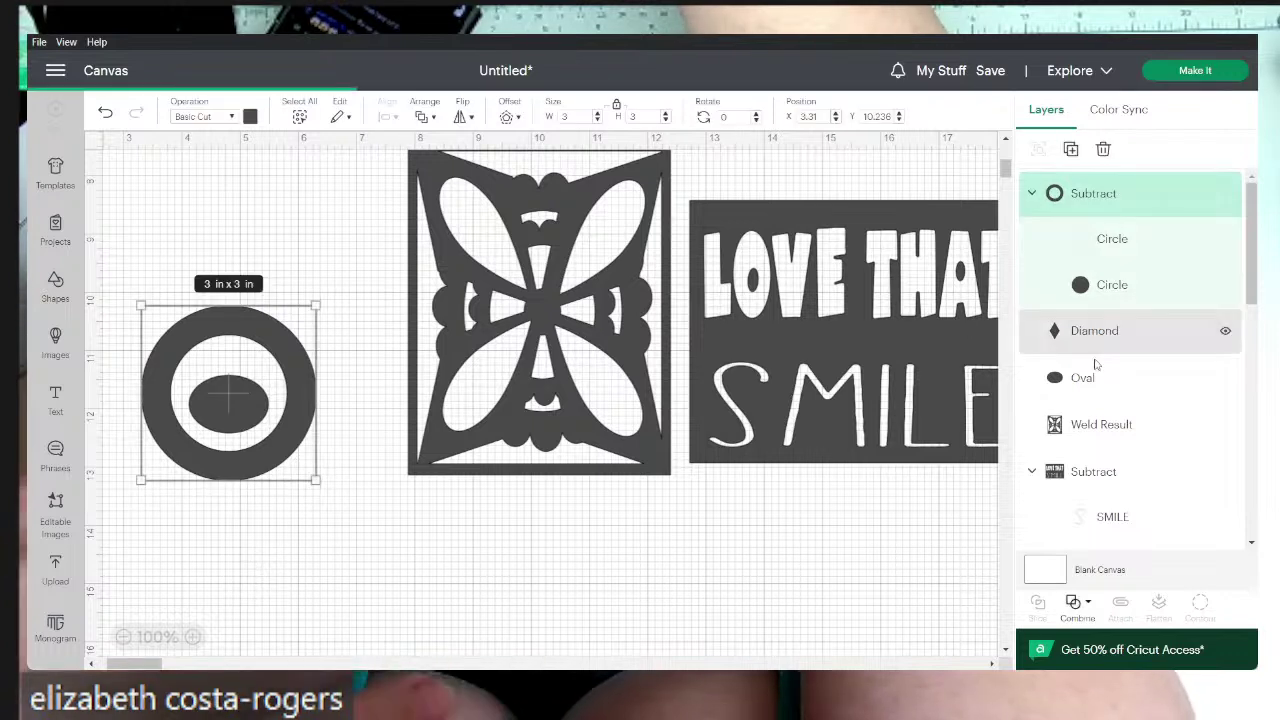
click(1080, 390)
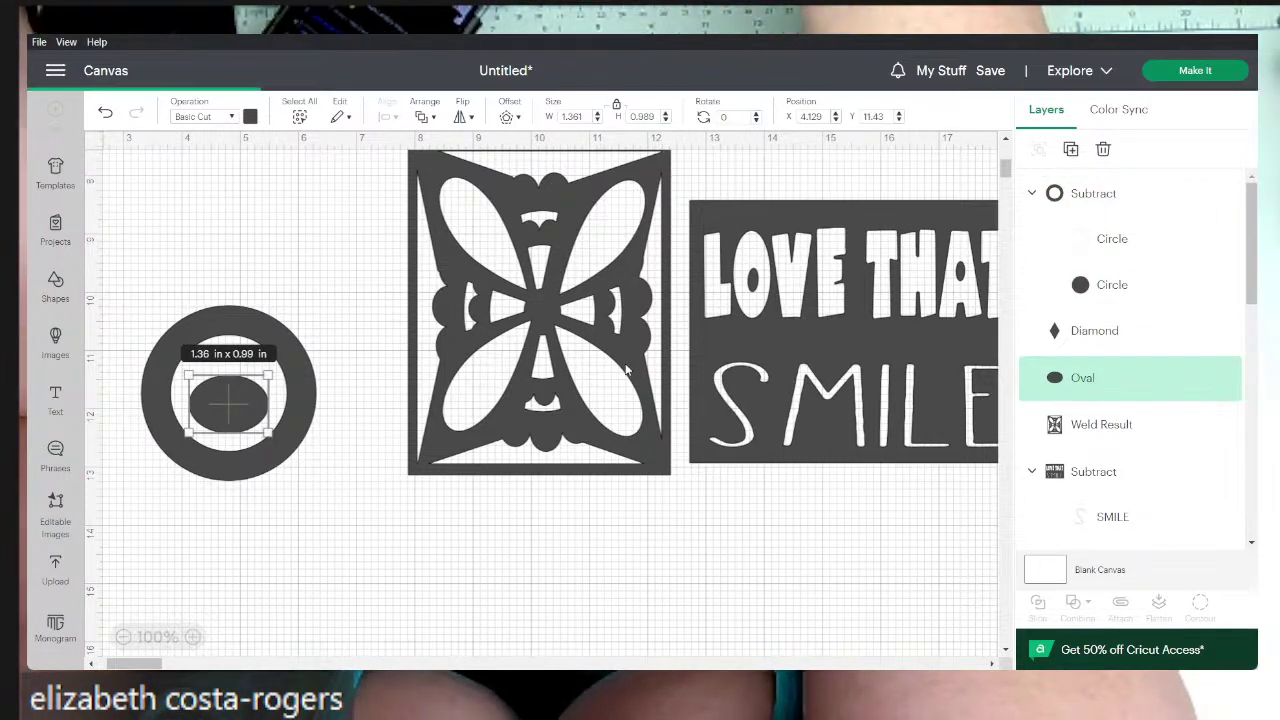
key(shift+Right)
key(shift+Right)
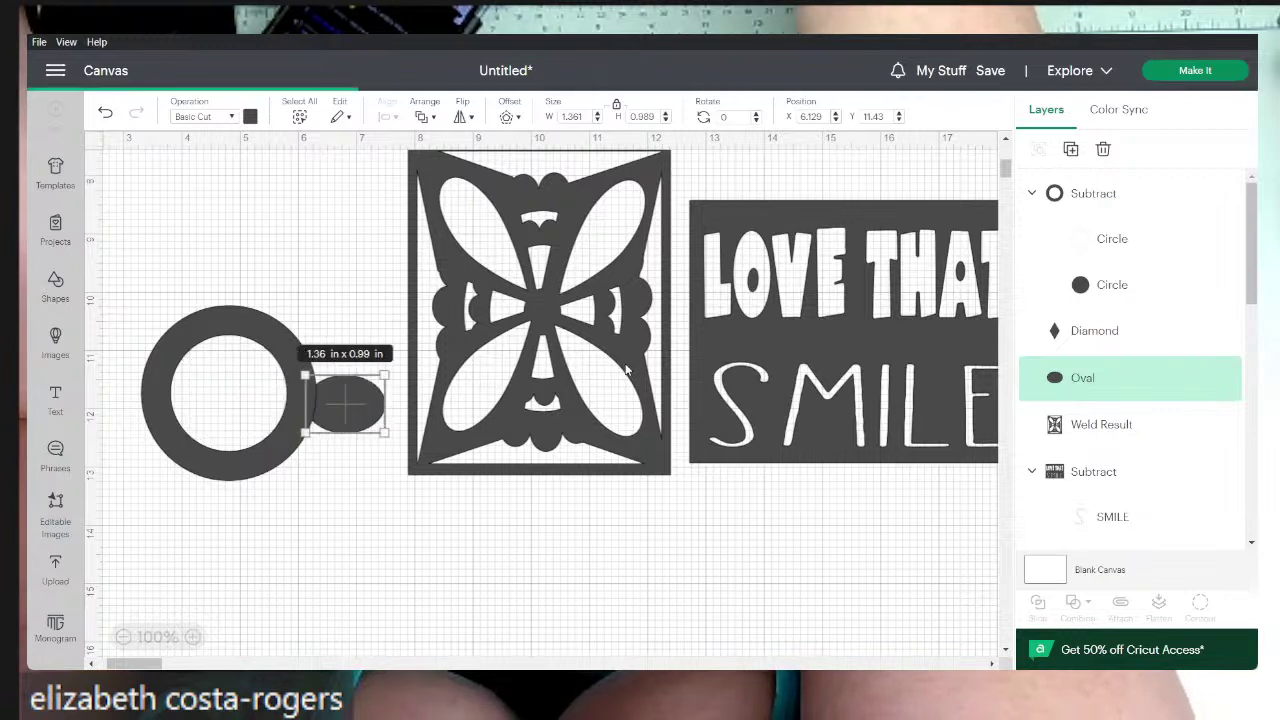
key(Left)
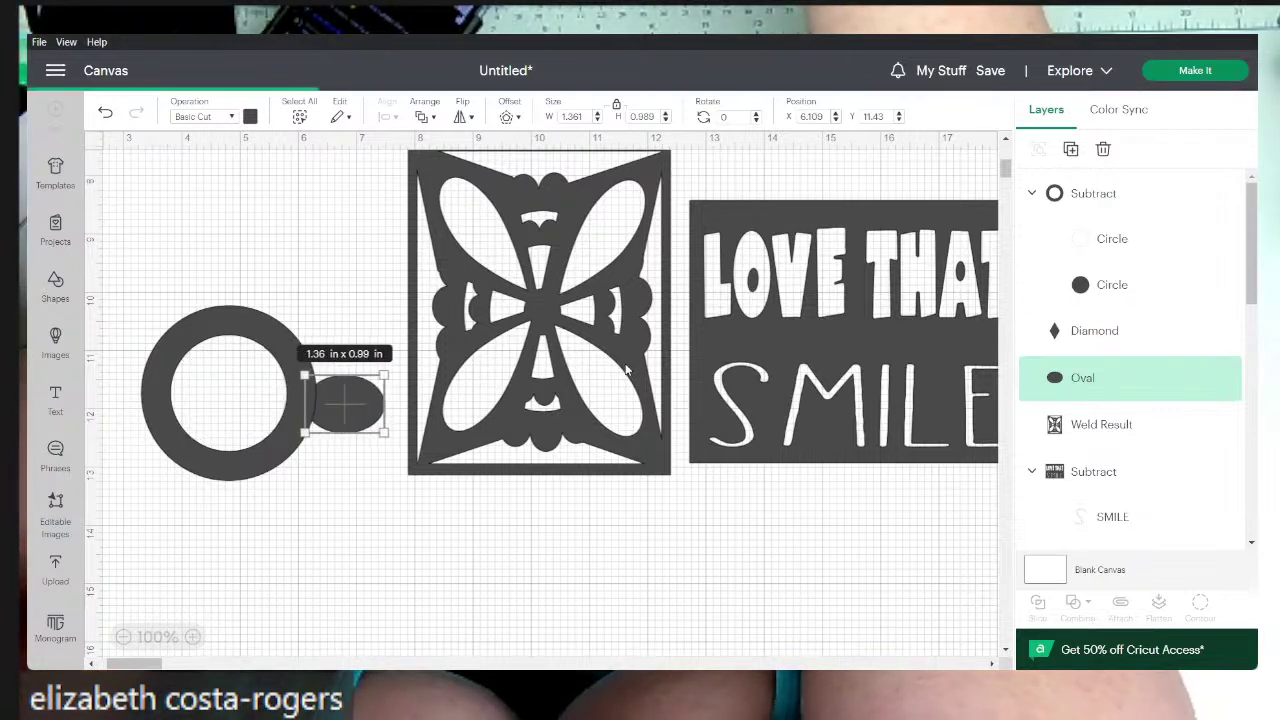
key(Left)
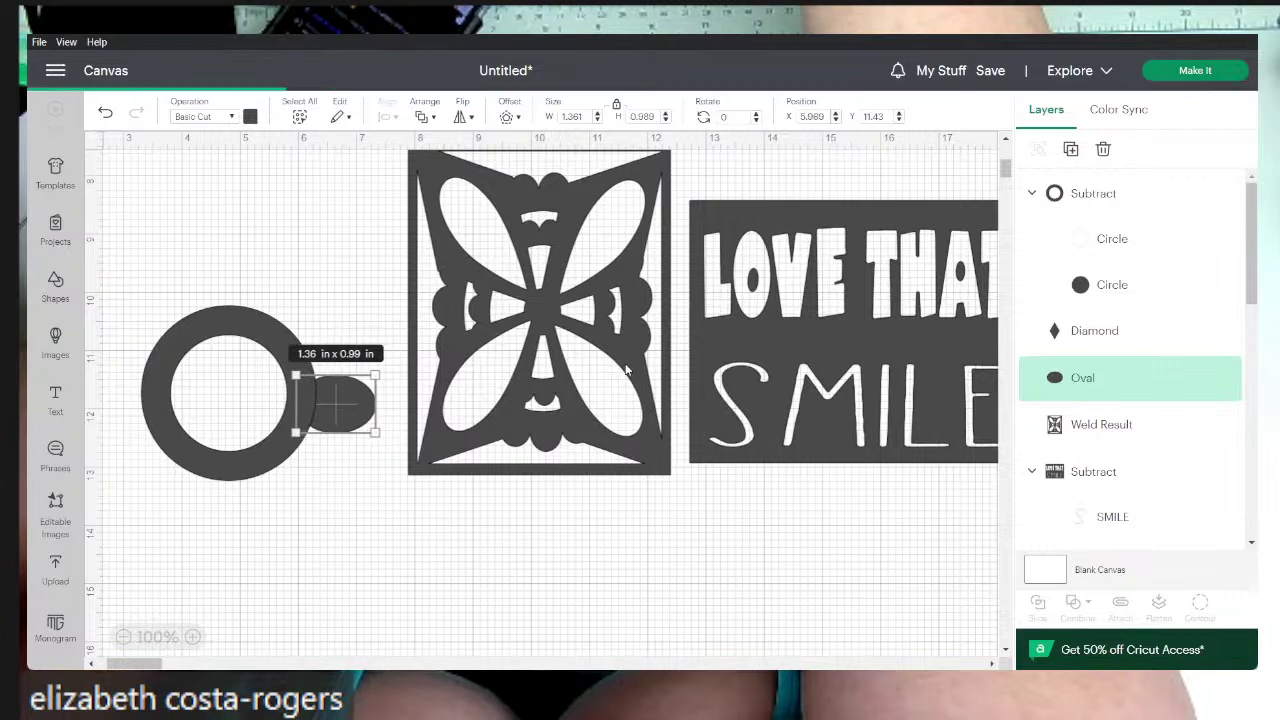
key(Left)
key(Left)
key(Left)
key(Left)
key(Left)
key(Left)
key(Left)
key(Left)
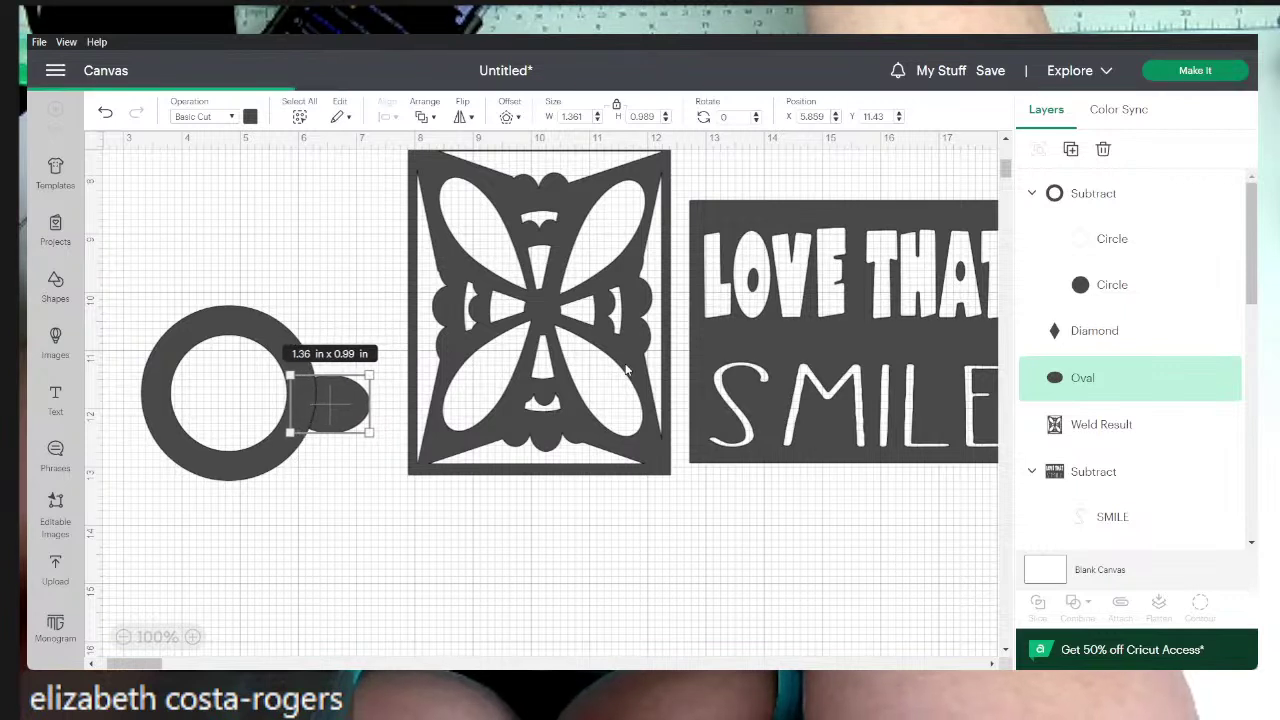
key(Left)
key(Left)
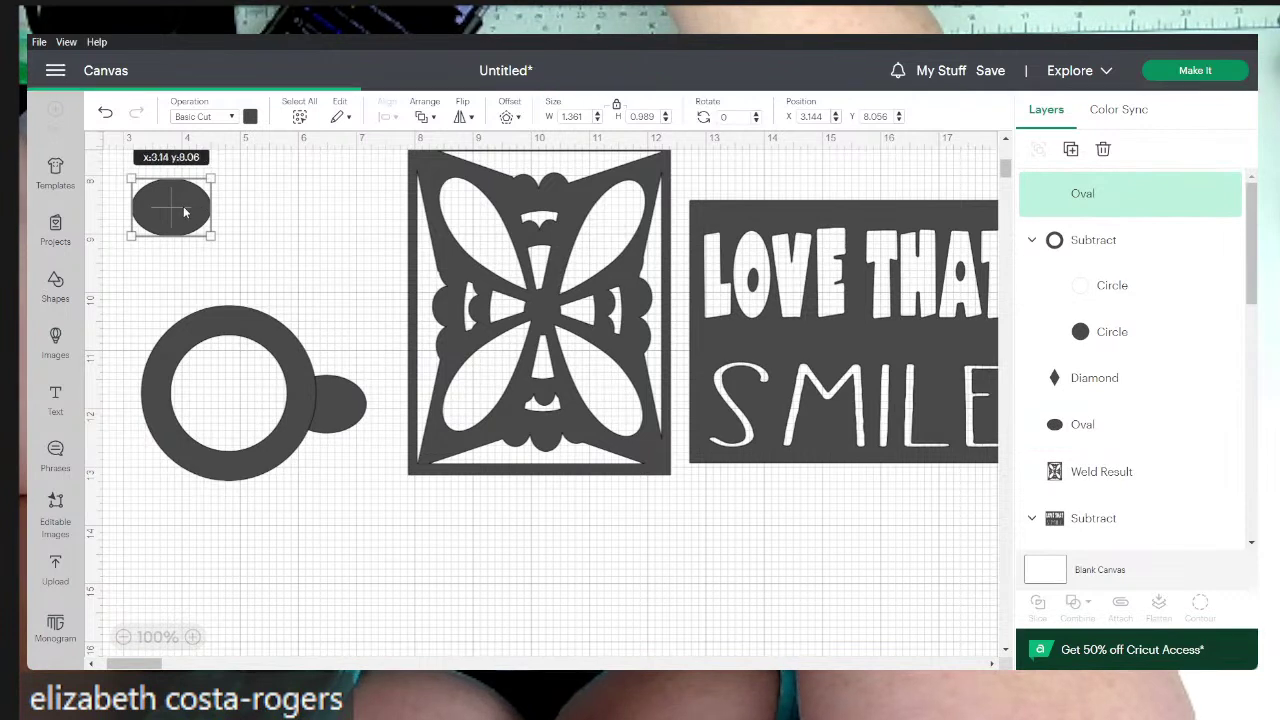
- Place one copy of the oval over the ring's left edge and another over its top edge
drag(184, 211, 146, 404)
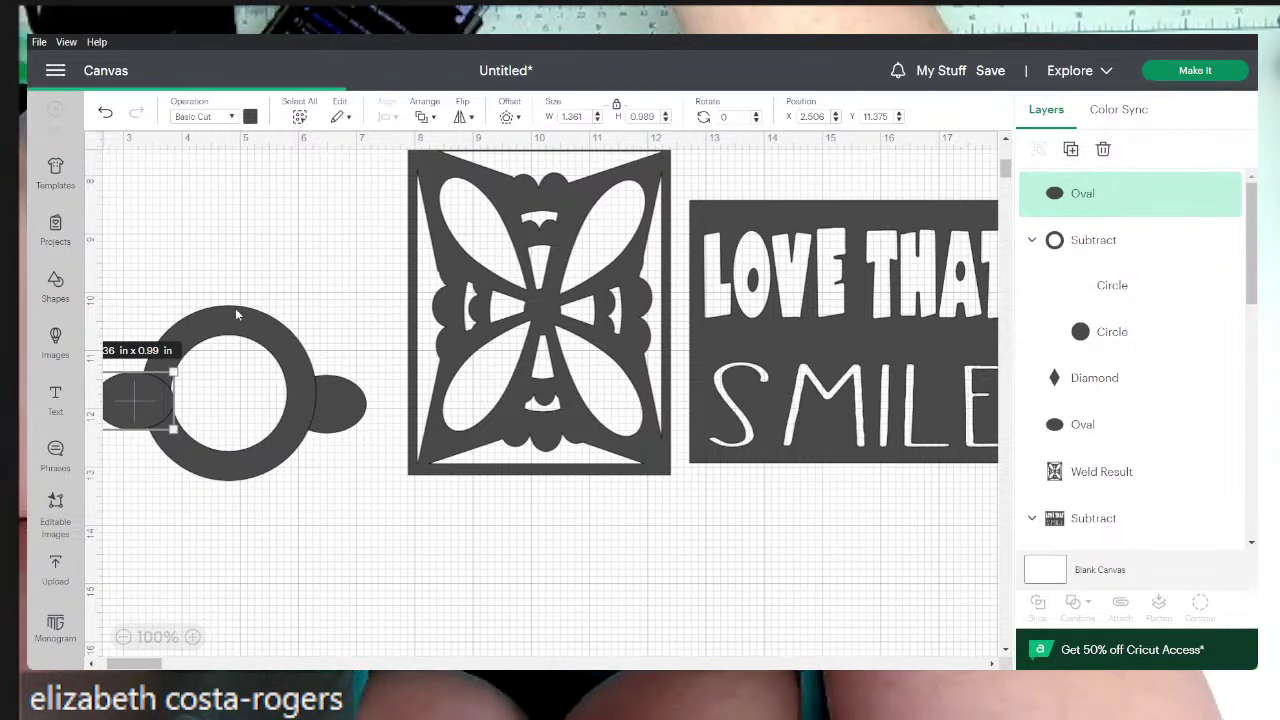
key(ctrl+v)
drag(186, 205, 238, 323)
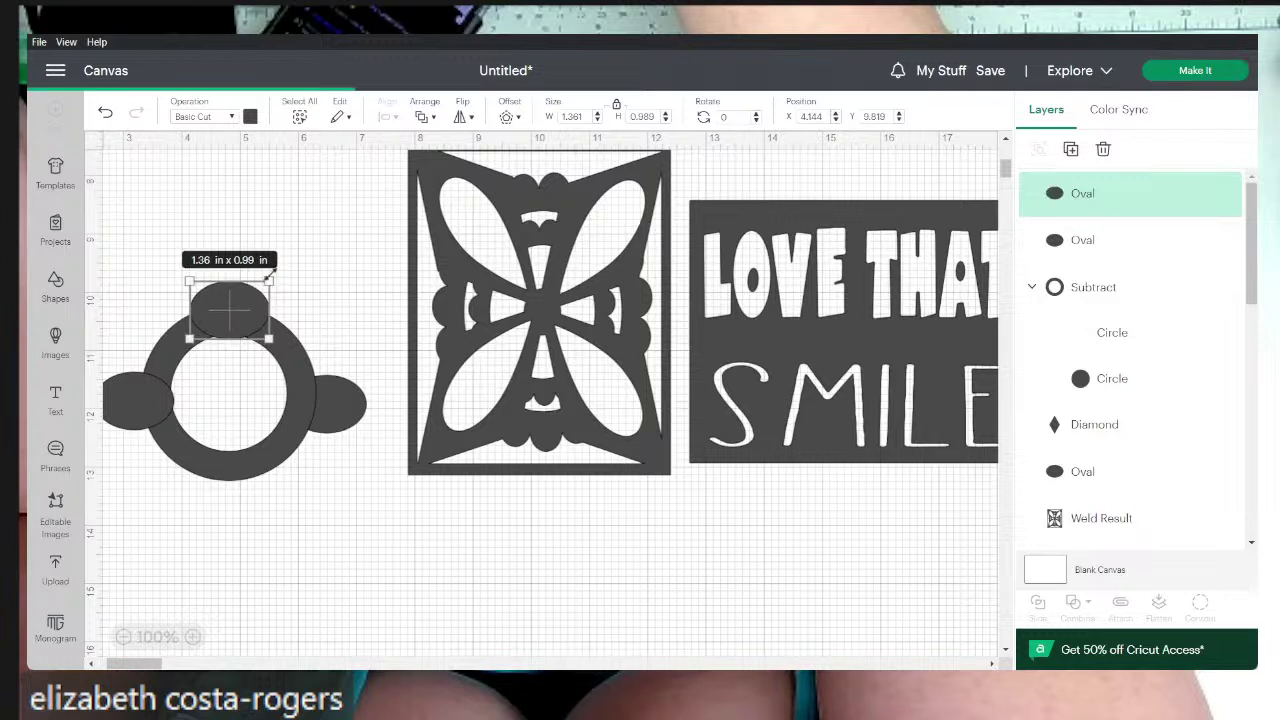
- Rotate the oval on the ring's top edge to 90 degrees
click(738, 117)
text(90)
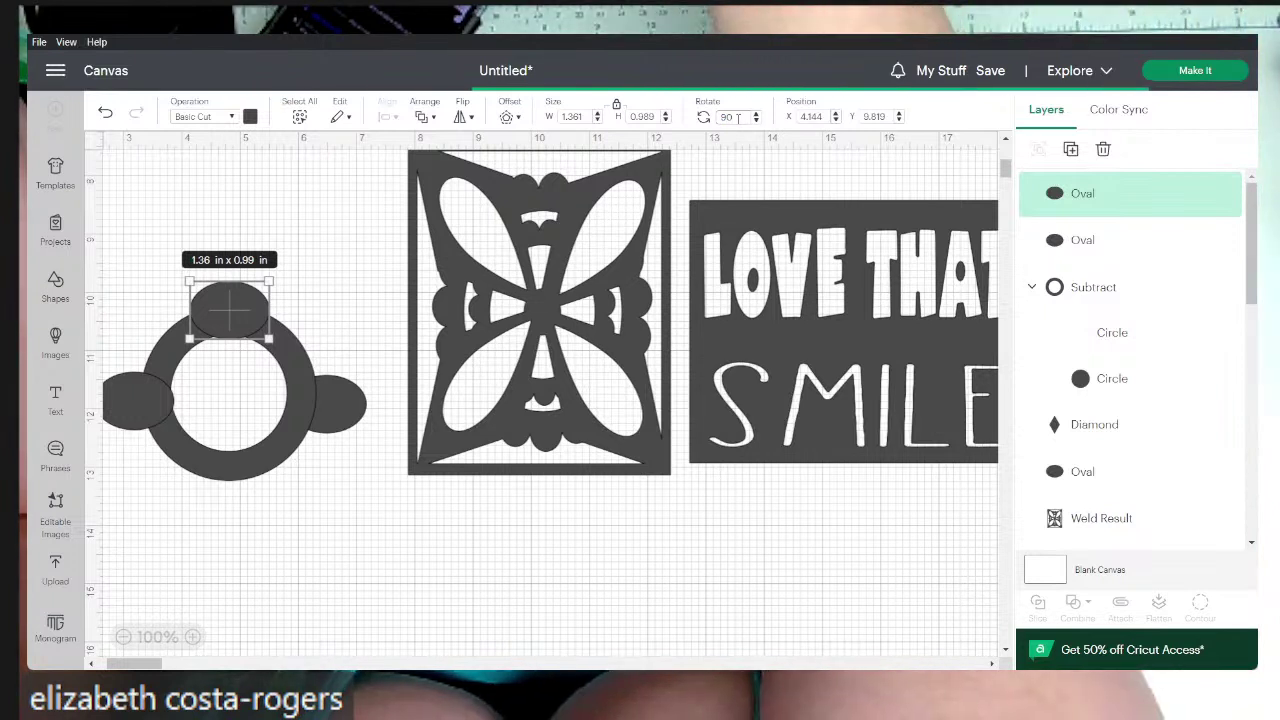
key(Return)
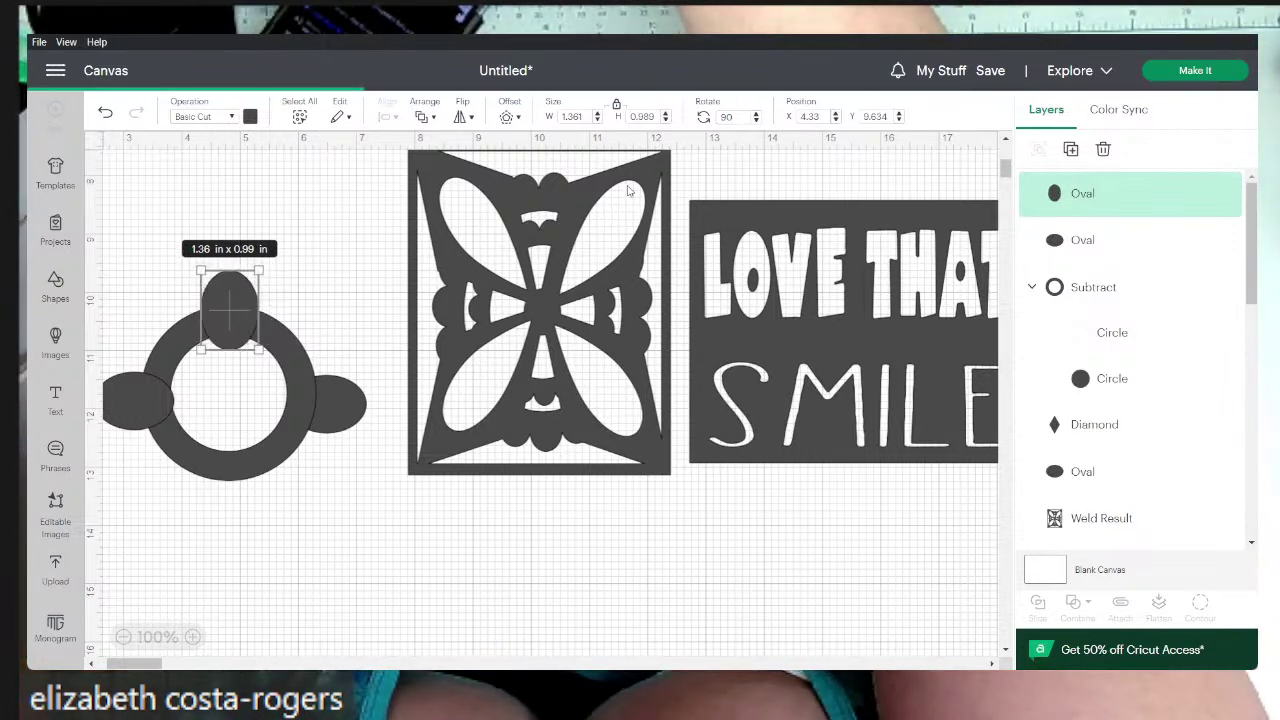
- Duplicate the upright oval and place the copy over the ring's bottom edge
key(ctrl+d)
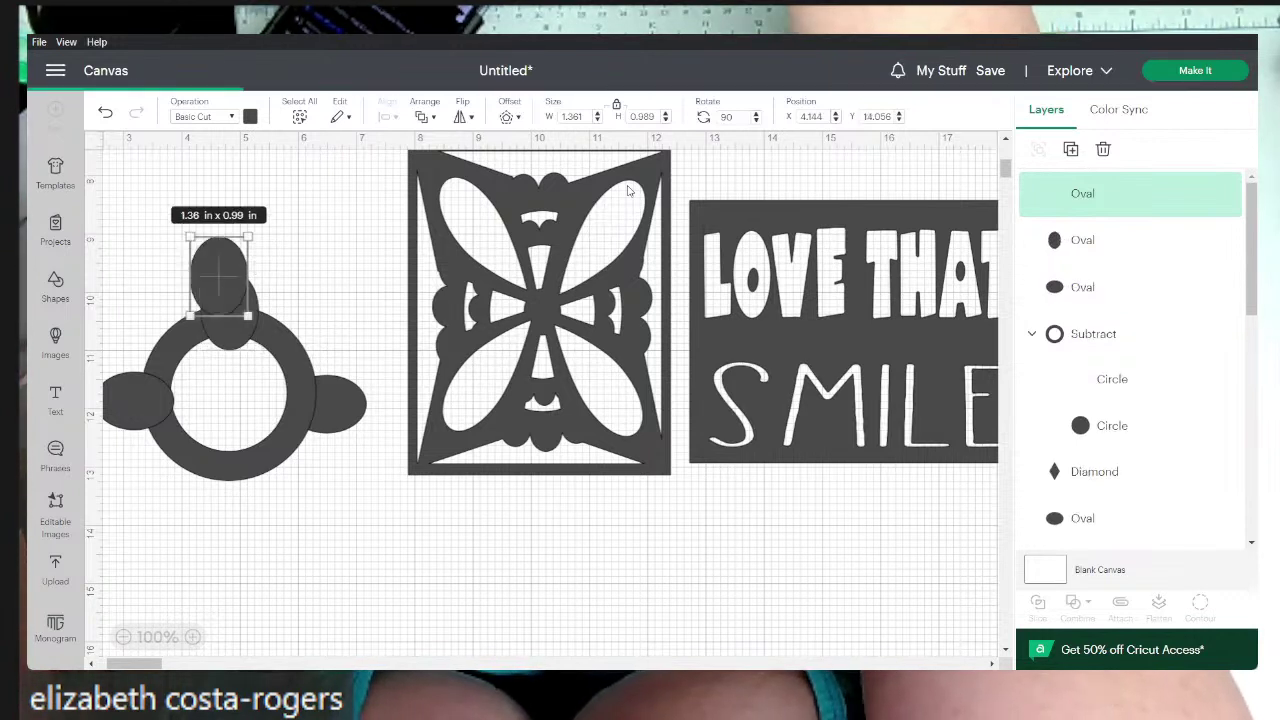
key(shift+Down)
key(shift+Down)
key(shift+Down)
key(shift+Down)
key(shift+Down)
key(shift+Down)
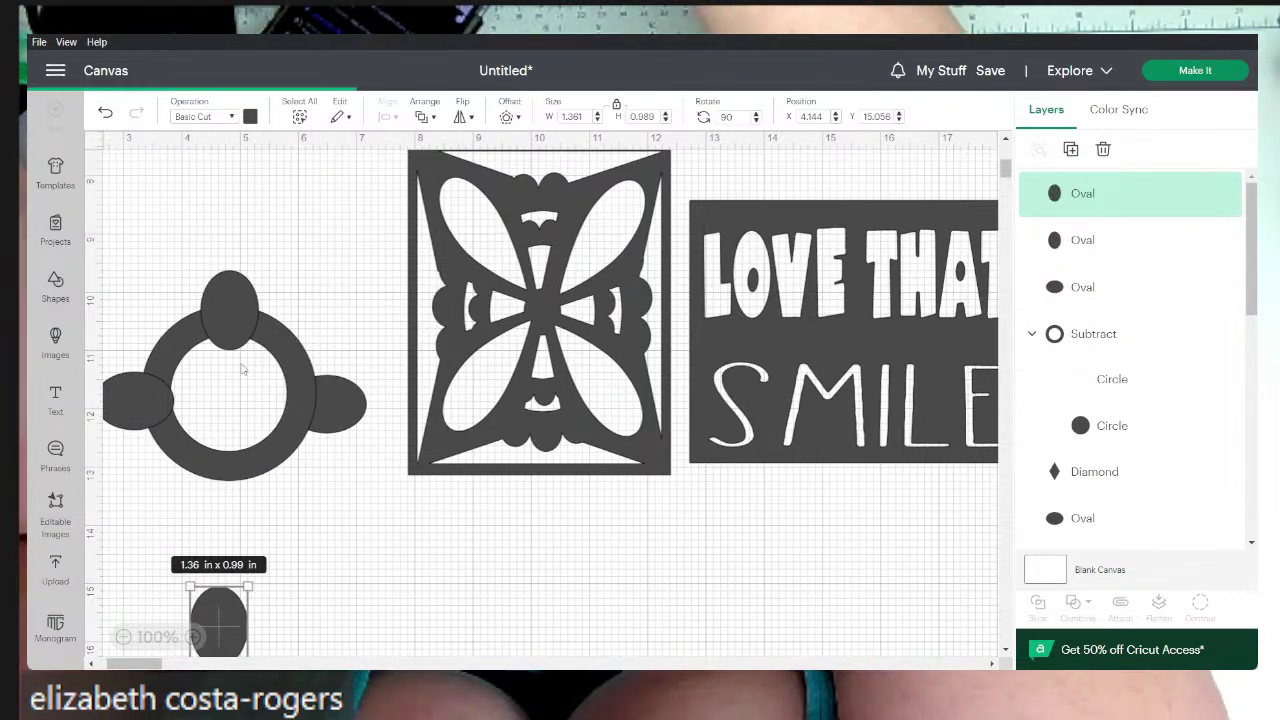
drag(227, 612, 236, 477)
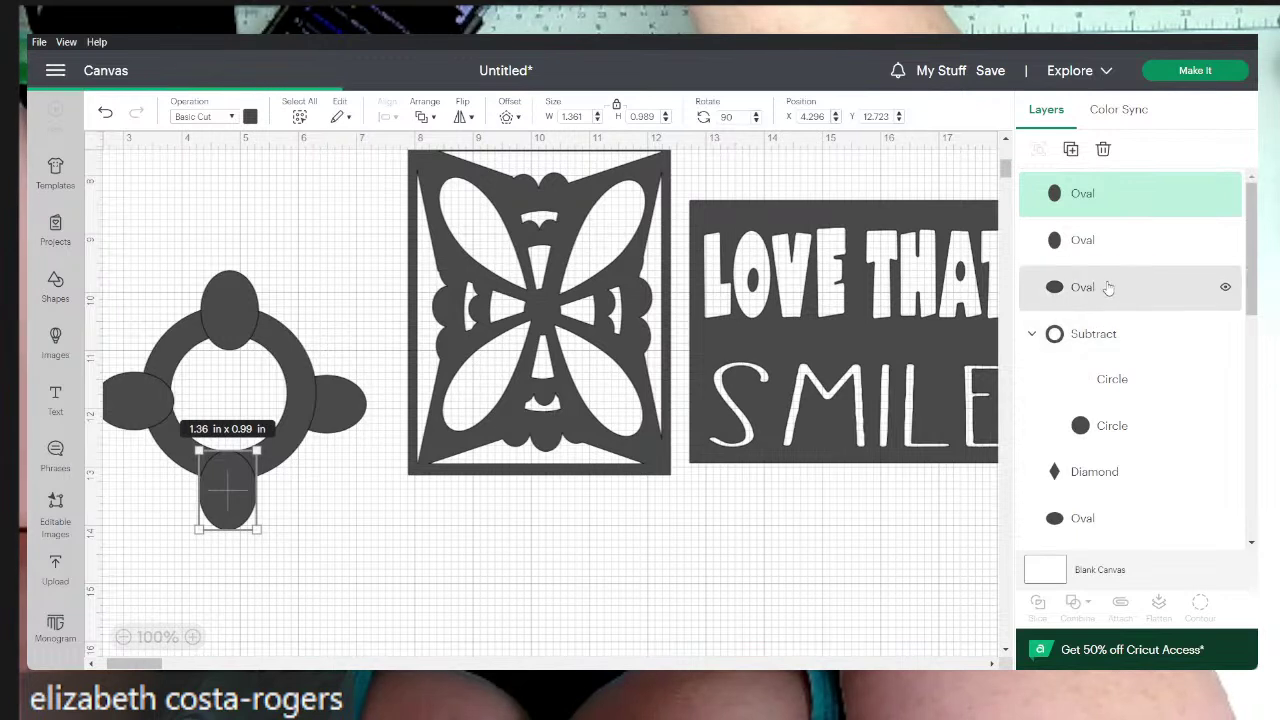
- Bring the right-hand oval's layer in front of the ring and recolor the ring light periwinkle
drag(1094, 522, 1094, 246)
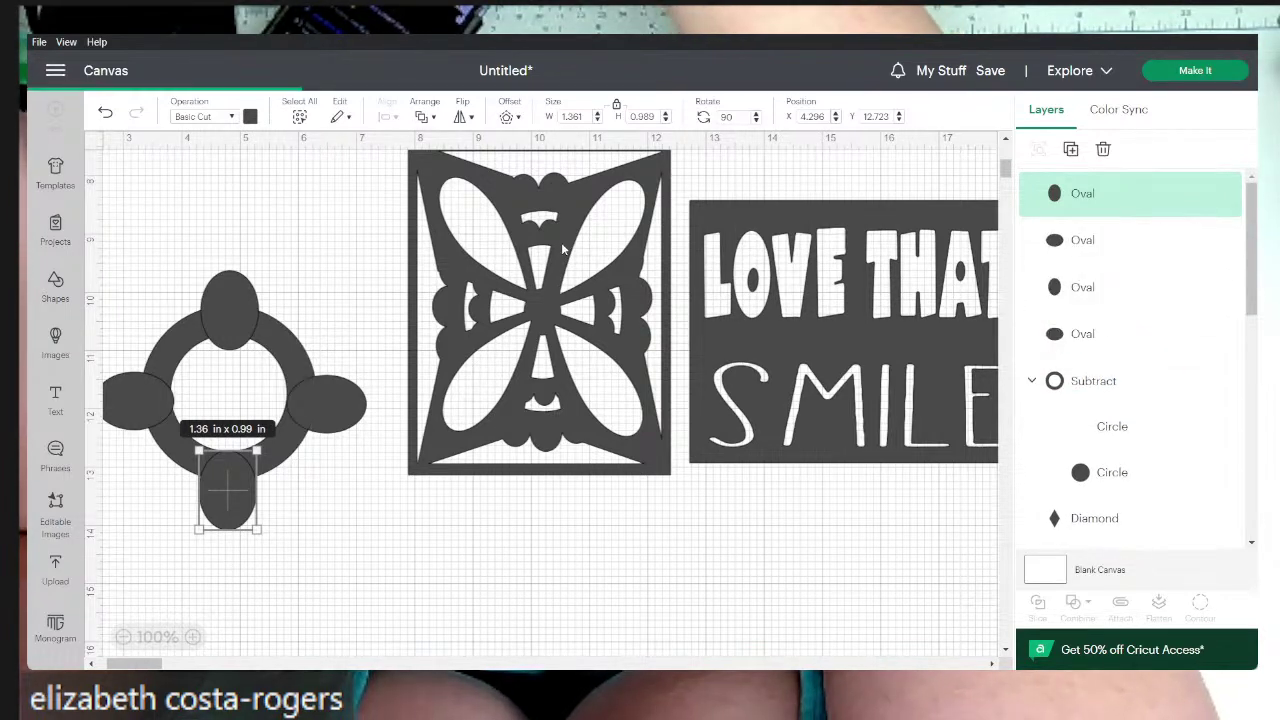
click(286, 330)
click(250, 117)
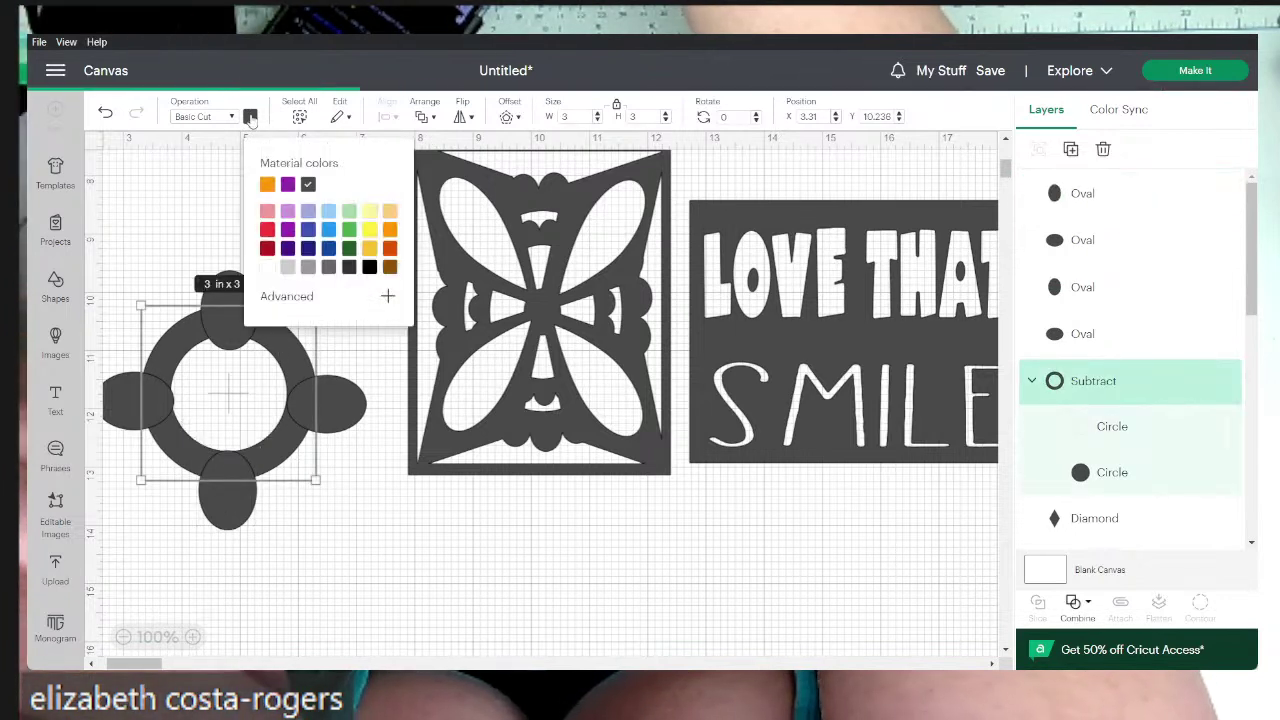
click(309, 213)
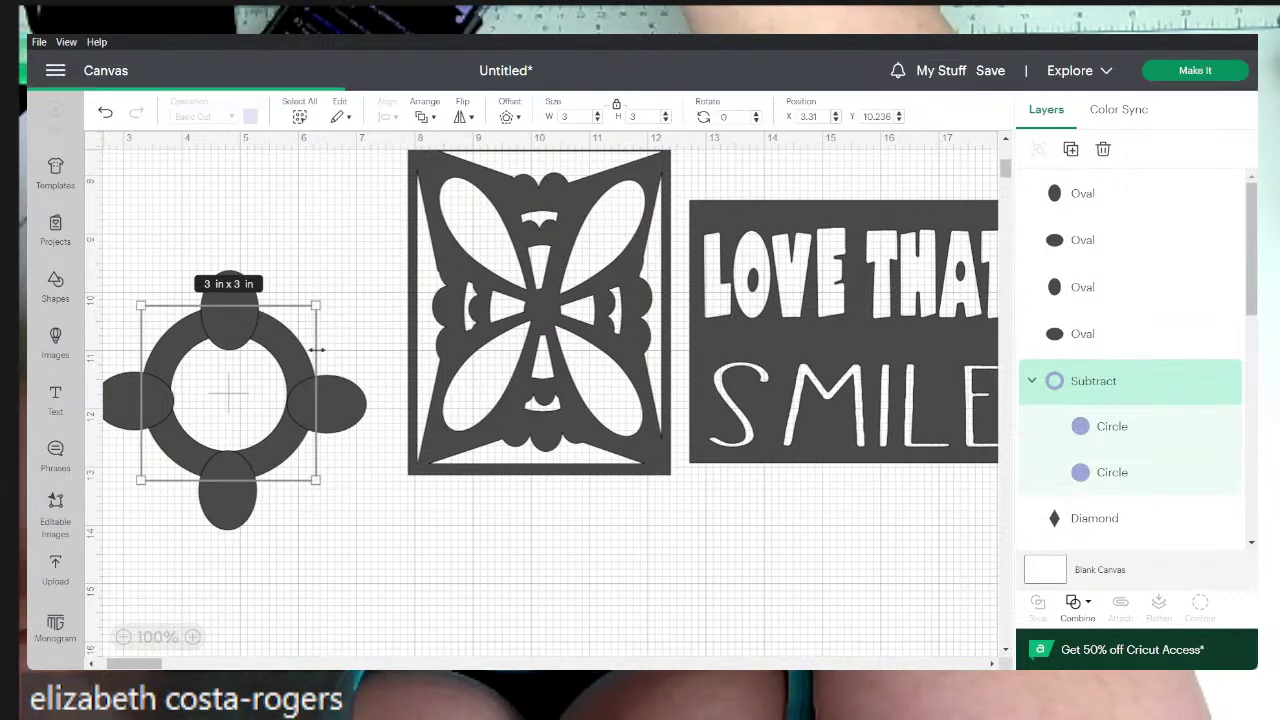
click(336, 418)
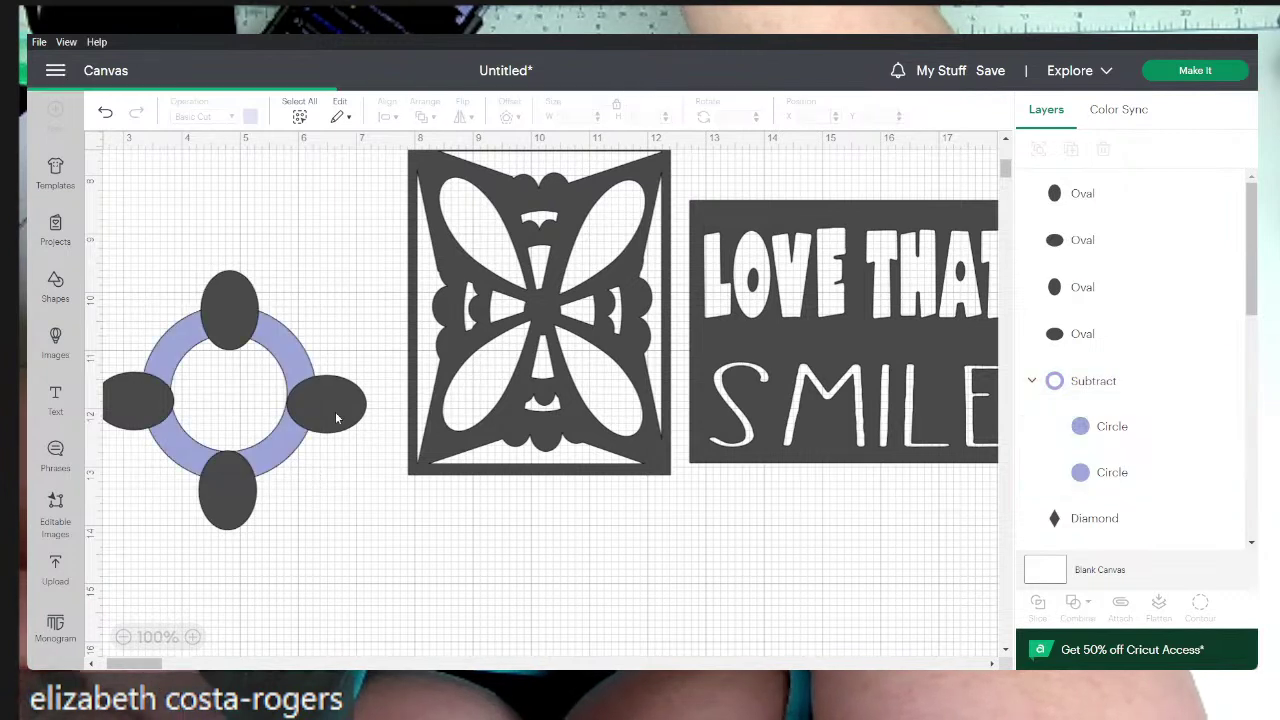
- Adjust the four ovals so they sit evenly around the ring, with the left and right ones level at about Y 11.3
drag(338, 418, 336, 418)
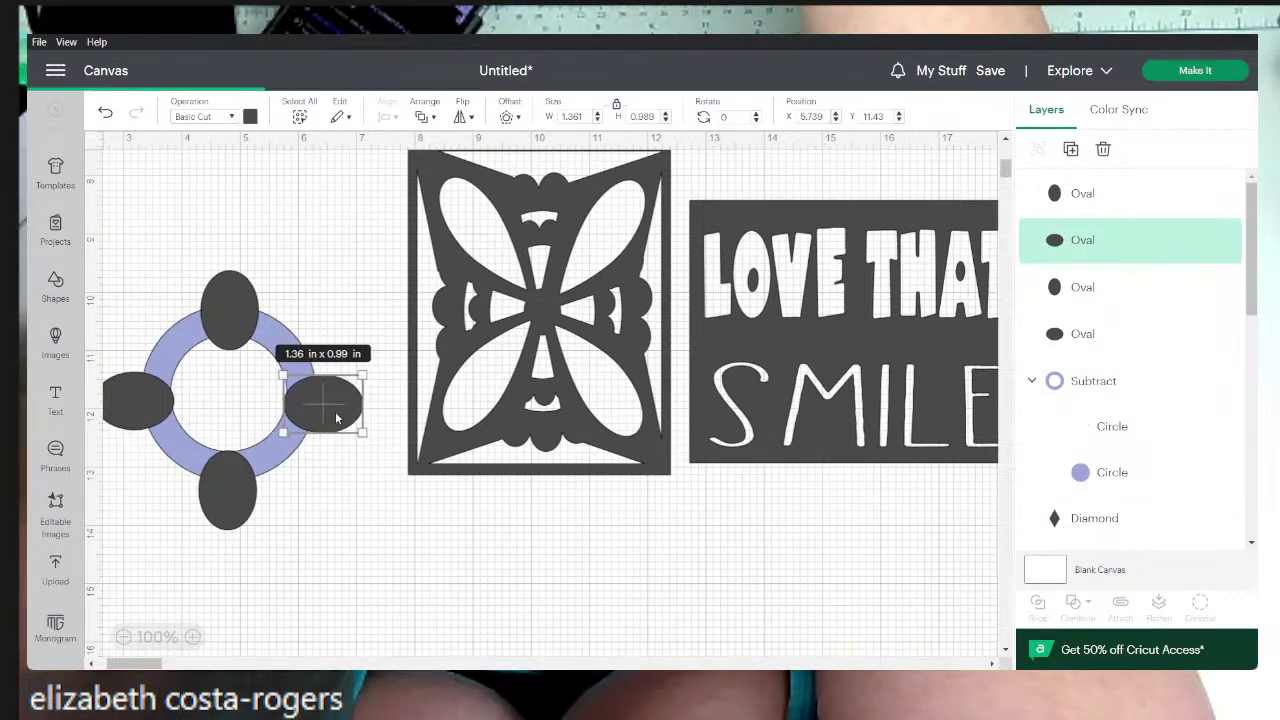
drag(336, 418, 335, 418)
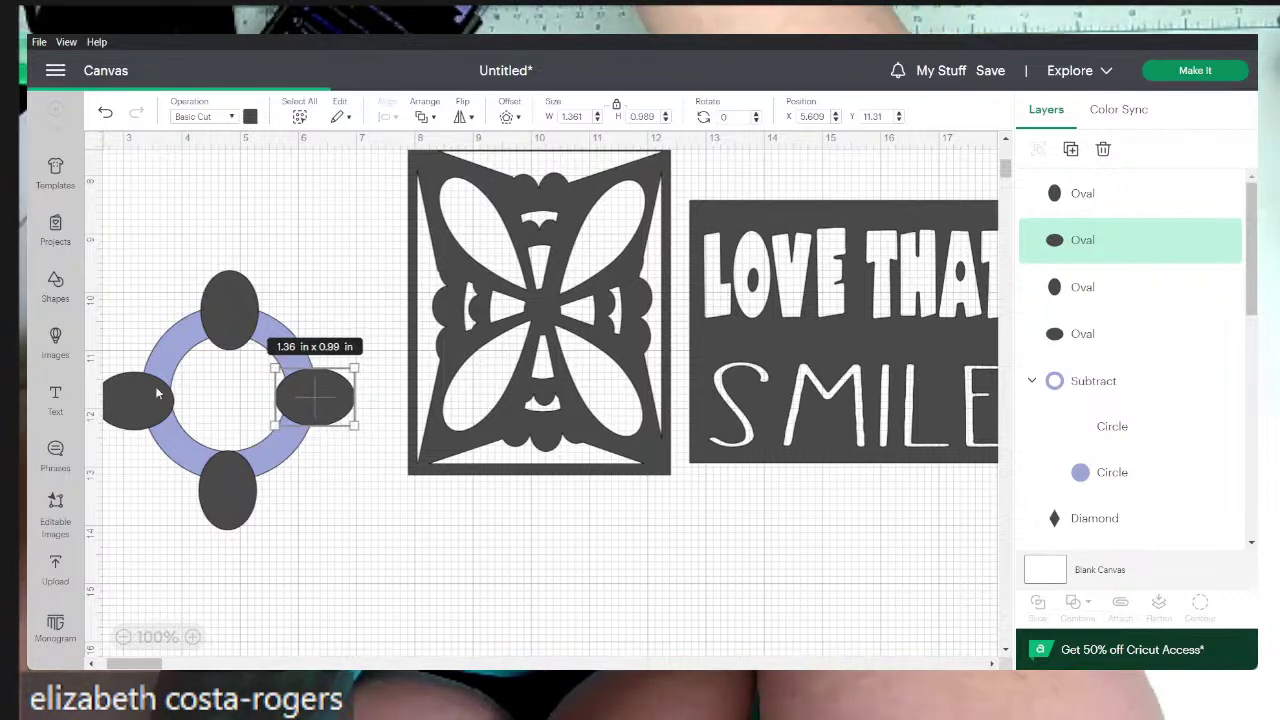
click(133, 411)
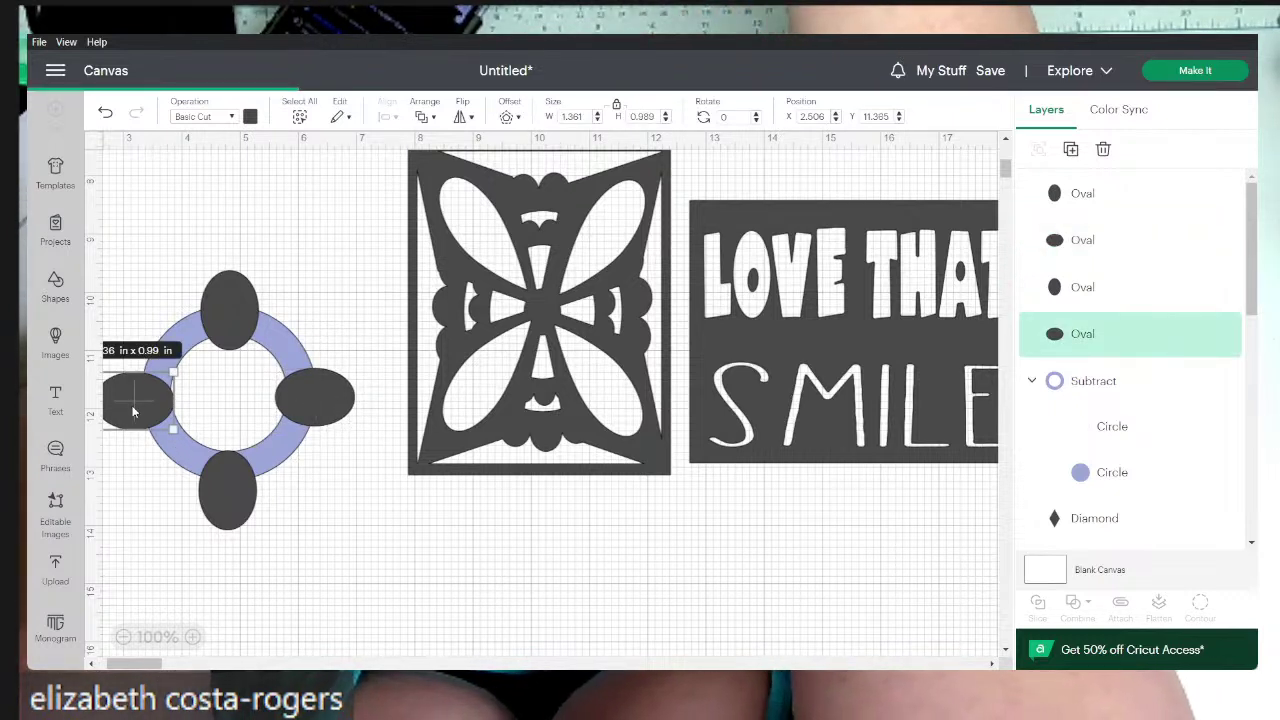
drag(133, 411, 133, 410)
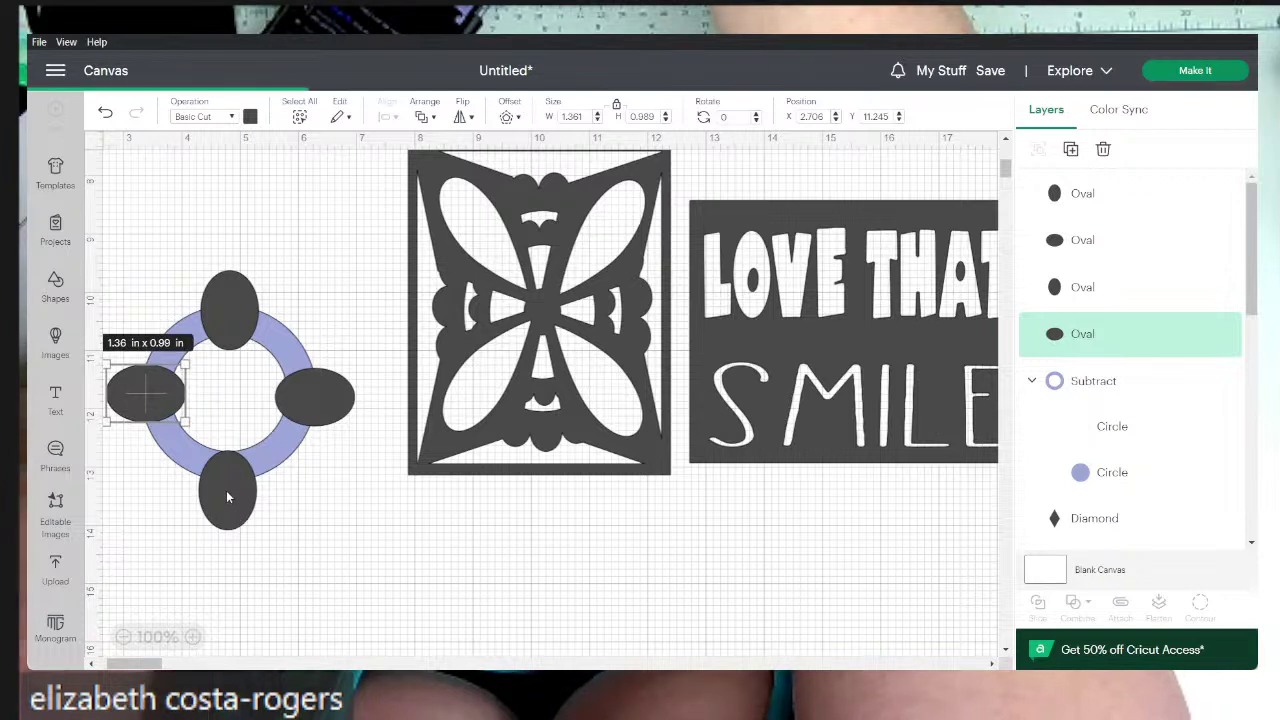
drag(226, 494, 226, 485)
drag(320, 405, 314, 400)
drag(221, 307, 220, 307)
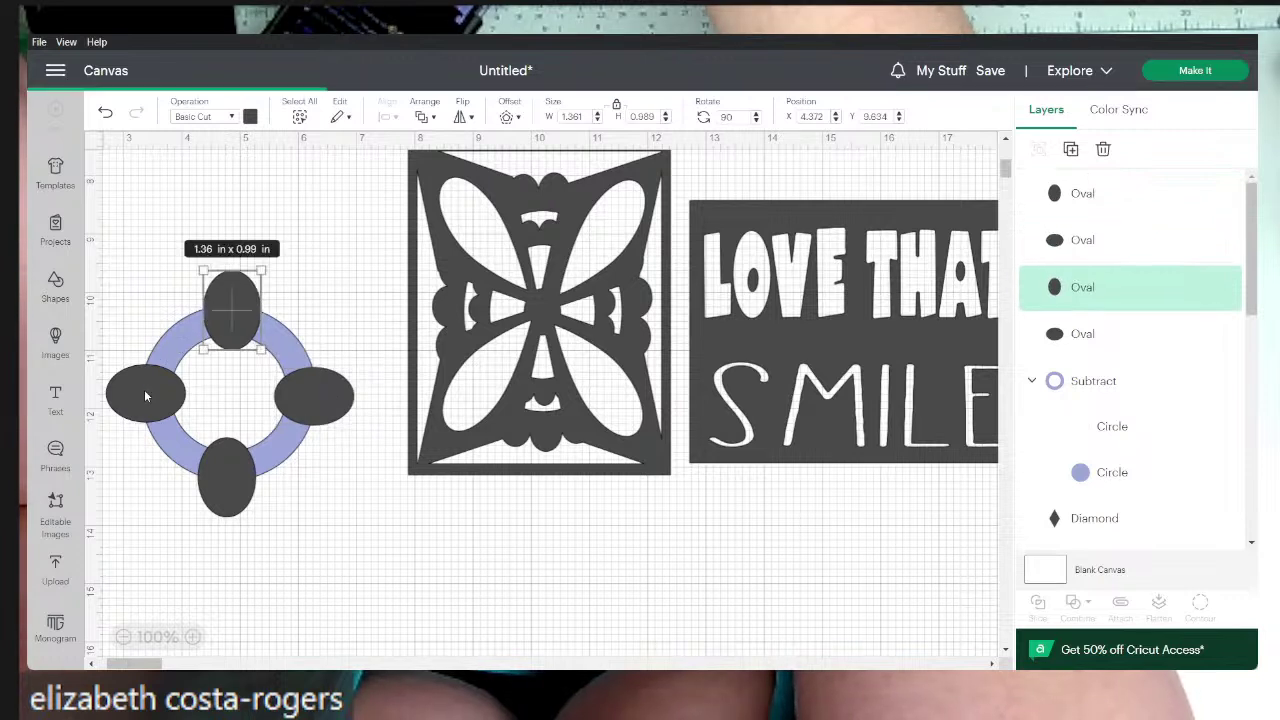
drag(145, 399, 145, 399)
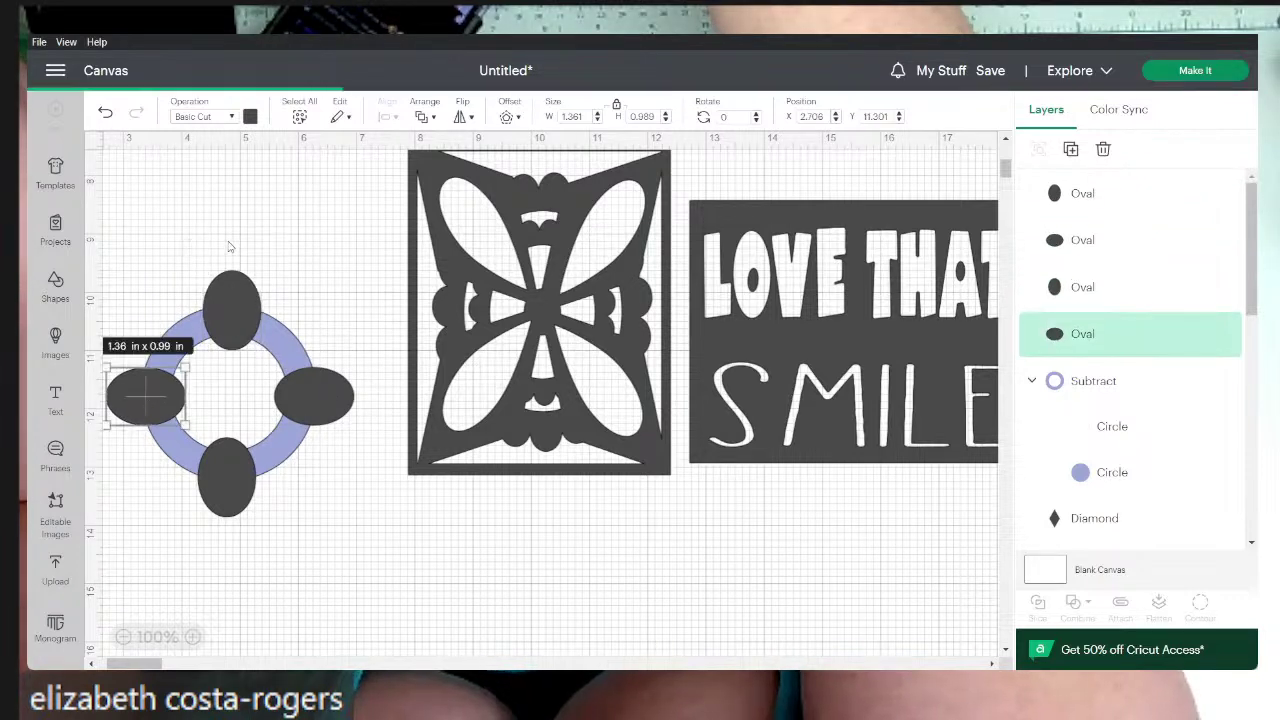
- Insert a 2 x 1.73 in hexagon and place it over the ring's upper right portion
click(58, 280)
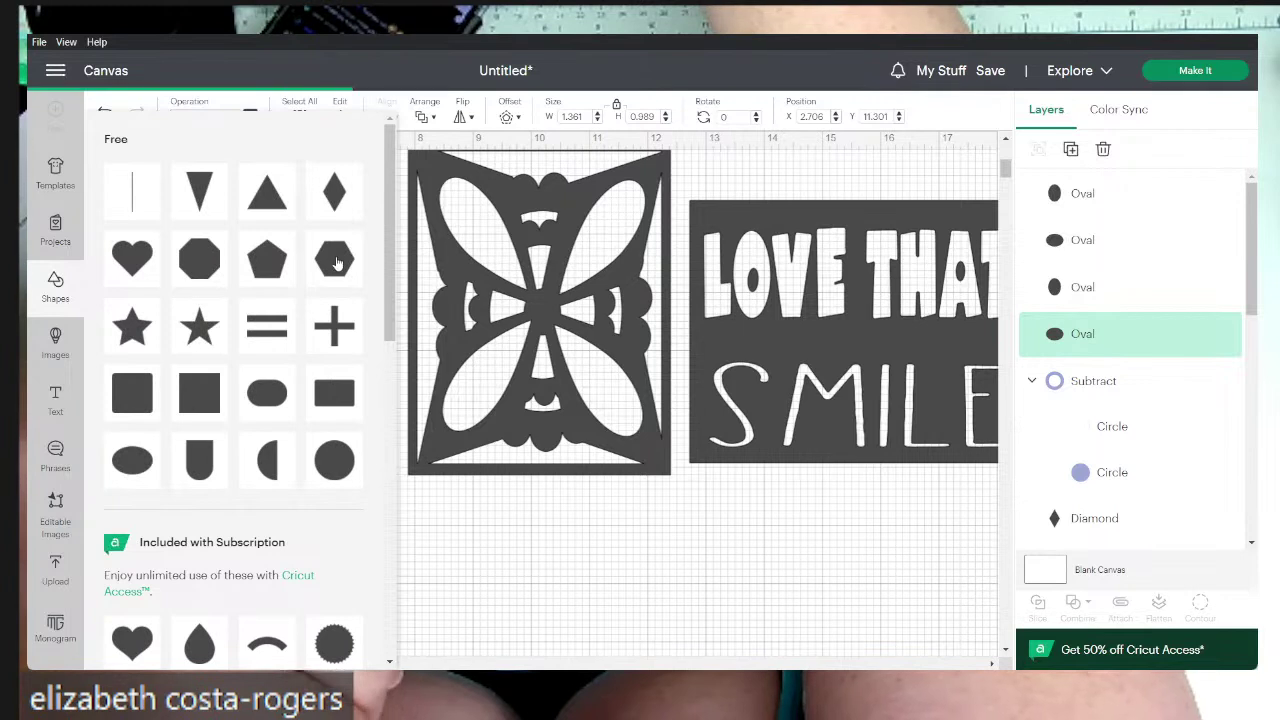
key(Escape)
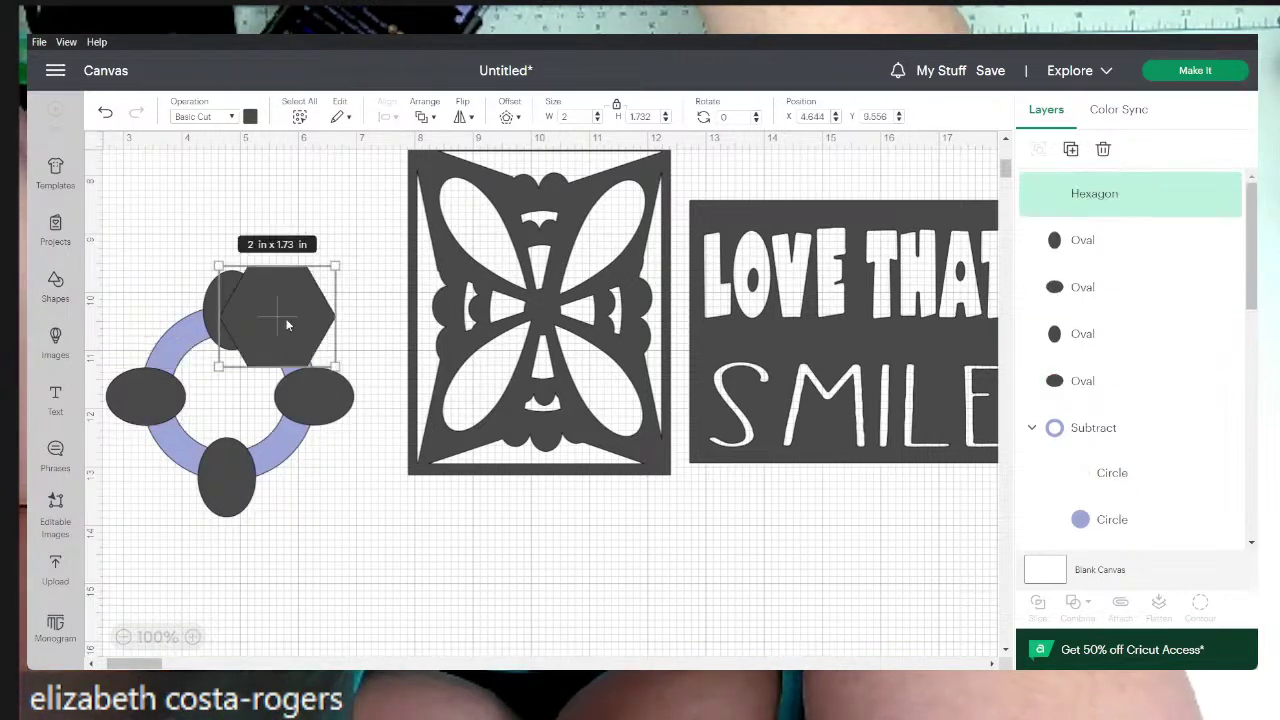
- Move the hexagon into the ring's center and stretch it to about 1.83 x 1.18 in, spanning between the side ovals
drag(281, 340, 238, 399)
drag(286, 342, 276, 351)
drag(212, 436, 174, 438)
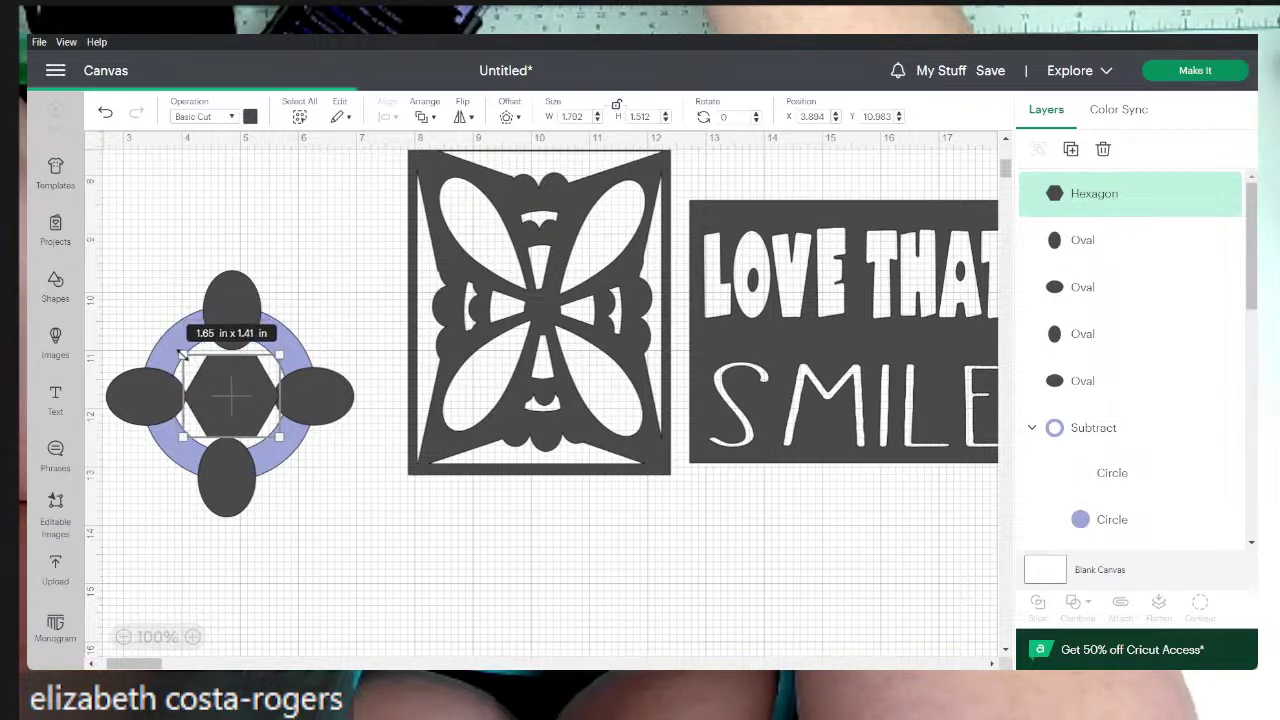
drag(177, 355, 177, 353)
click(246, 380)
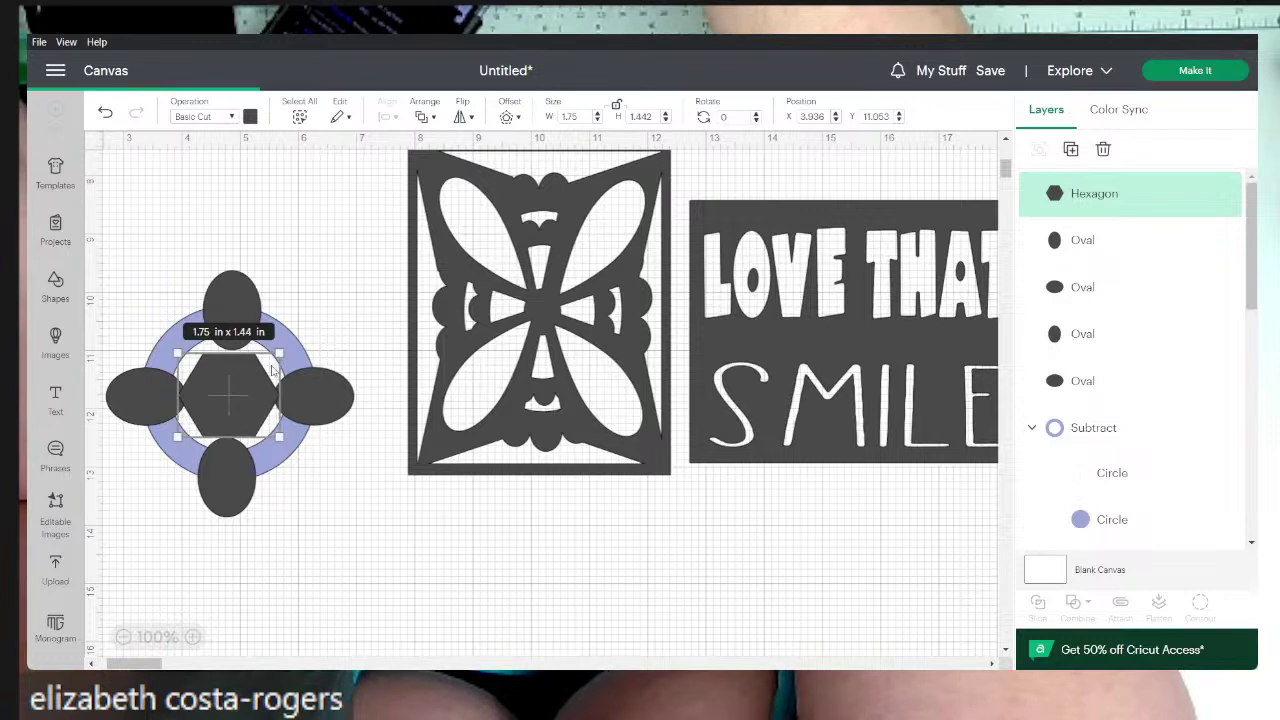
drag(279, 355, 281, 359)
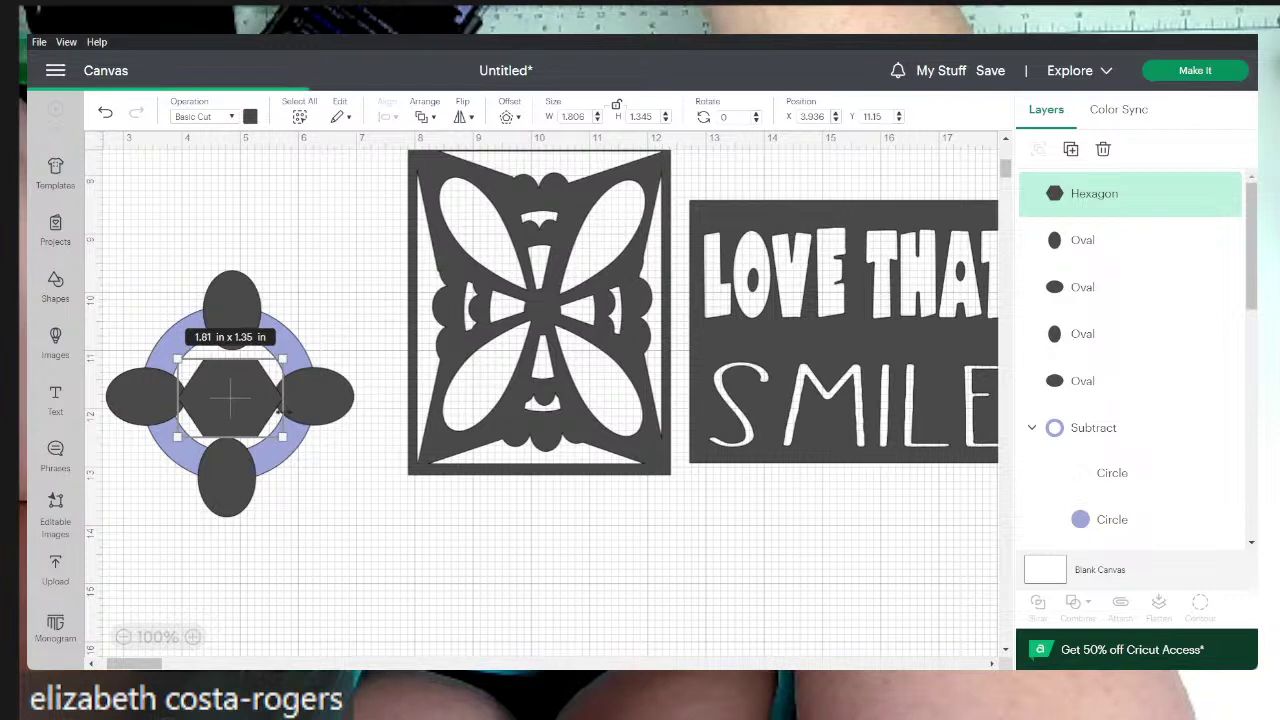
drag(284, 436, 231, 401)
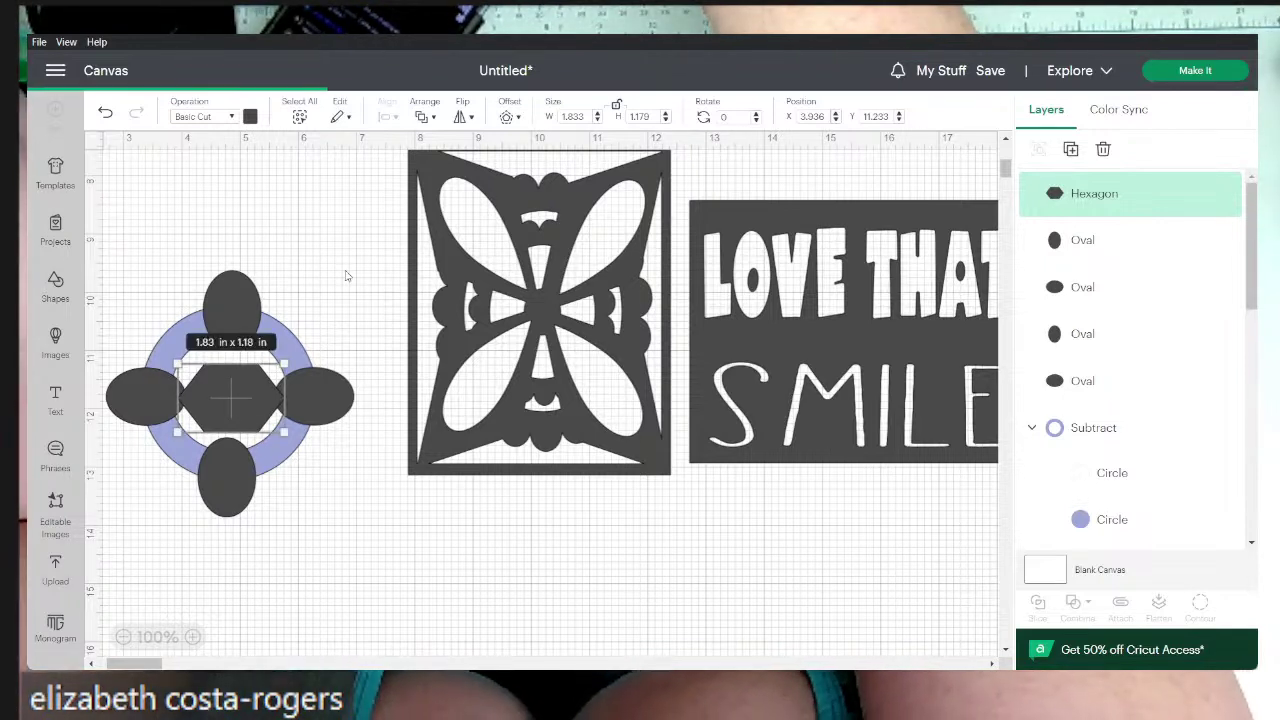
- Duplicate the center hexagon, rotate the copy 90 degrees, and place it over the original in the ring's center
key(ctrl+v)
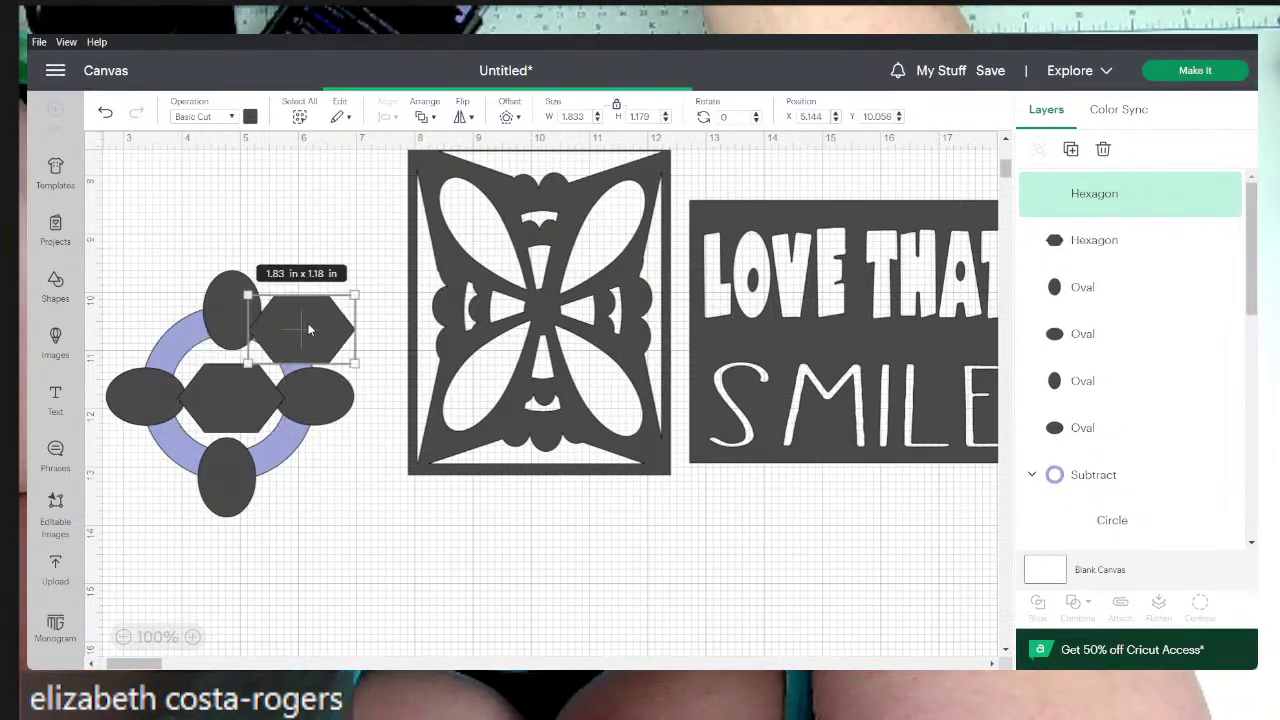
click(738, 112)
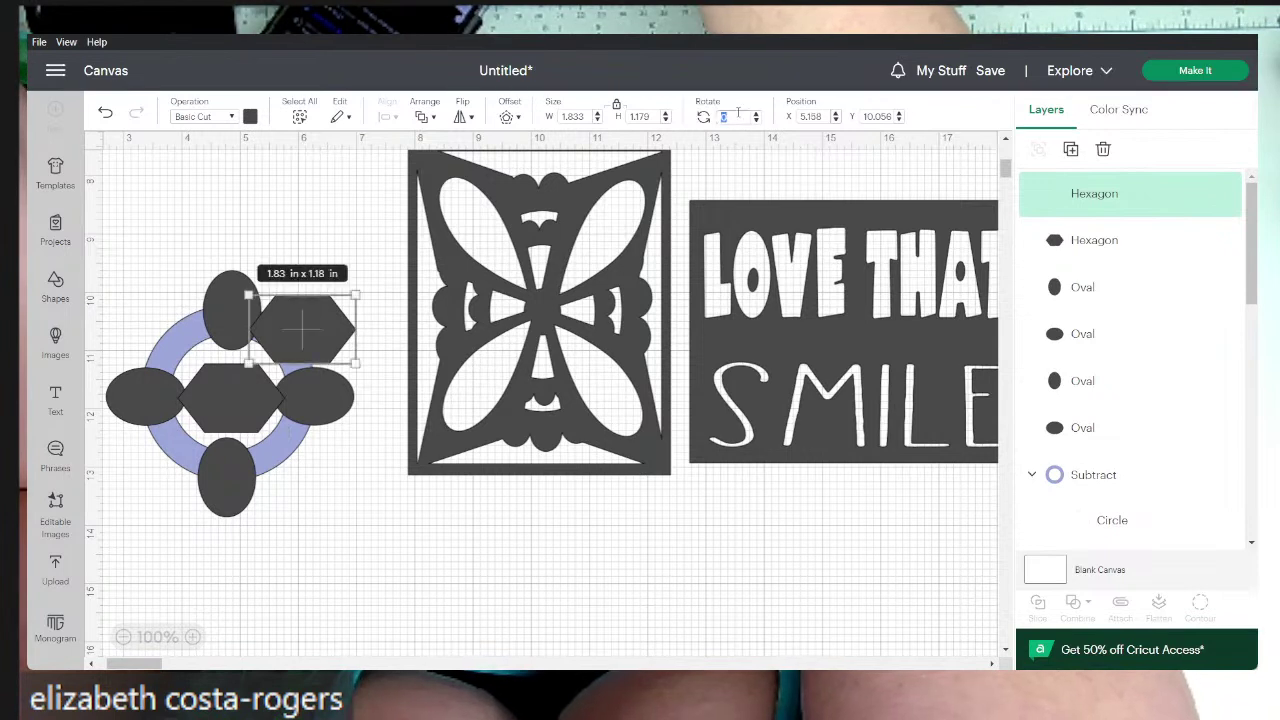
text(90)
key(Return)
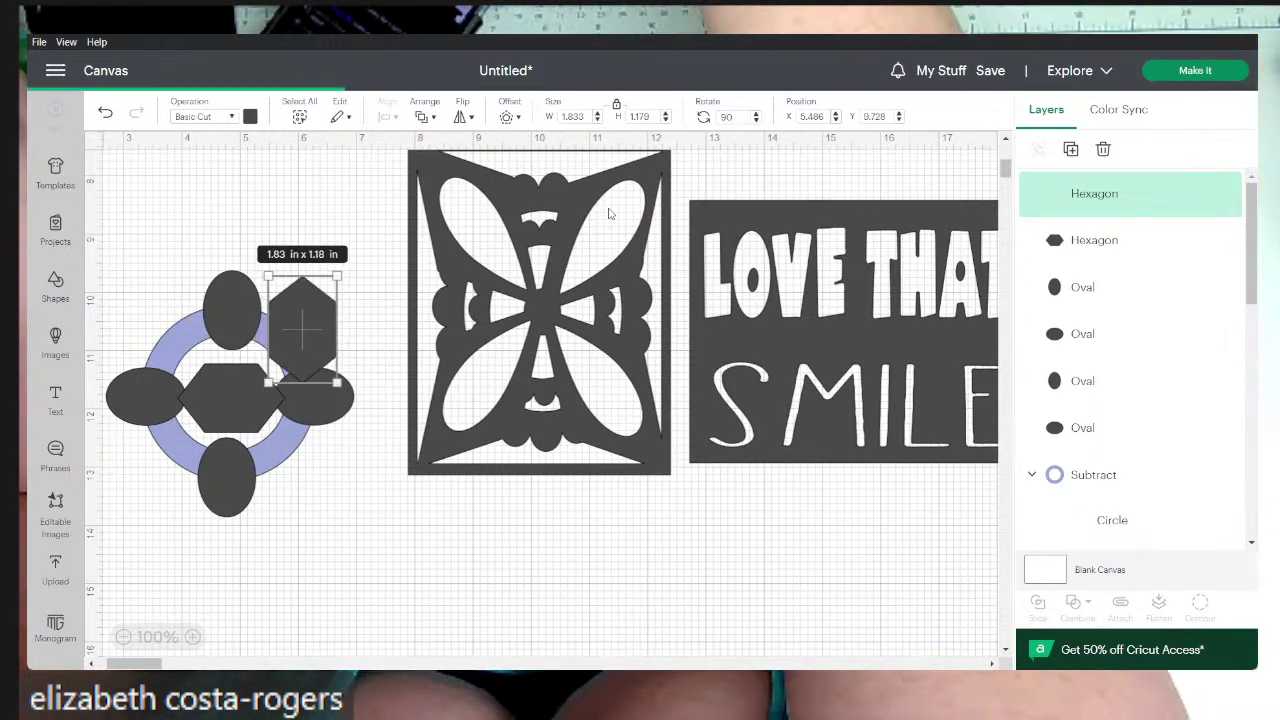
drag(308, 323, 241, 389)
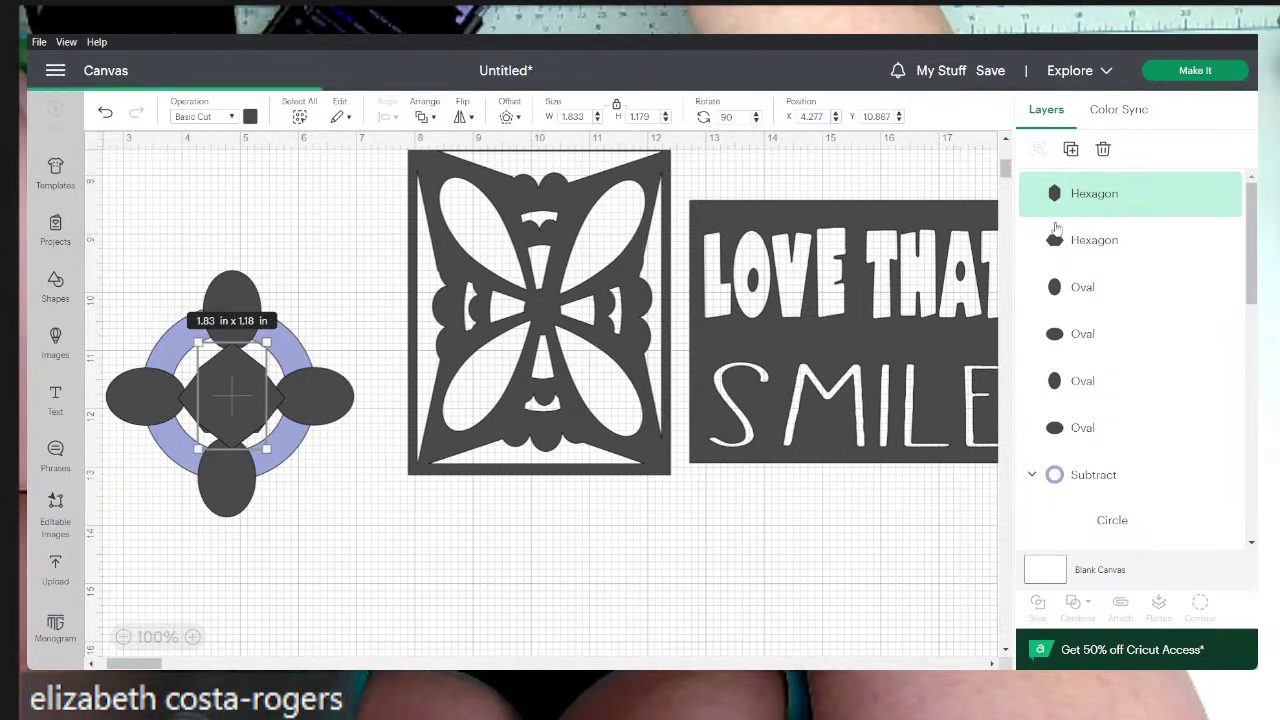
- Center-align the two crossed hexagons with each other
shift+click(1145, 254)
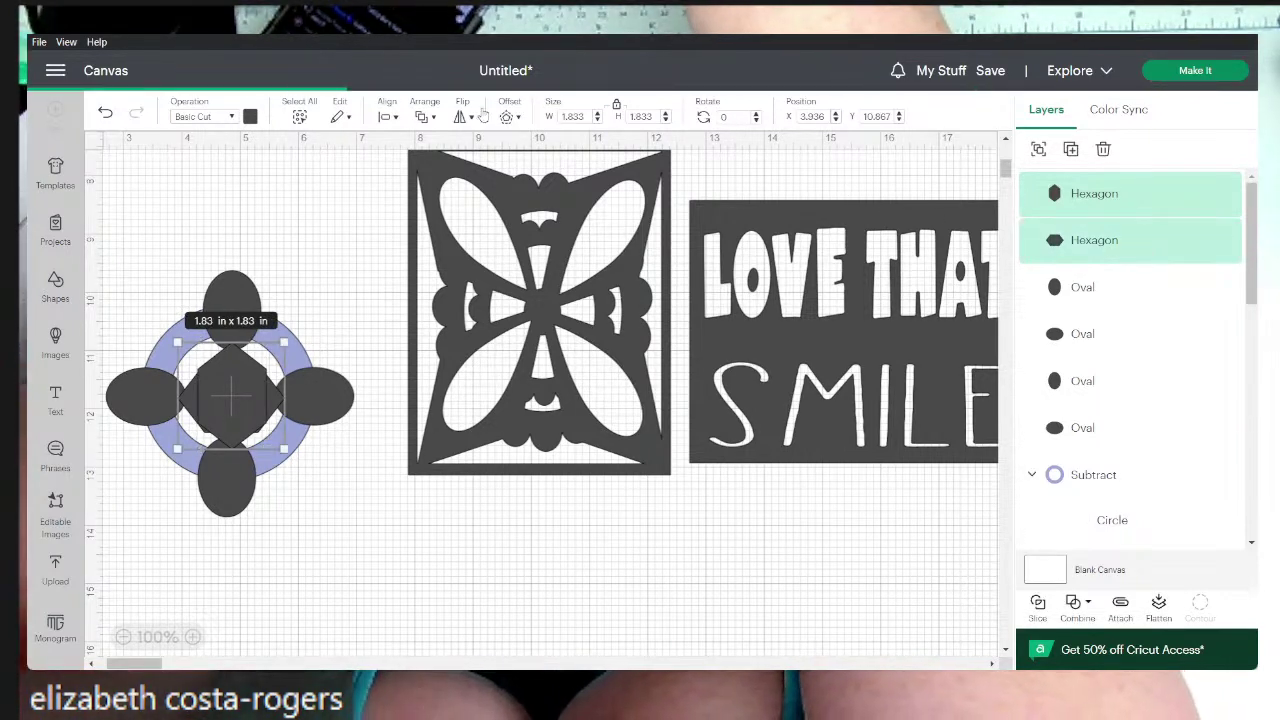
click(388, 117)
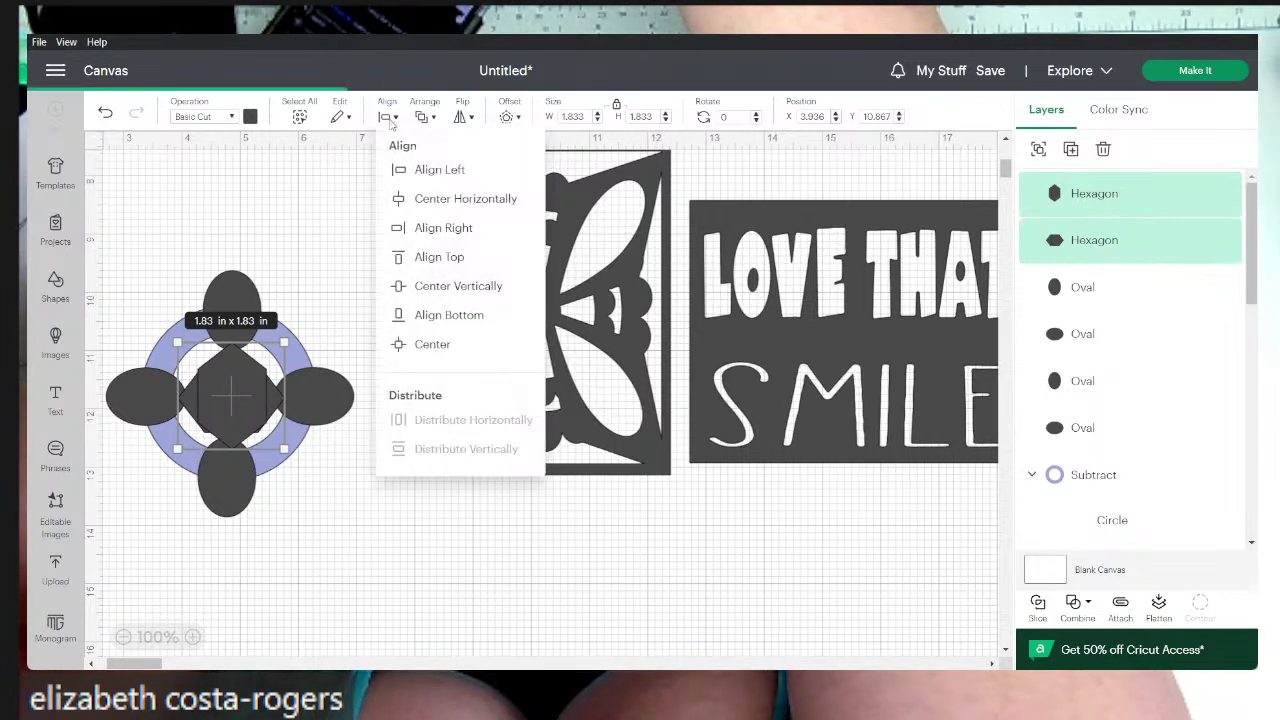
click(435, 344)
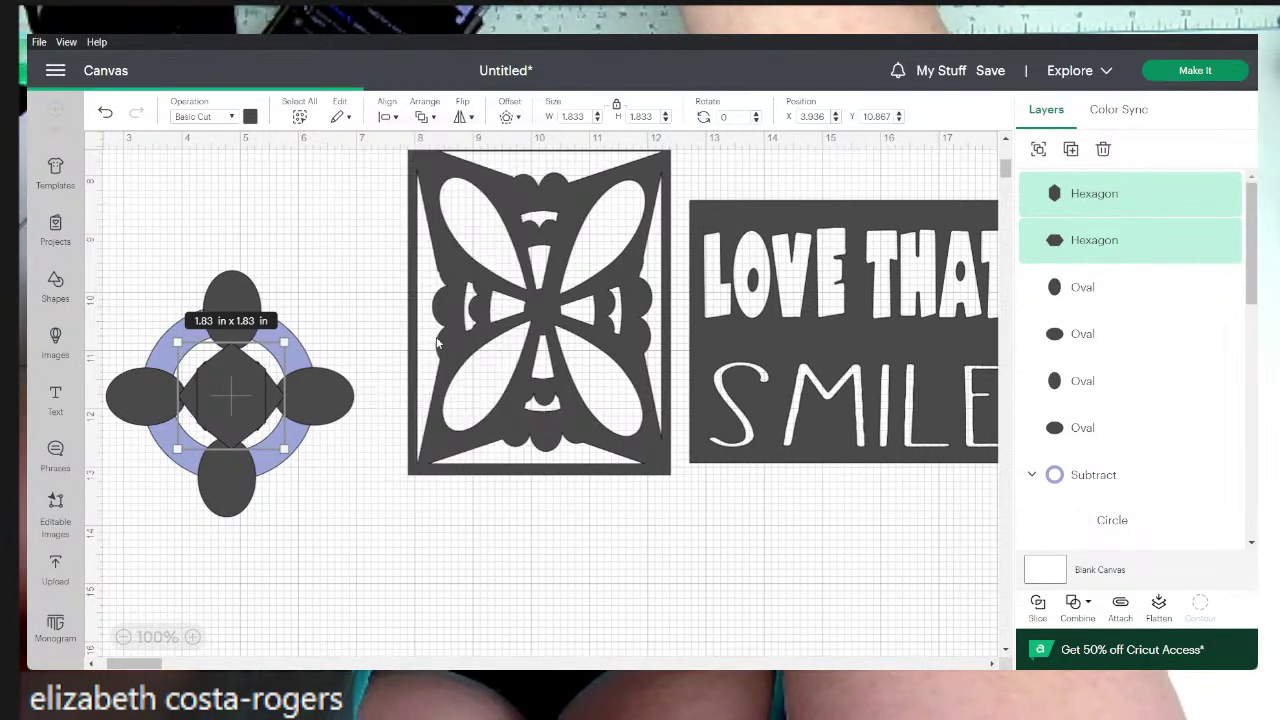
click(305, 299)
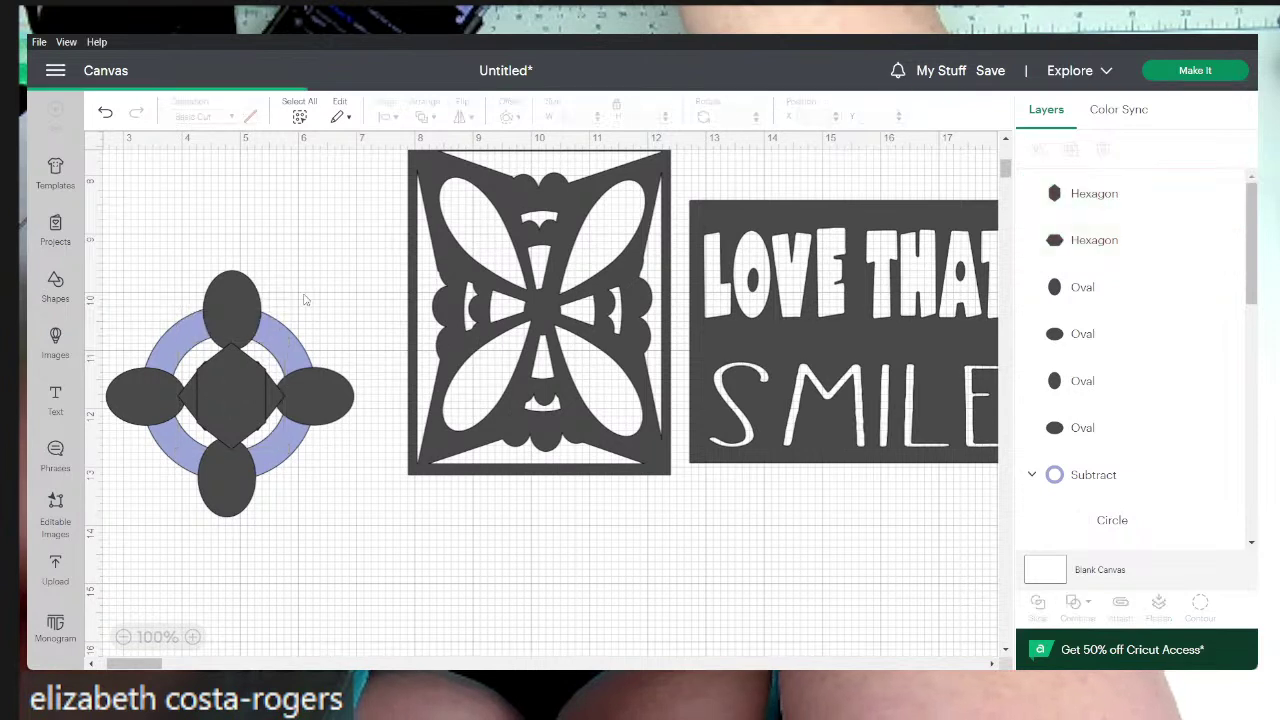
- Enlarge the upright hexagon to 2 in wide with proportions locked, and shift it back to about X 4.21
click(247, 381)
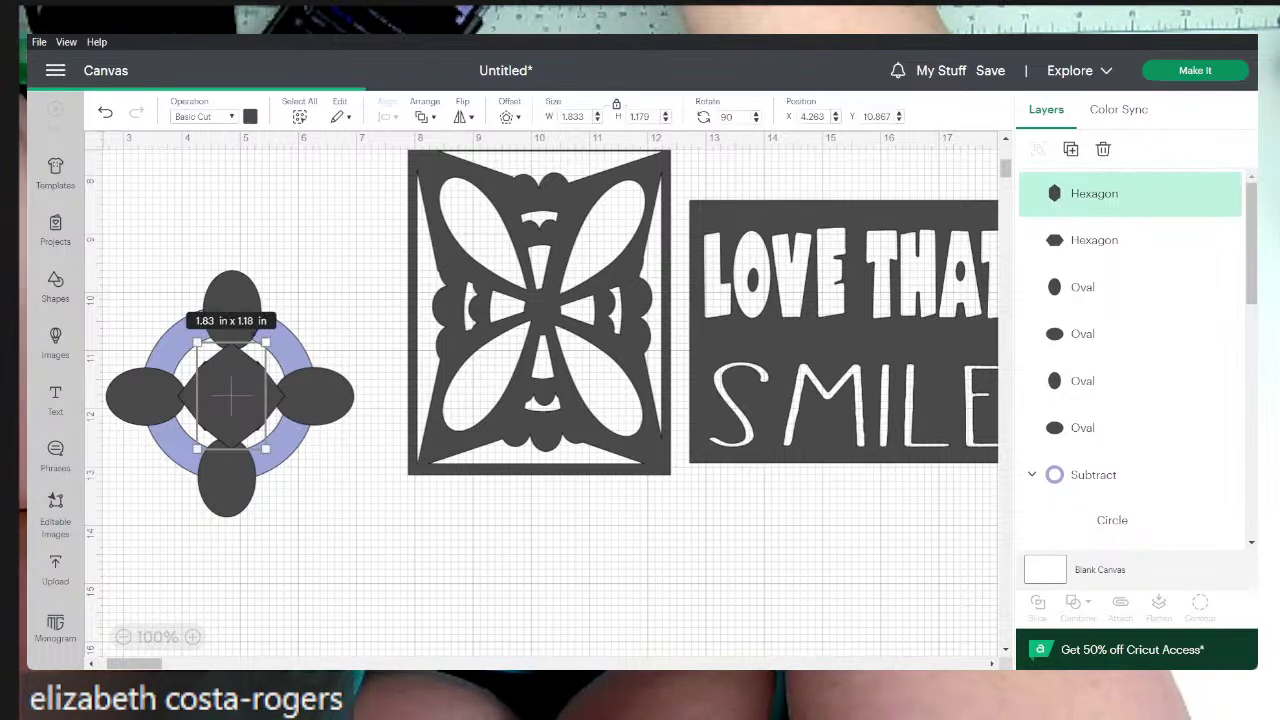
click(598, 117)
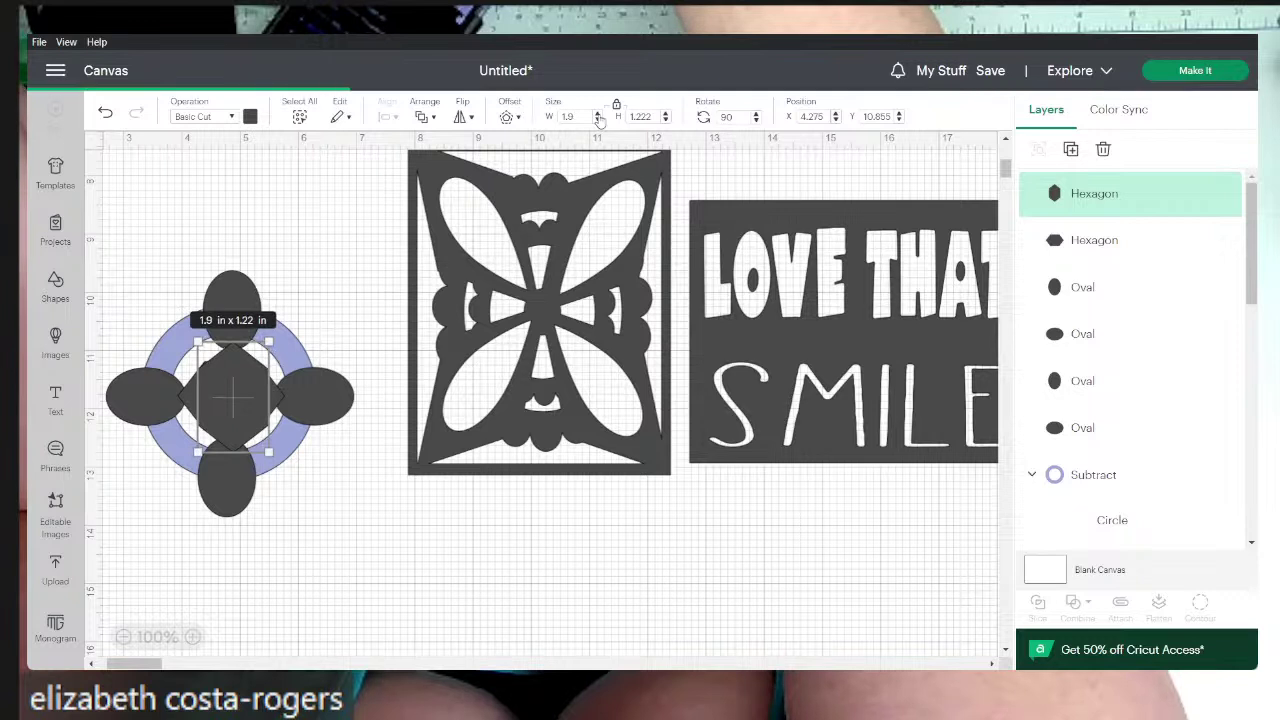
click(598, 117)
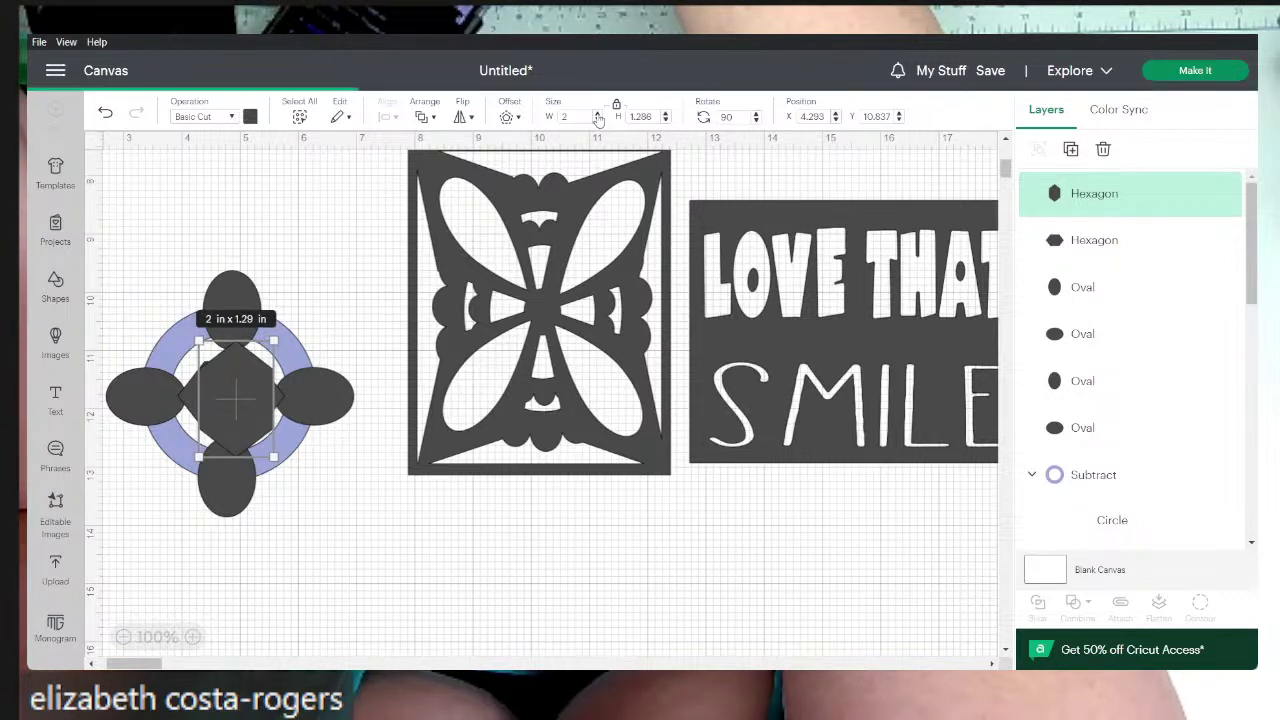
click(598, 117)
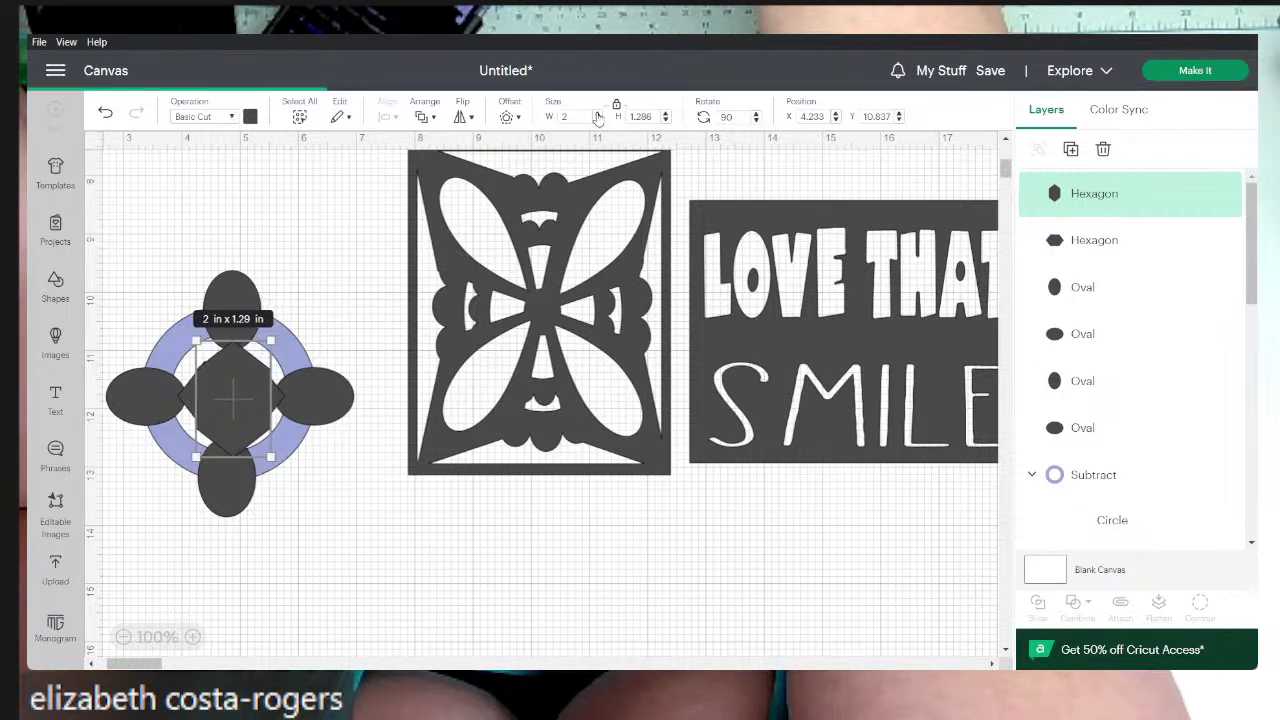
click(598, 117)
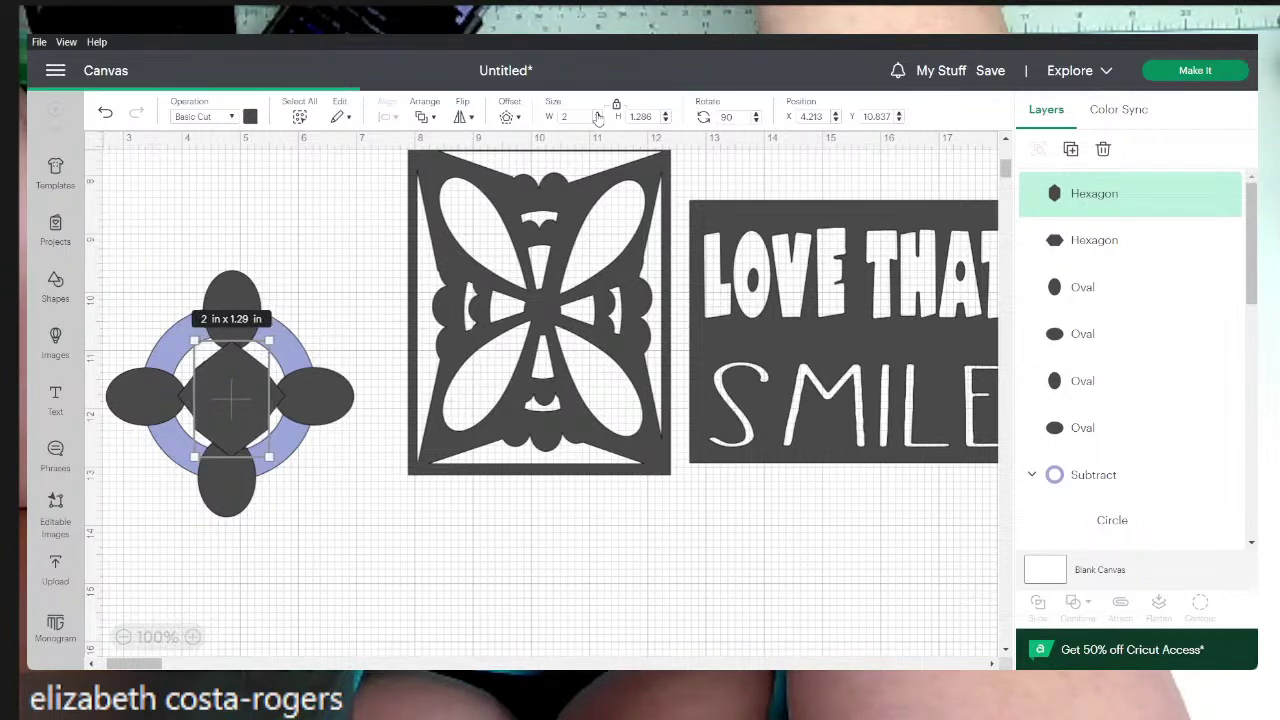
click(372, 271)
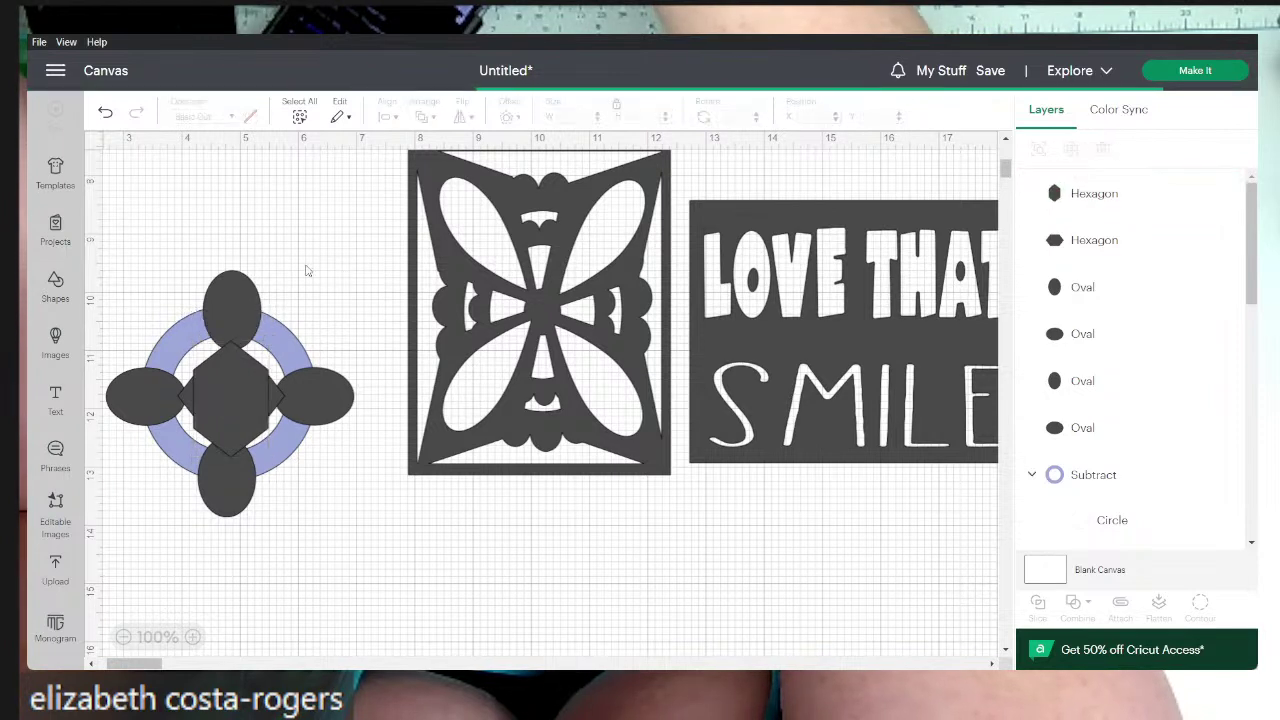
- Shift the bottom oval to about X 4.35, Y 12.5 so it lines up under the top oval
click(228, 317)
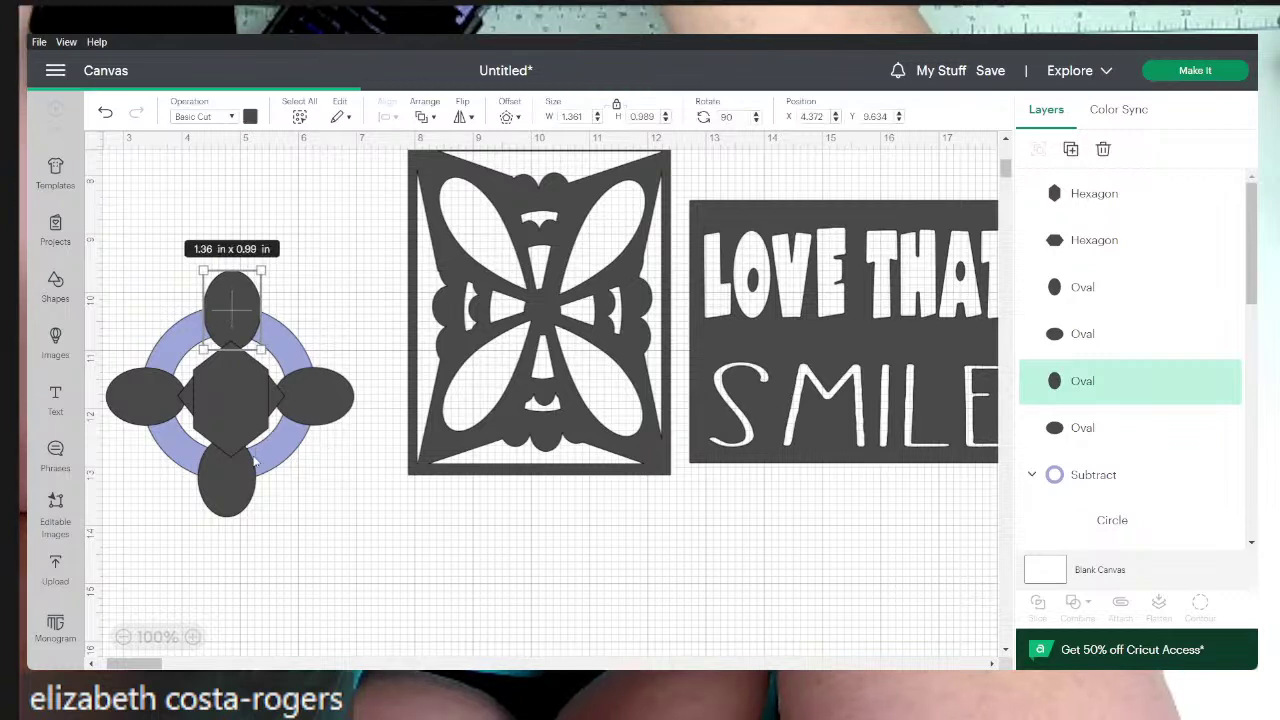
click(228, 475)
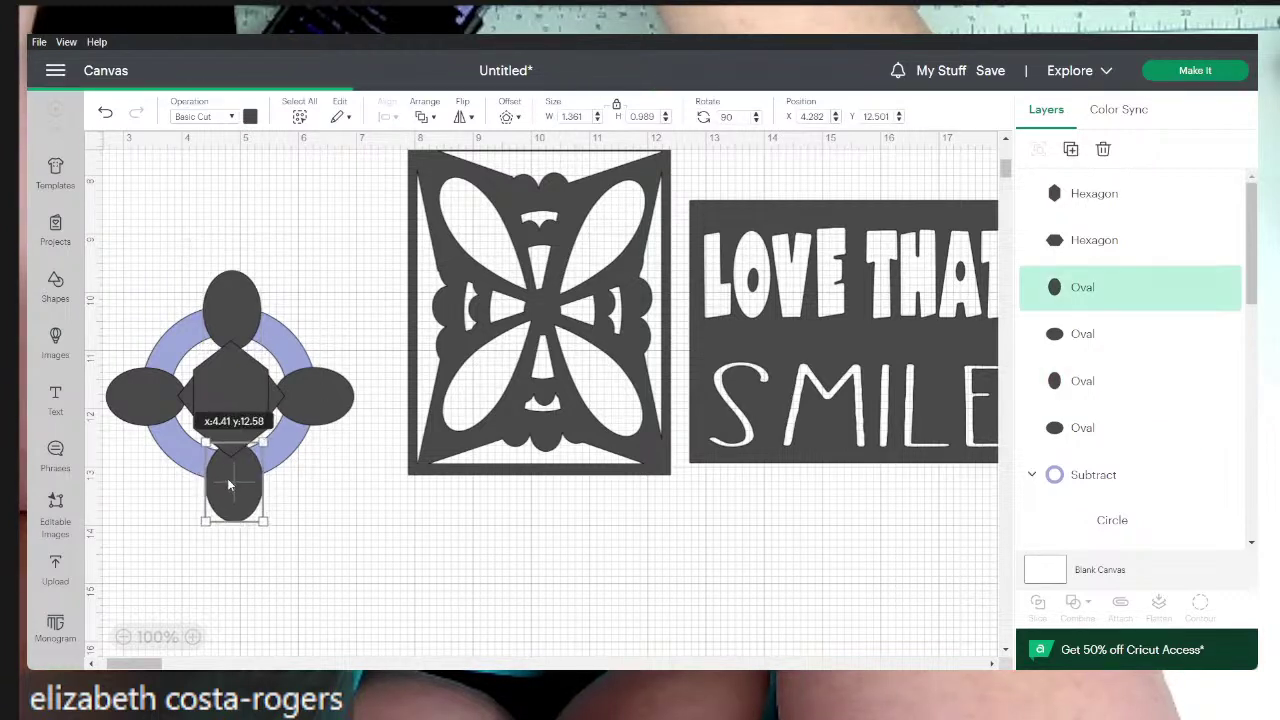
drag(225, 478, 225, 473)
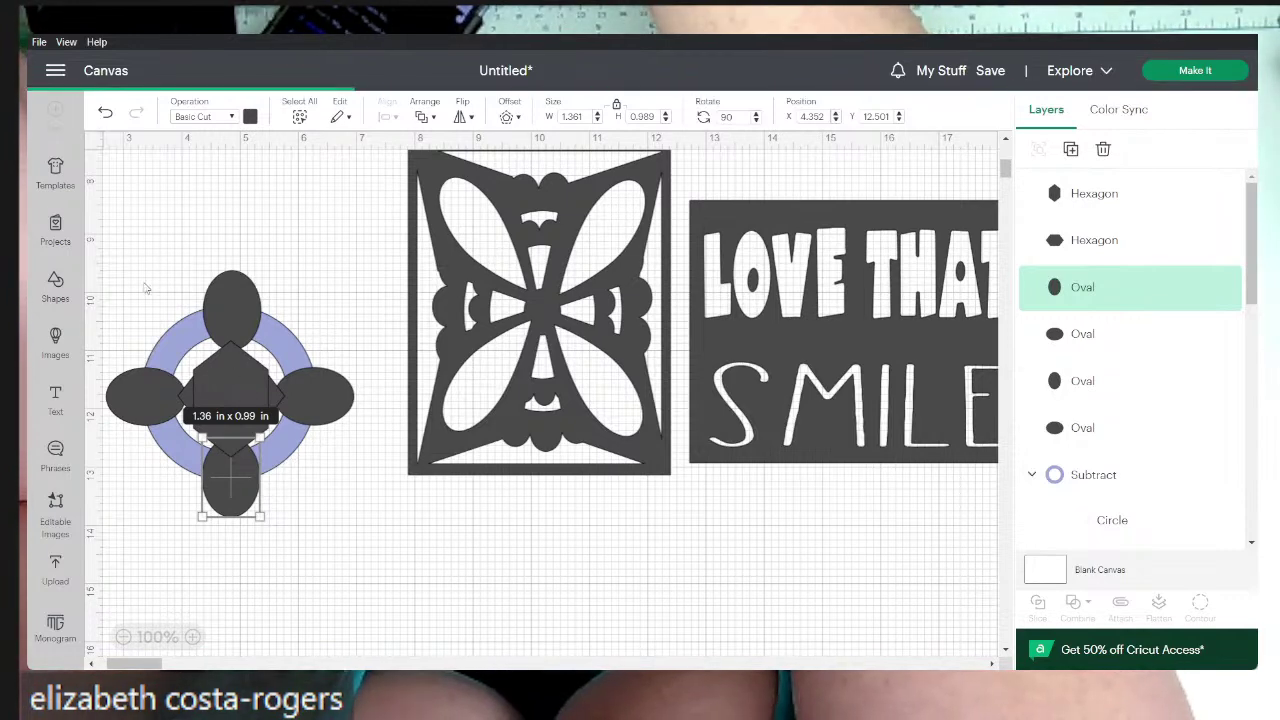
- Weld the hexagons, ovals and ring into one shape and move it to about X 2.9, Y 8.97
drag(124, 272, 327, 527)
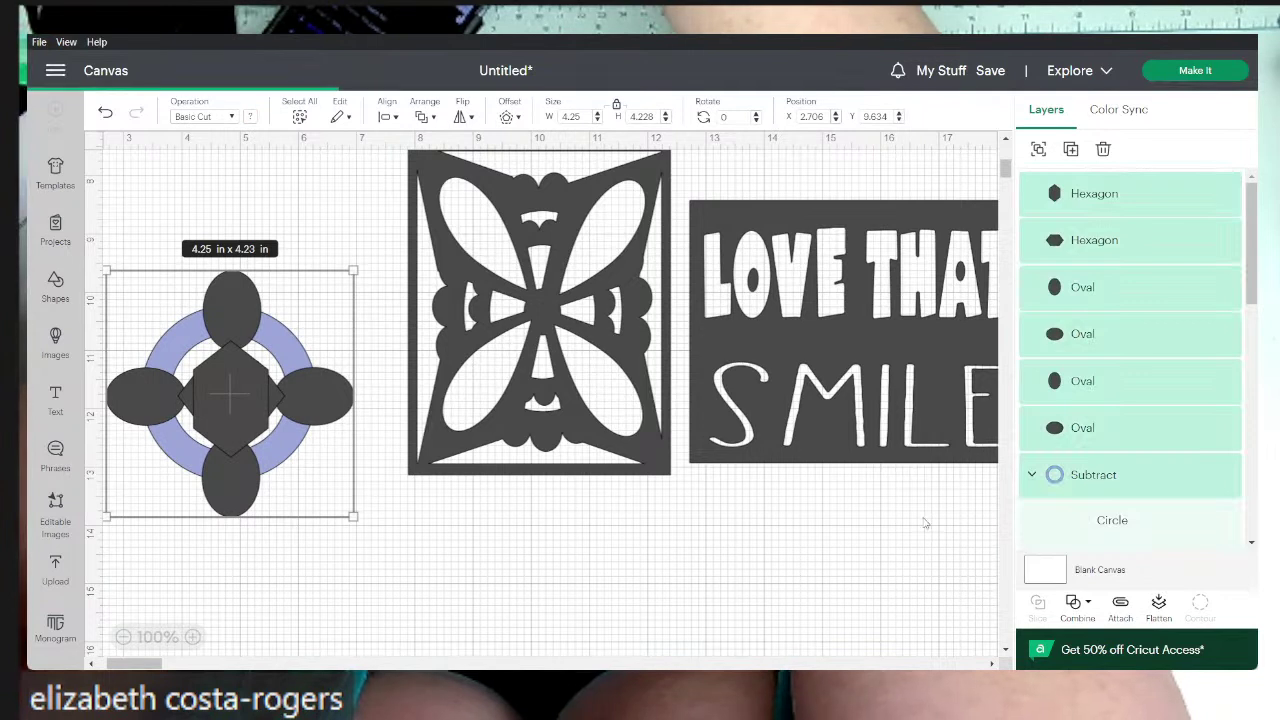
click(1078, 616)
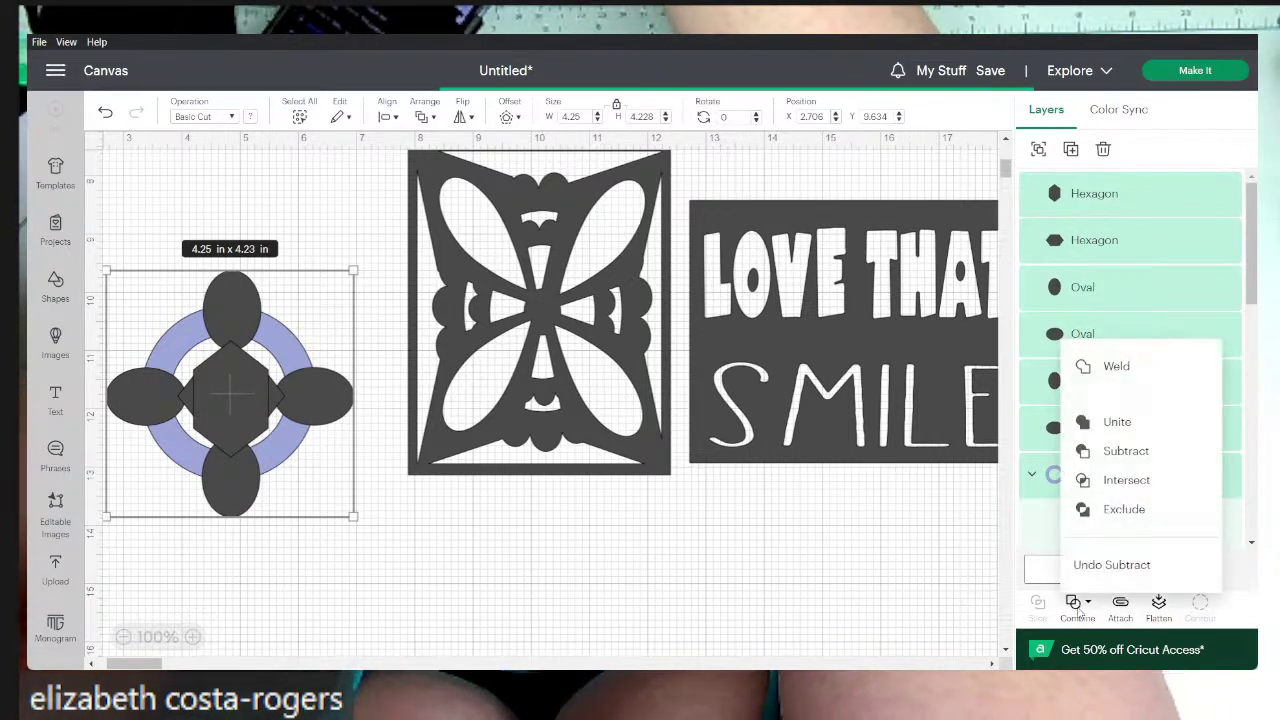
click(1116, 367)
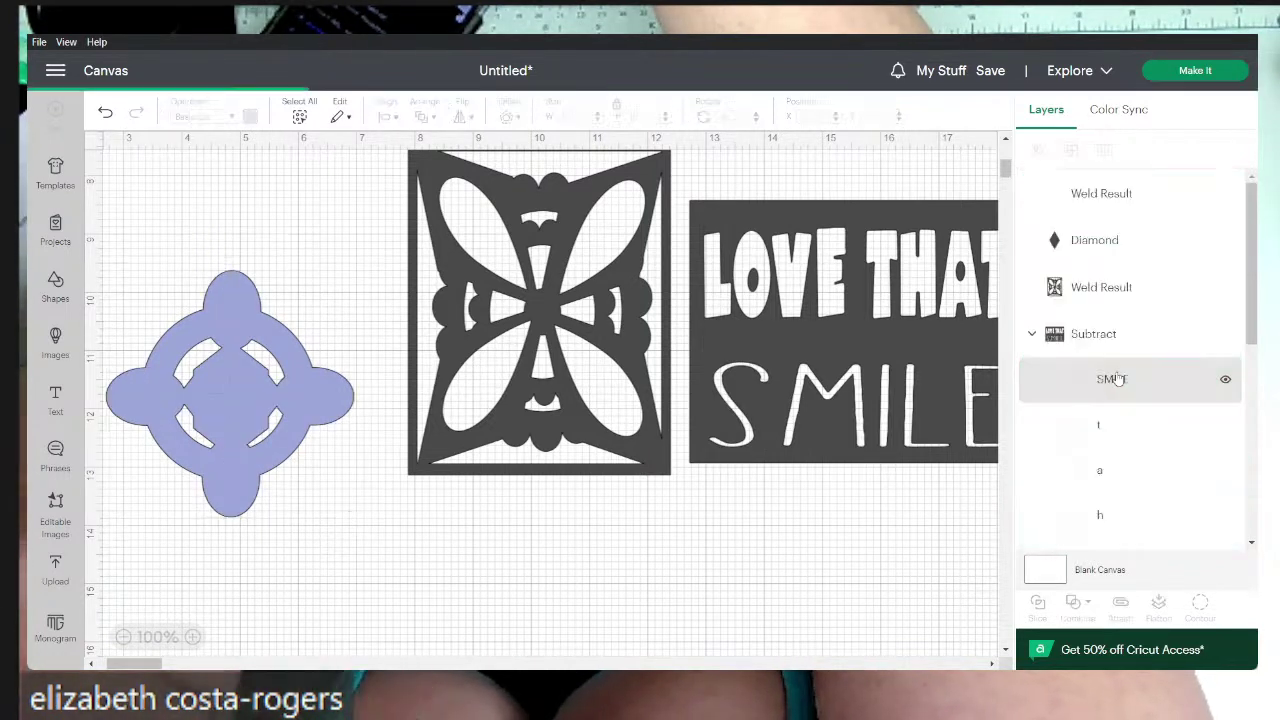
click(248, 416)
drag(248, 416, 252, 393)
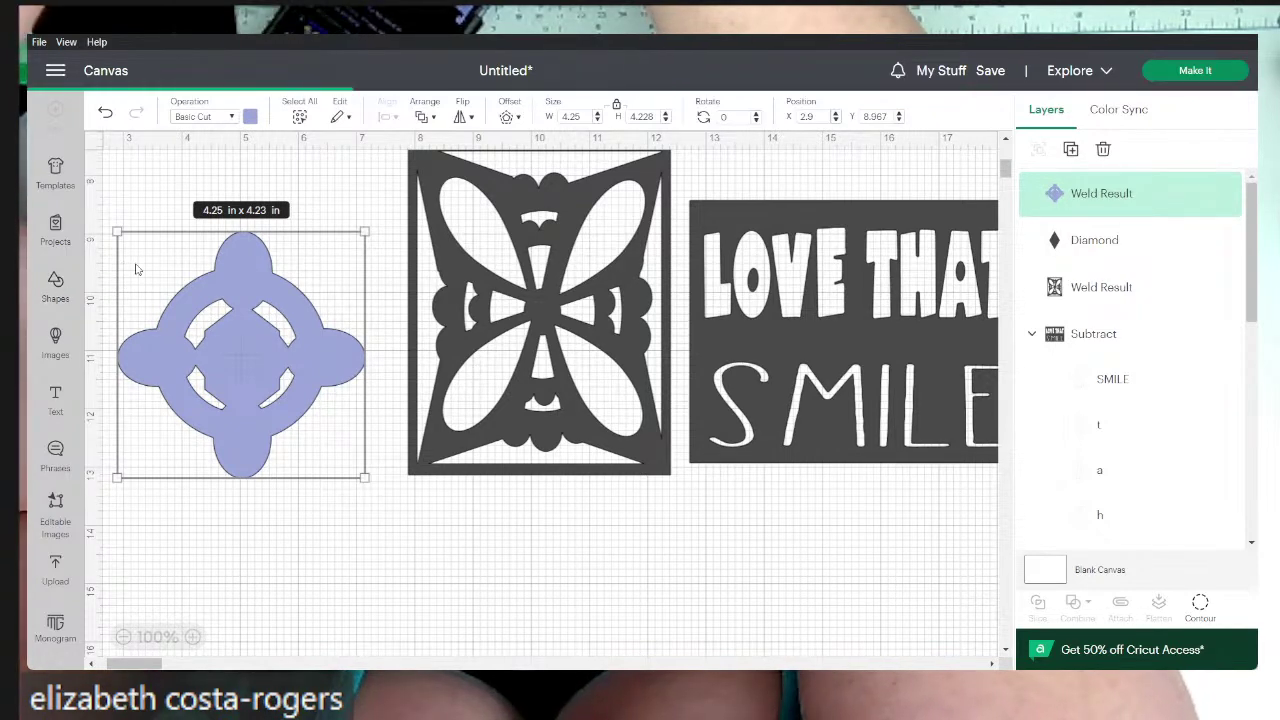
- Place one 1.44 x 2.5 in diamond over the welded shape's top lobe and a matching one over its bottom lobe
scroll(137, 269, left, 3)
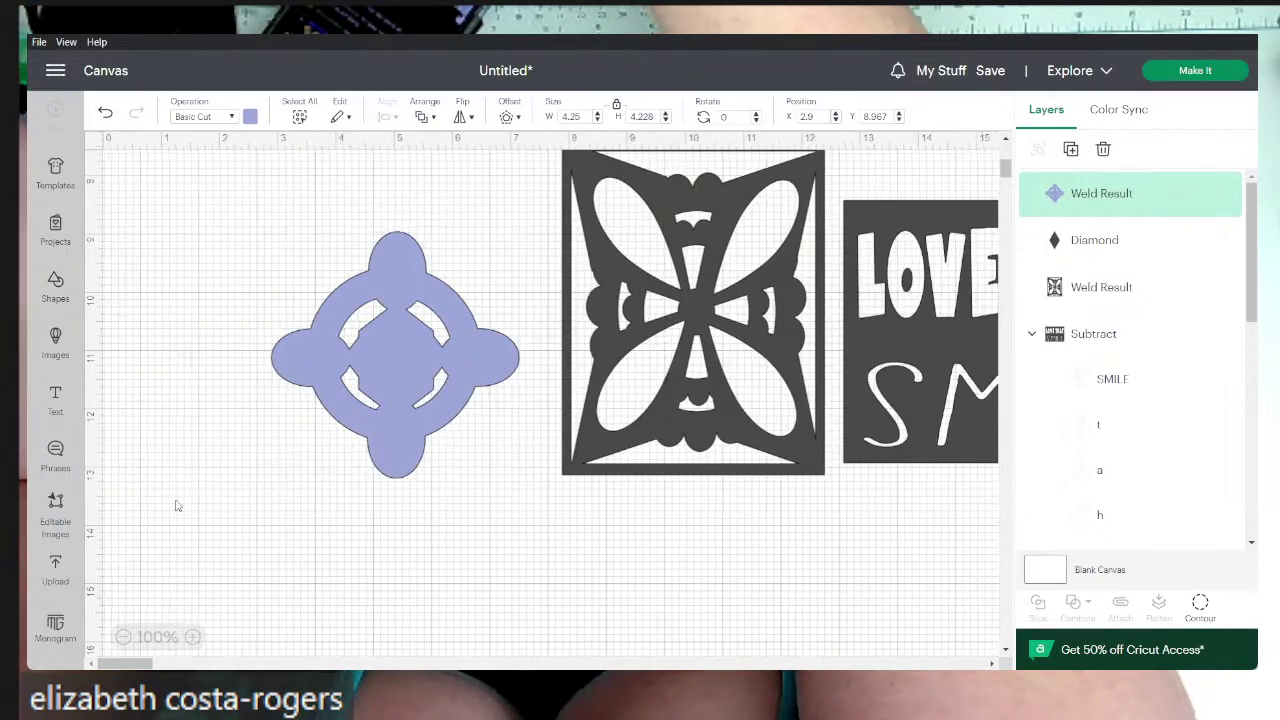
click(124, 638)
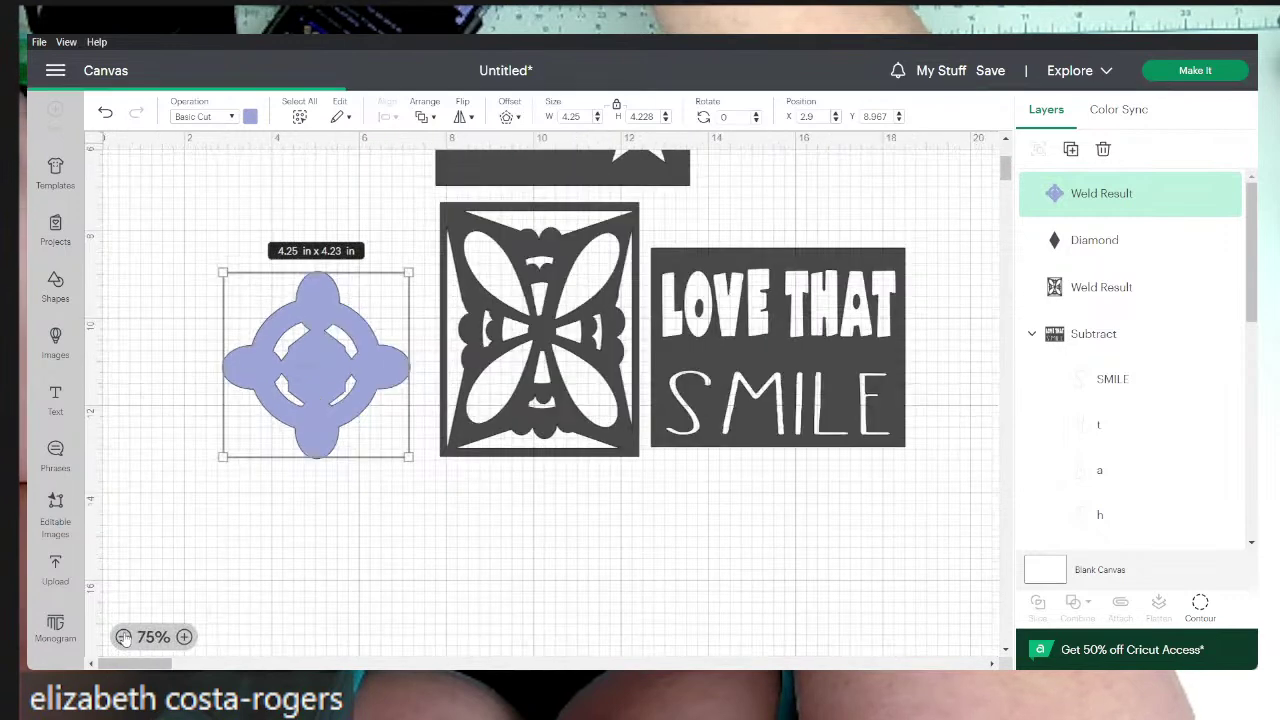
click(124, 638)
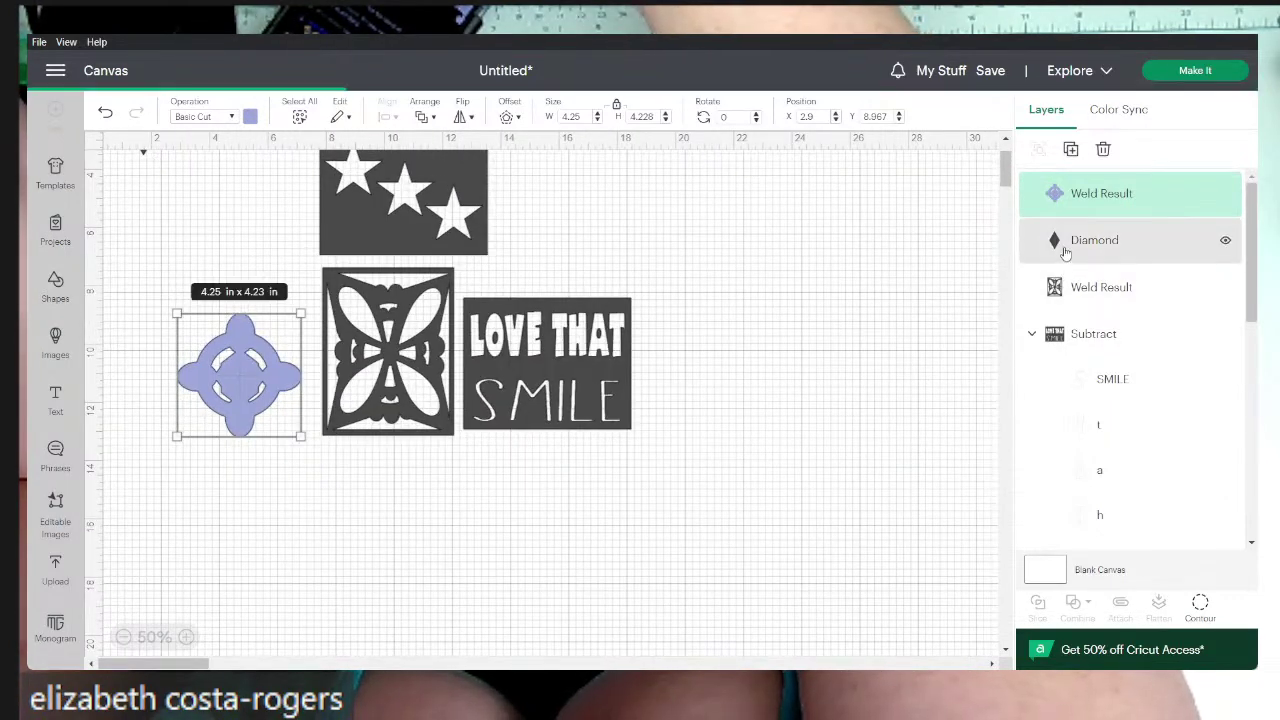
click(1064, 244)
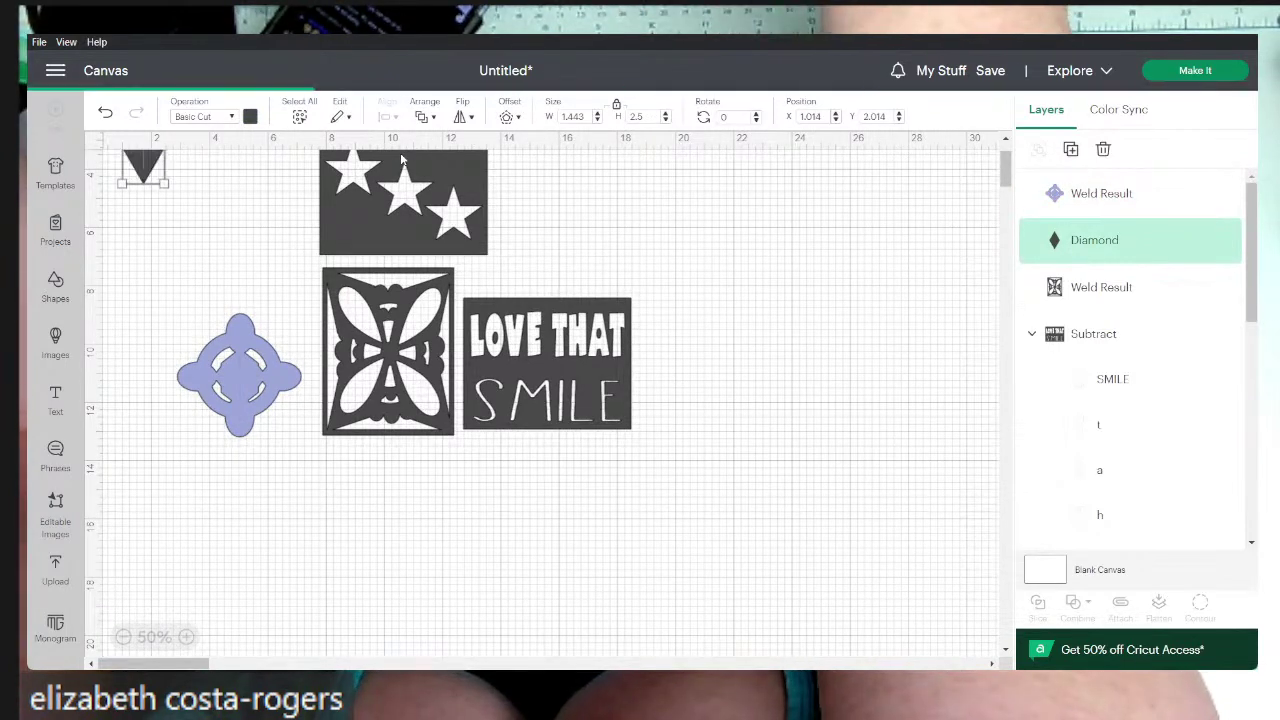
drag(141, 202, 240, 314)
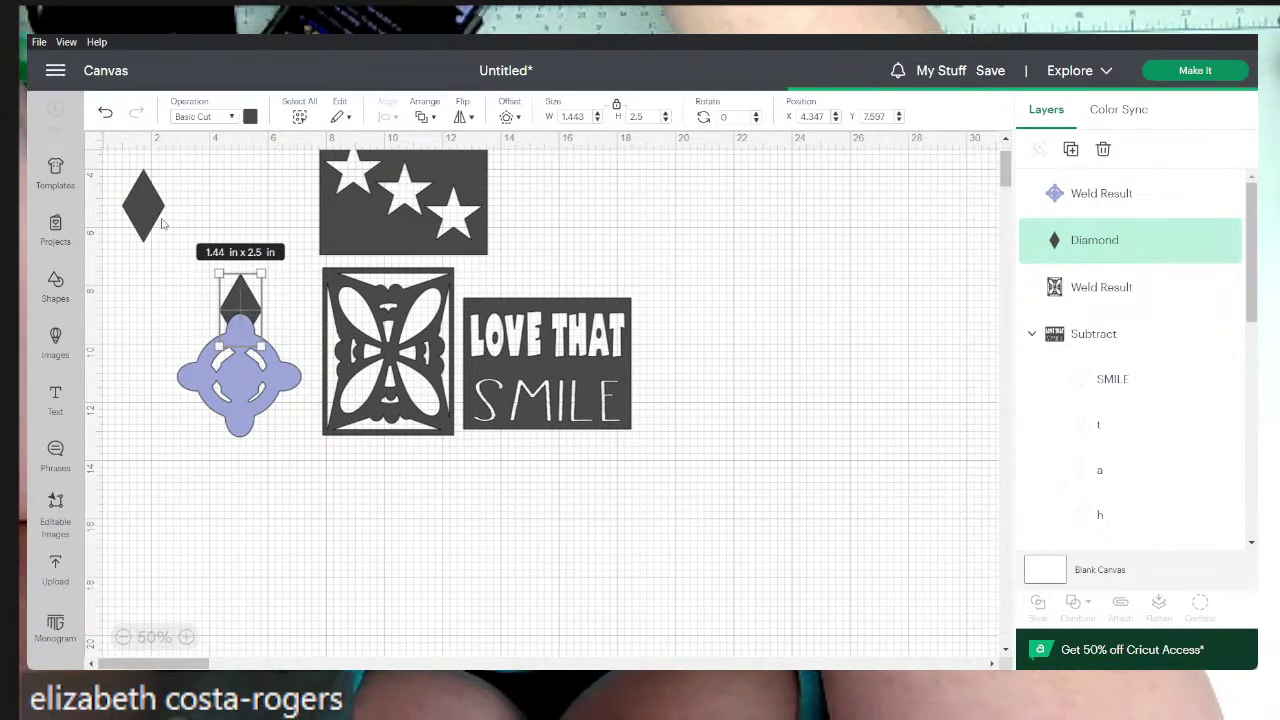
drag(143, 220, 240, 453)
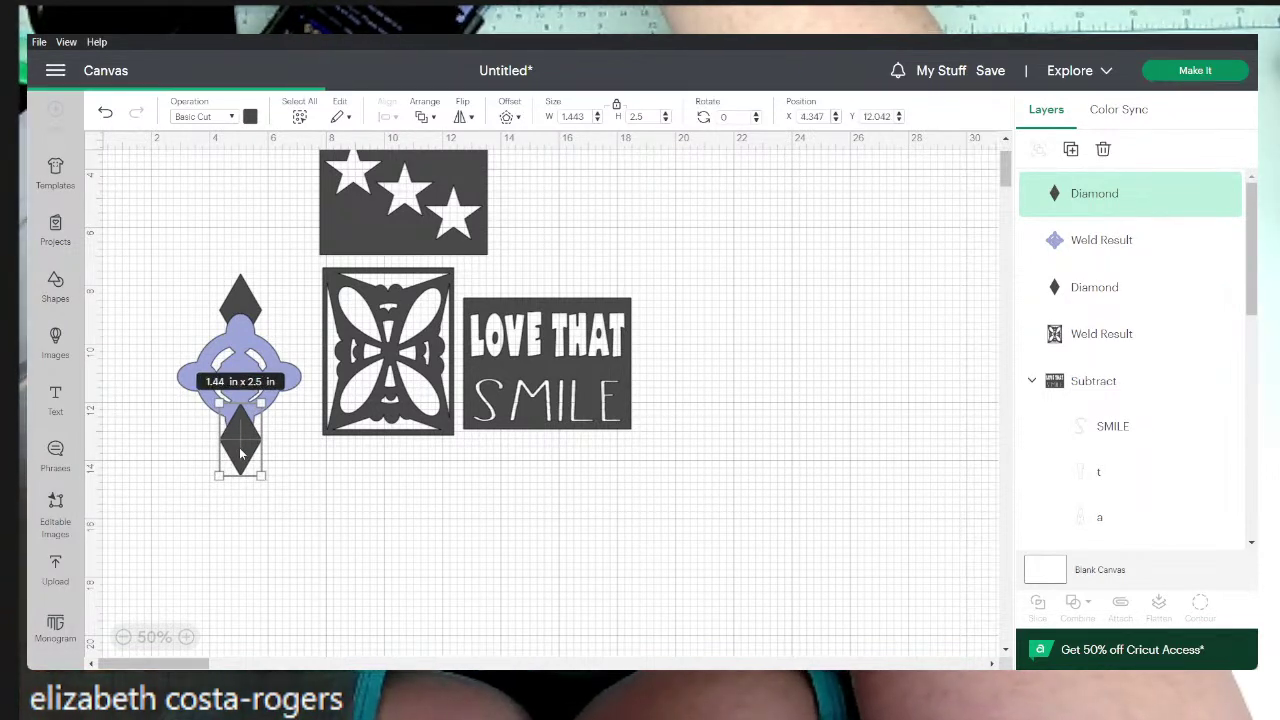
- Add another diamond rotated 90 degrees over the welded shape's left lobe, and bring the top diamond's layer in front of the welded shape
key(ctrl+v)
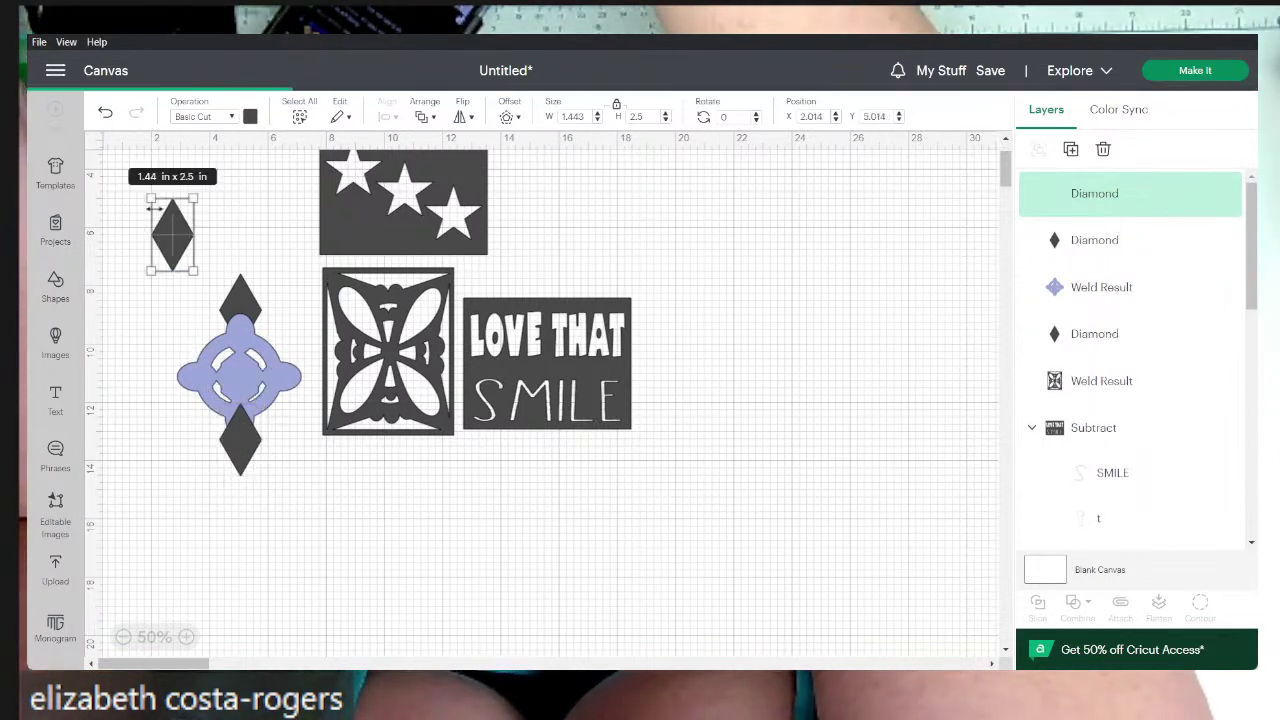
click(738, 116)
text(90)
key(Return)
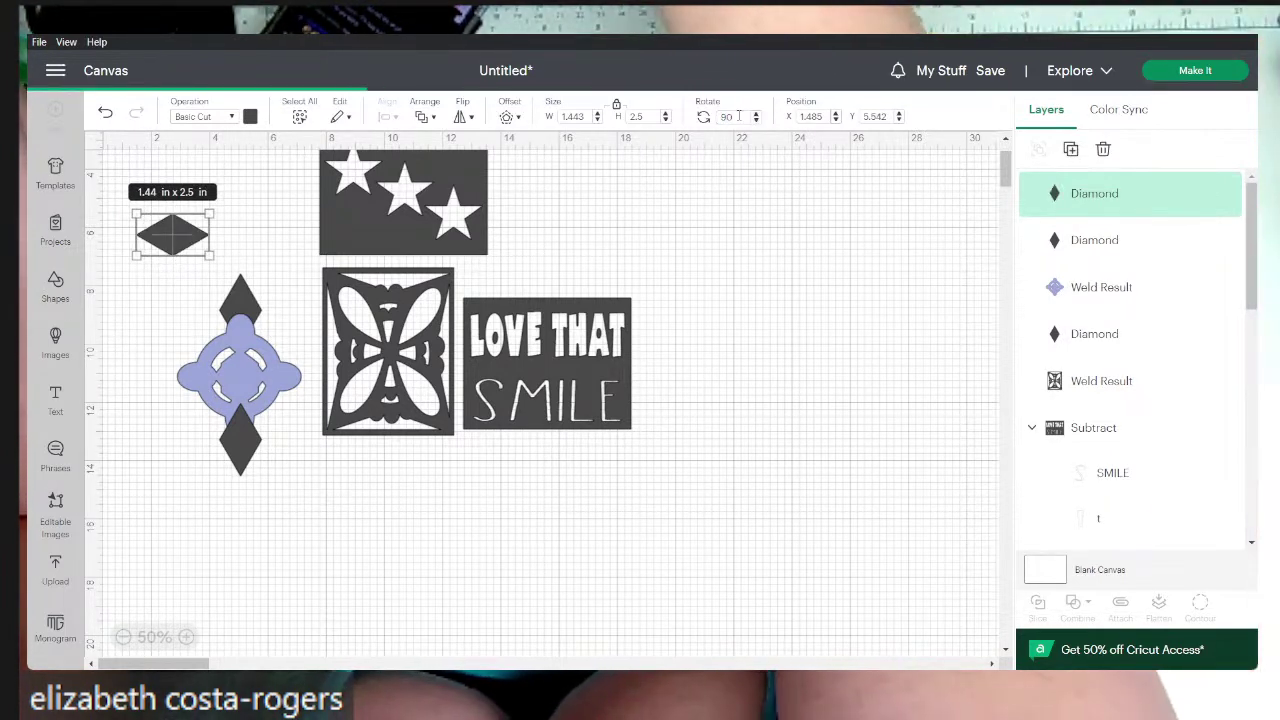
drag(182, 236, 179, 385)
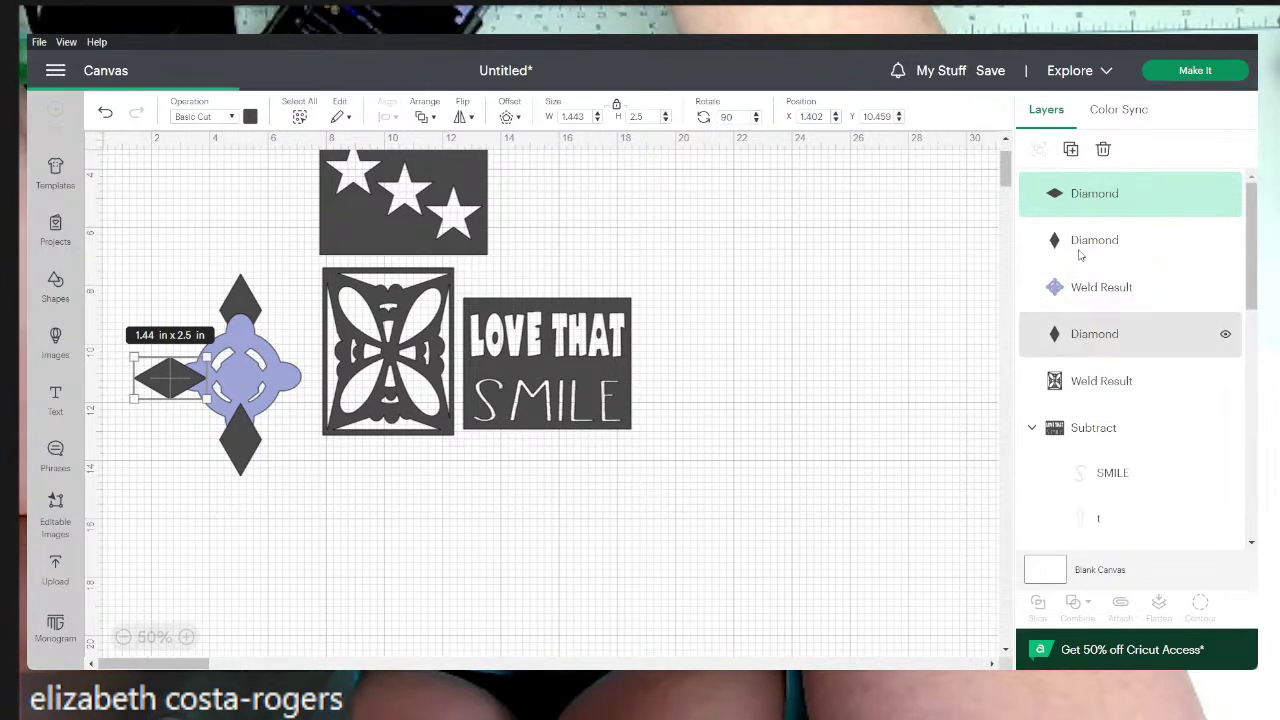
drag(1079, 256, 1095, 262)
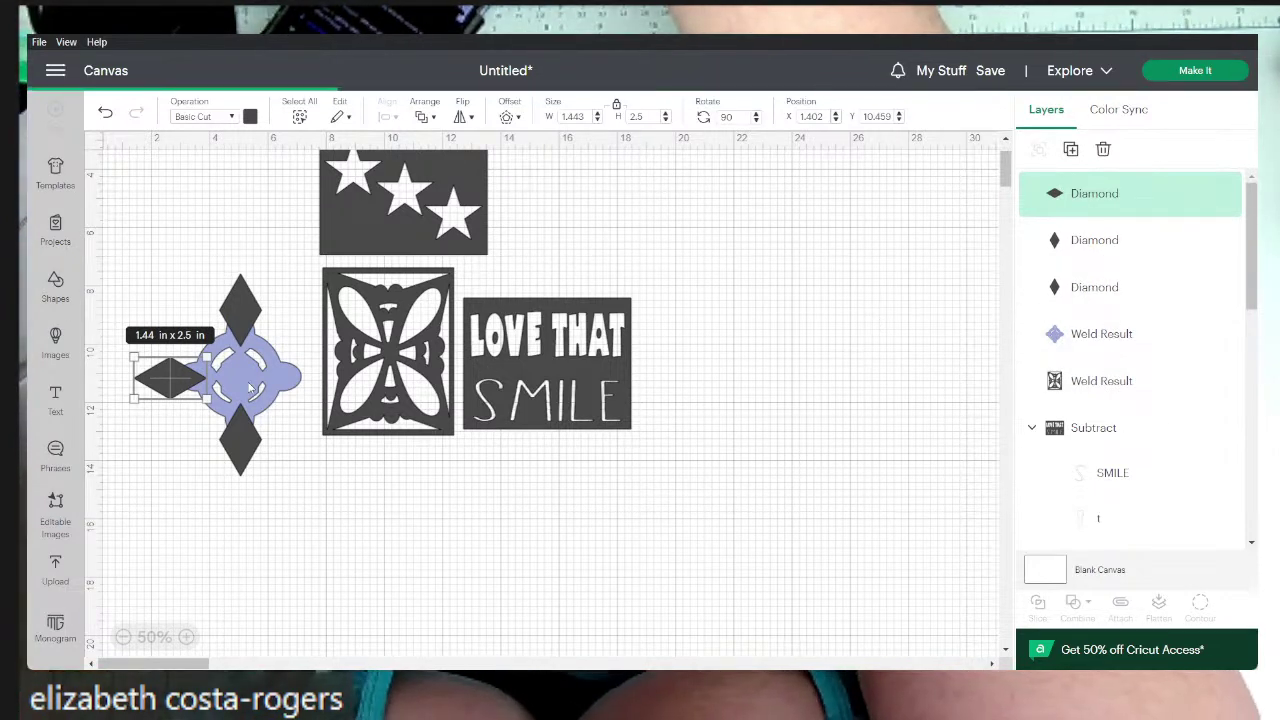
- Duplicate the left diamond and place the copy over the welded shape's right lobe at about X 6.07, Y 10.4
key(ctrl+d)
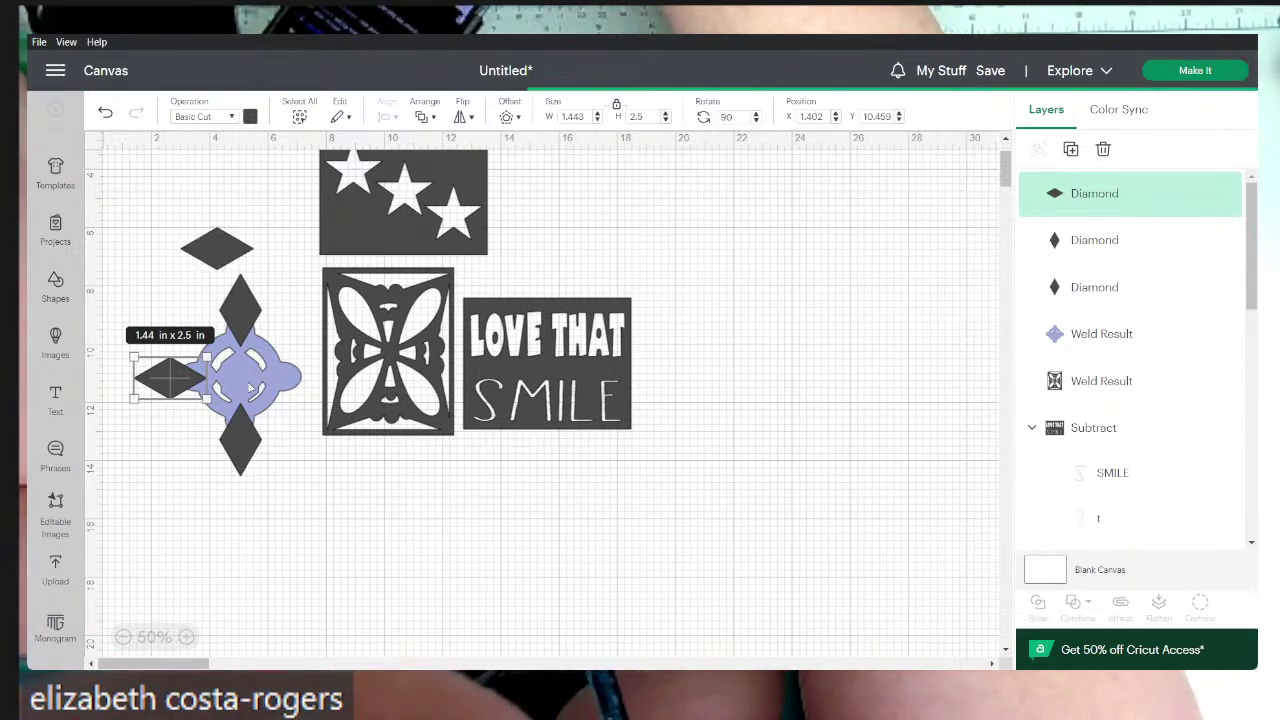
click(126, 371)
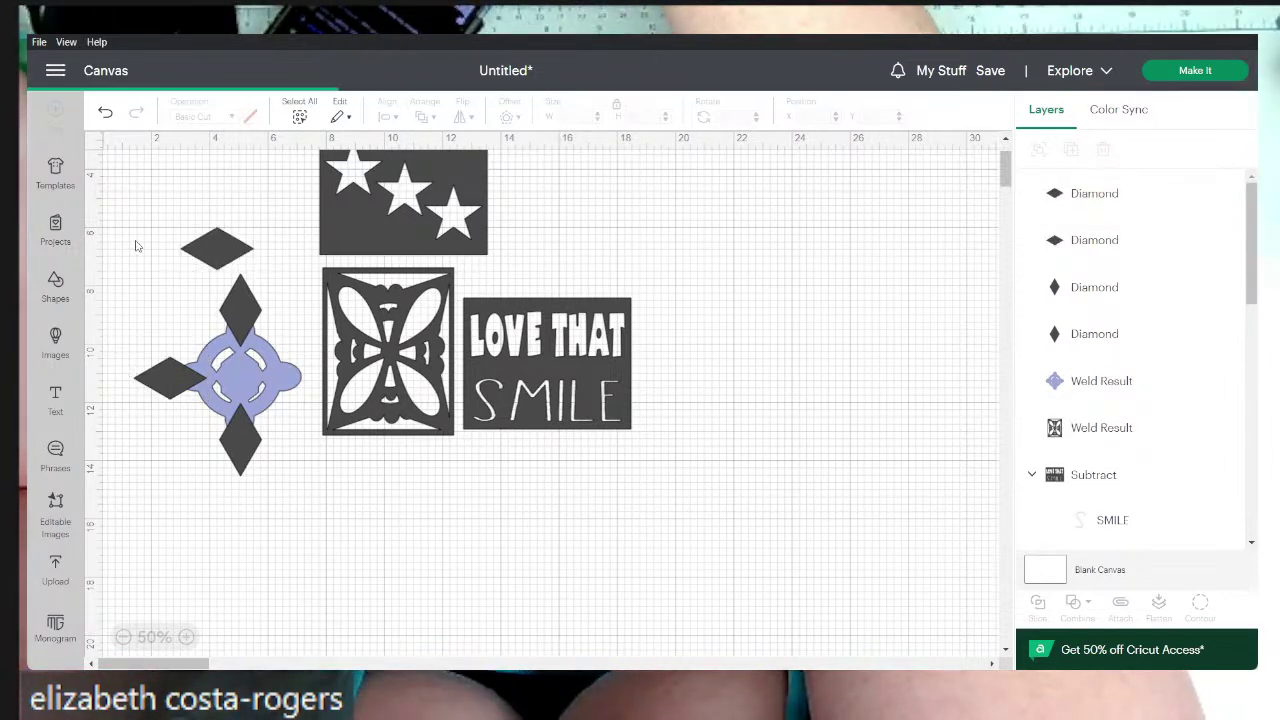
drag(209, 262, 301, 392)
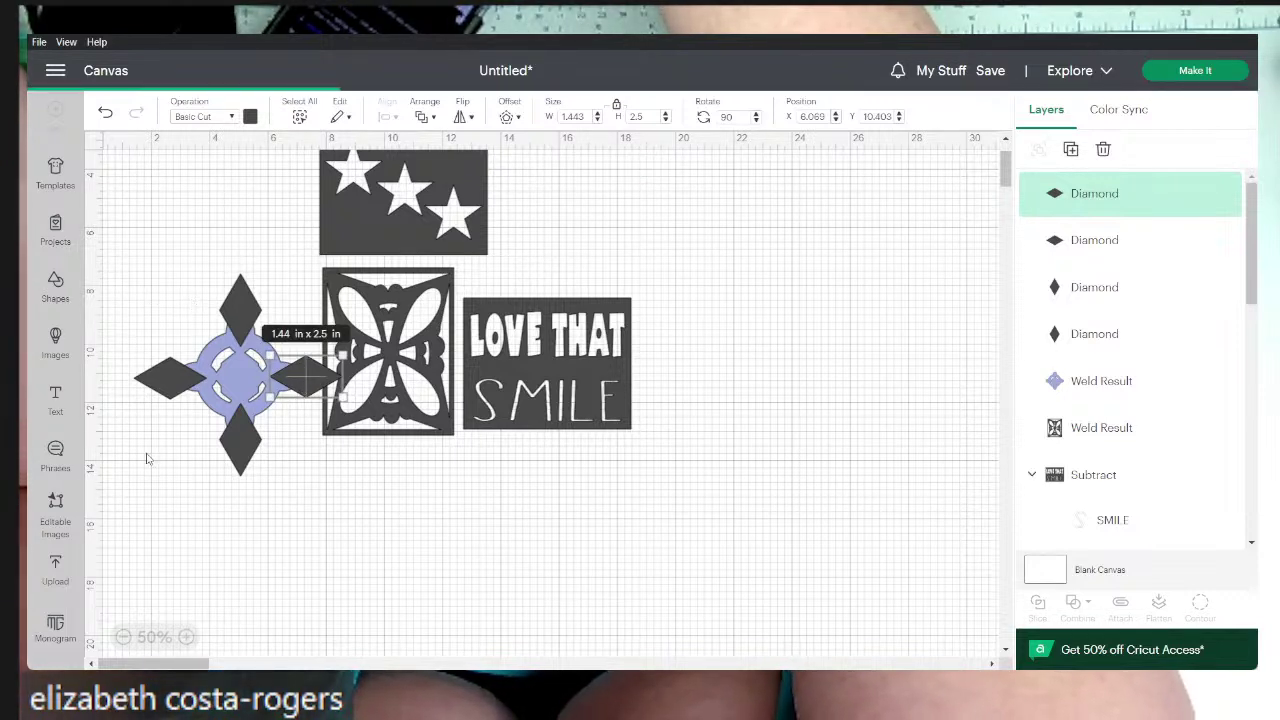
- Add a heart, shrink it to about 0.57 x 0.5 in and place it inside the ring at about X 4.78, Y 10.51
click(185, 640)
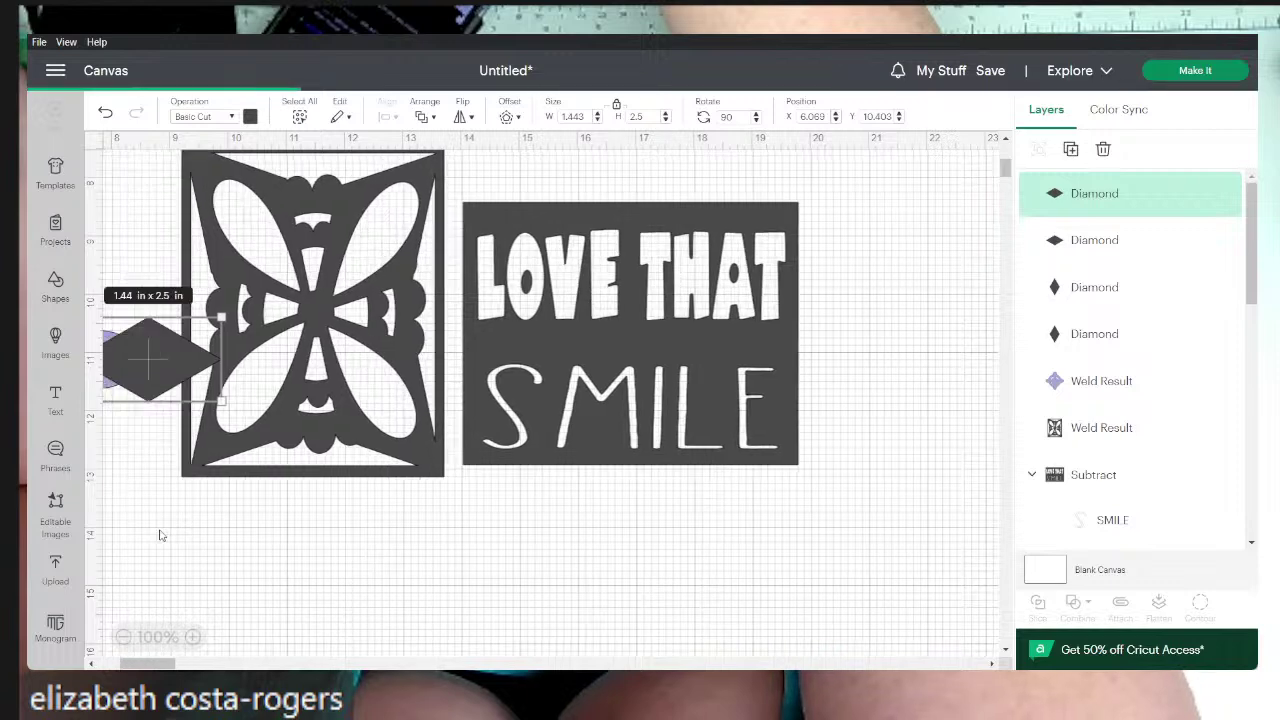
drag(136, 664, 118, 663)
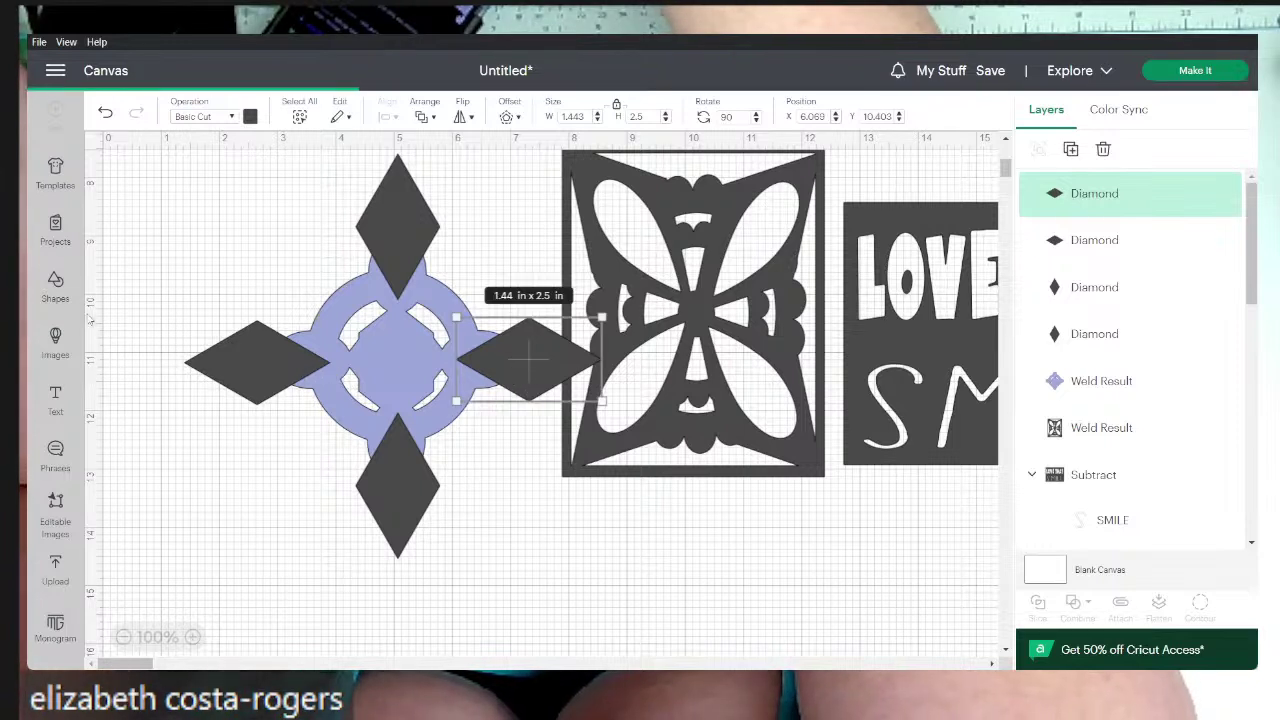
click(55, 287)
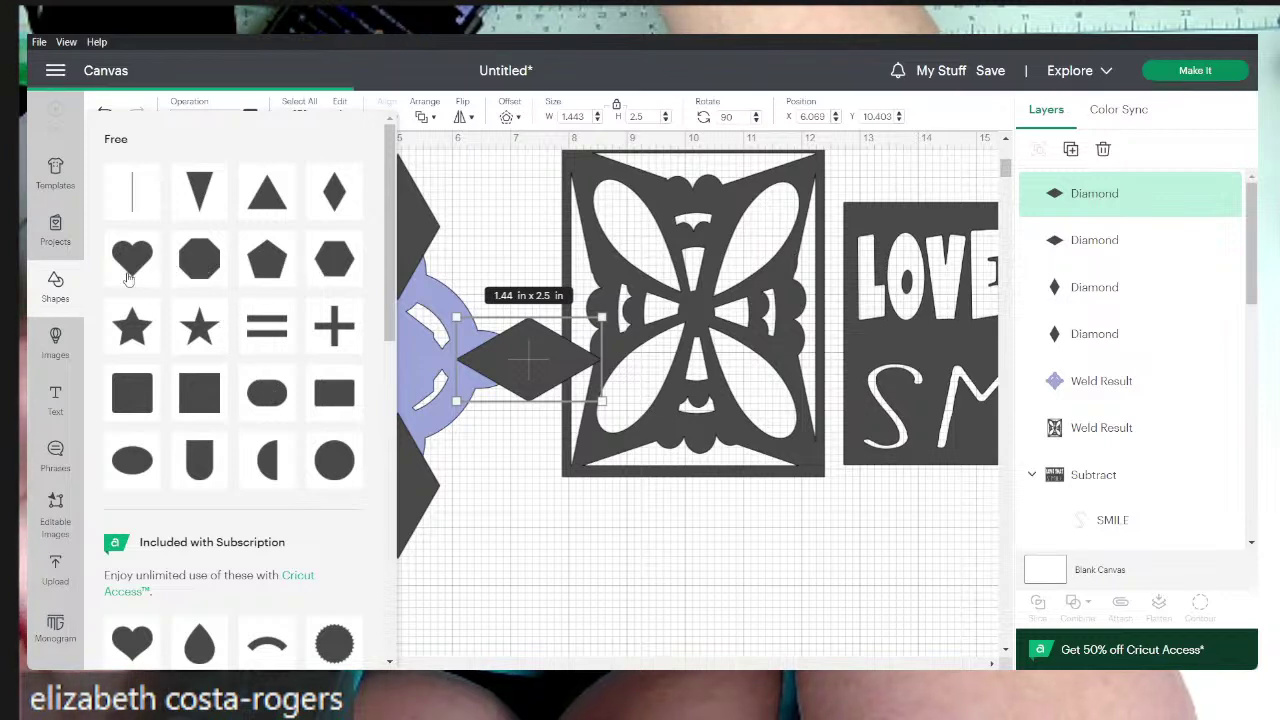
click(55, 285)
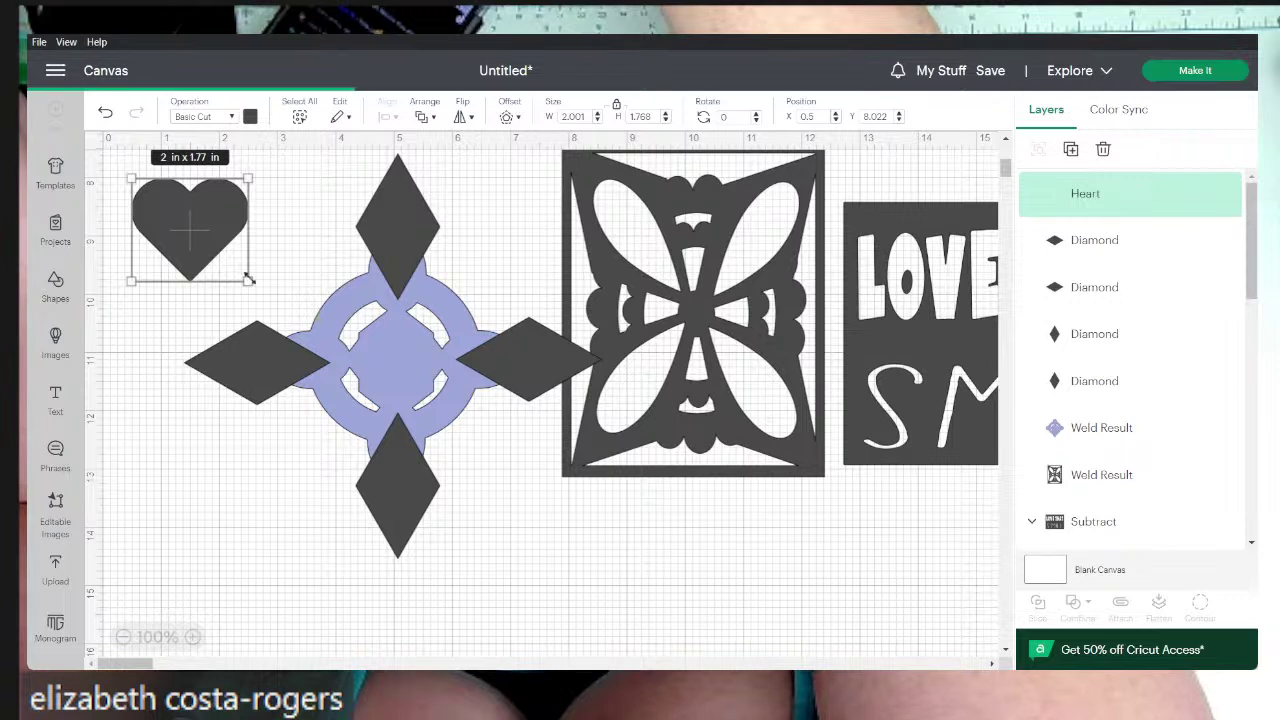
drag(248, 281, 401, 342)
click(269, 243)
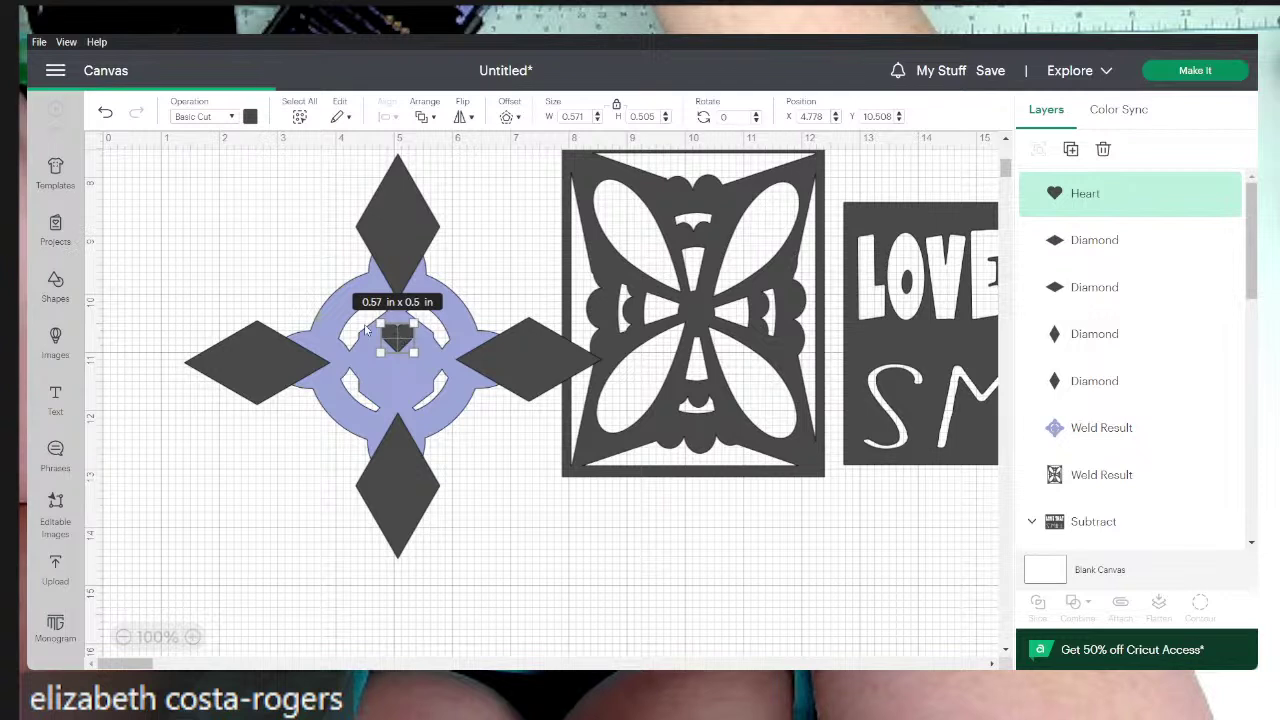
- Nudge the welded shape to about Y 9.0 and lower the heart to about Y 11.51, just above the bottom diamond
click(368, 330)
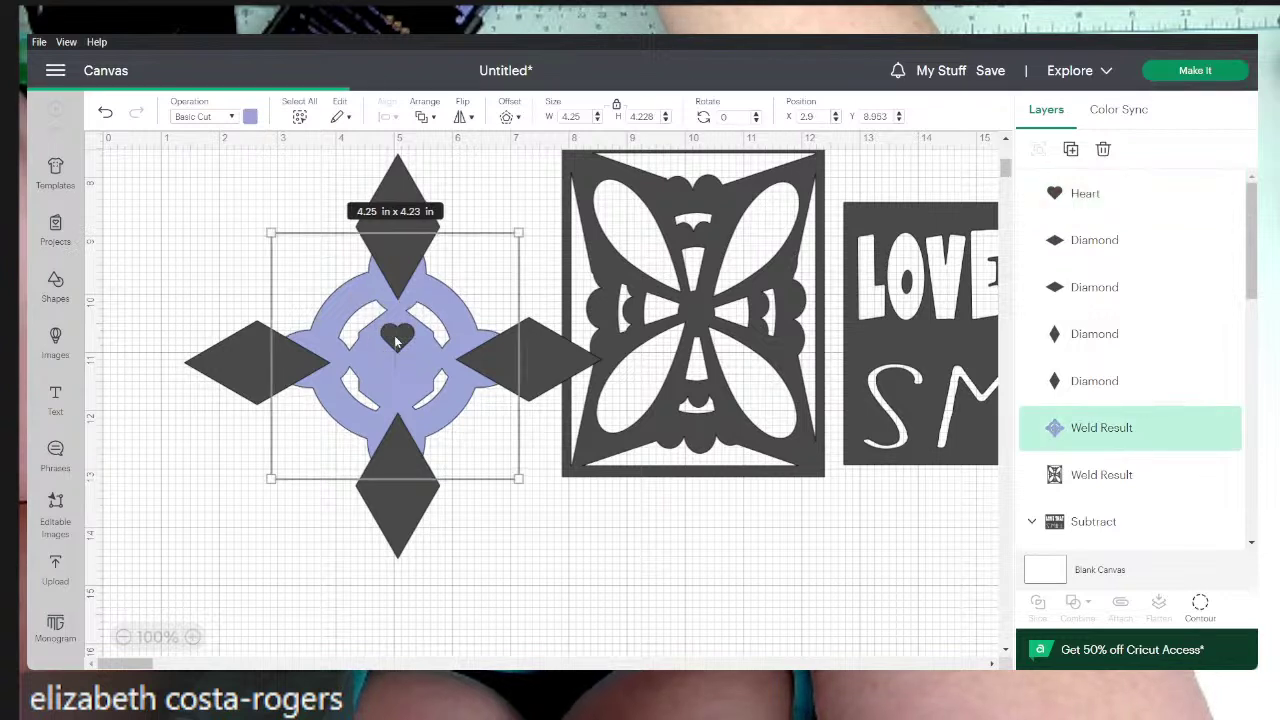
mouse_move(396, 342)
mouse_down()
mouse_move(390, 379)
mouse_move(395, 345)
mouse_up()
click(1100, 193)
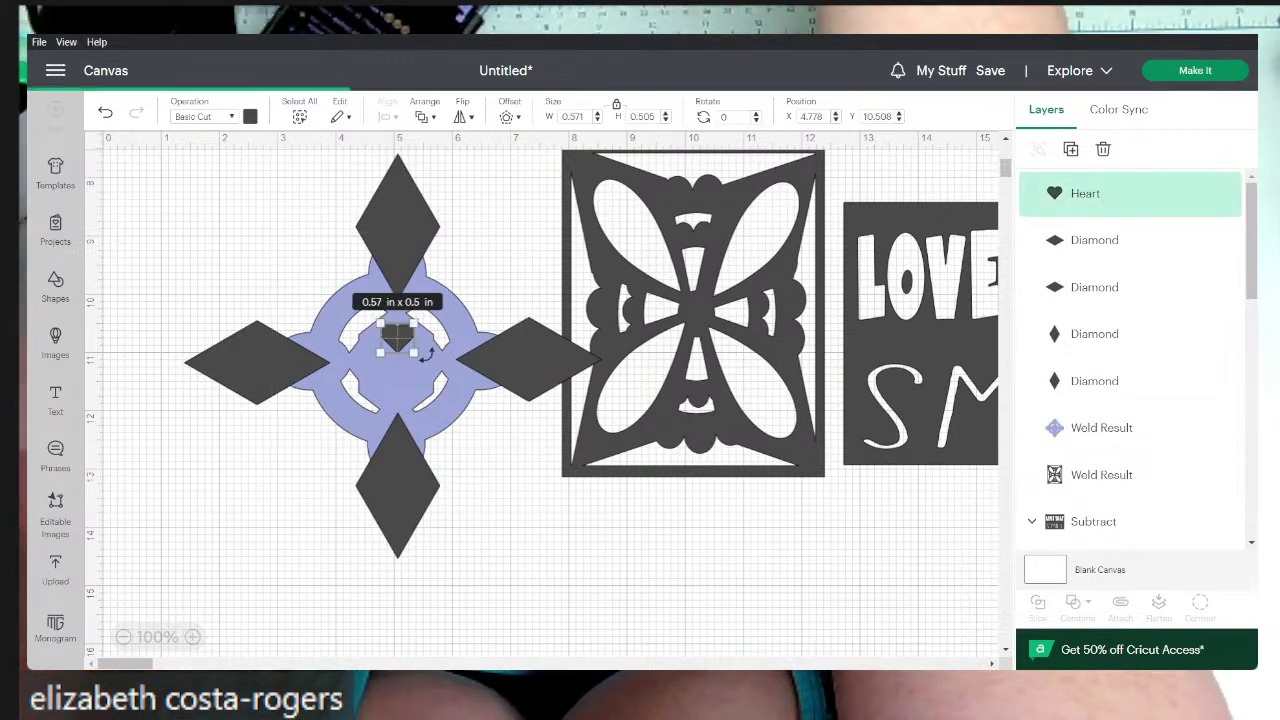
key(shift+Down)
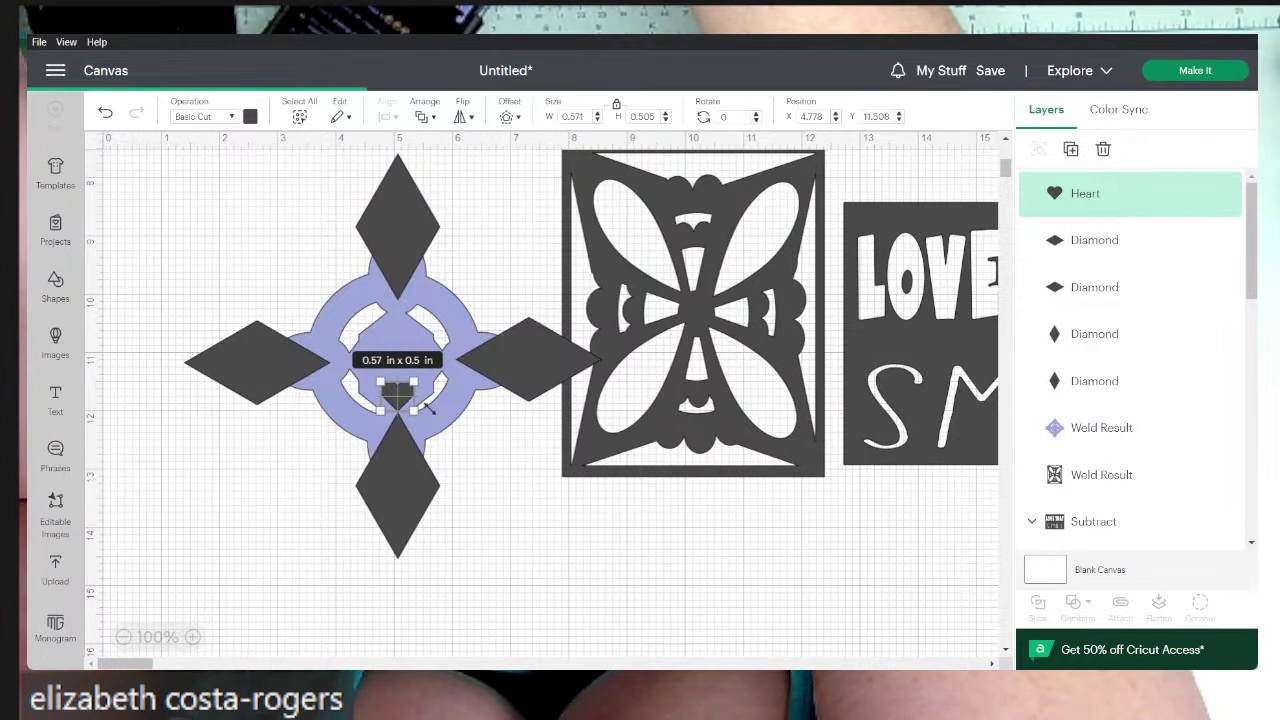
click(501, 455)
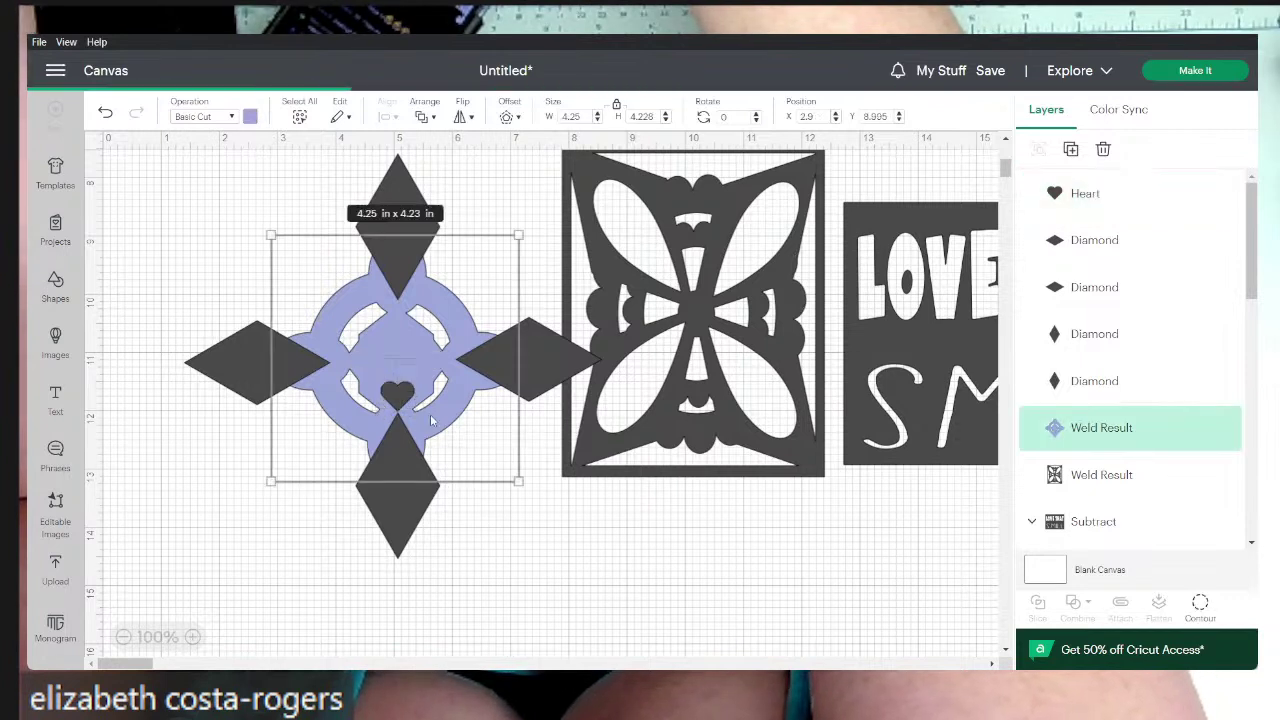
- Copy the small heart and paste three copies of it onto the canvas
click(1071, 190)
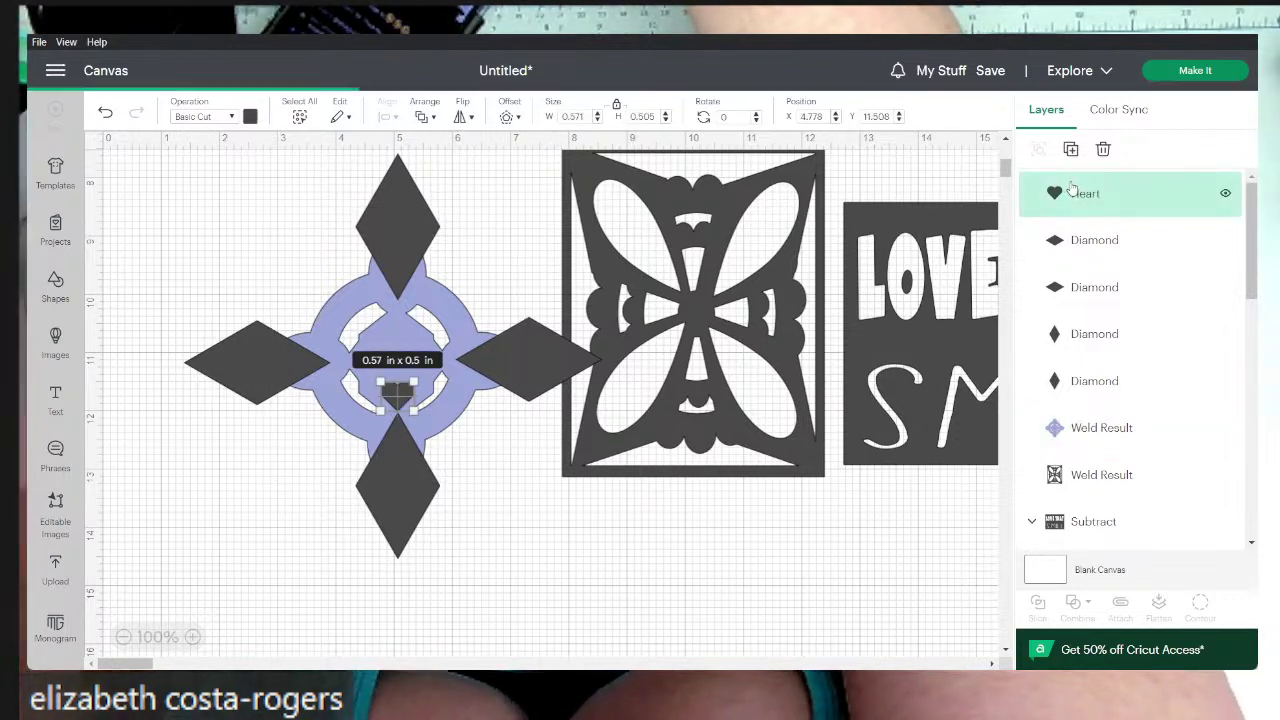
key(ctrl+c)
key(ctrl+v)
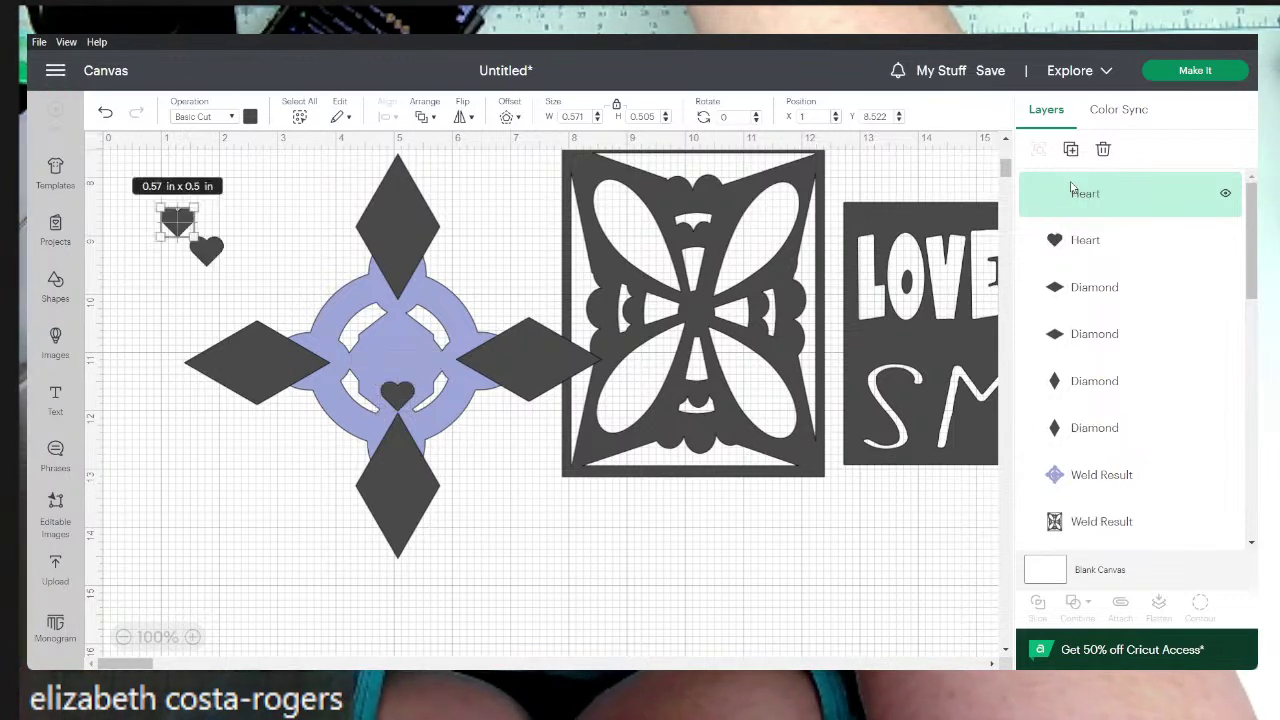
key(ctrl+v)
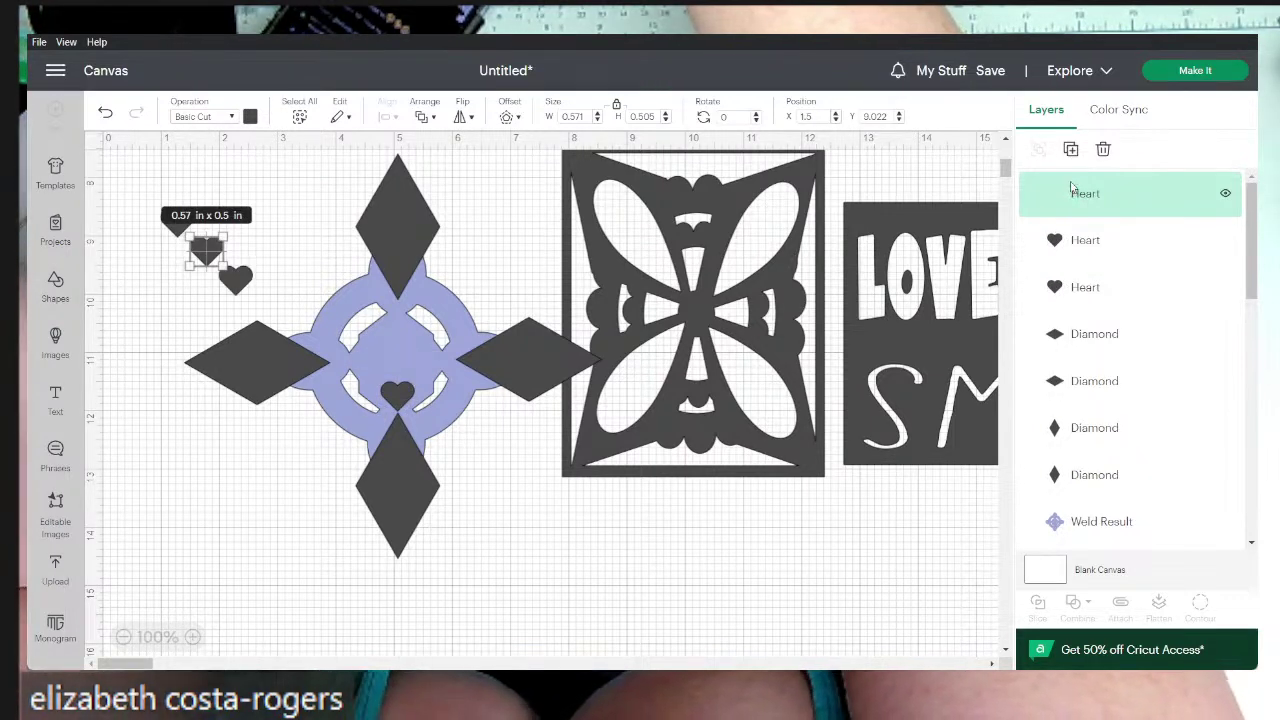
key(ctrl+v)
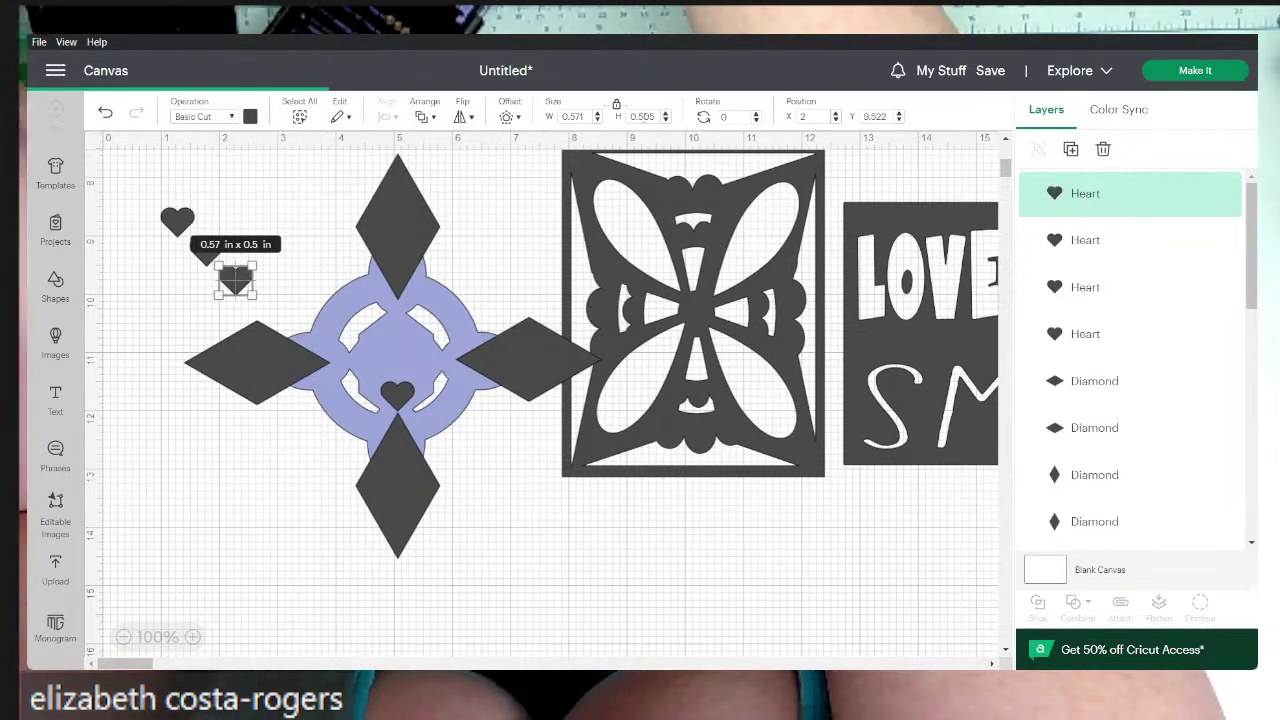
- Rotate one heart copy to 90 degrees and place it at the left inside the ring, about X 4.23, Y 10.85
text(90)
key(Return)
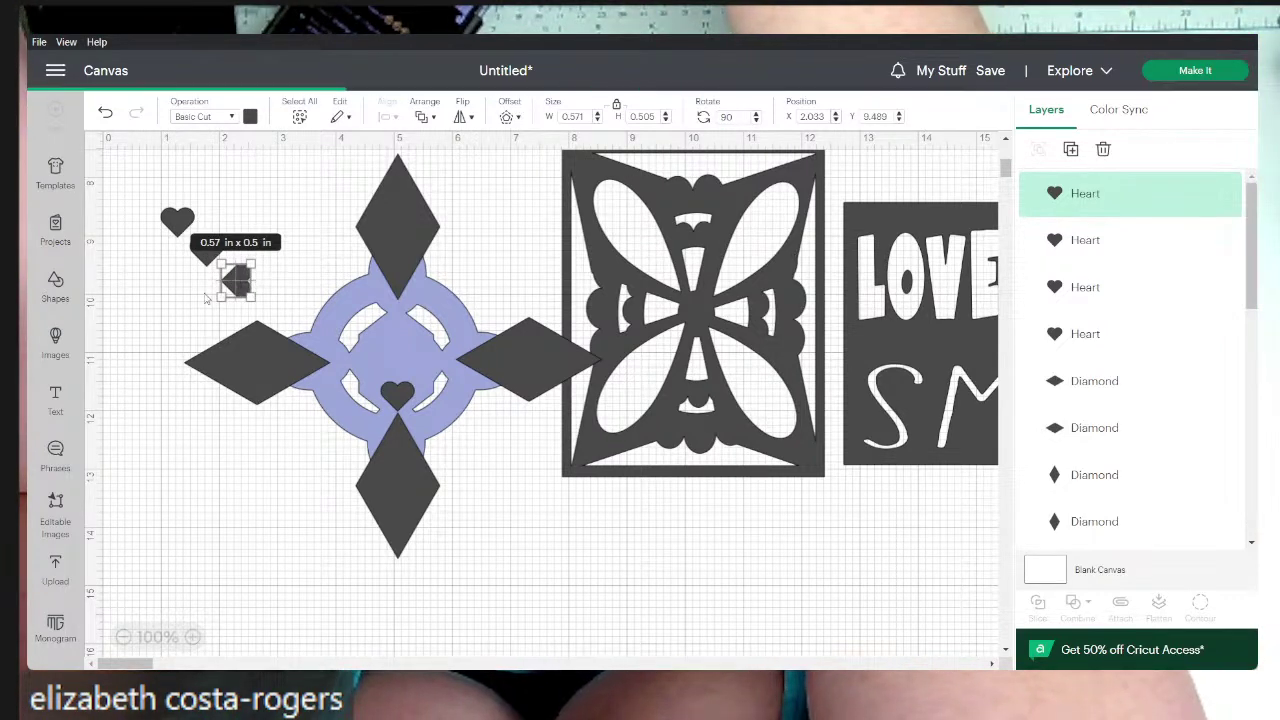
click(248, 286)
drag(241, 287, 368, 365)
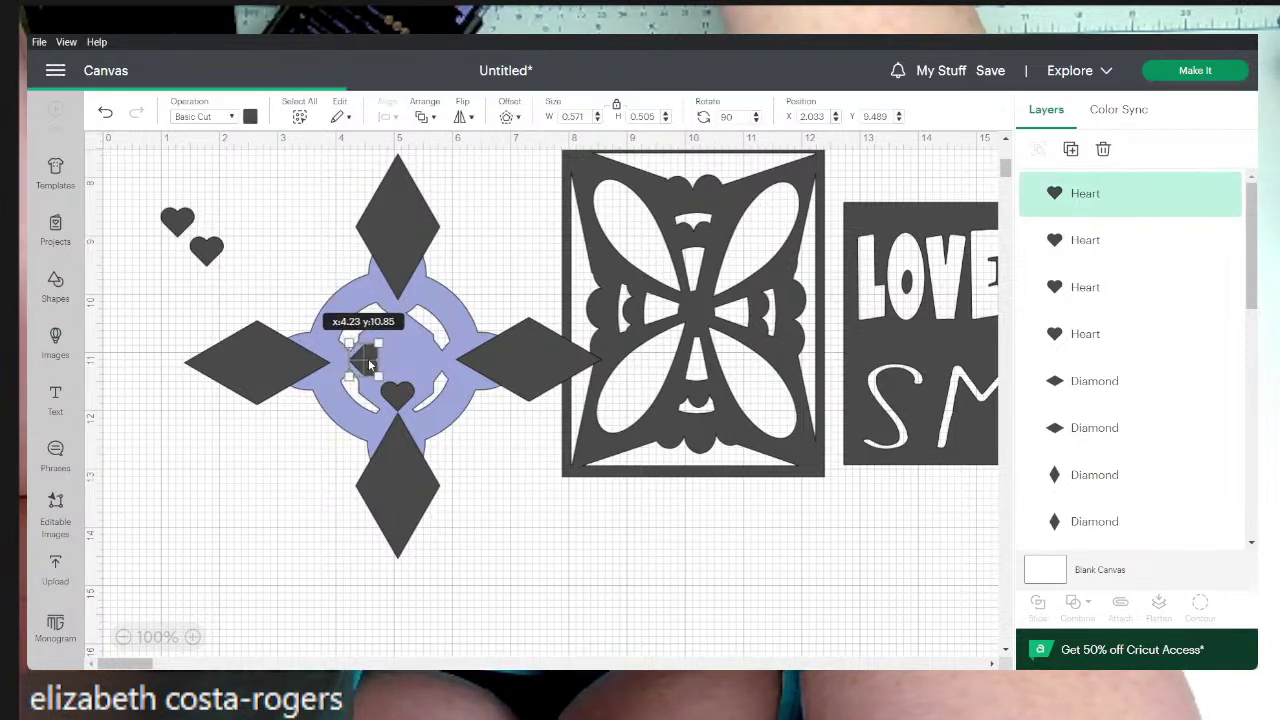
- Rotate the second loose heart copy to 180 degrees
click(207, 254)
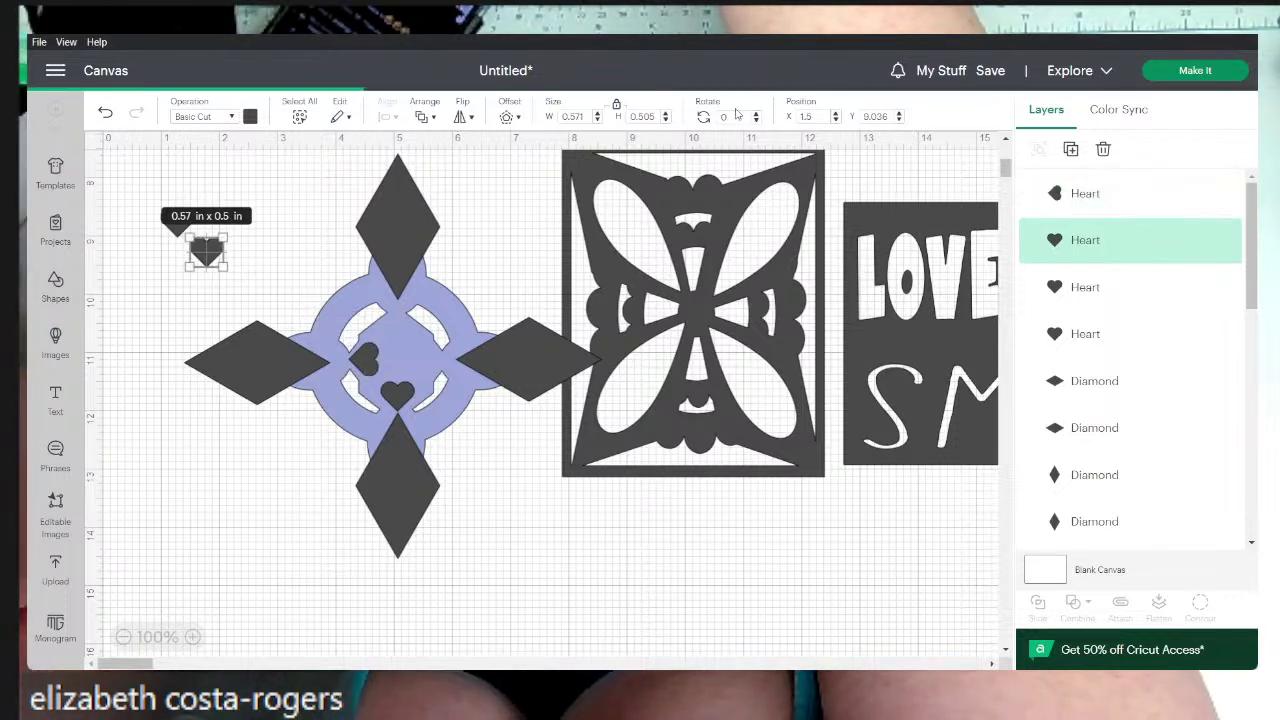
text(180)
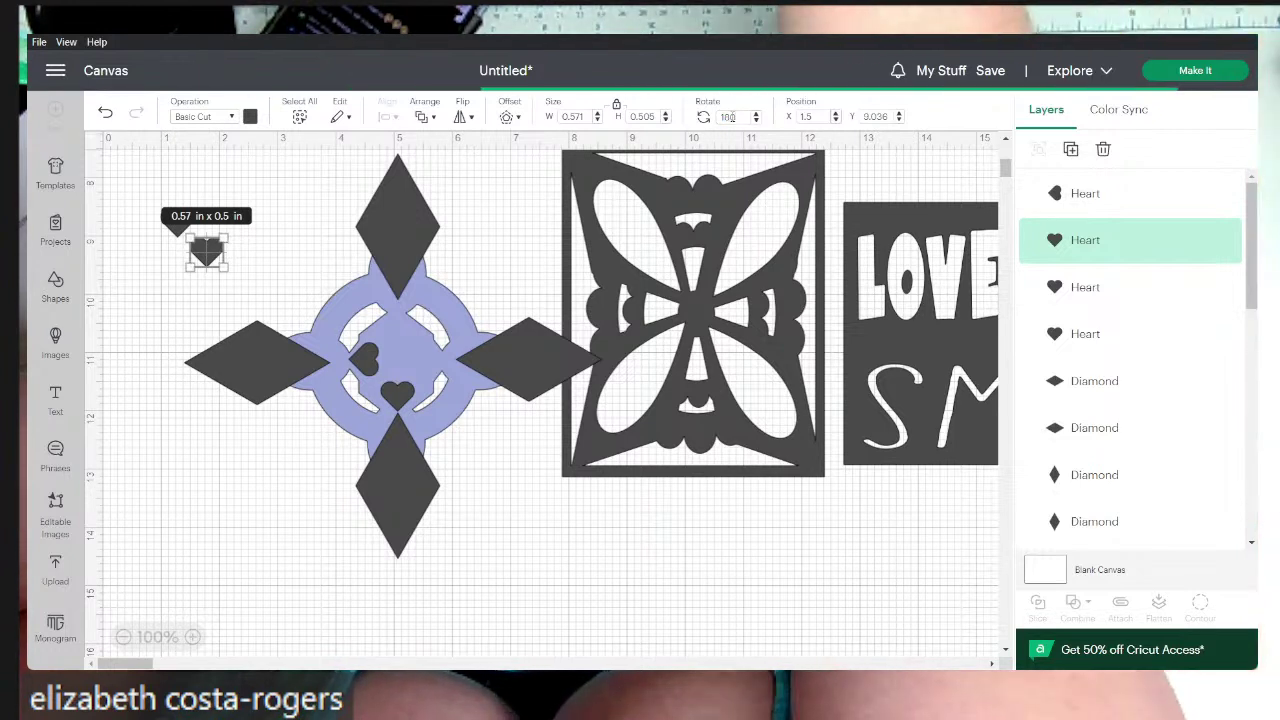
key(Return)
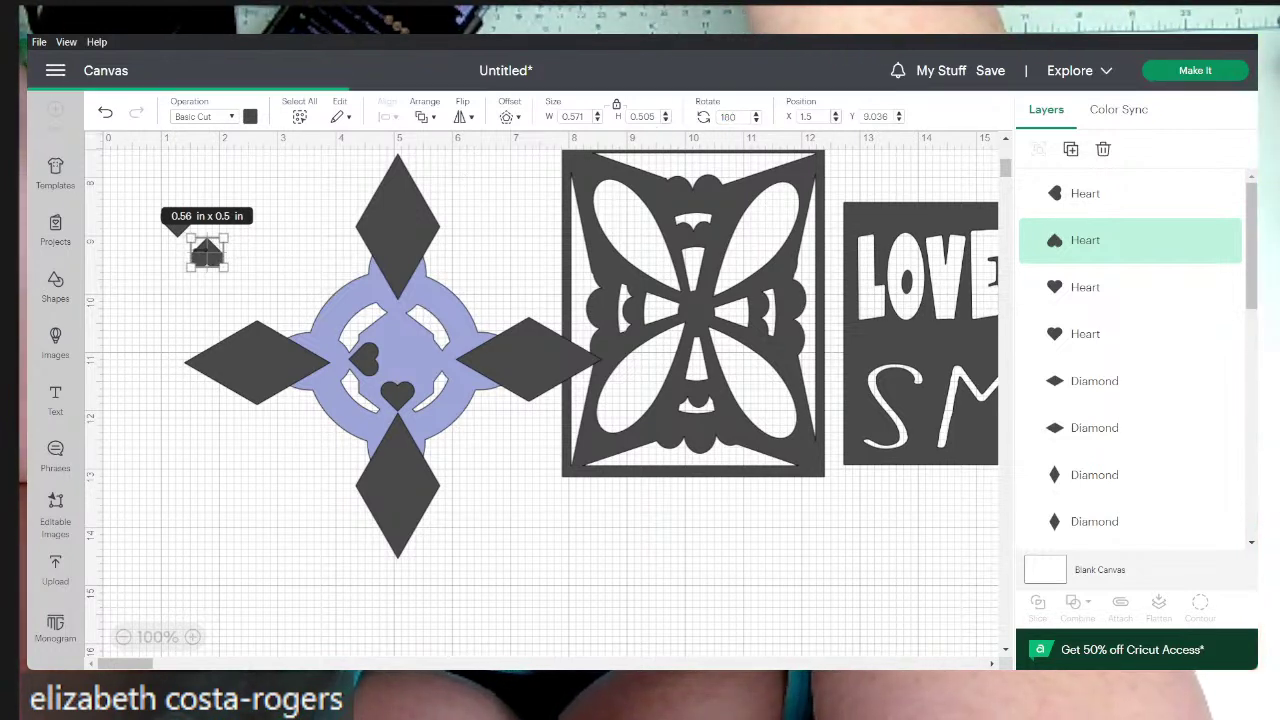
click(163, 283)
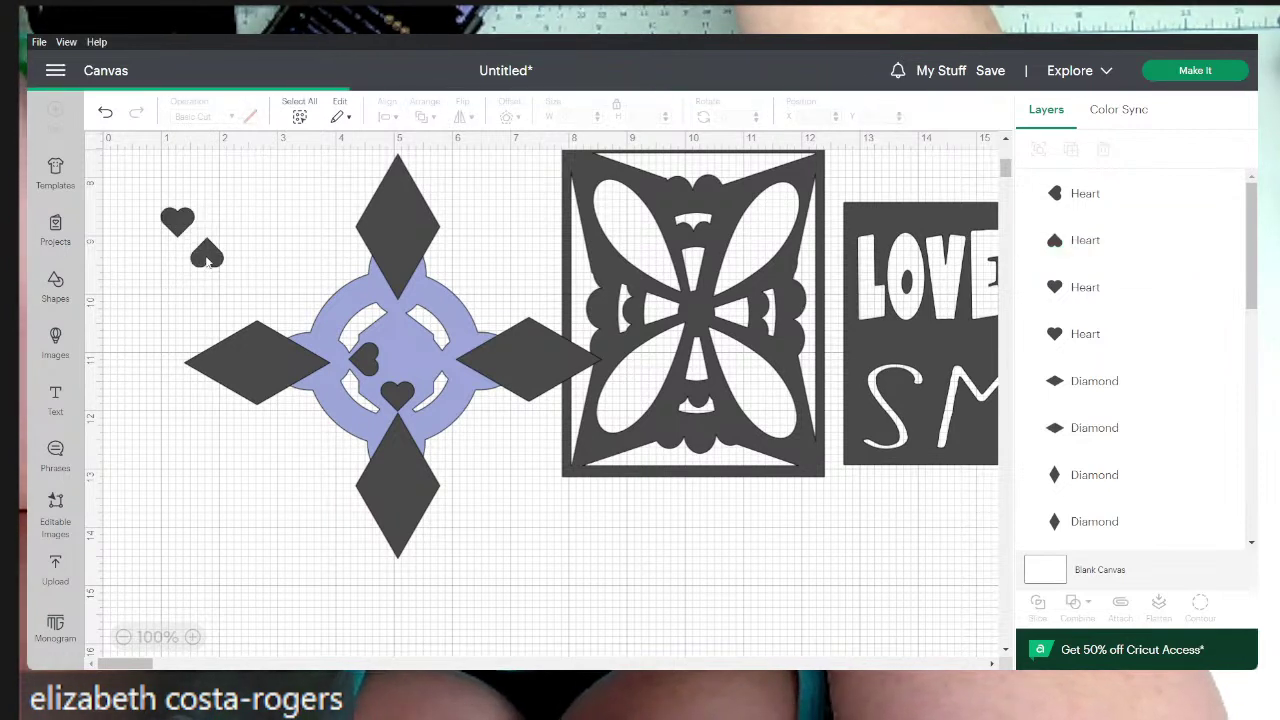
- Try placing the upside-down heart inside the ring's top and rotating the last loose heart to 270 degrees, and undo both changes
drag(206, 255, 397, 340)
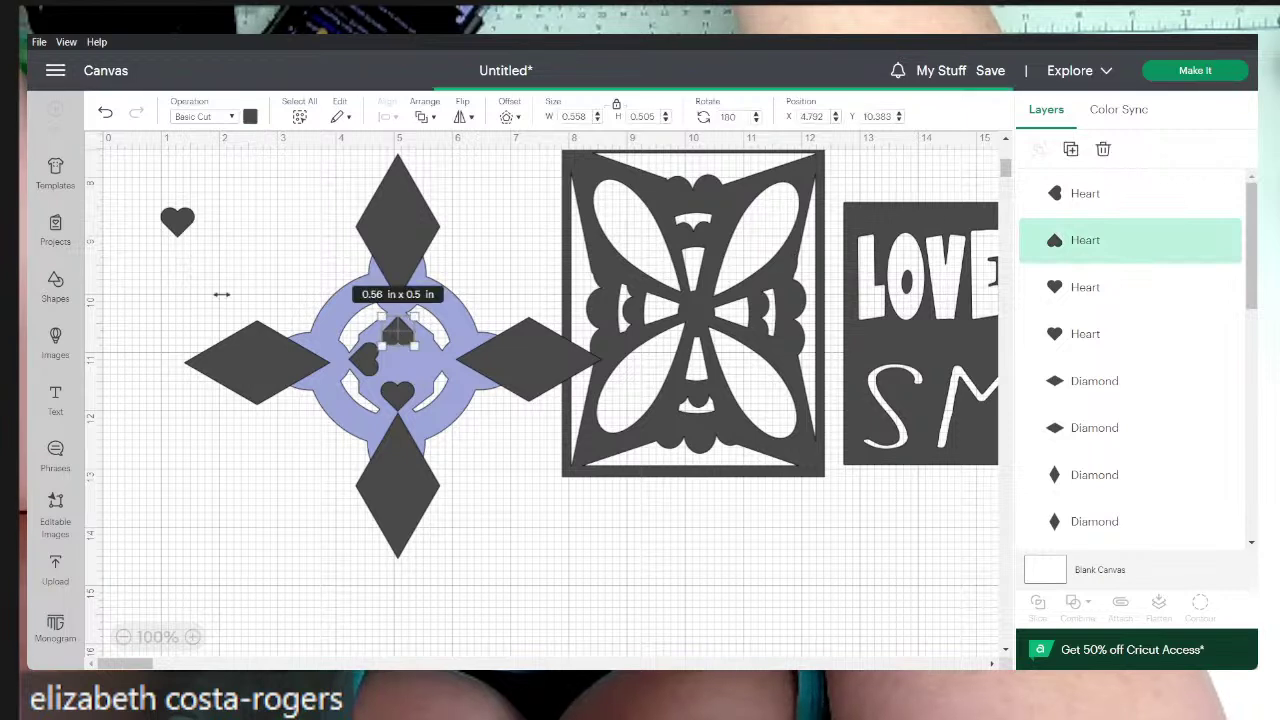
click(183, 225)
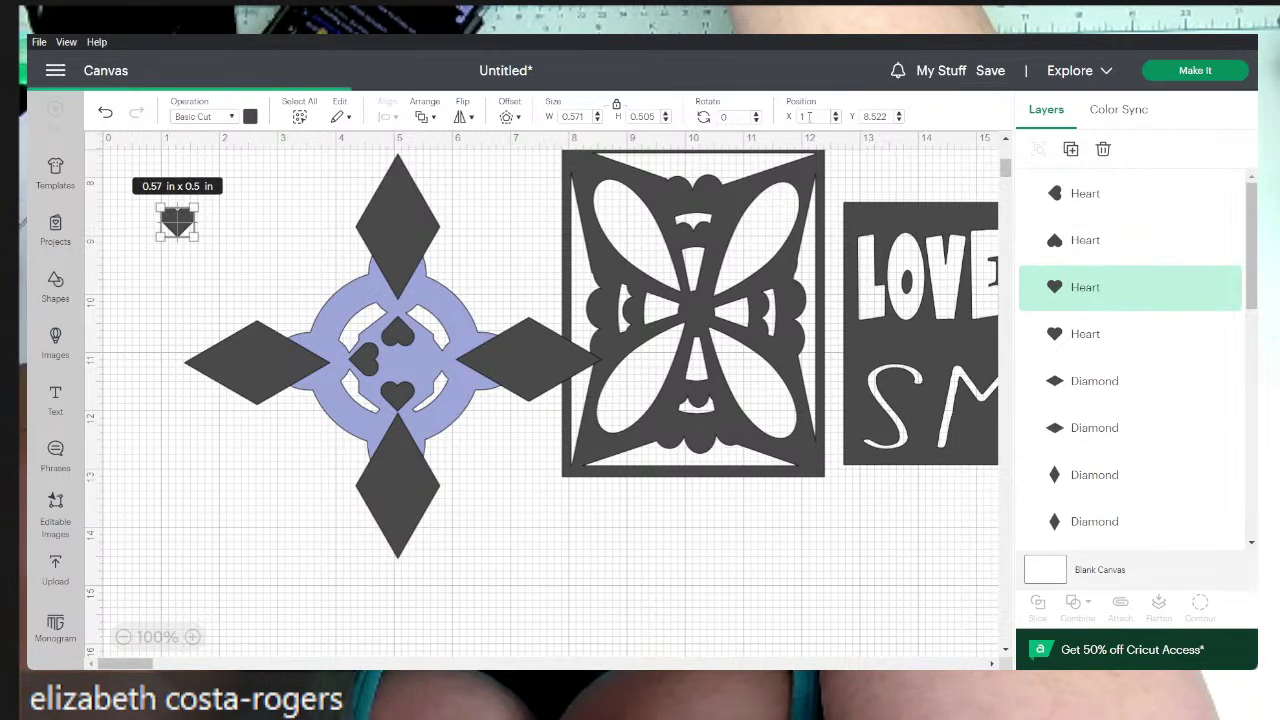
double_click(736, 116)
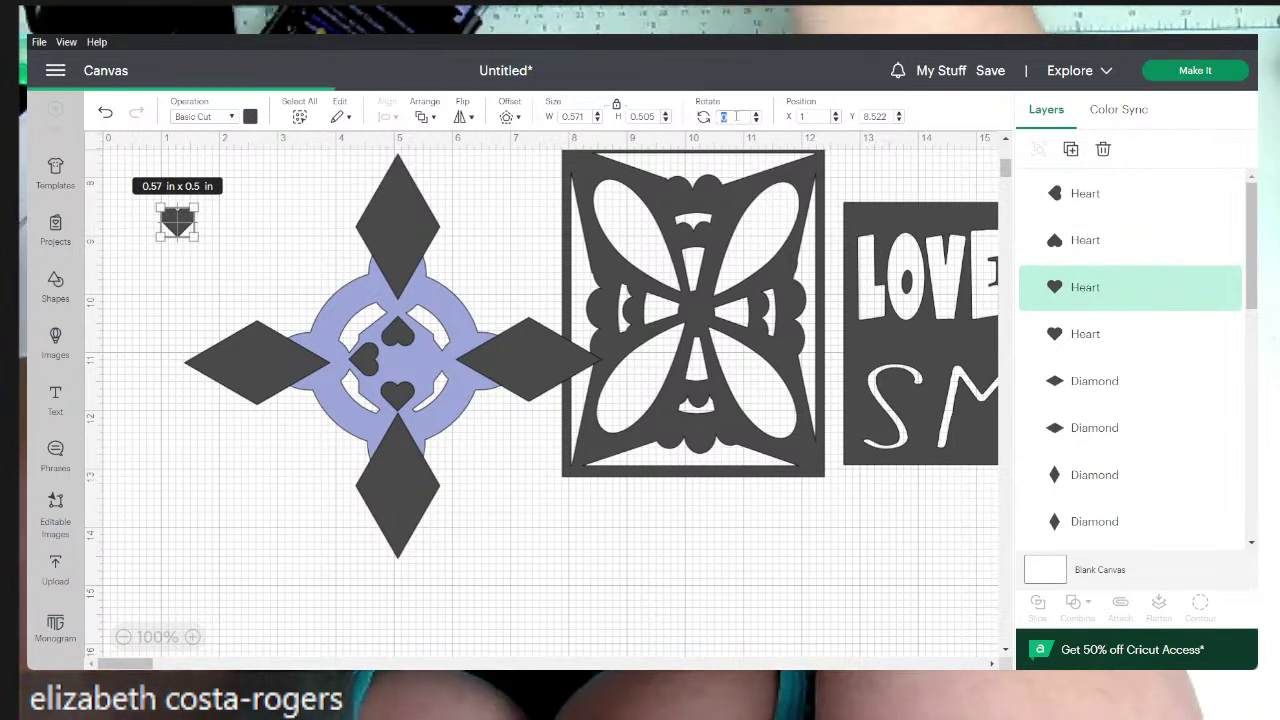
text(270)
key(Return)
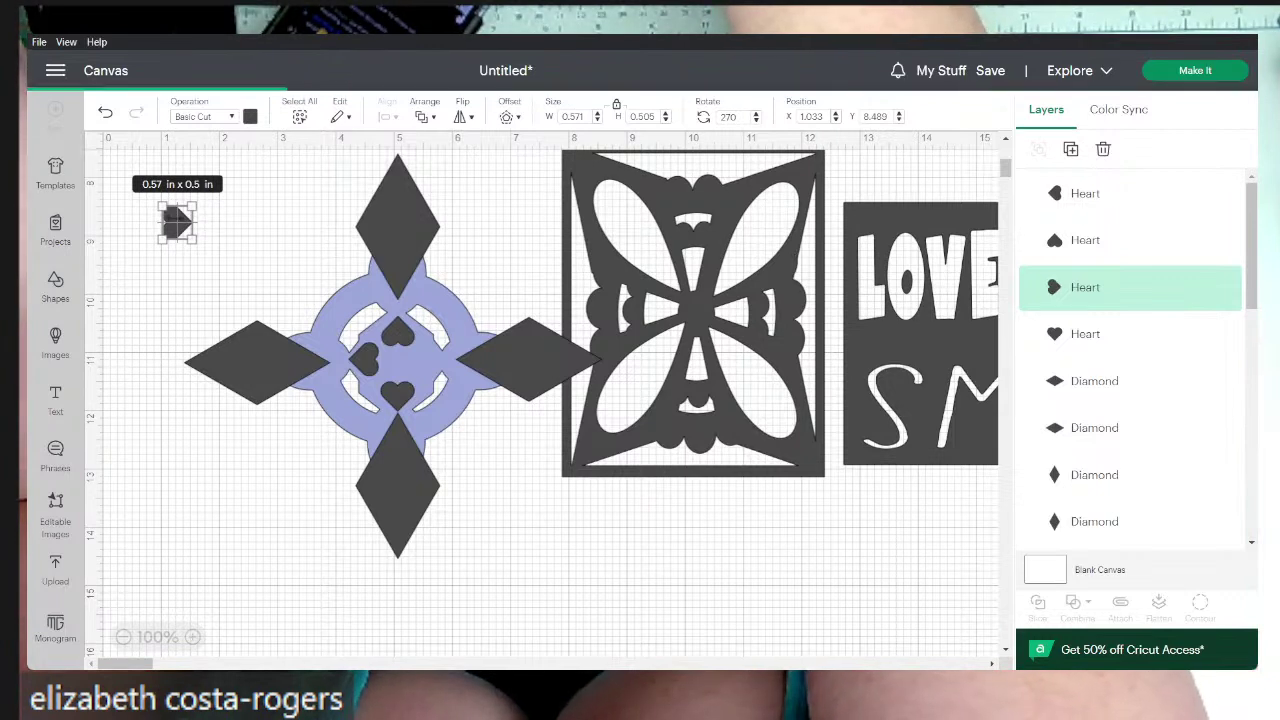
key(ctrl+z)
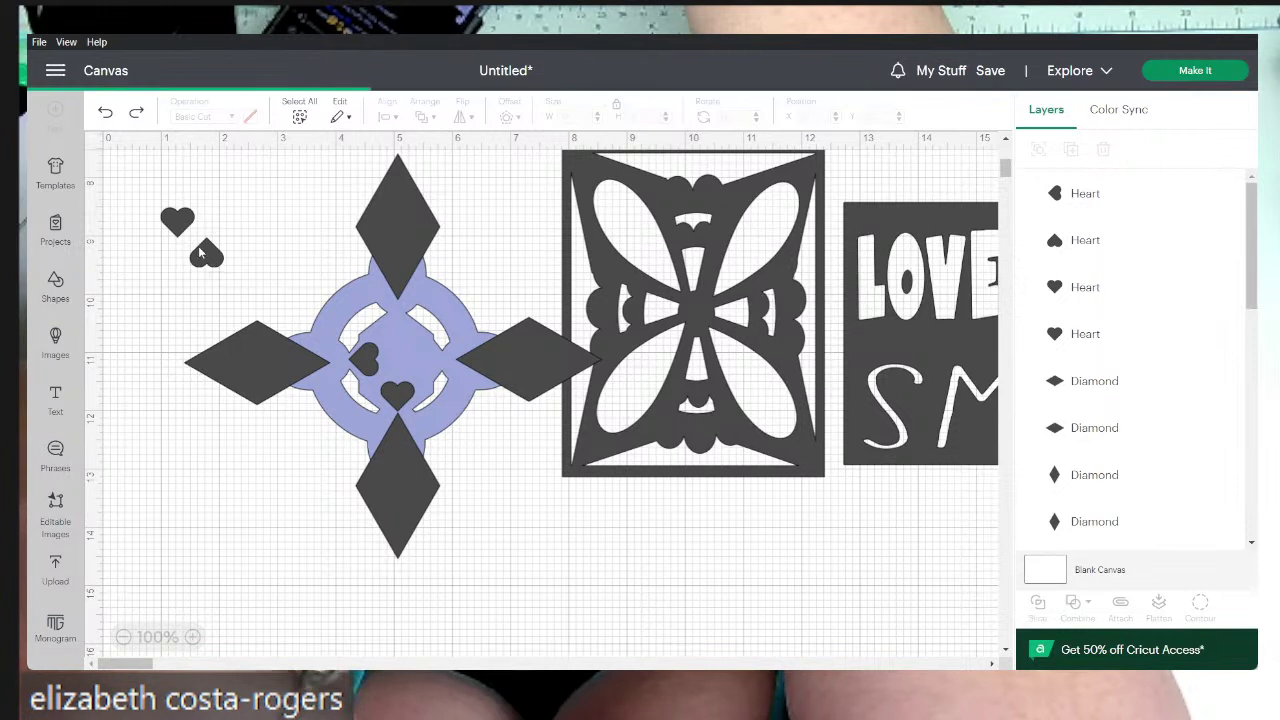
- Place the upside-down heart at about X 4.79, Y 10.37, and the last heart, rotated to 270 degrees, at about X 5.33, Y 10.86
drag(206, 258, 397, 338)
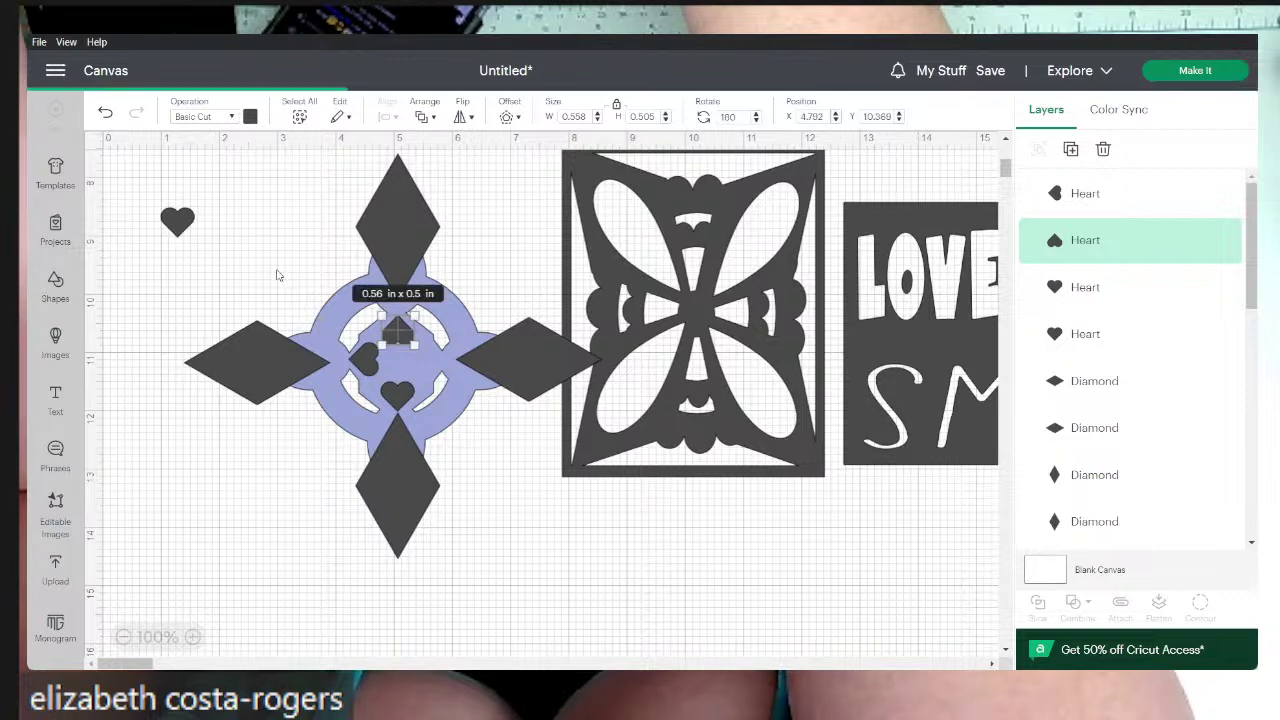
click(178, 222)
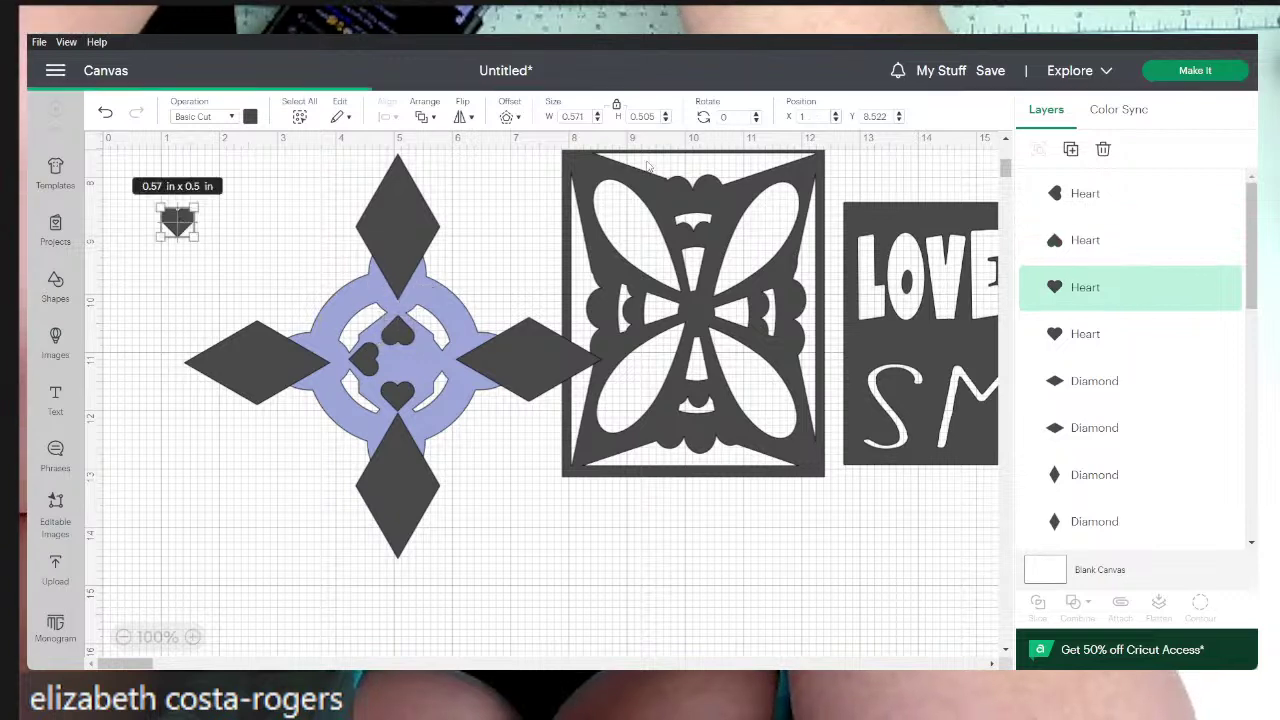
click(726, 117)
text(270)
key(Return)
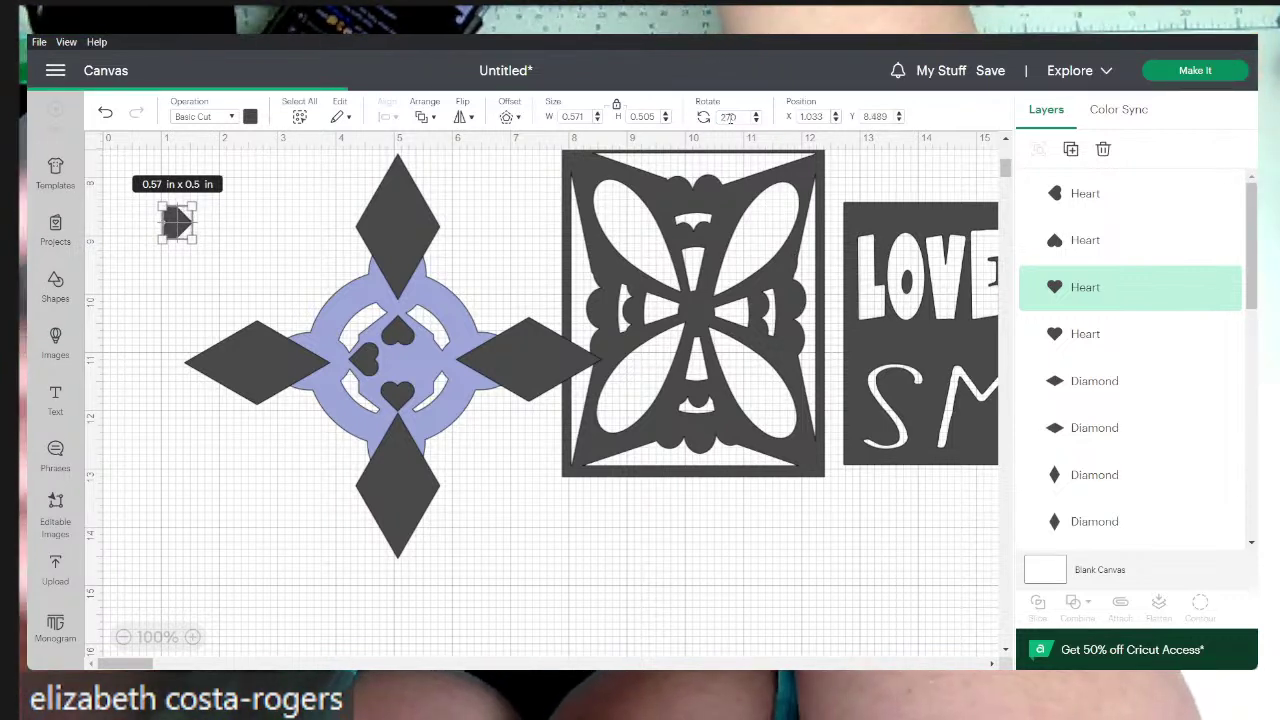
click(260, 233)
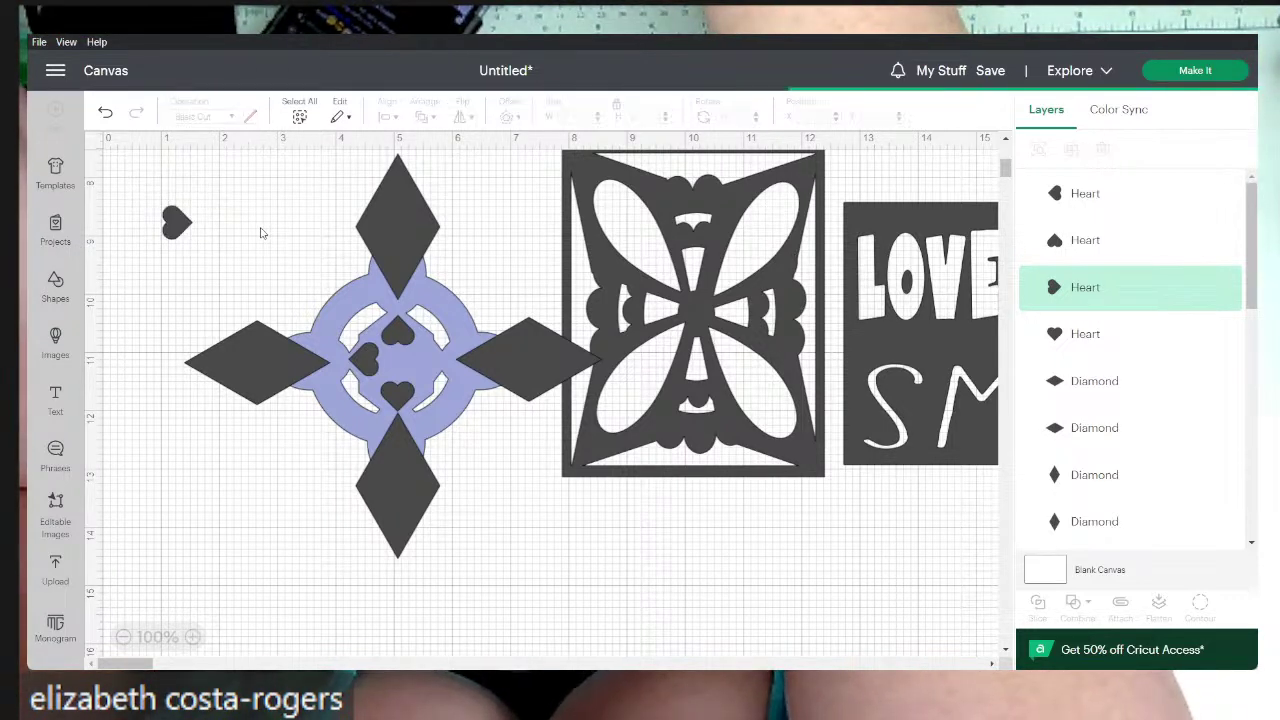
drag(177, 226, 430, 366)
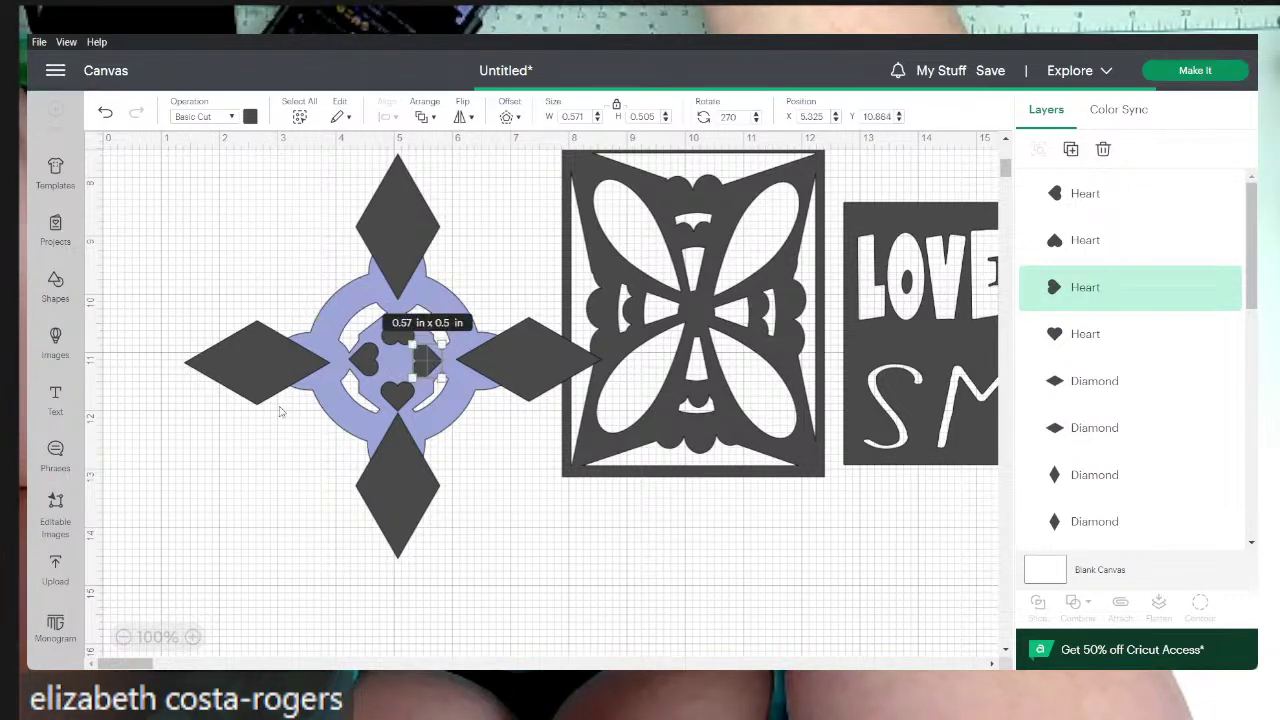
- Add a circle, set its width to 0.5 in with proportional height, and place it at the centre between the four hearts
click(193, 637)
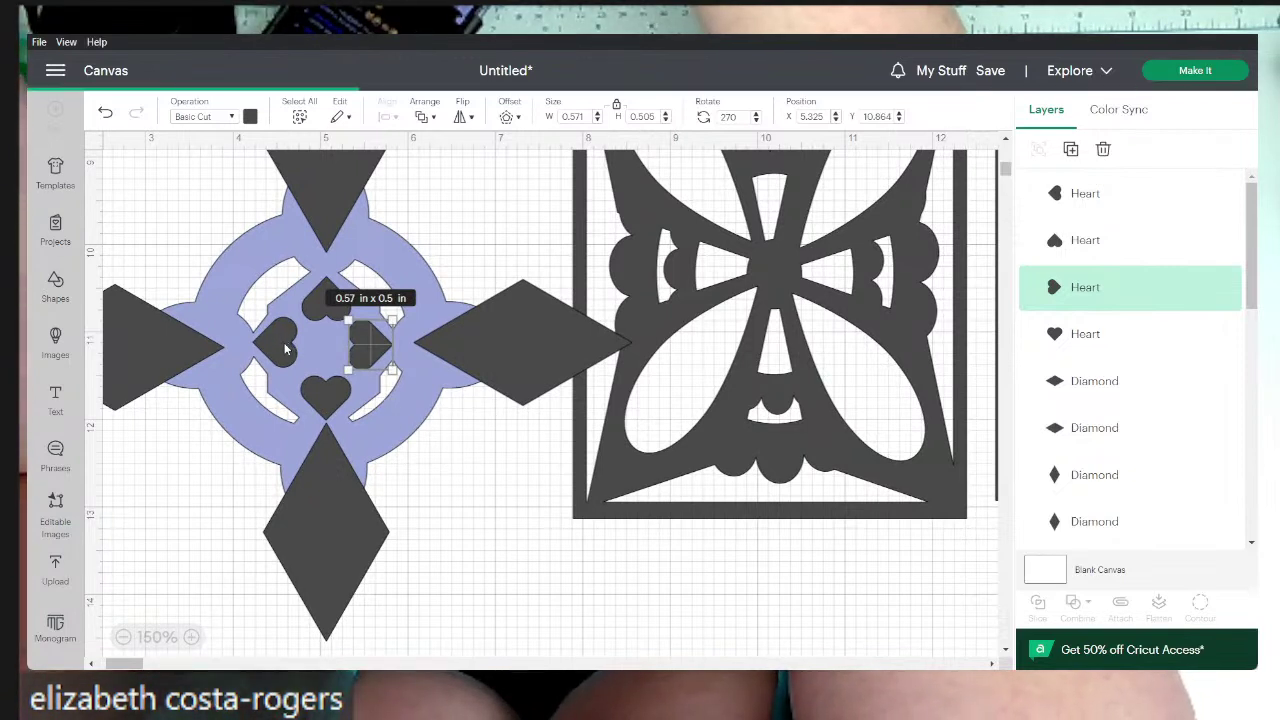
click(57, 285)
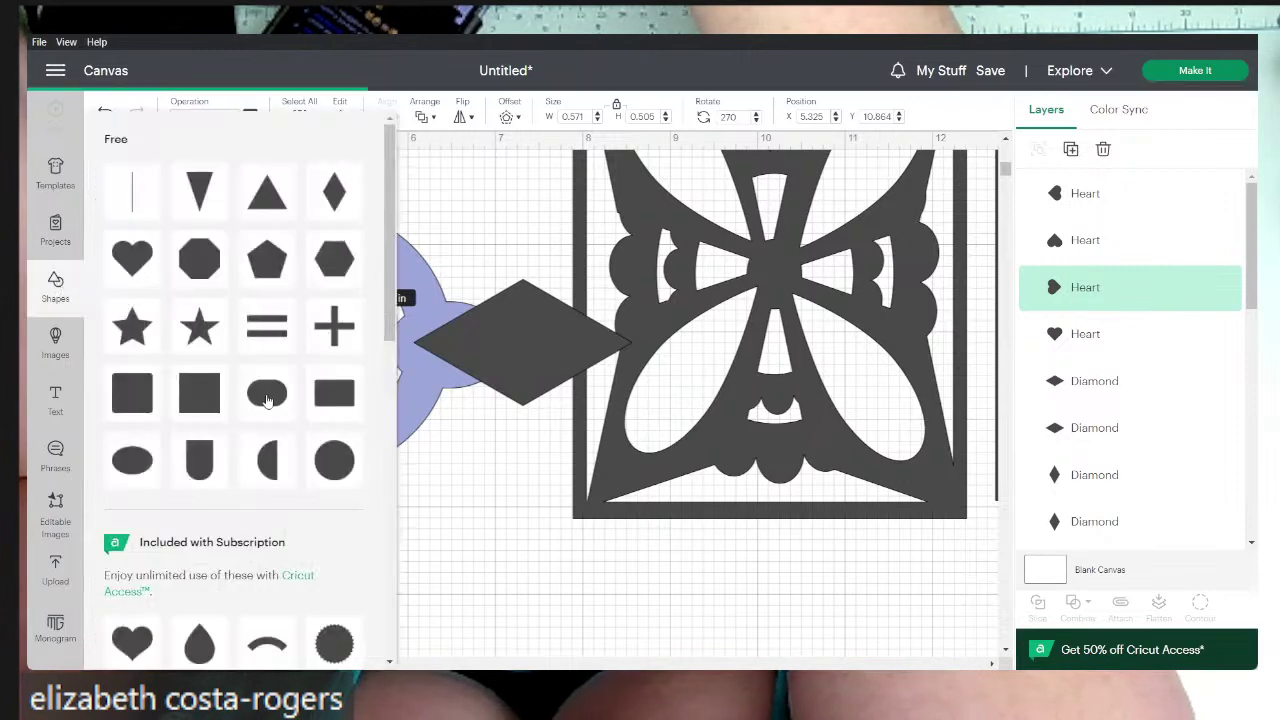
click(333, 463)
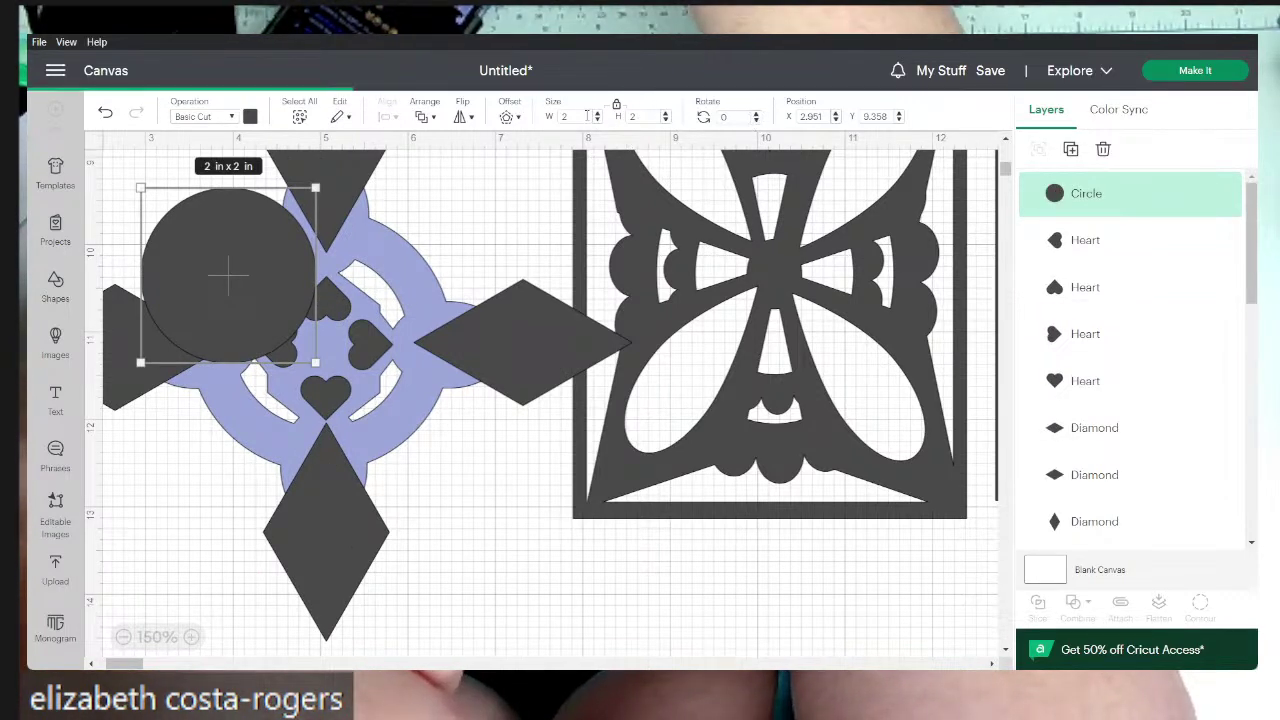
text(.5)
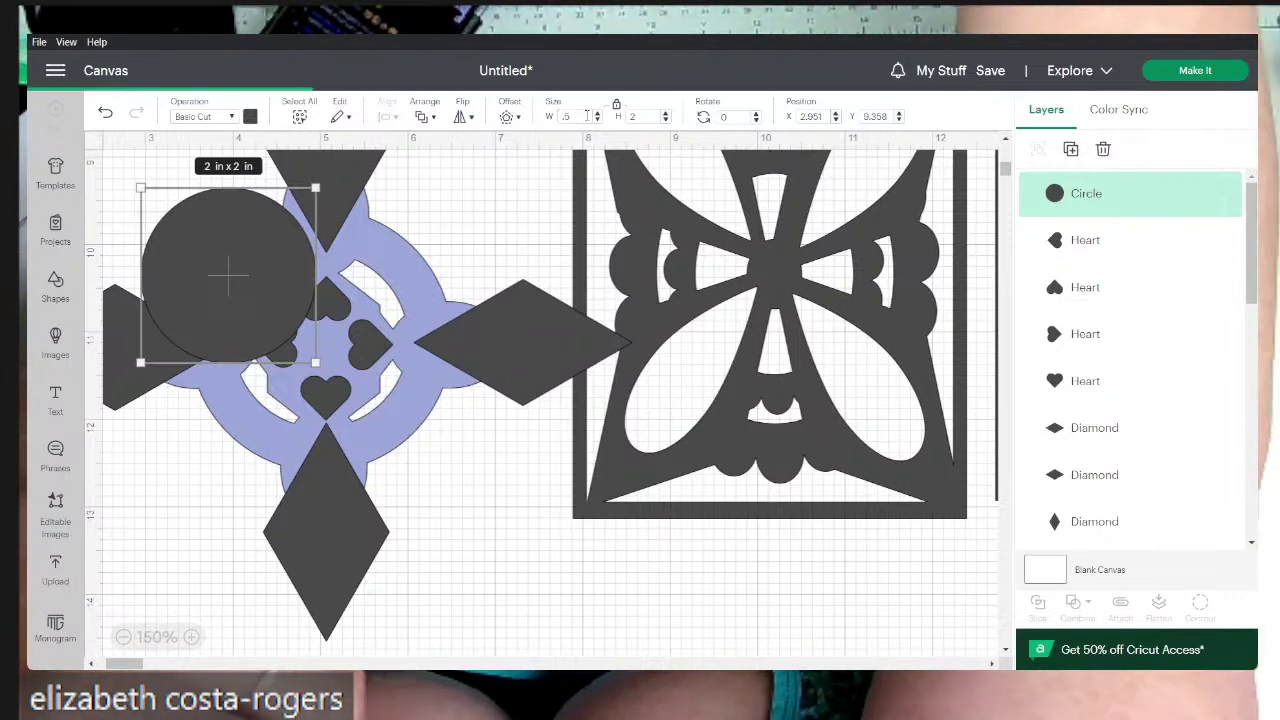
key(Return)
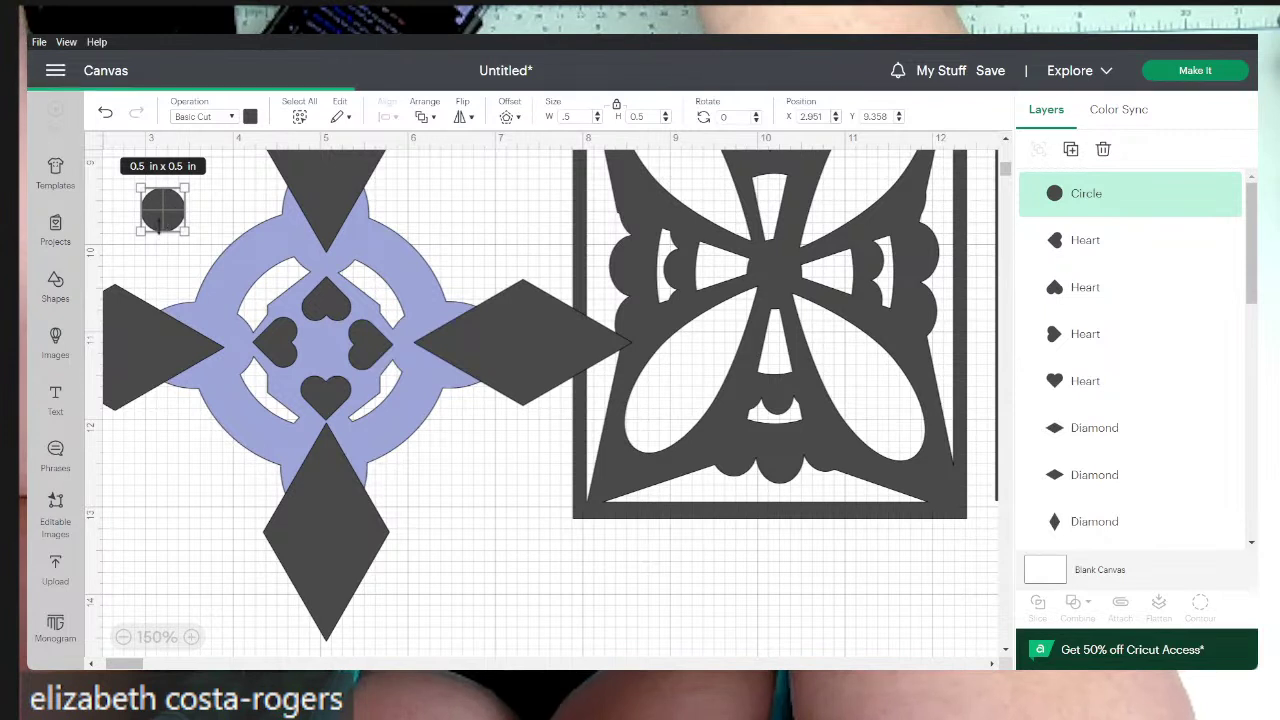
drag(166, 220, 327, 353)
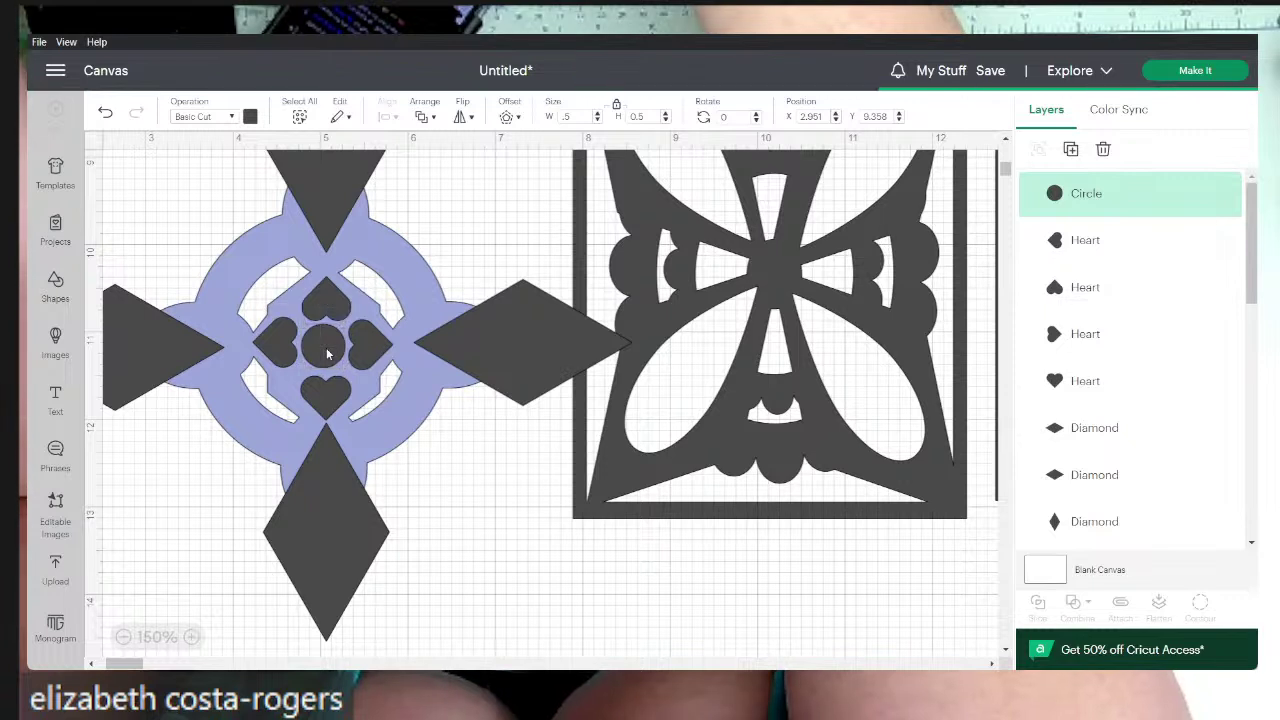
- Reposition the lower diamond at about X 4.31, Y 12.17, the right one at X 6, Y 10.43, and the left one at X 1.40, Y 10.42
click(332, 403)
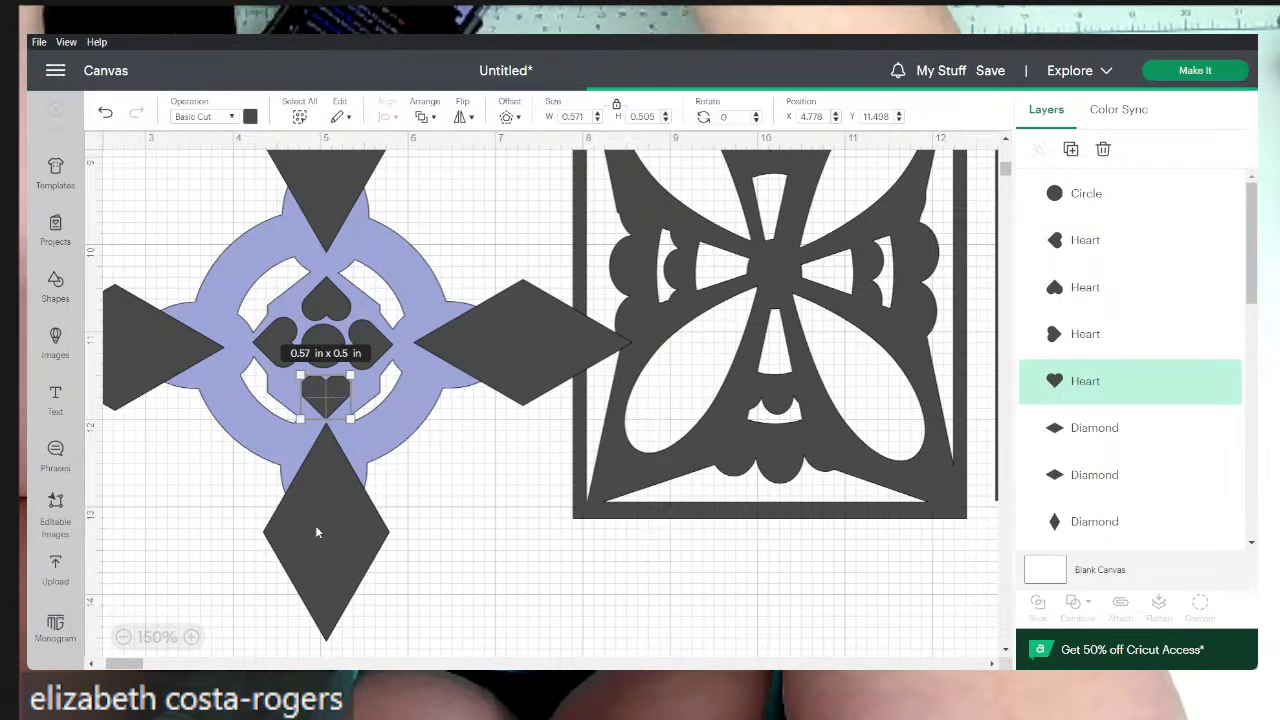
click(338, 580)
drag(338, 580, 334, 590)
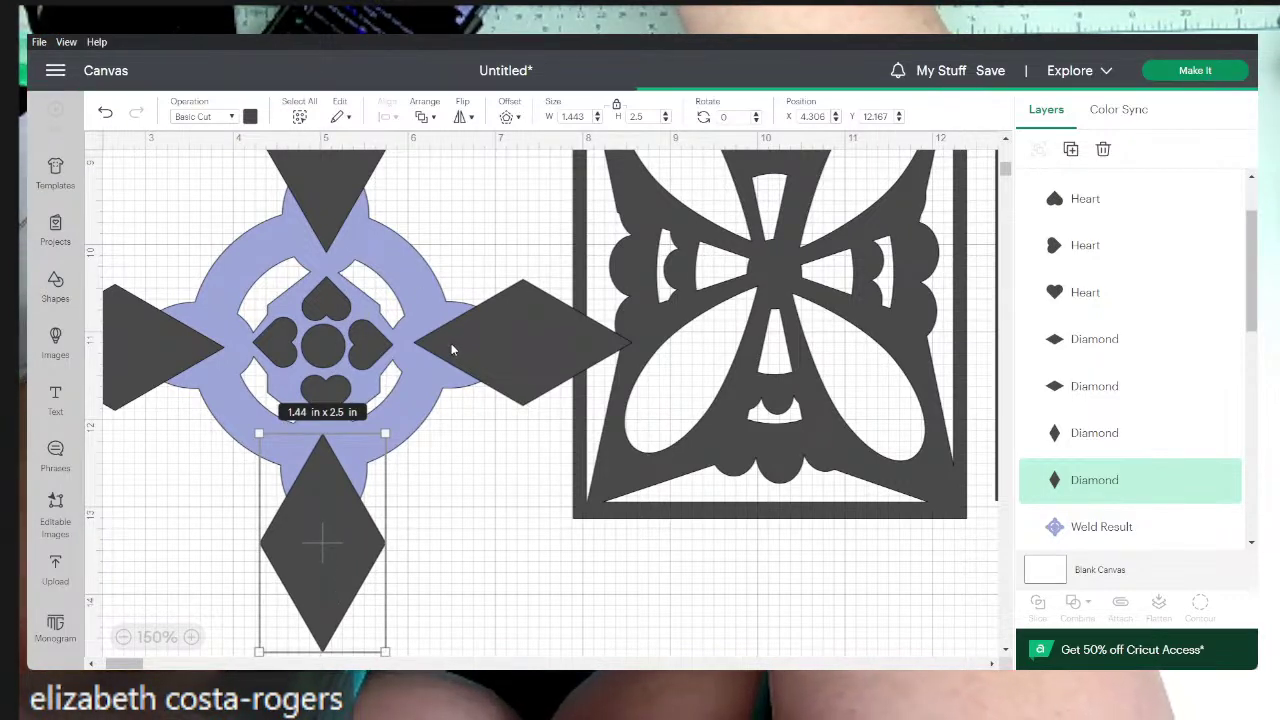
drag(451, 343, 447, 350)
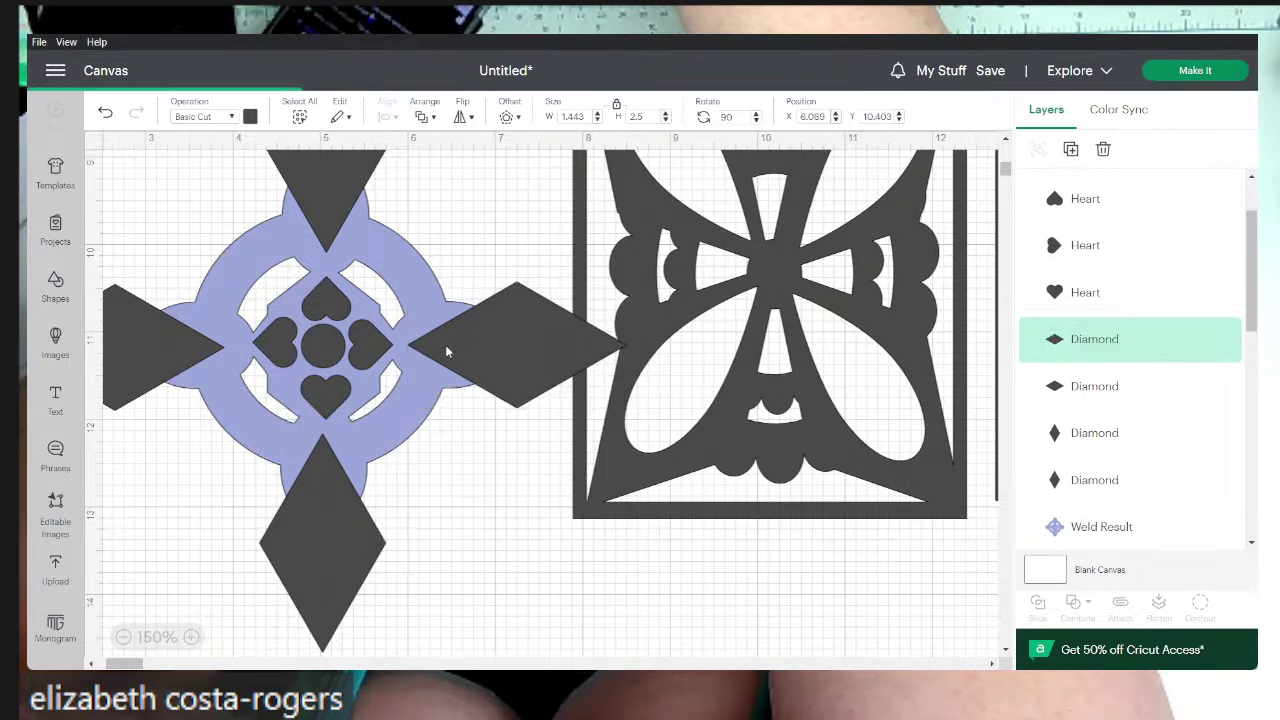
drag(146, 349, 144, 348)
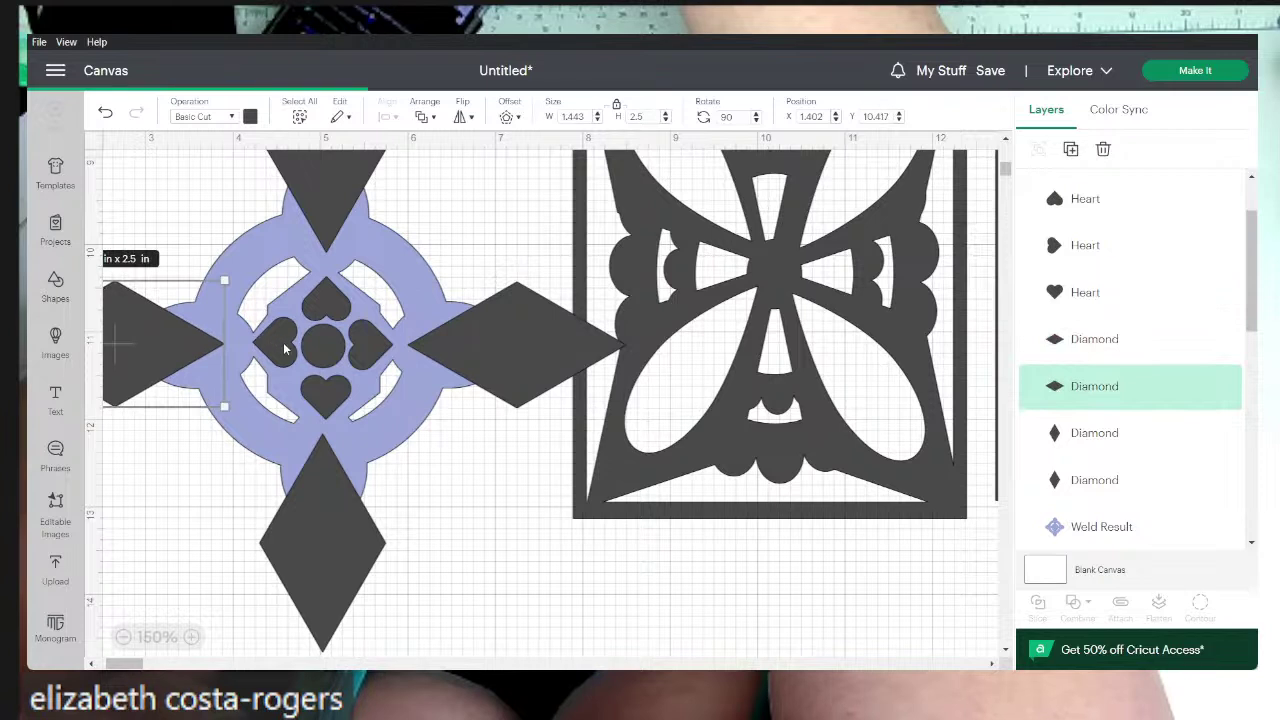
- Nudge the upside-down heart up to about Y 10.33 and reposition the lower diamond at about X 4.33, Y 12.10
click(284, 349)
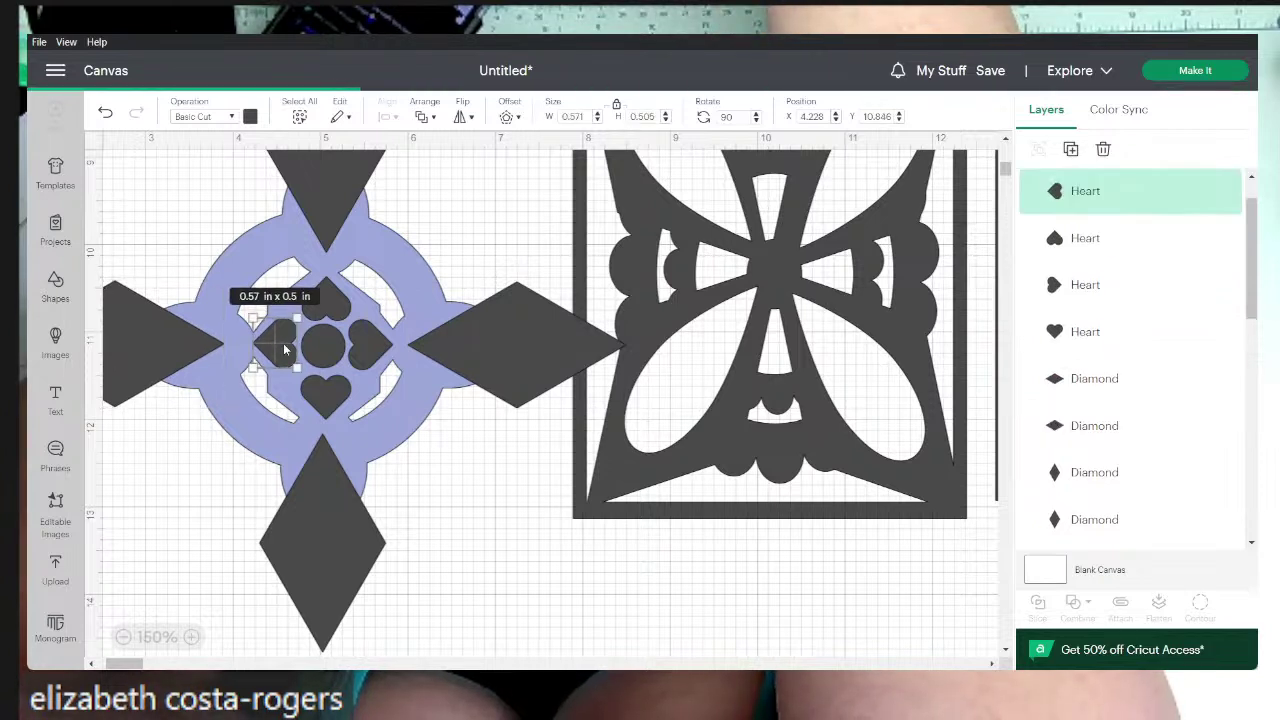
click(324, 302)
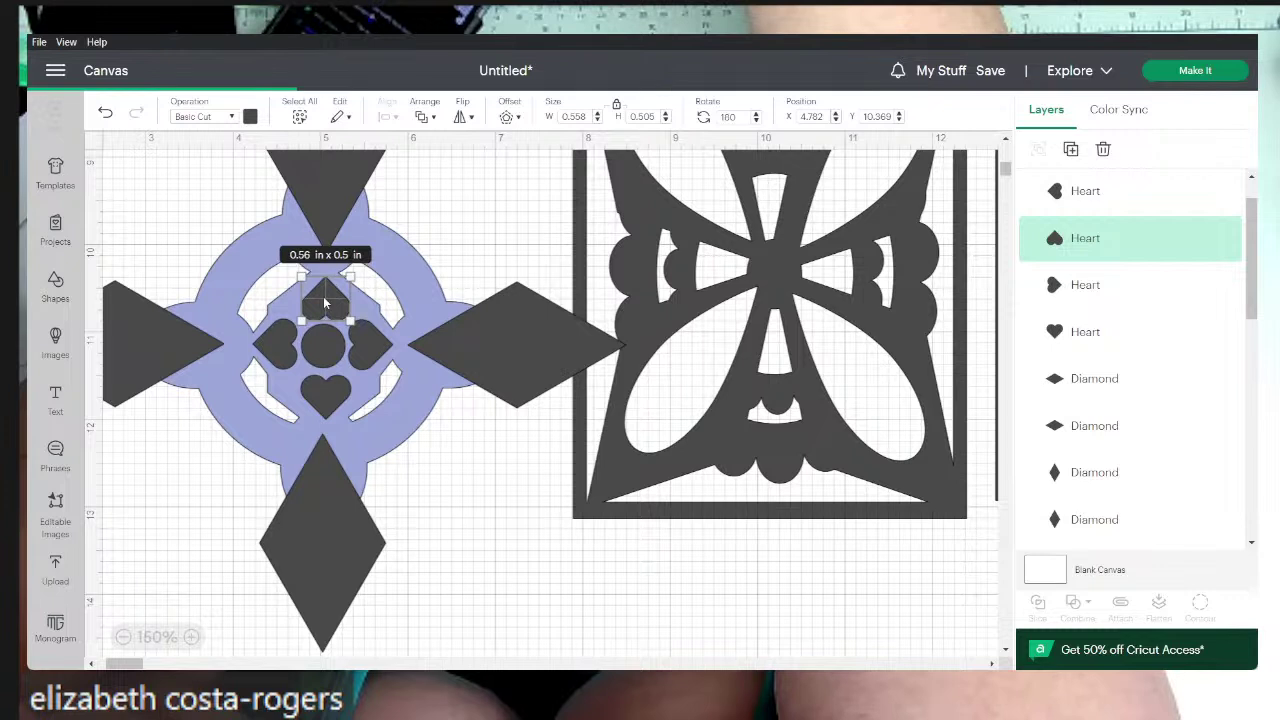
key(Up)
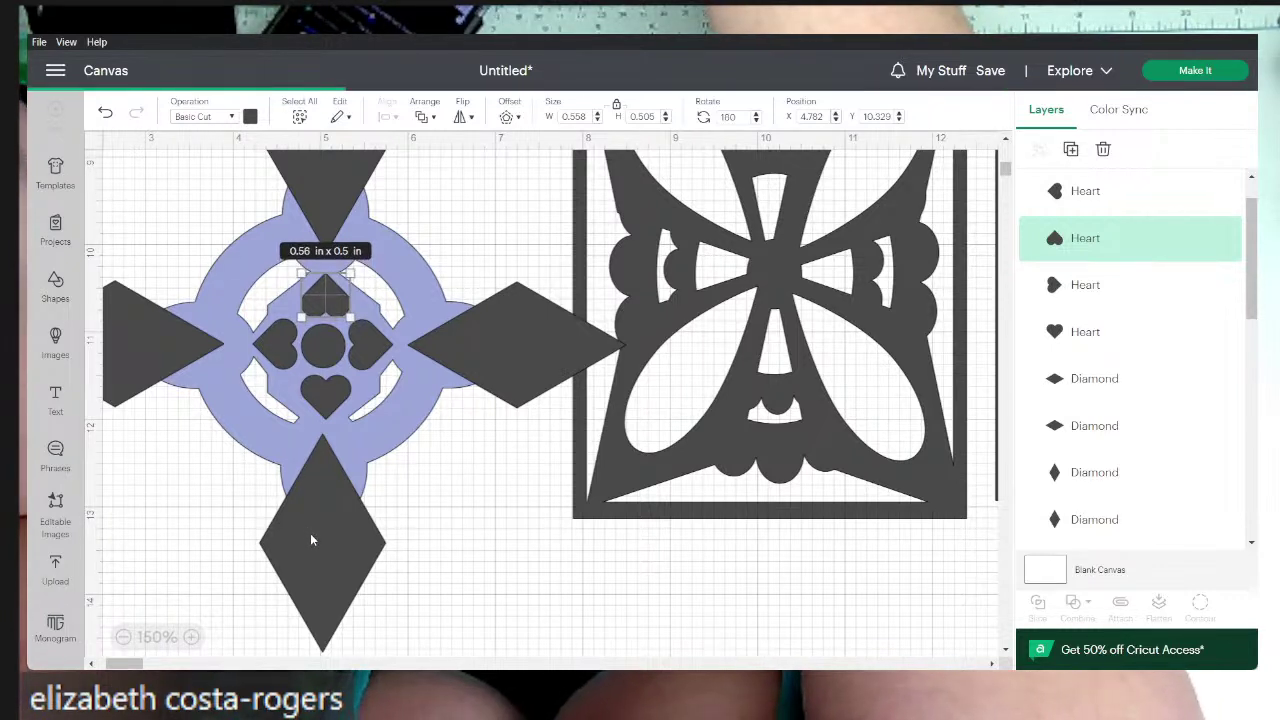
drag(310, 534, 313, 528)
drag(313, 533, 313, 536)
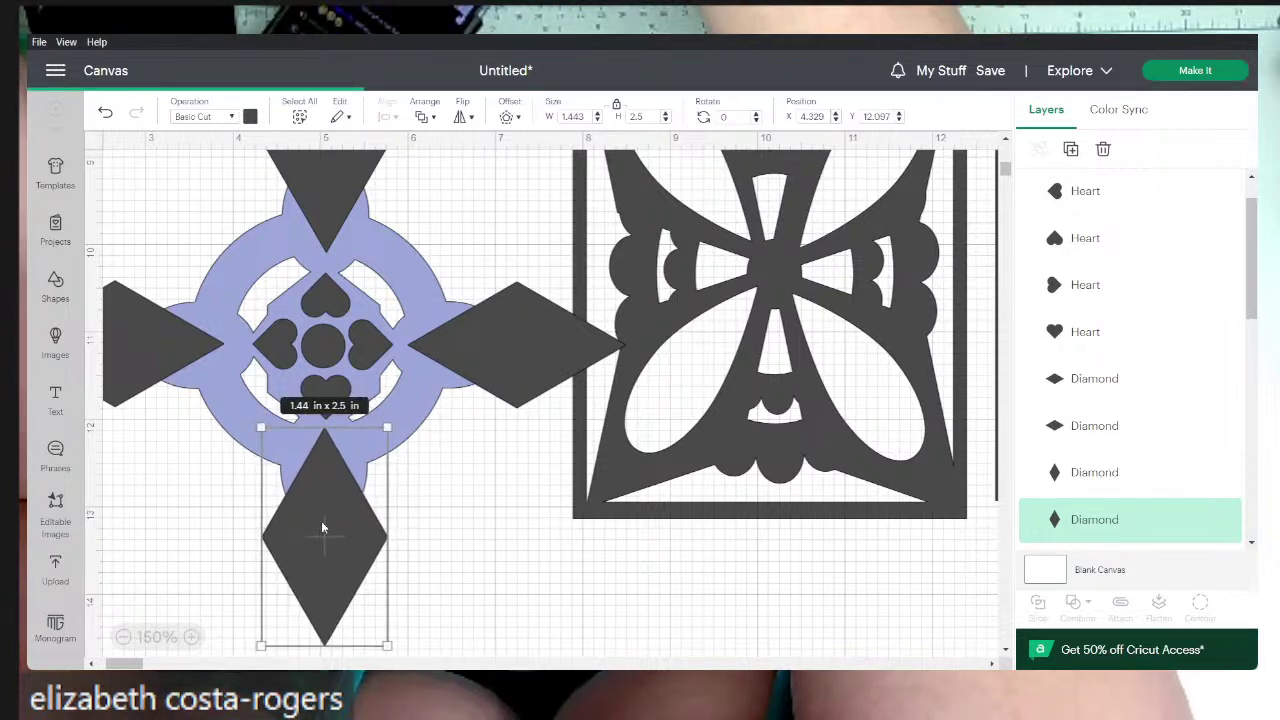
- Nudge the right diamond closer to the hearts, to about X 5.93, Y 10.42
click(481, 350)
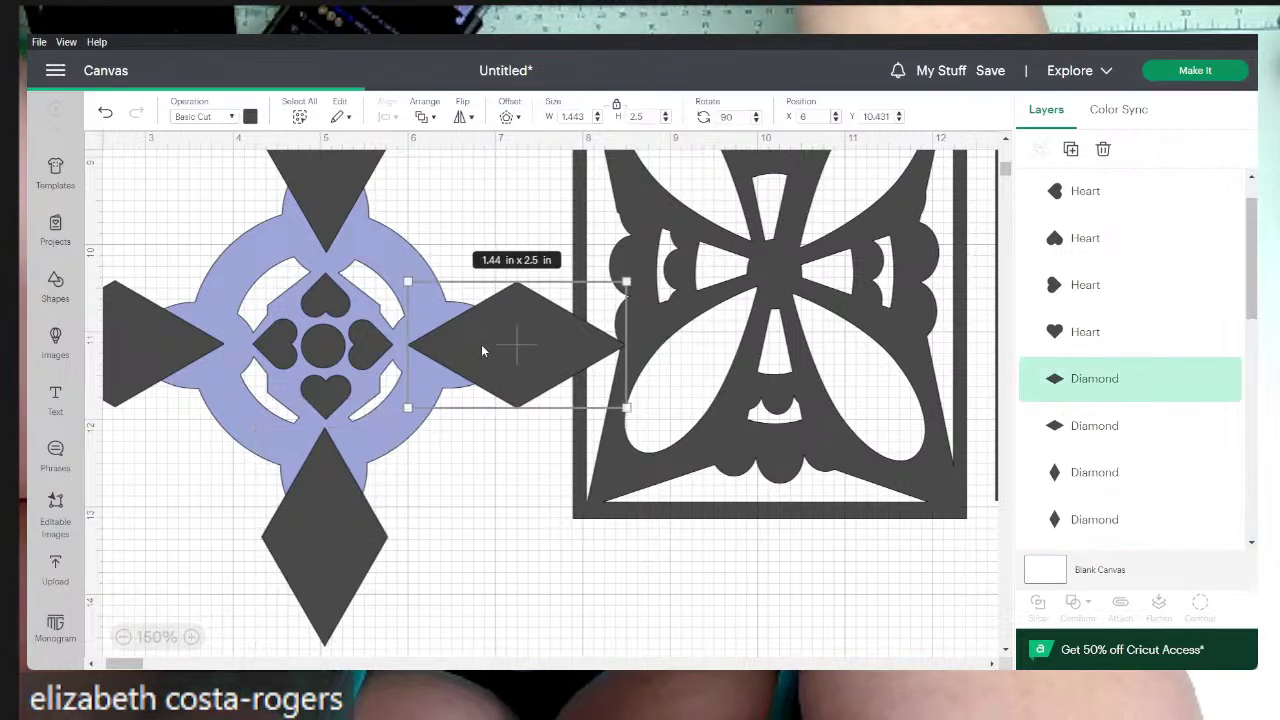
key(Left)
key(Left)
key(Left)
key(Left)
key(Left)
key(Left)
key(Left)
key(Left)
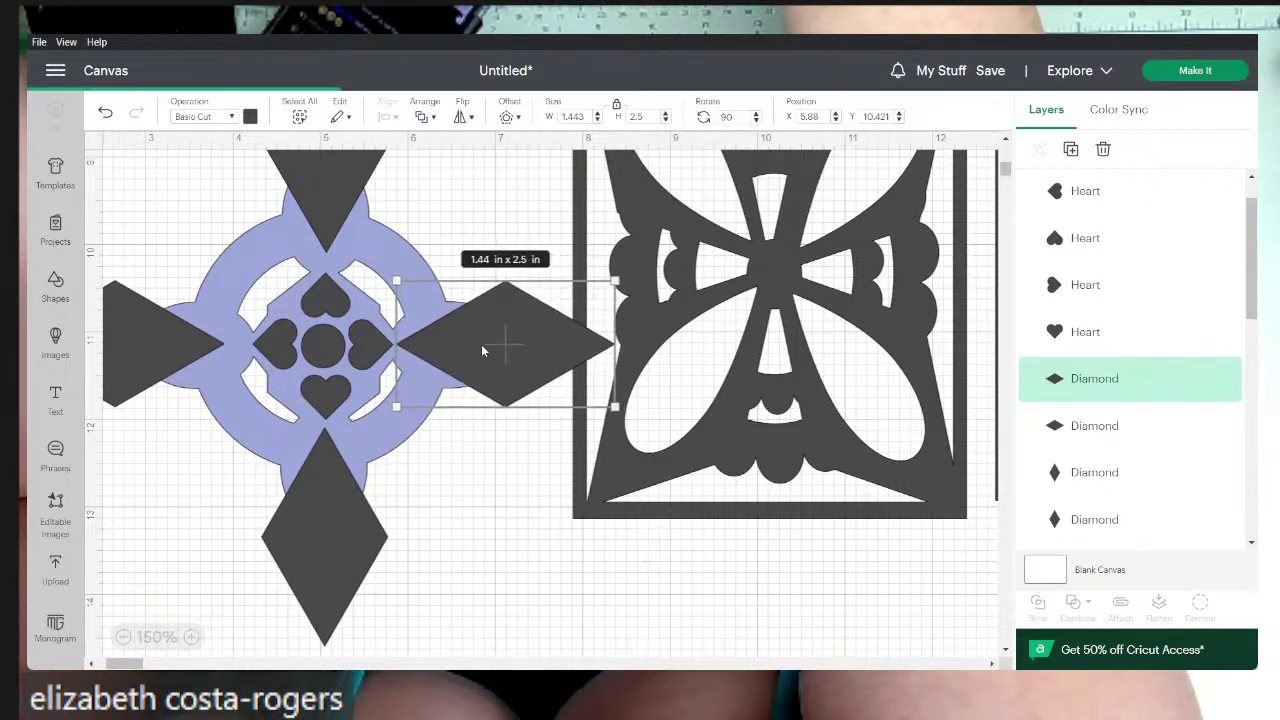
key(Right)
key(Right)
key(Right)
key(Right)
key(Right)
key(Up)
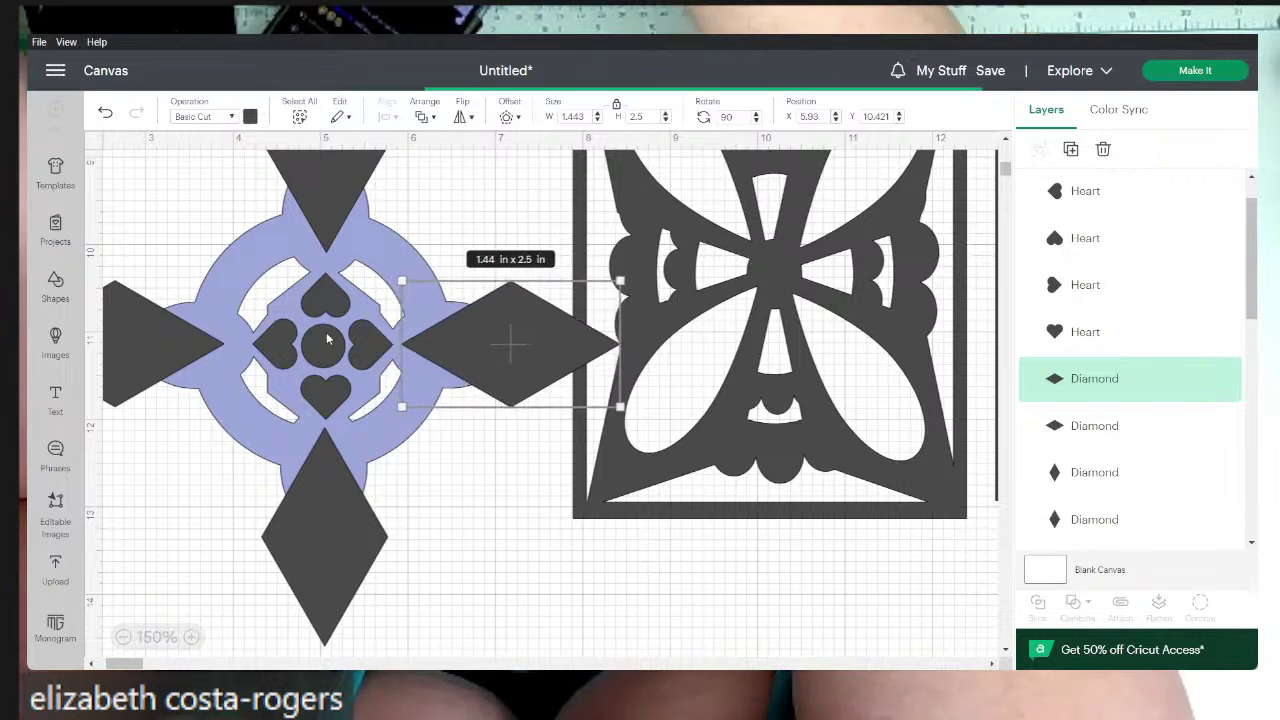
- Nudge the left diamond inward to about X 1.63, Y 10.42, leaving a small gap before the left heart
click(185, 345)
key(Right)
key(Right)
key(Right)
key(Right)
key(Right)
key(Right)
key(Right)
key(Right)
key(Right)
key(Right)
key(Right)
key(Right)
key(Right)
key(Right)
key(Right)
key(Right)
key(Right)
key(Right)
key(Right)
key(Right)
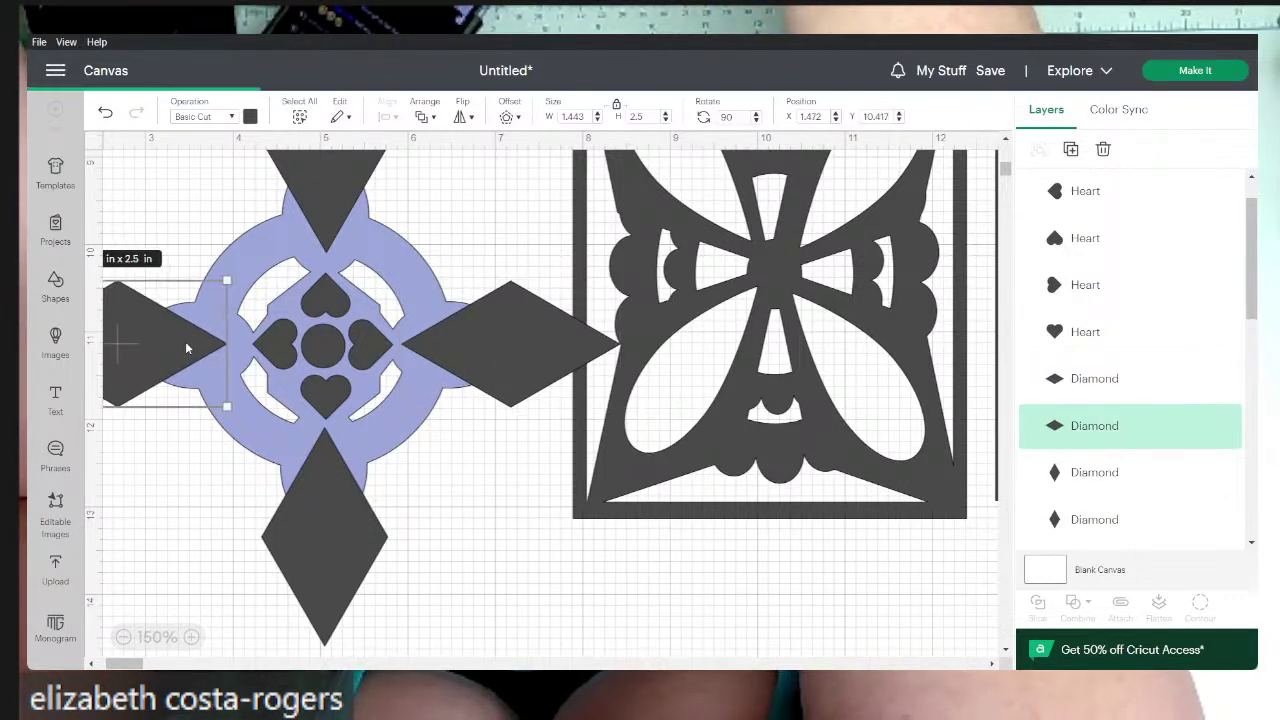
key(Left)
key(Left)
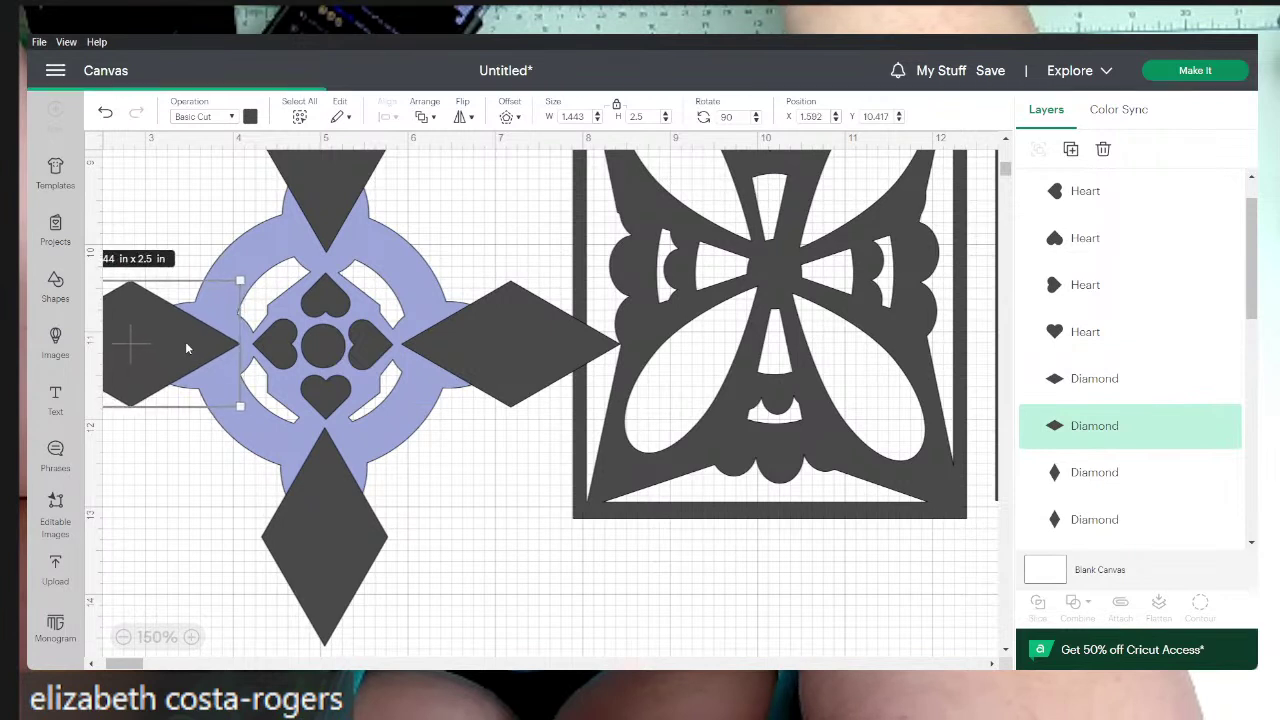
key(Right)
key(Right)
key(Right)
key(Right)
key(Right)
key(Right)
key(Right)
key(Right)
key(Right)
key(Right)
key(Right)
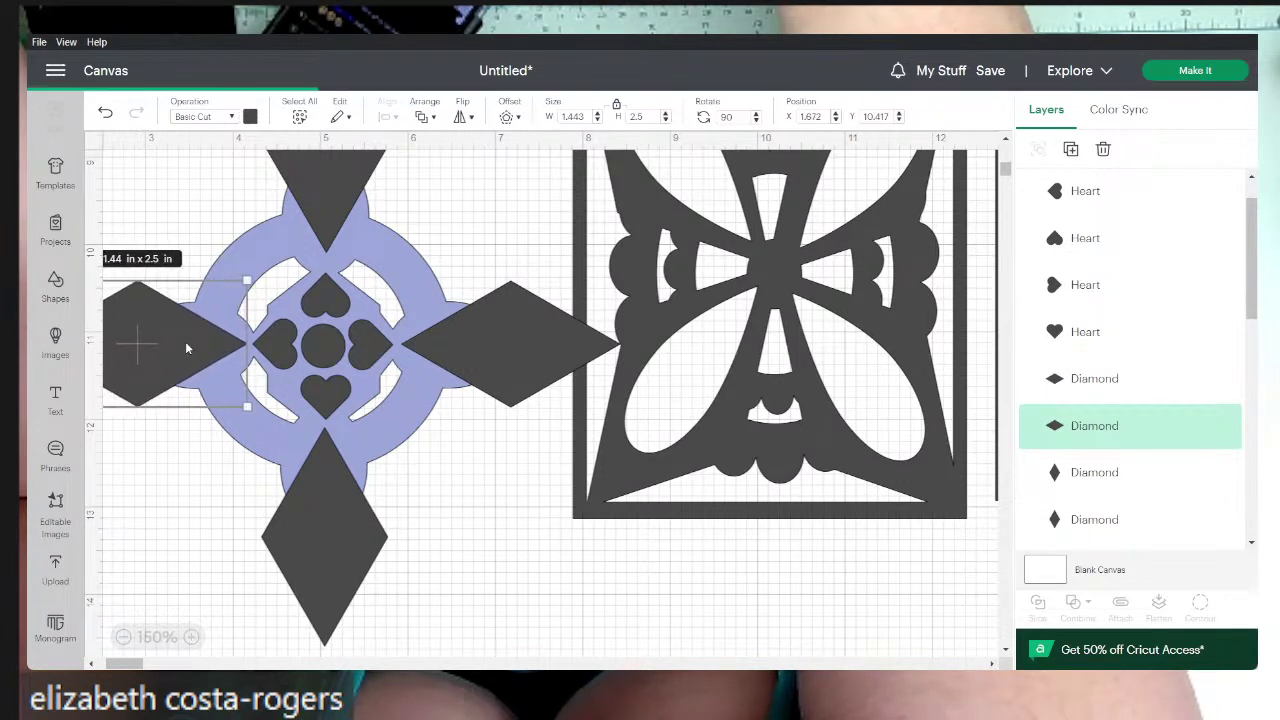
key(Down)
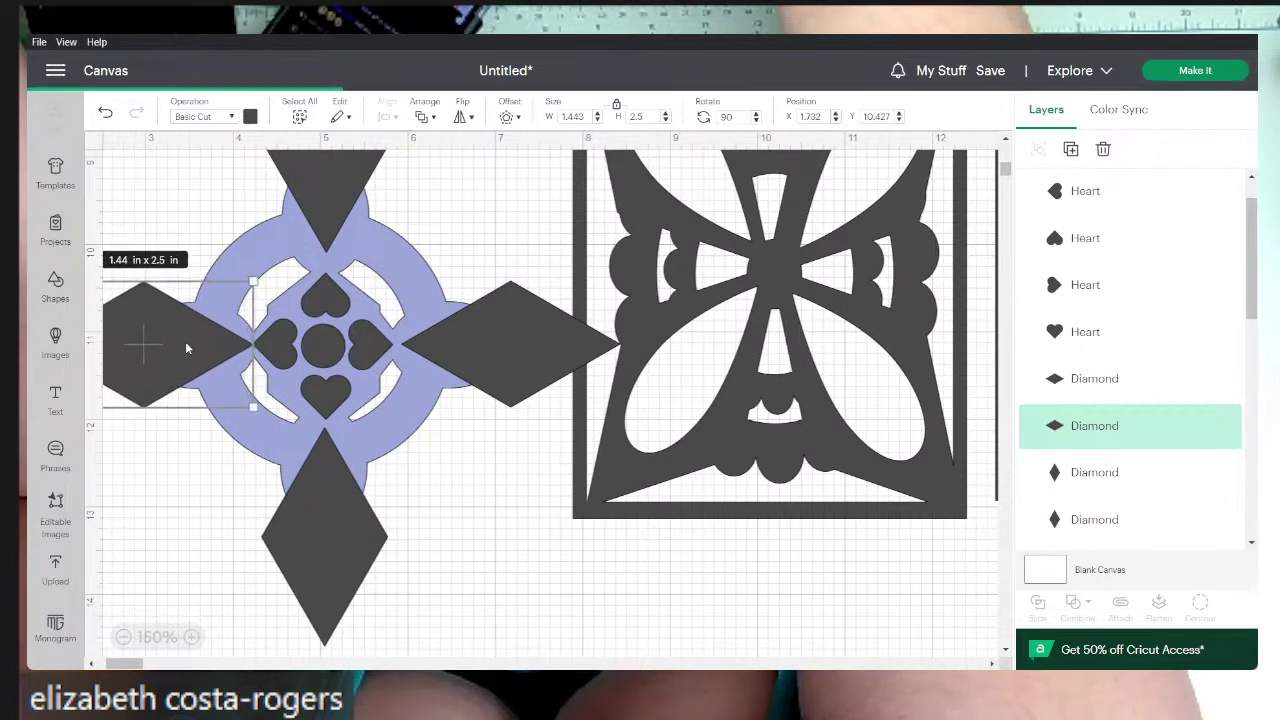
key(Left)
key(Left)
key(Left)
key(Left)
key(Left)
key(Left)
key(Left)
key(Left)
key(Left)
key(Left)
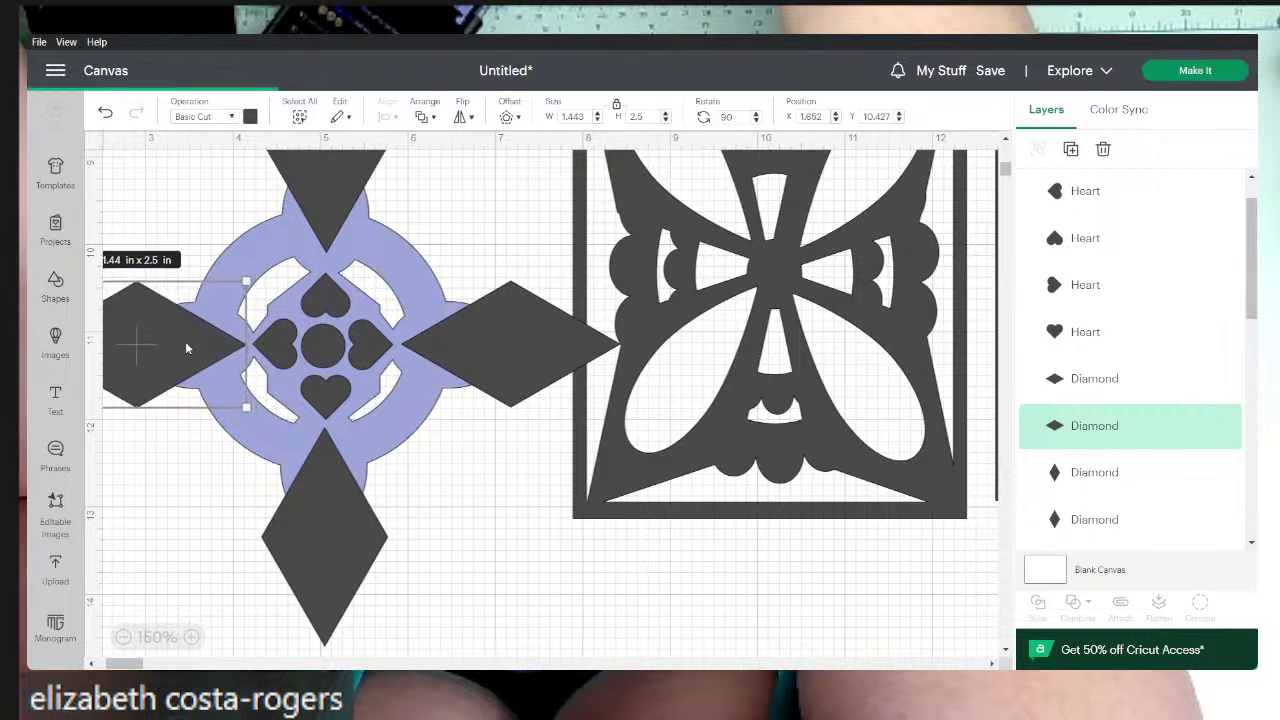
- Nudge the upper diamond down toward the upside-down heart, to about X 4.34, Y 7.76
click(331, 201)
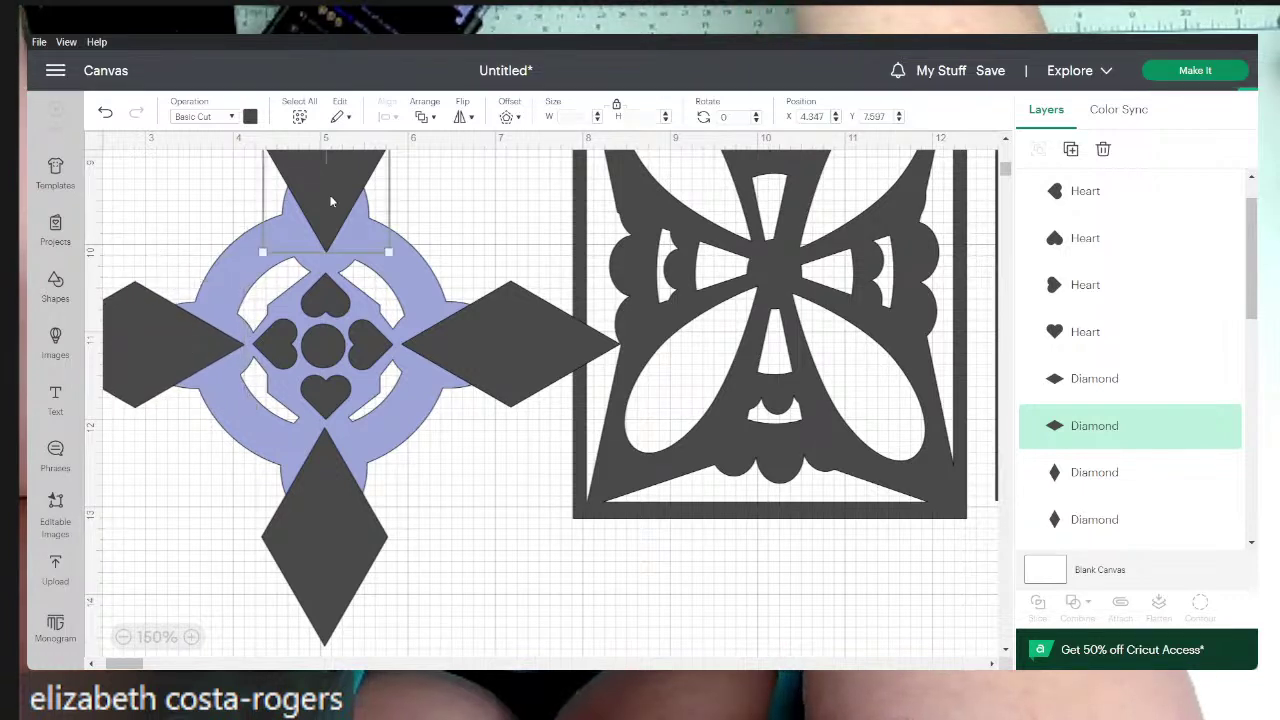
key(Down)
key(Down)
key(Down)
key(Down)
key(Down)
key(Down)
key(Down)
key(Down)
key(Down)
key(Down)
key(Down)
key(Down)
key(Down)
key(Down)
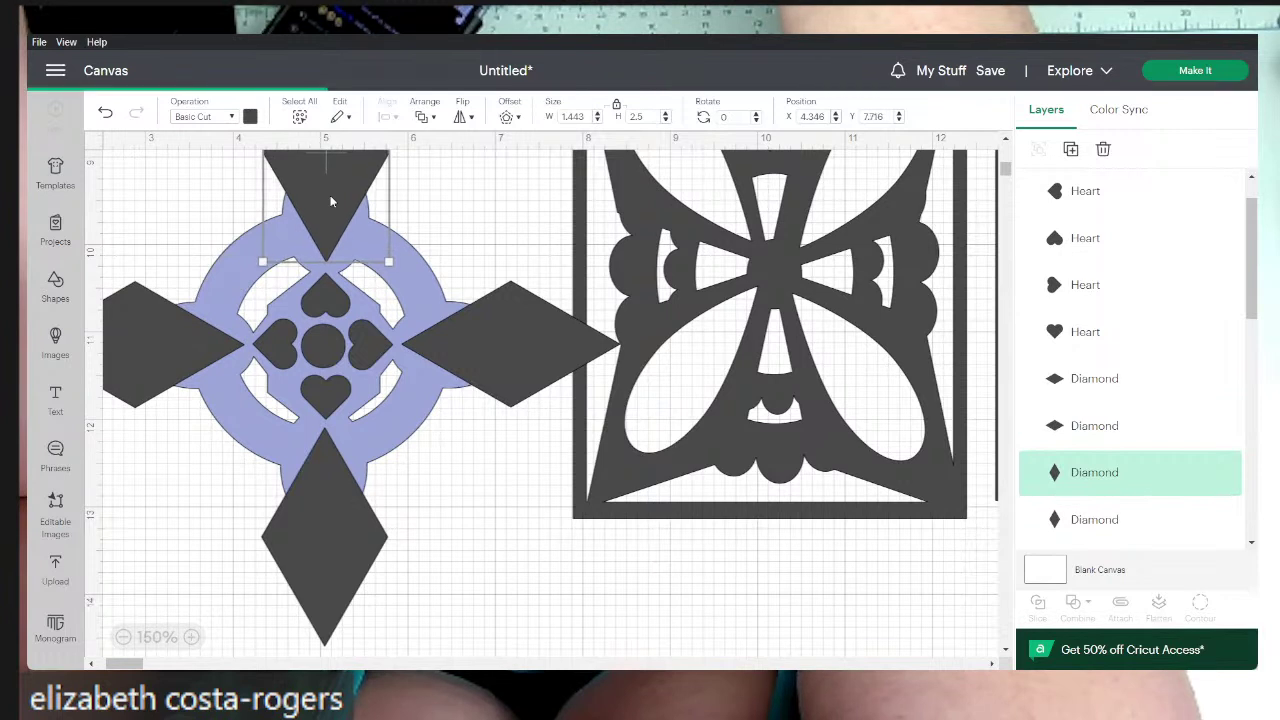
key(Down)
key(Down)
key(Down)
key(Down)
key(Down)
key(Down)
key(Down)
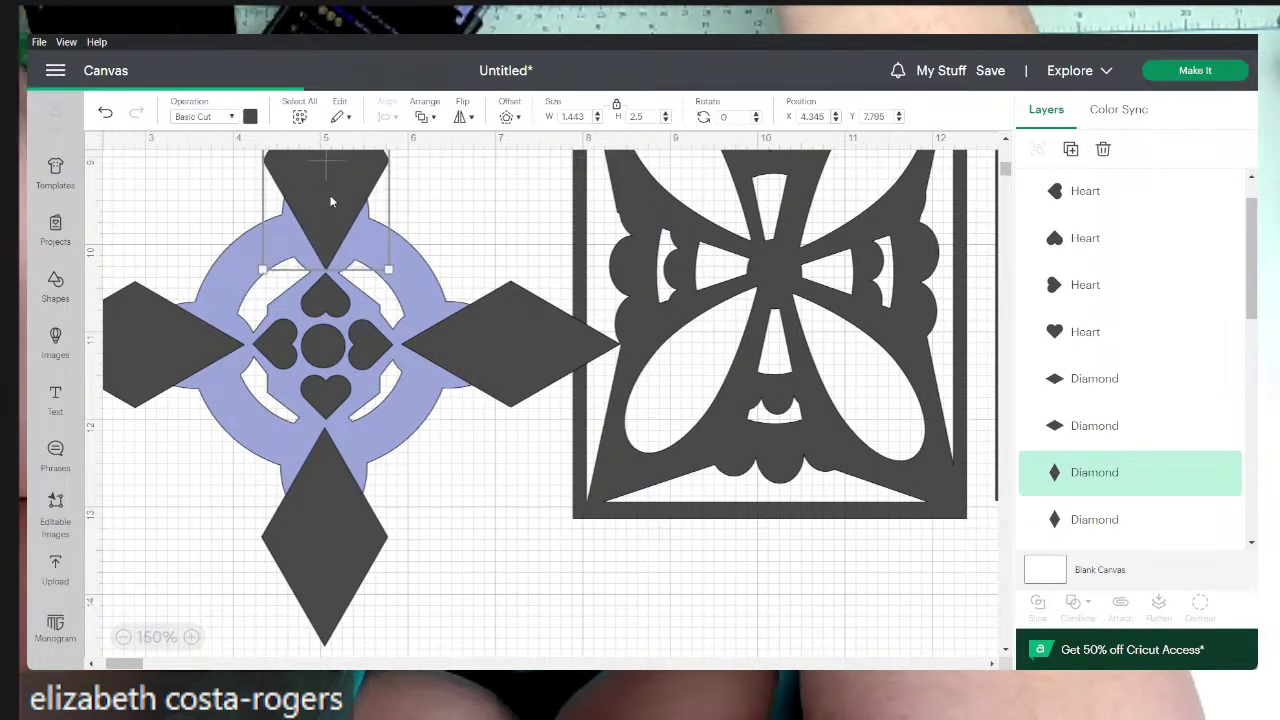
key(Up)
key(Up)
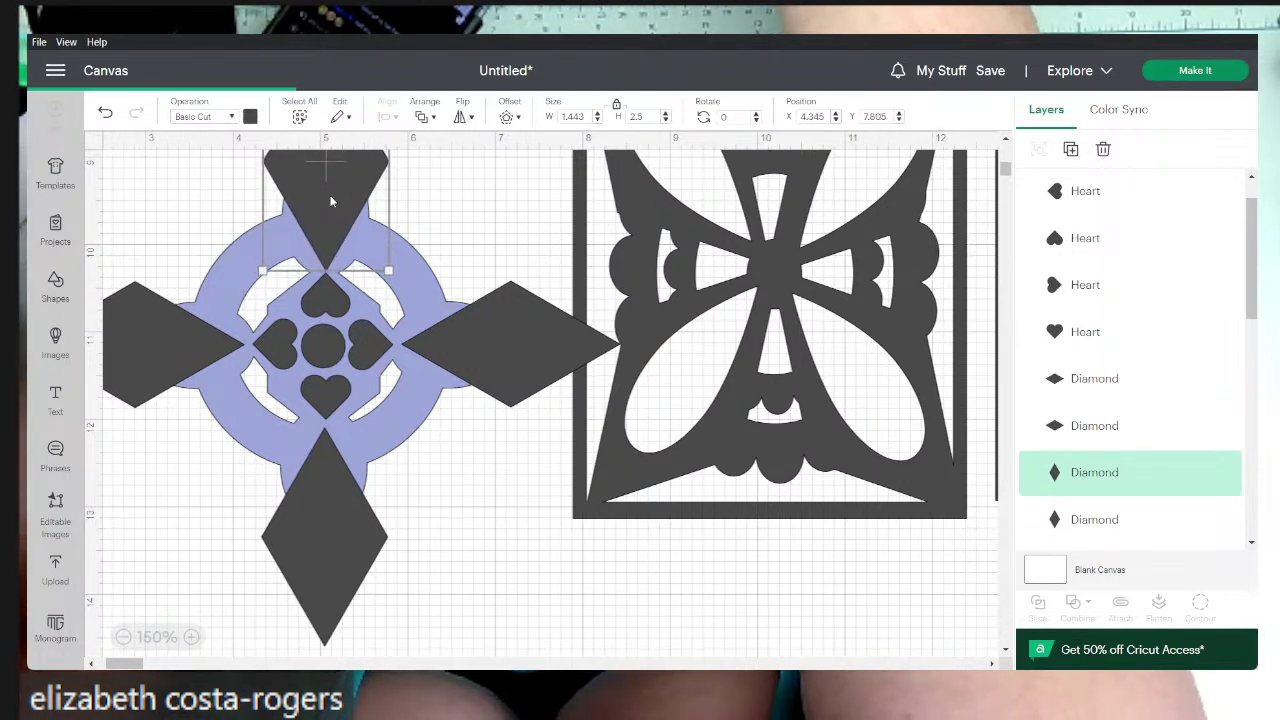
key(Left)
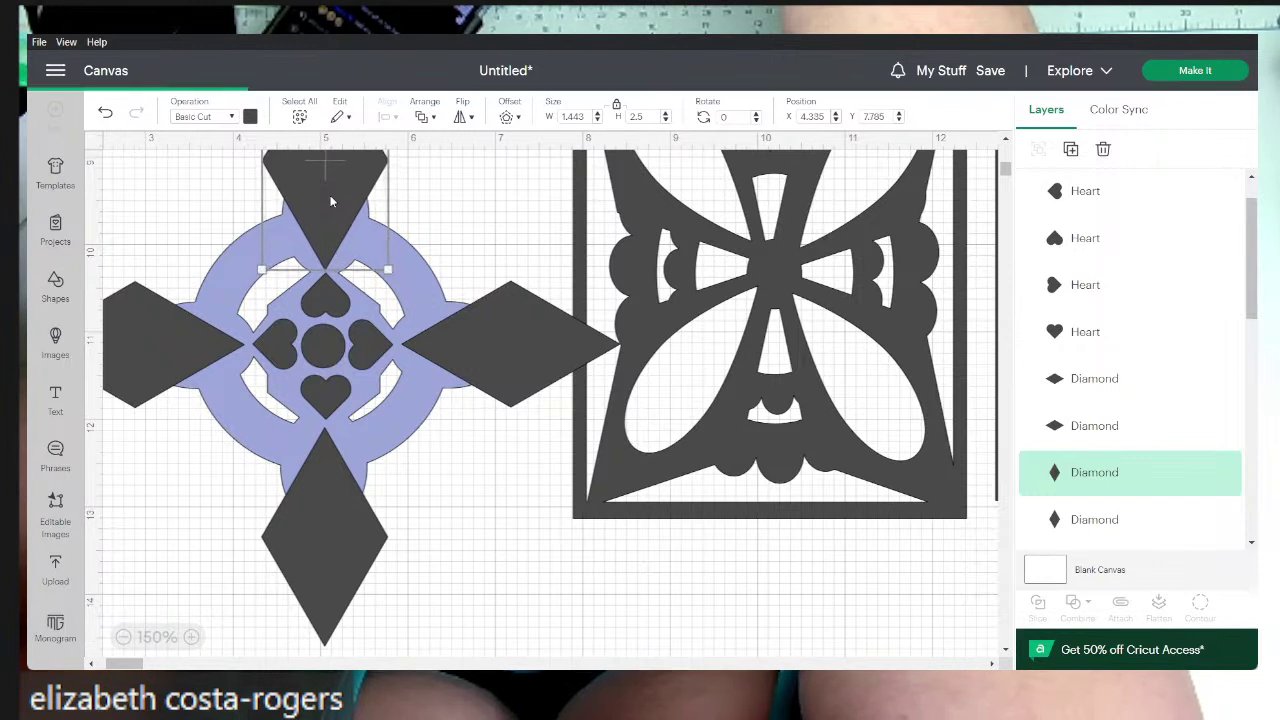
key(Up)
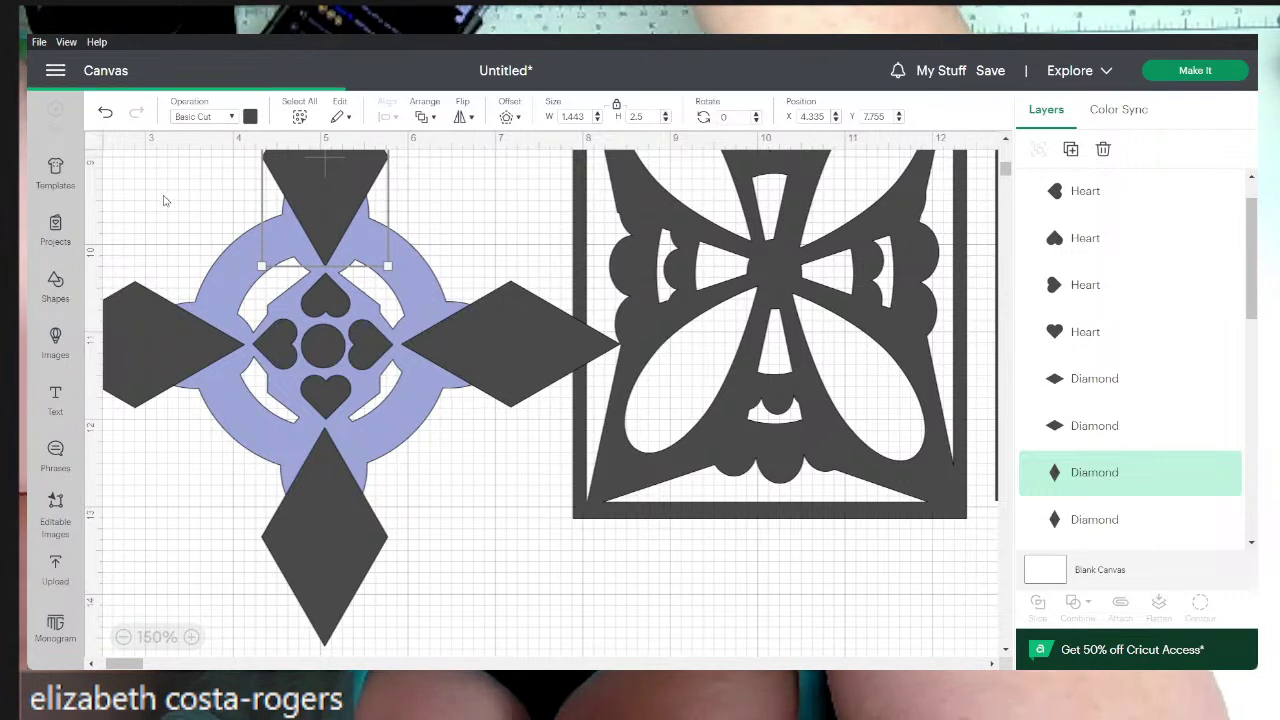
- Move the welded ring away from the diamonds, hearts and circle, and undo the move
drag(242, 277, 492, 517)
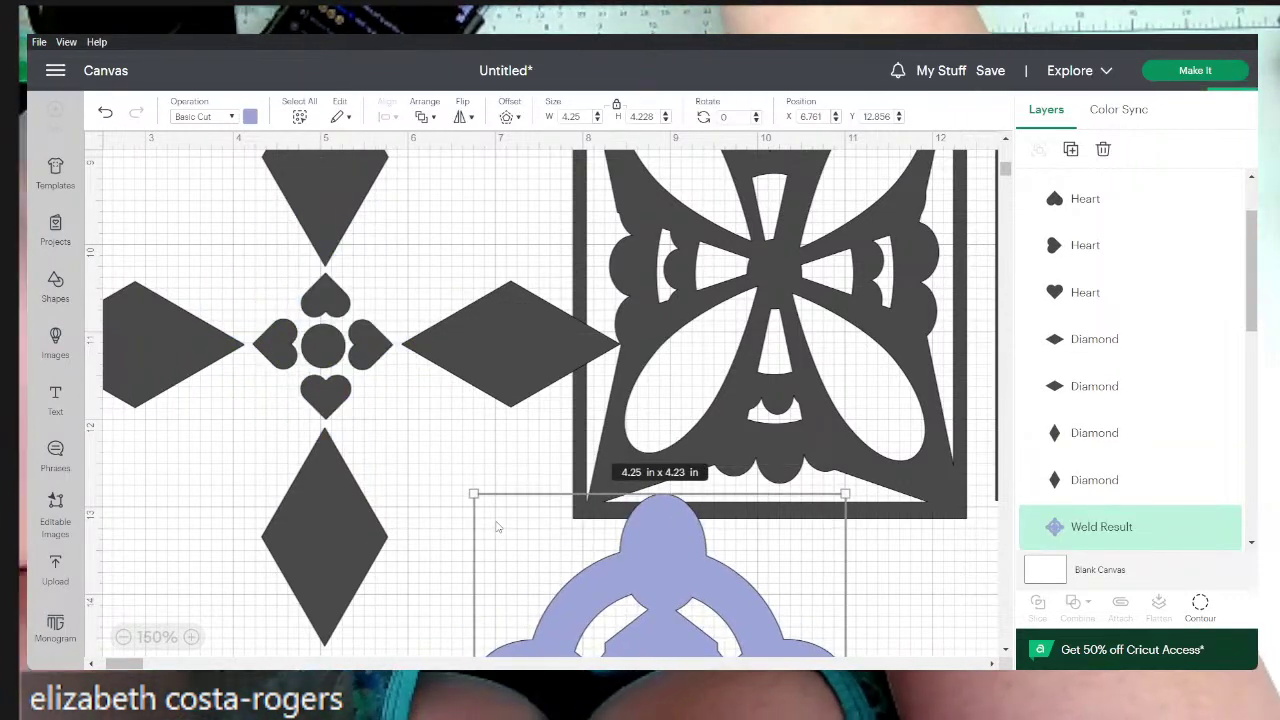
click(137, 491)
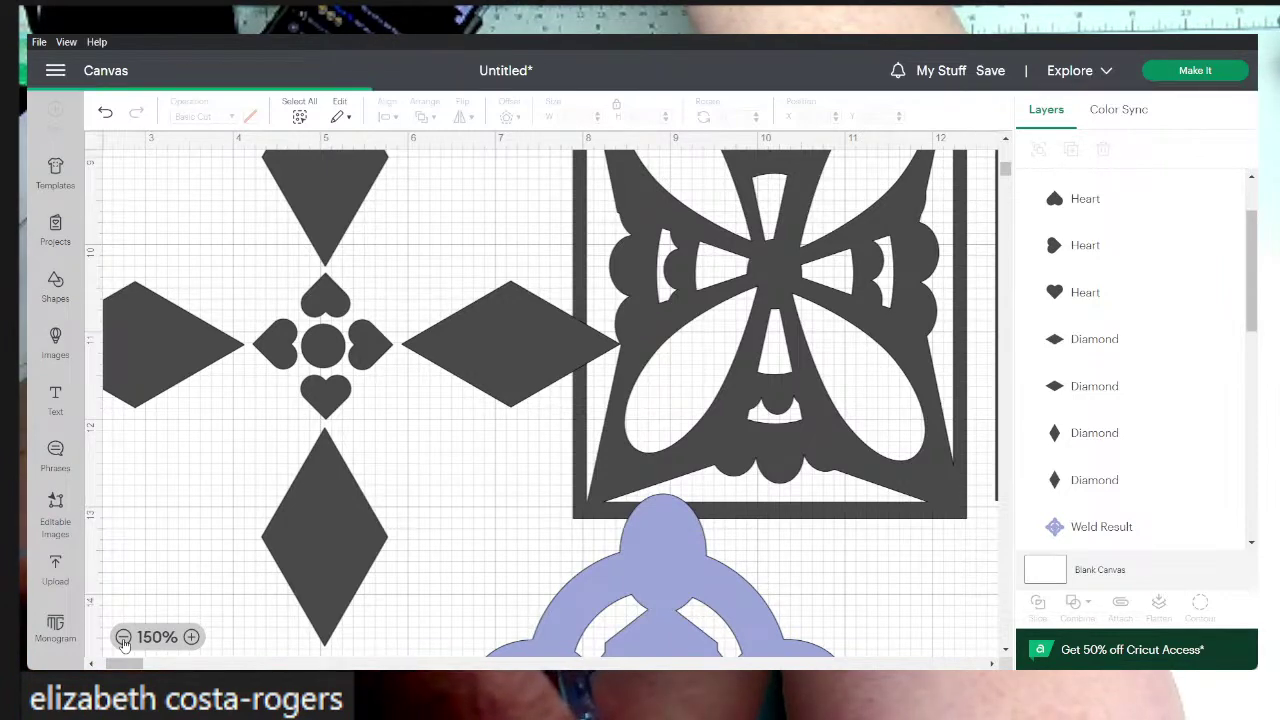
click(123, 638)
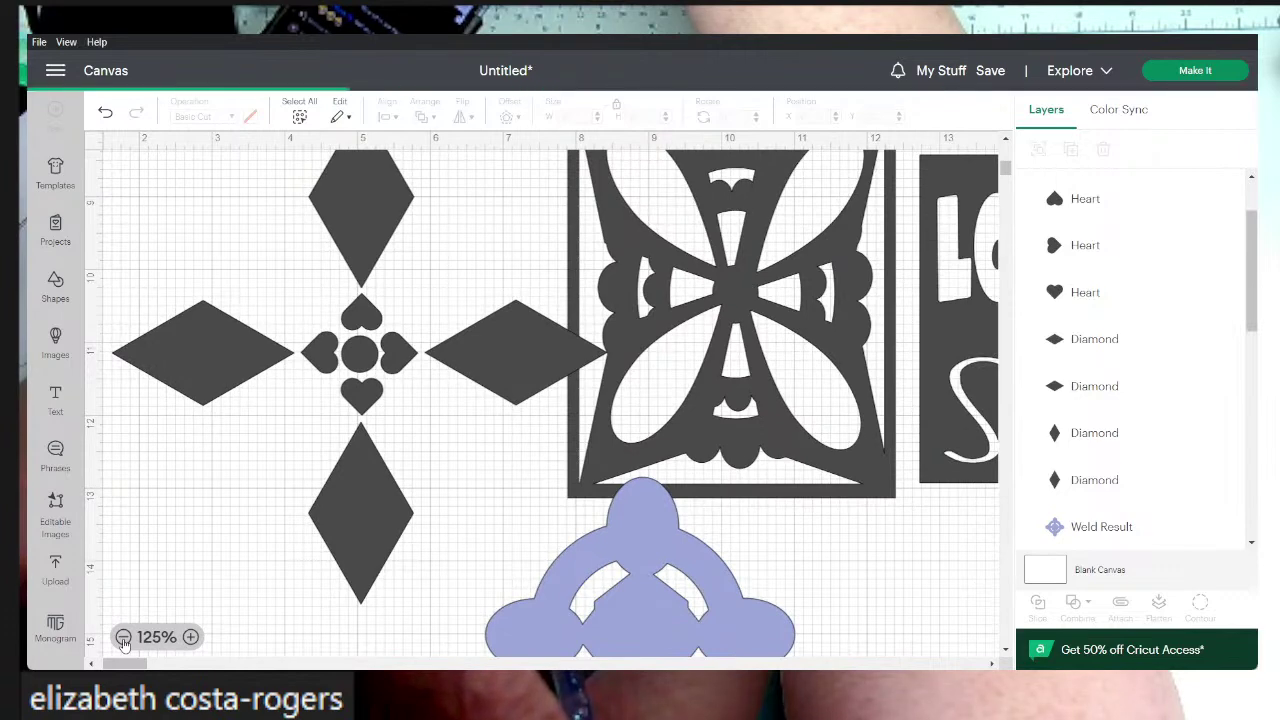
key(ctrl+z)
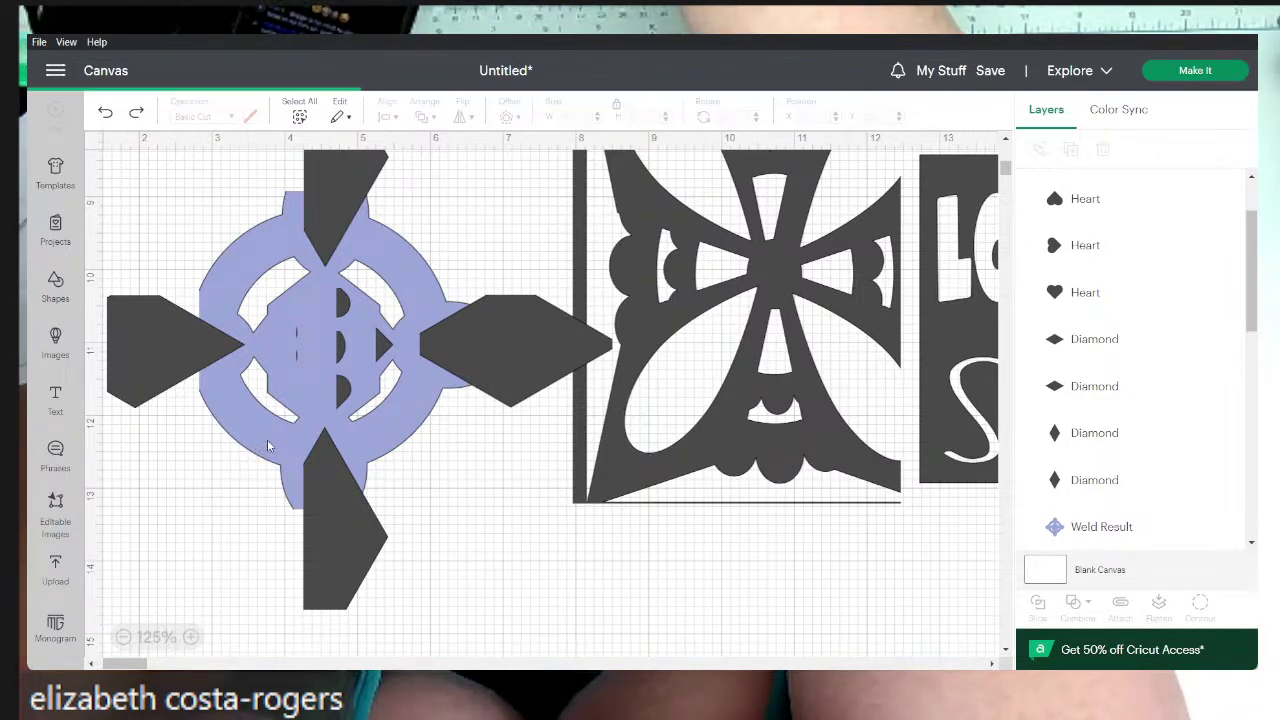
- Select the whole design together: the welded ring, four diamonds, four hearts and circle
click(124, 638)
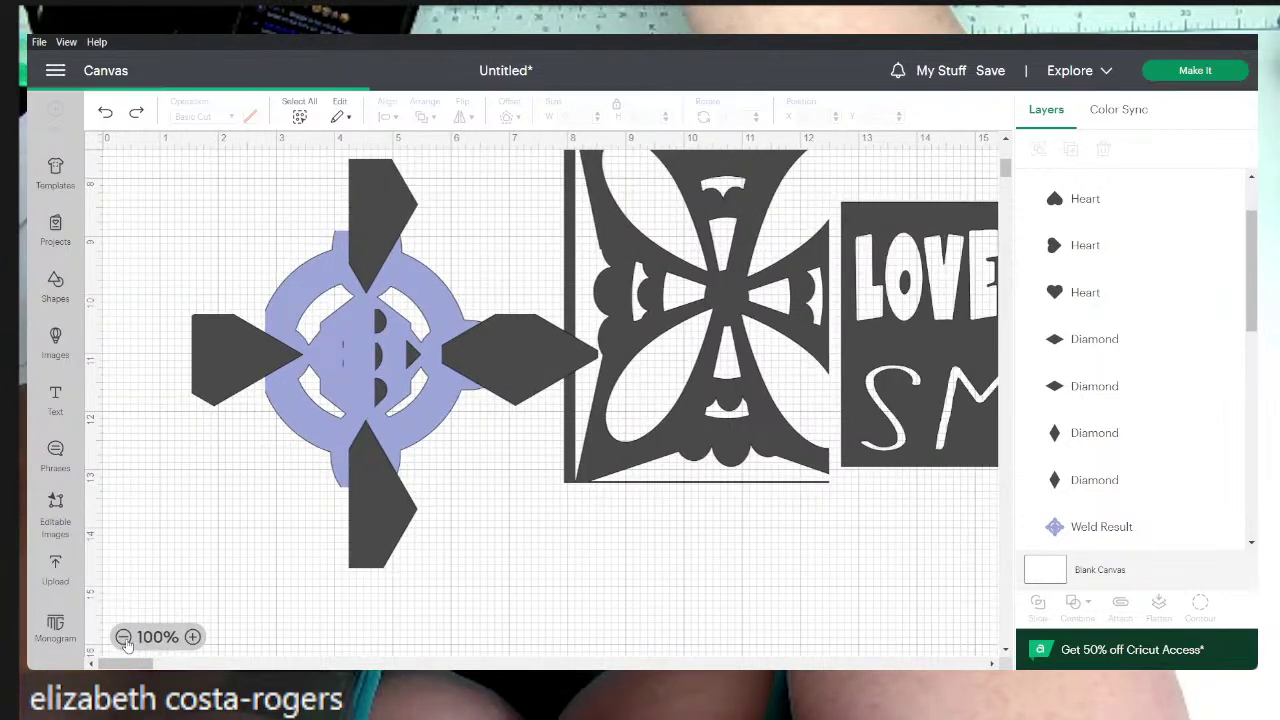
click(124, 638)
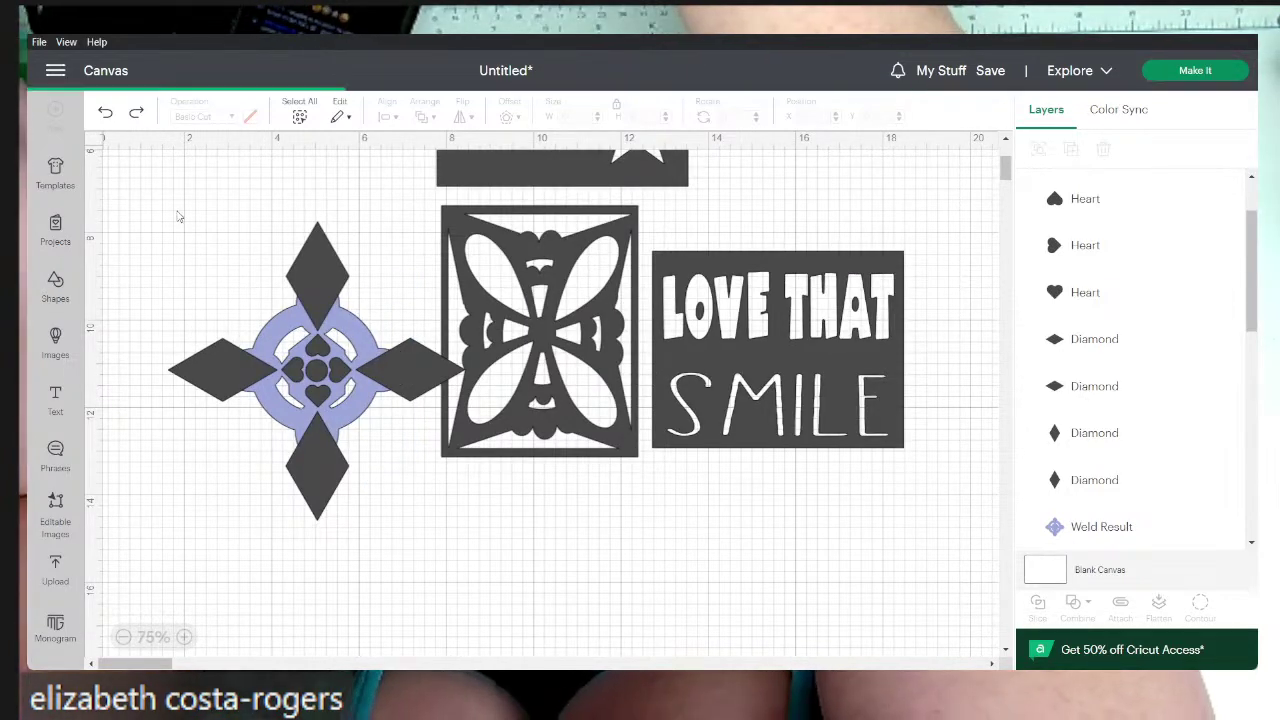
drag(173, 205, 381, 474)
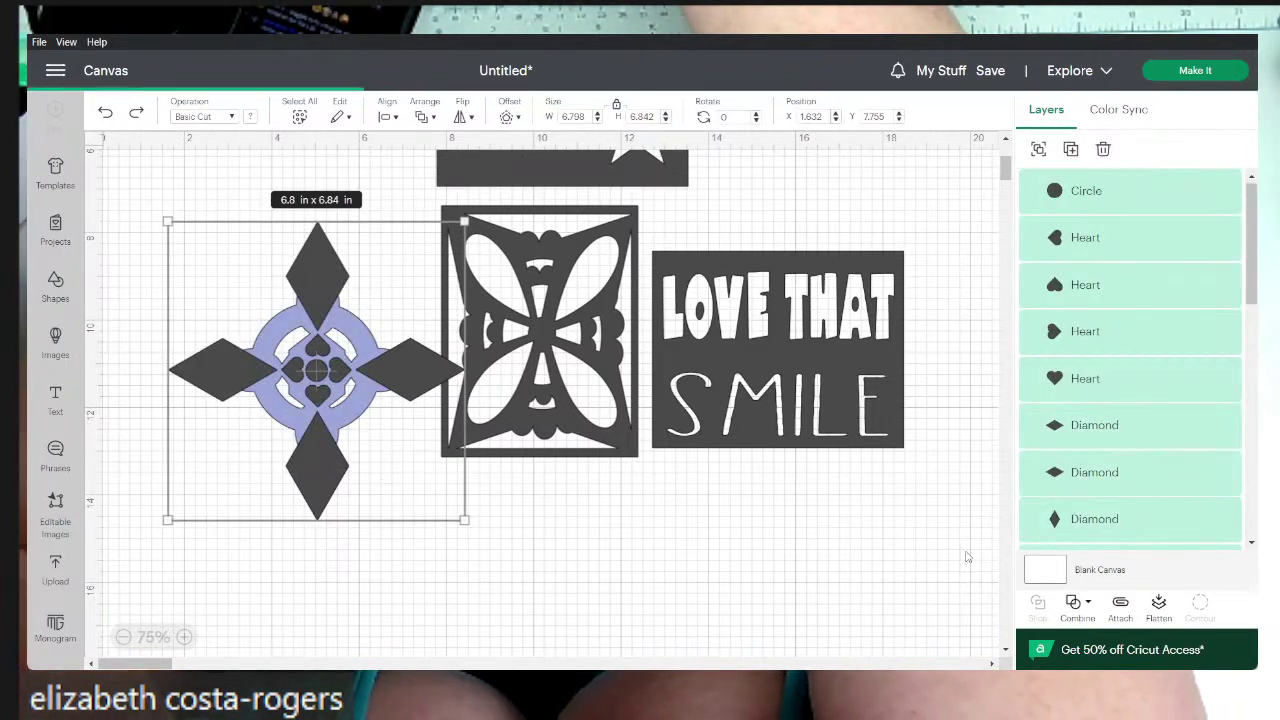
click(1089, 613)
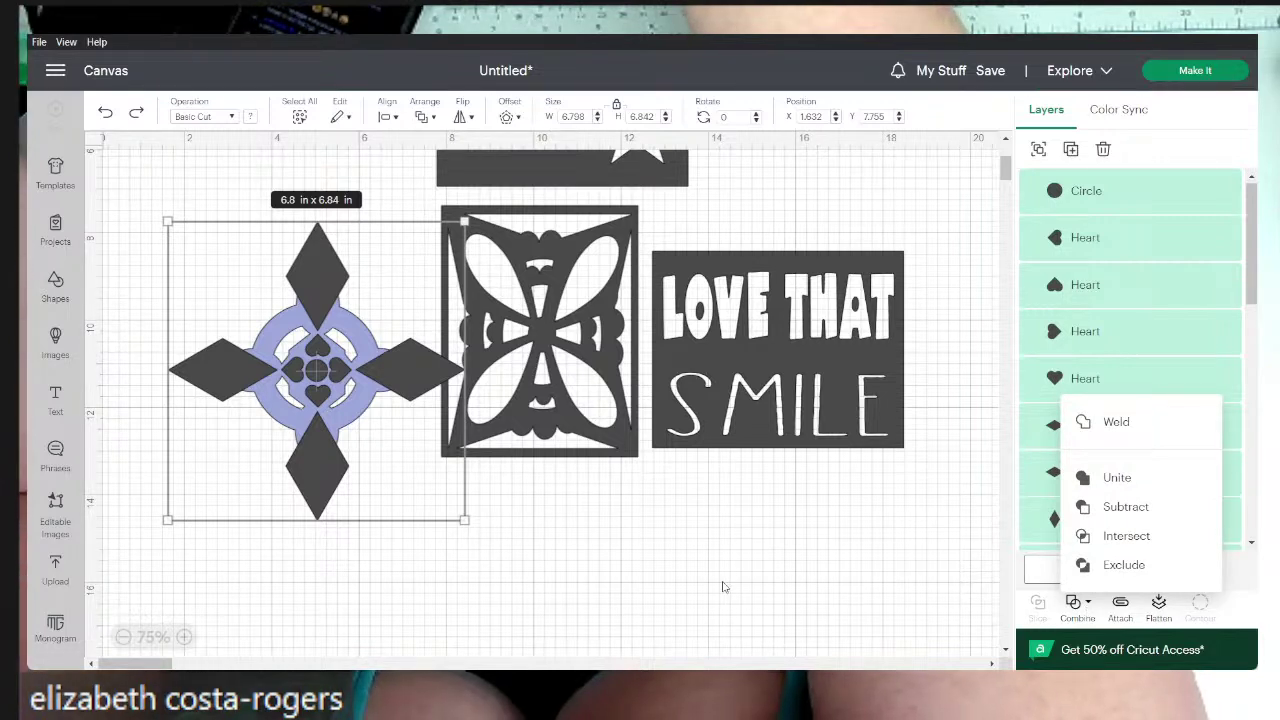
click(580, 529)
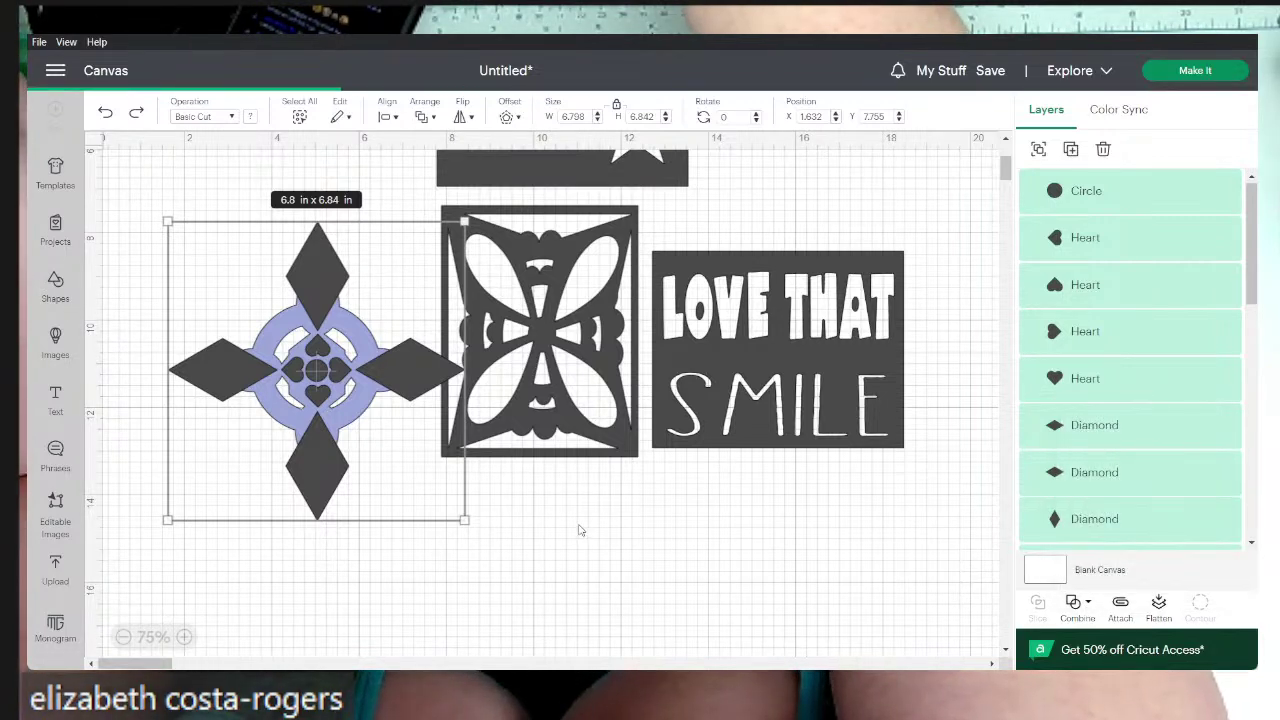
click(580, 529)
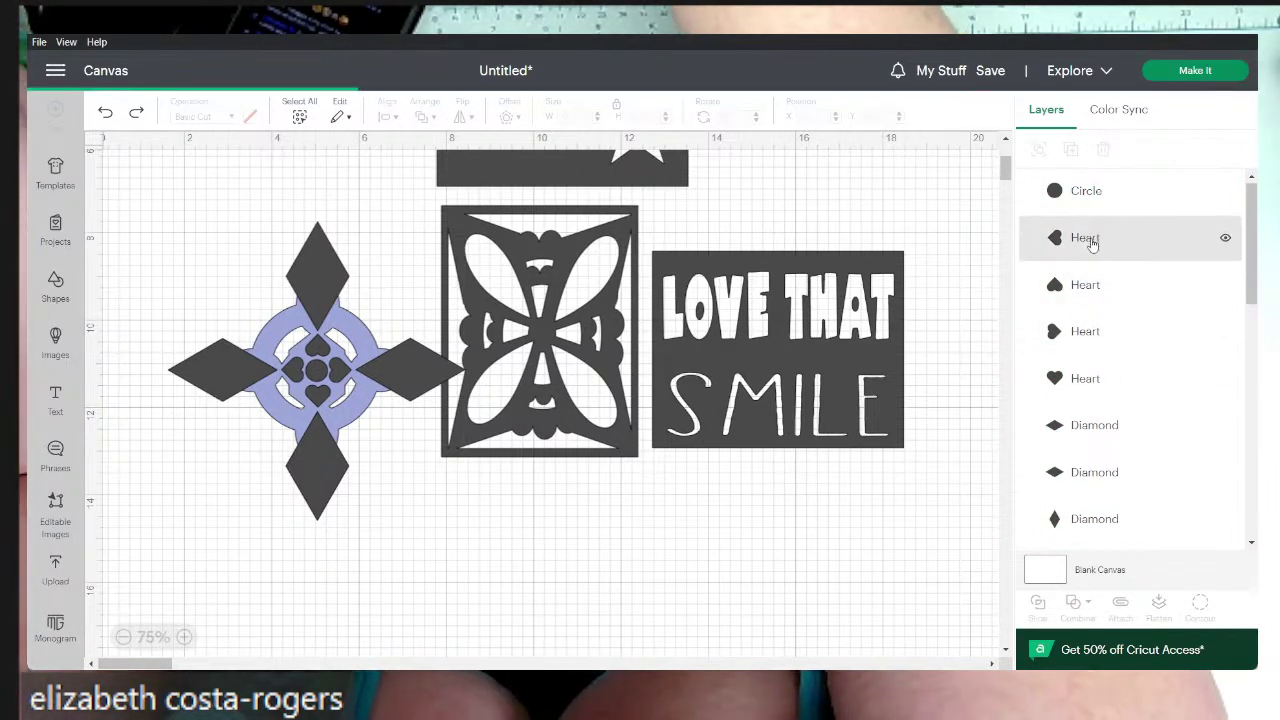
- Subtract the central circle and four hearts from the blue welded ring, leaving the four outer diamonds out of the selection
click(1092, 181)
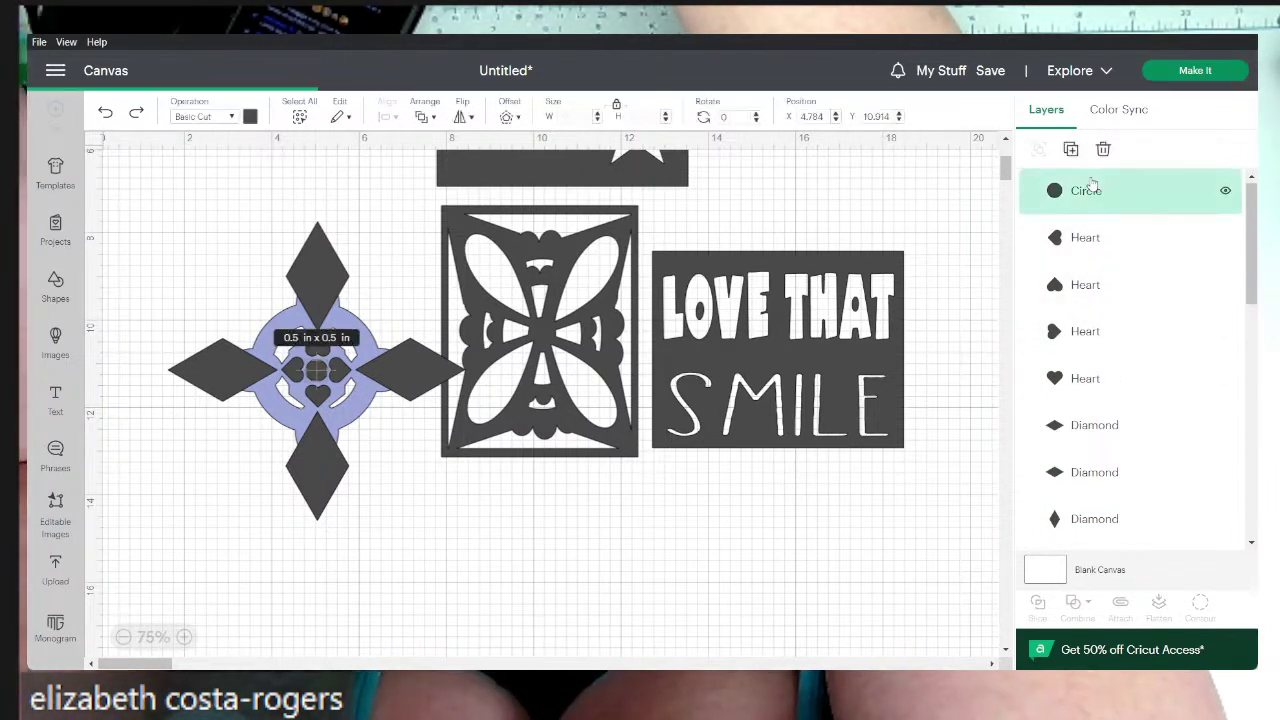
shift+click(1092, 240)
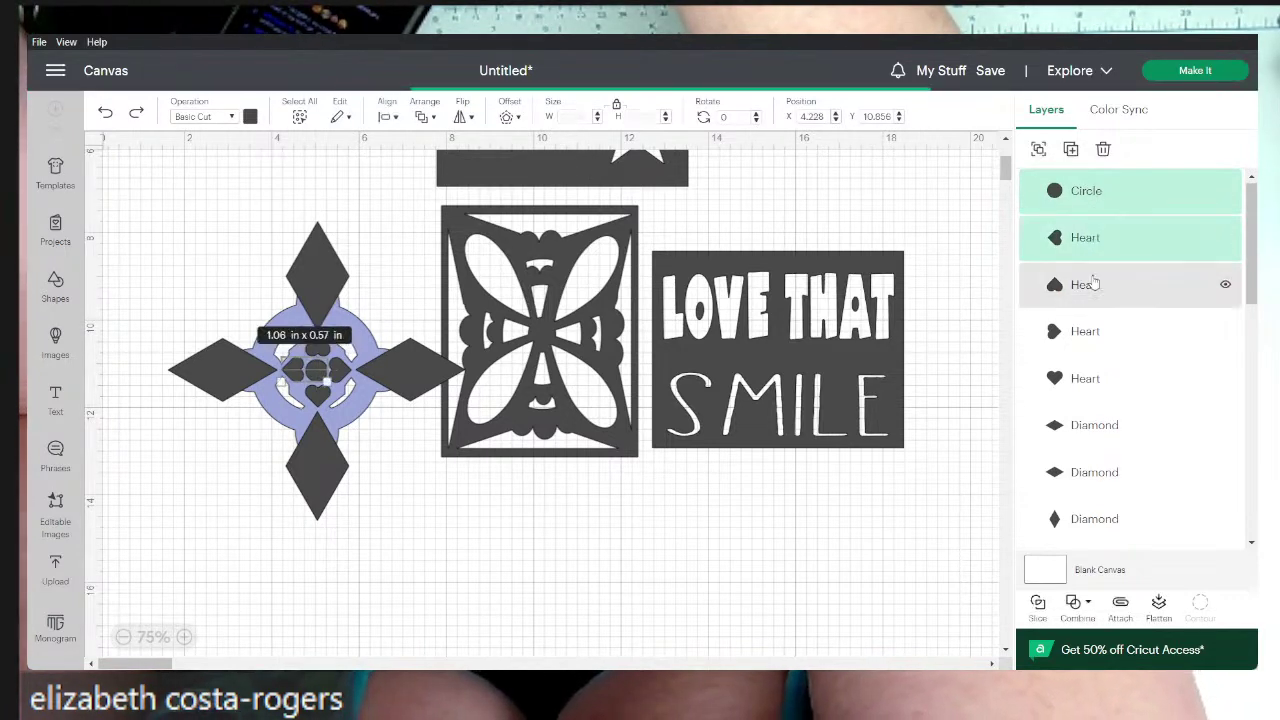
shift+click(1091, 348)
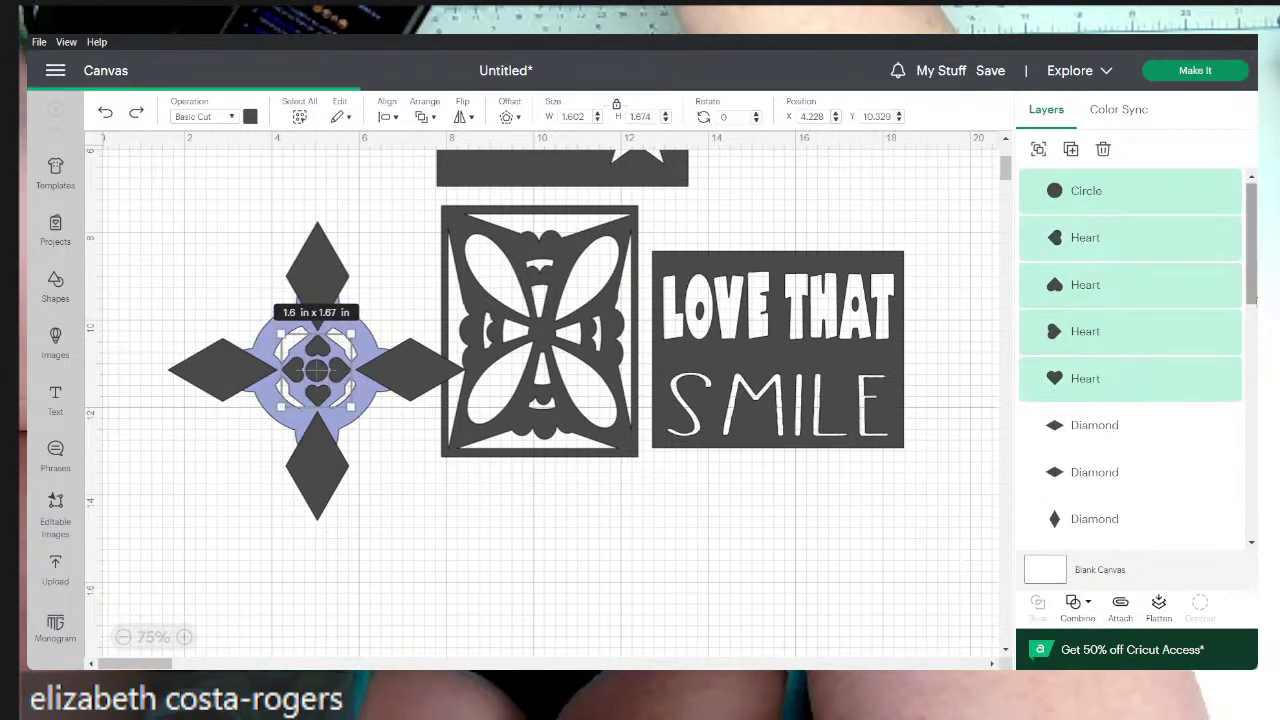
drag(1253, 296, 1253, 367)
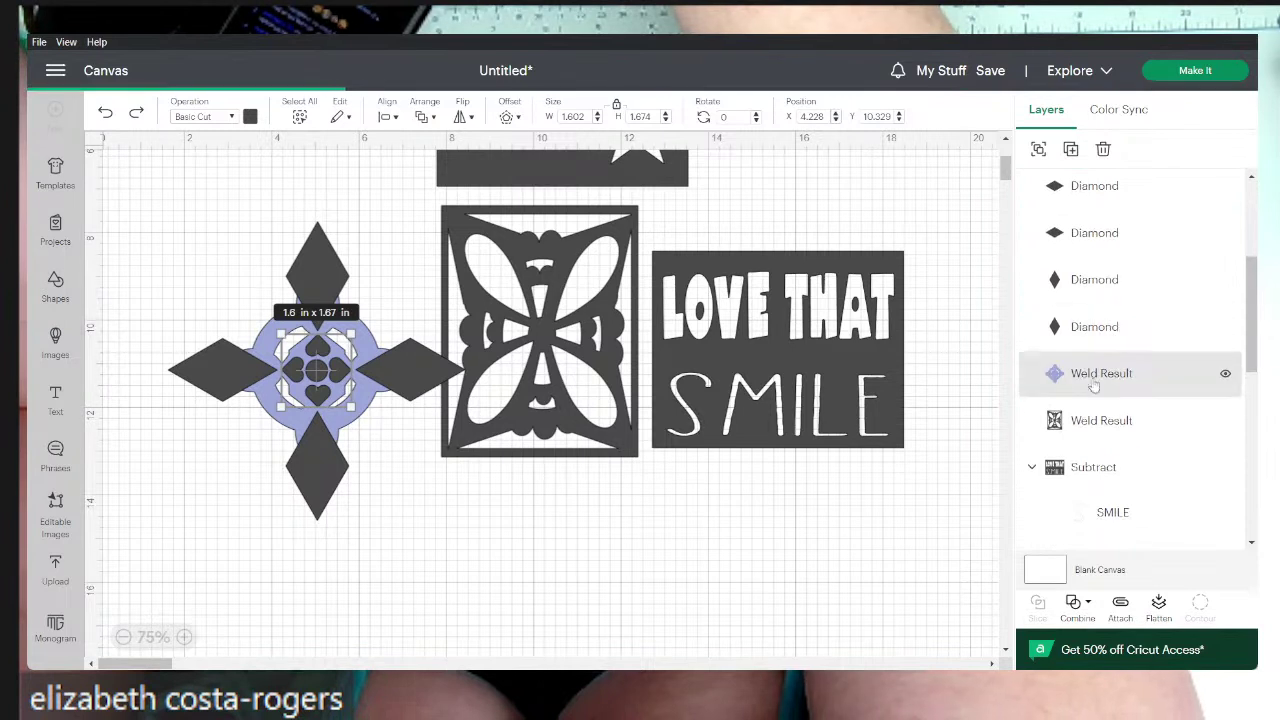
key(ctrl+z)
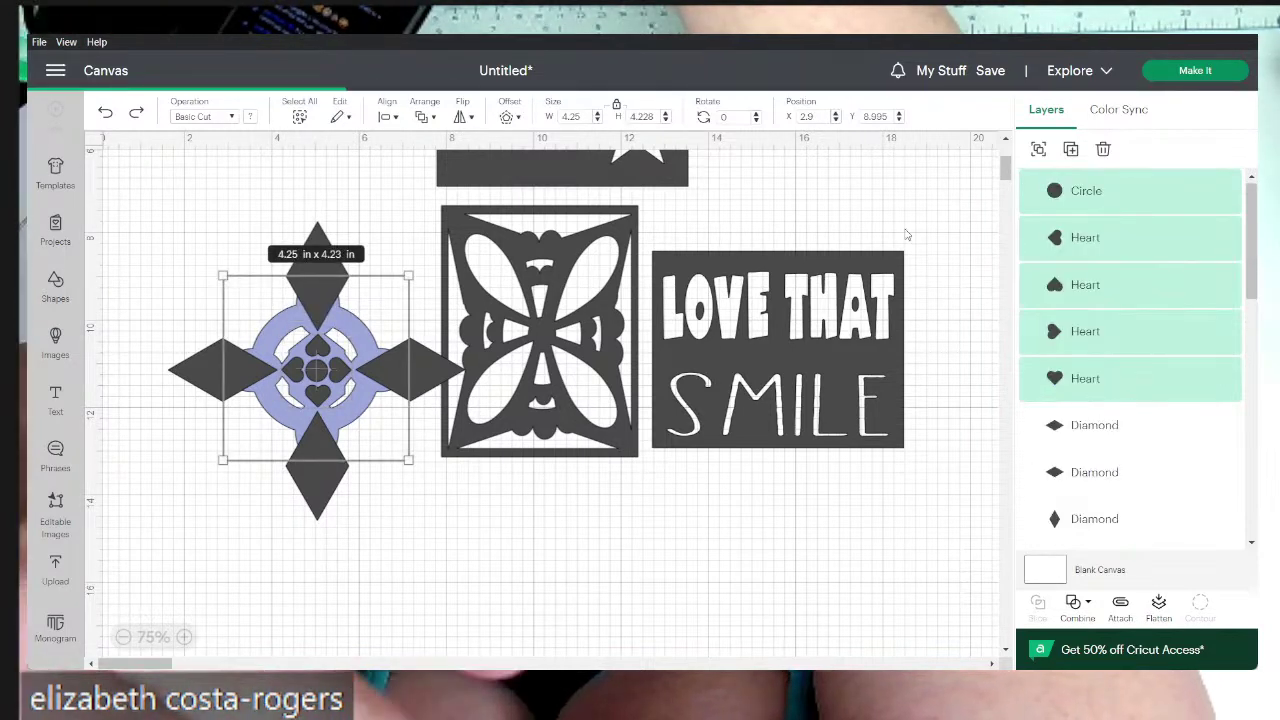
click(1086, 605)
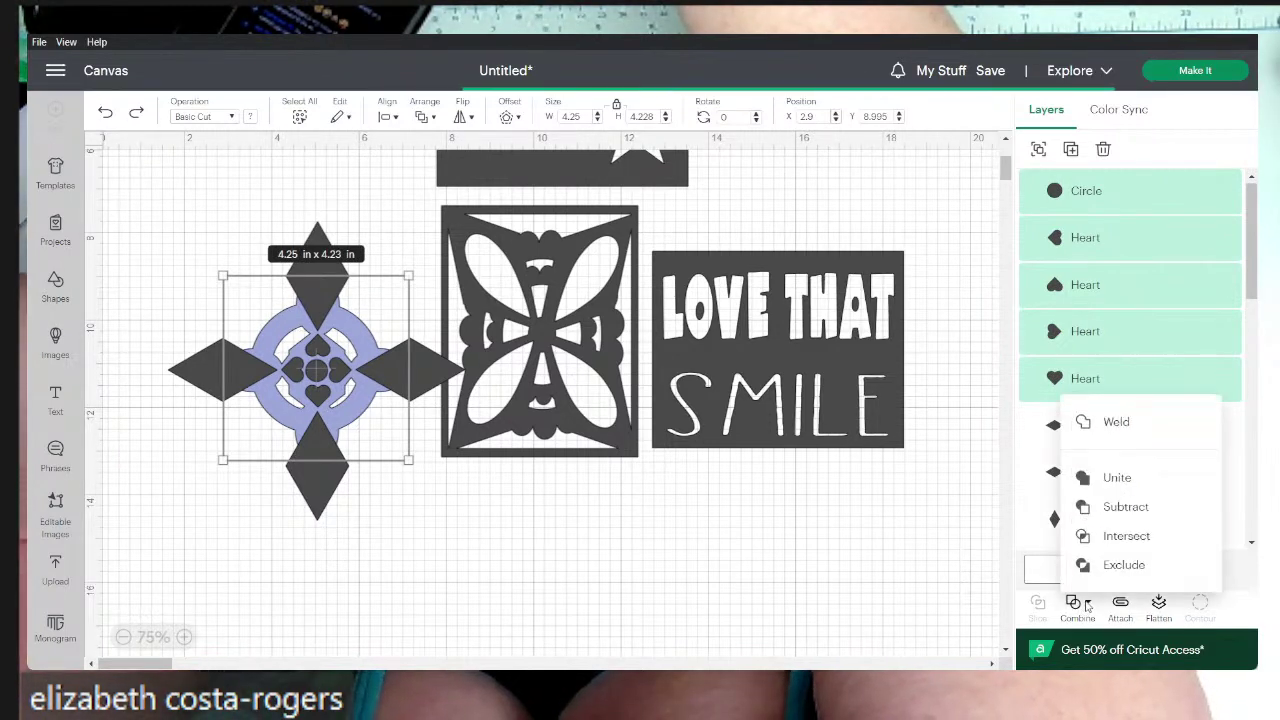
click(1112, 506)
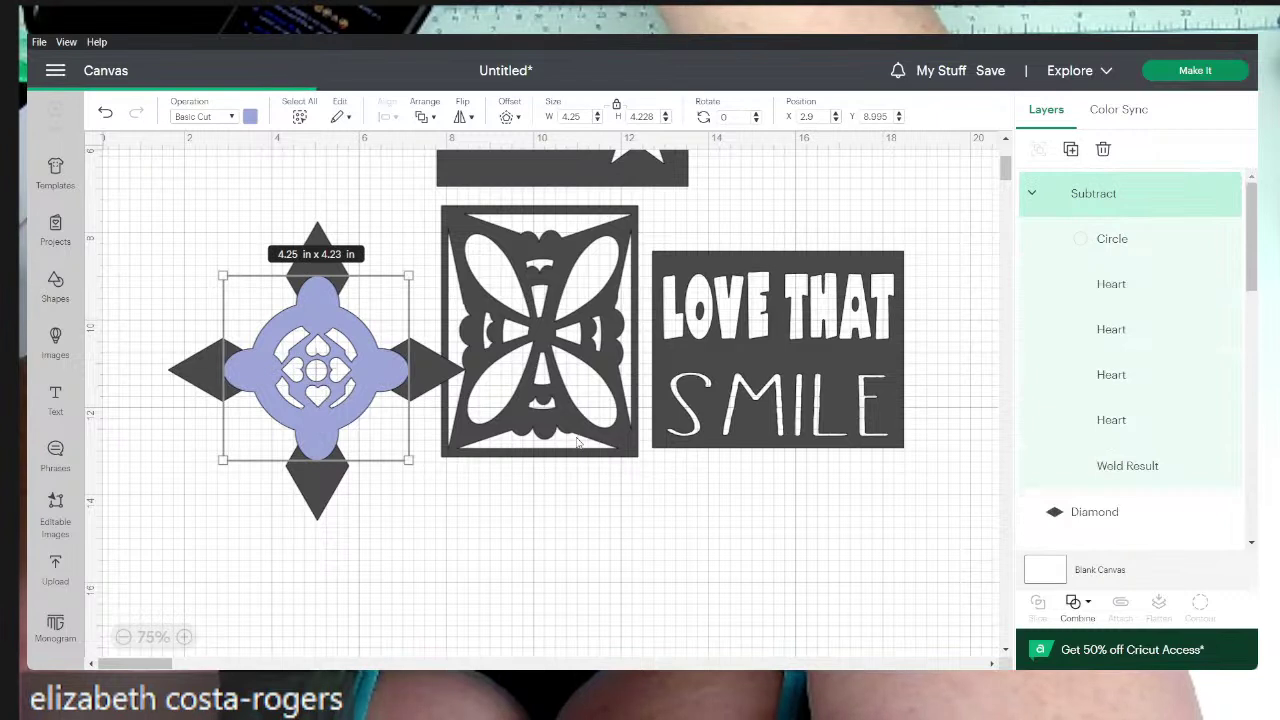
- Weld the ring with its heart and circle cut-outs to the four surrounding diamonds
drag(196, 240, 404, 472)
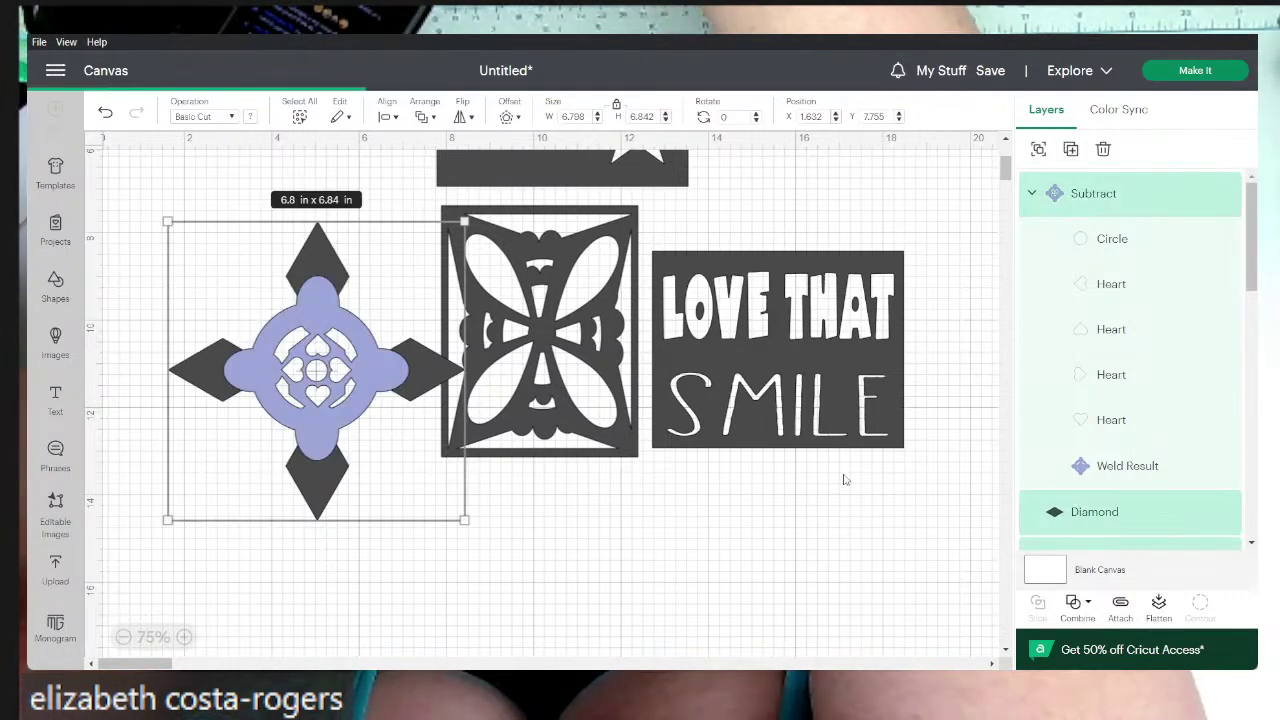
click(1088, 602)
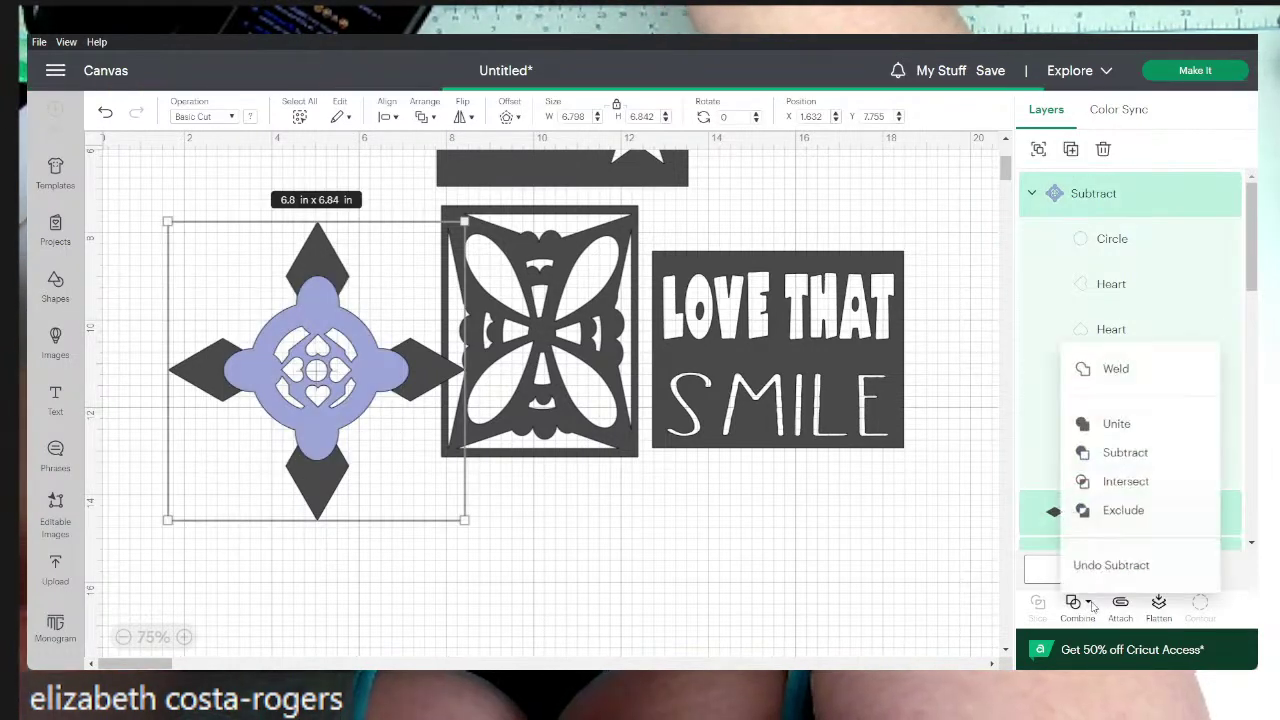
click(1110, 368)
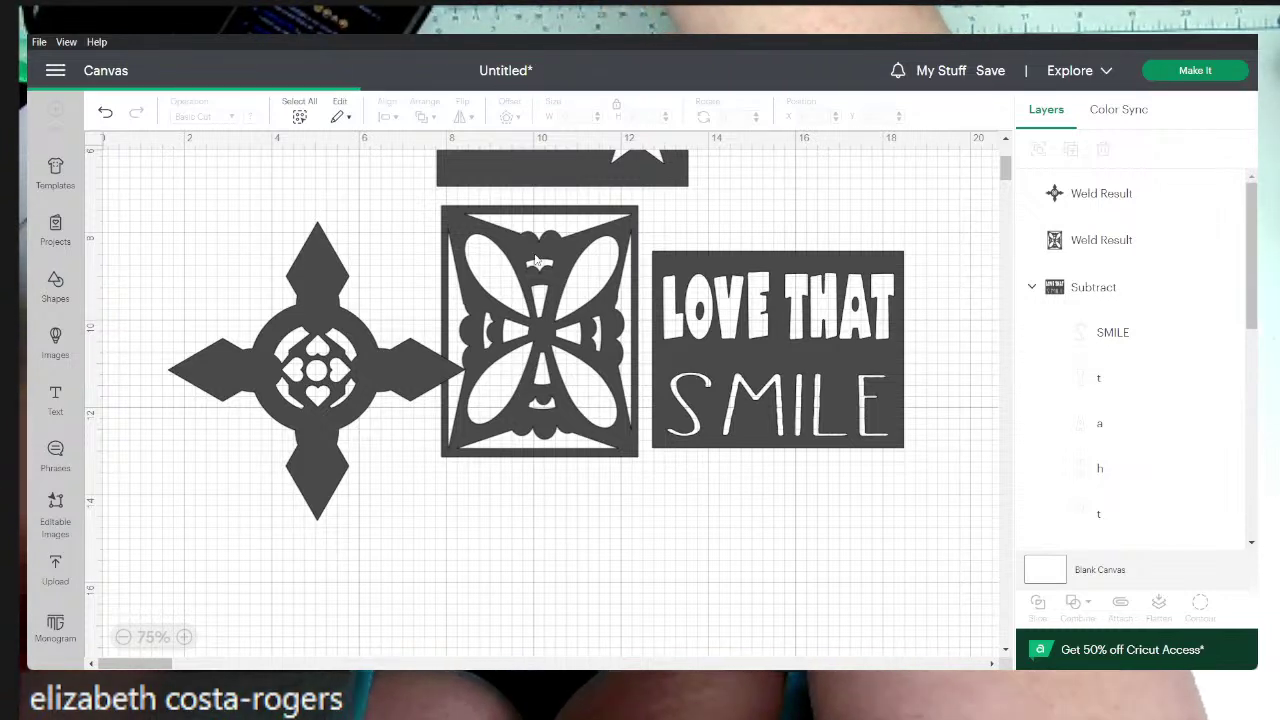
- Add a new diamond, colour it light purple and set its width to 1 in
click(55, 283)
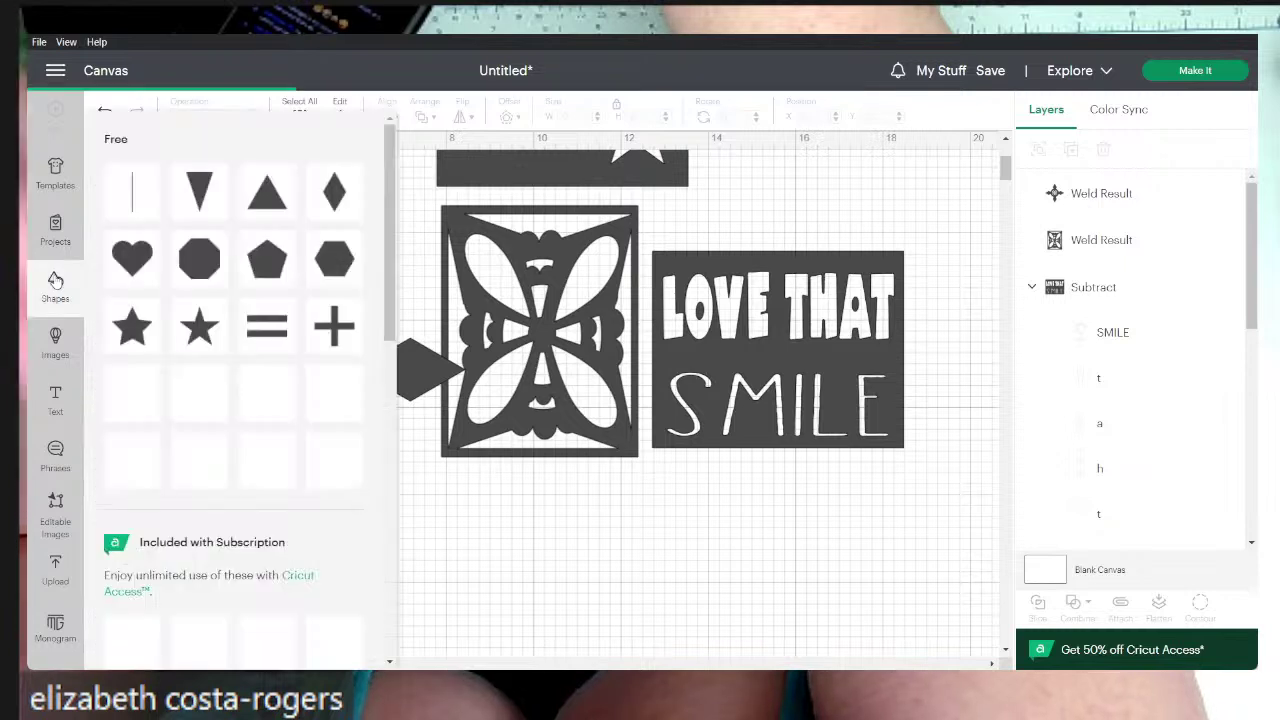
click(331, 197)
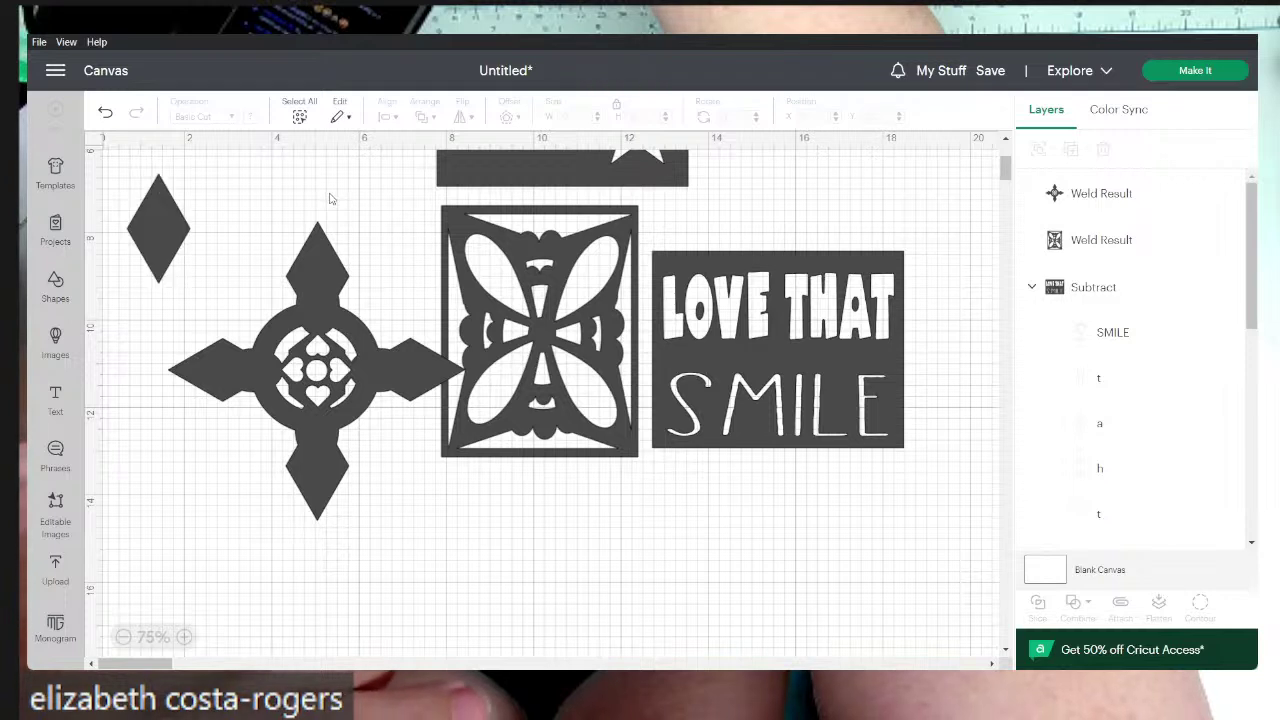
click(250, 117)
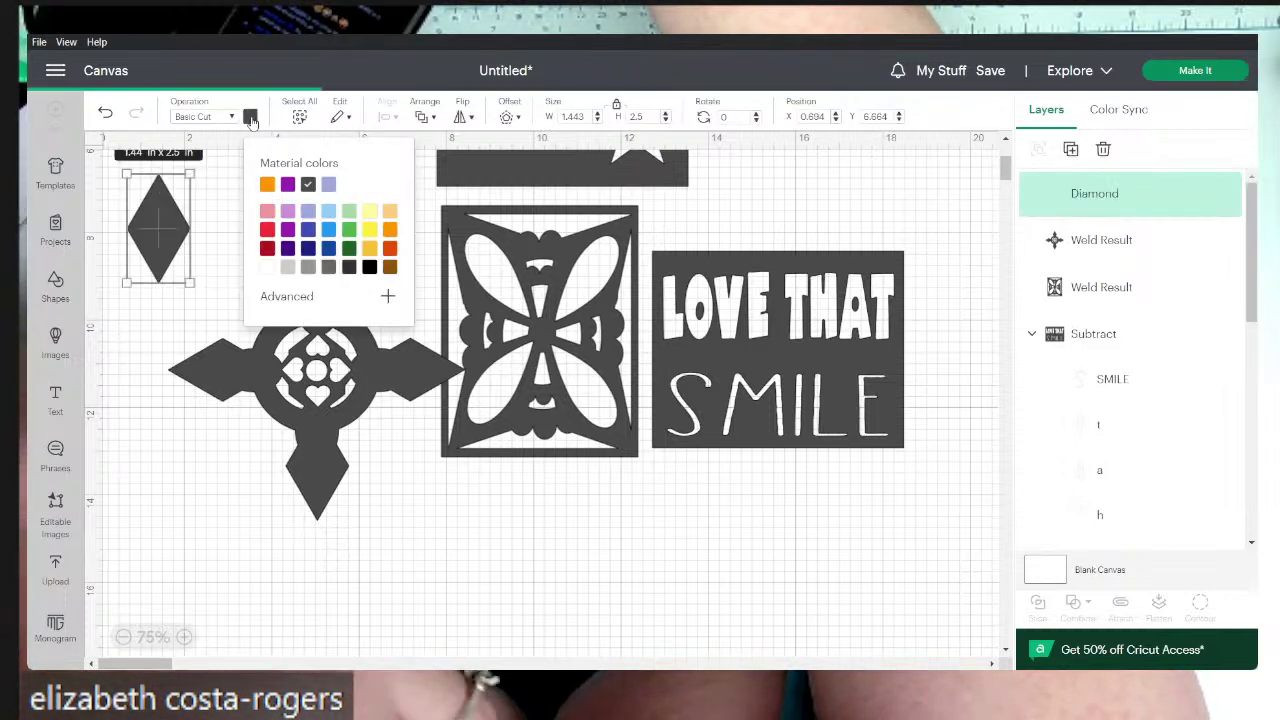
click(287, 212)
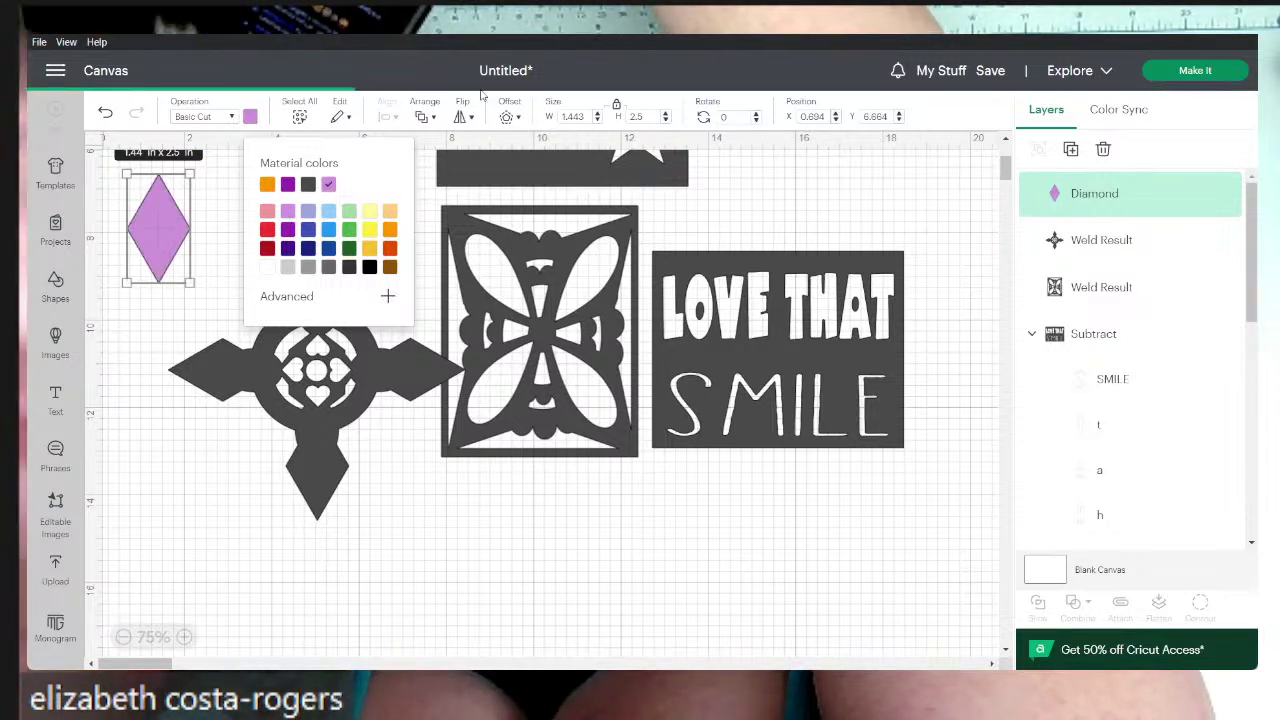
click(574, 116)
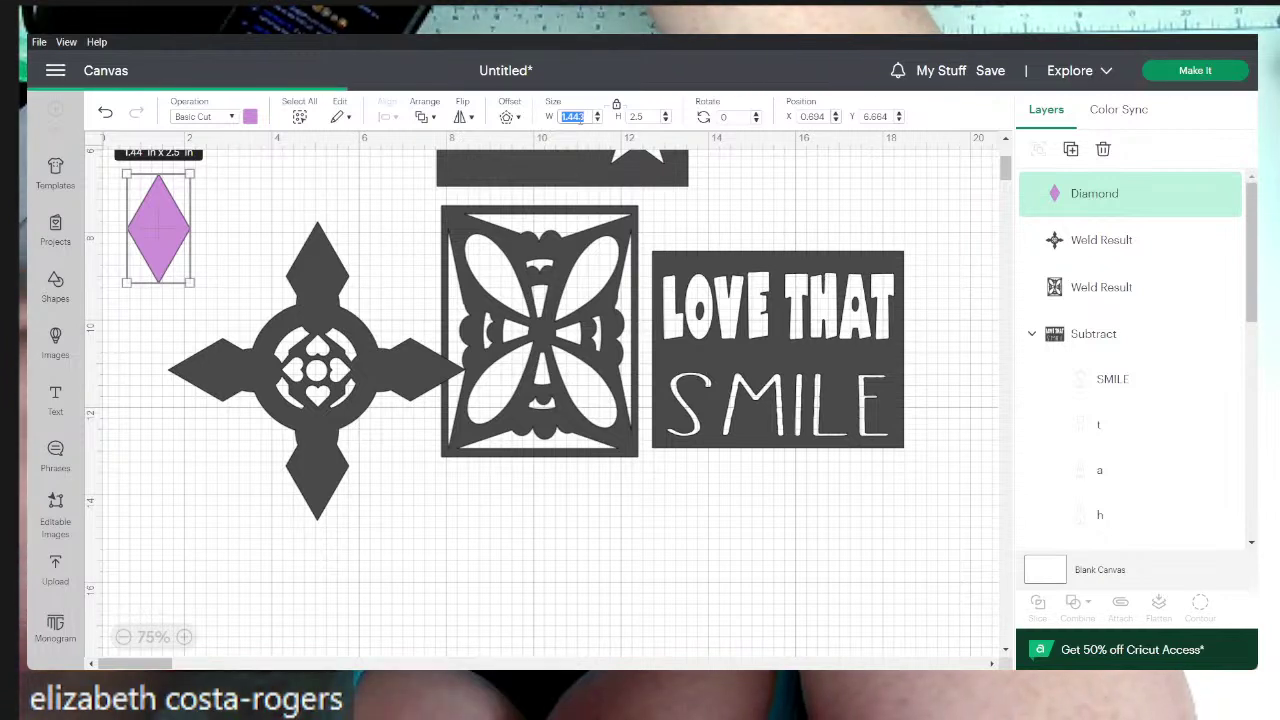
text(1)
key(Return)
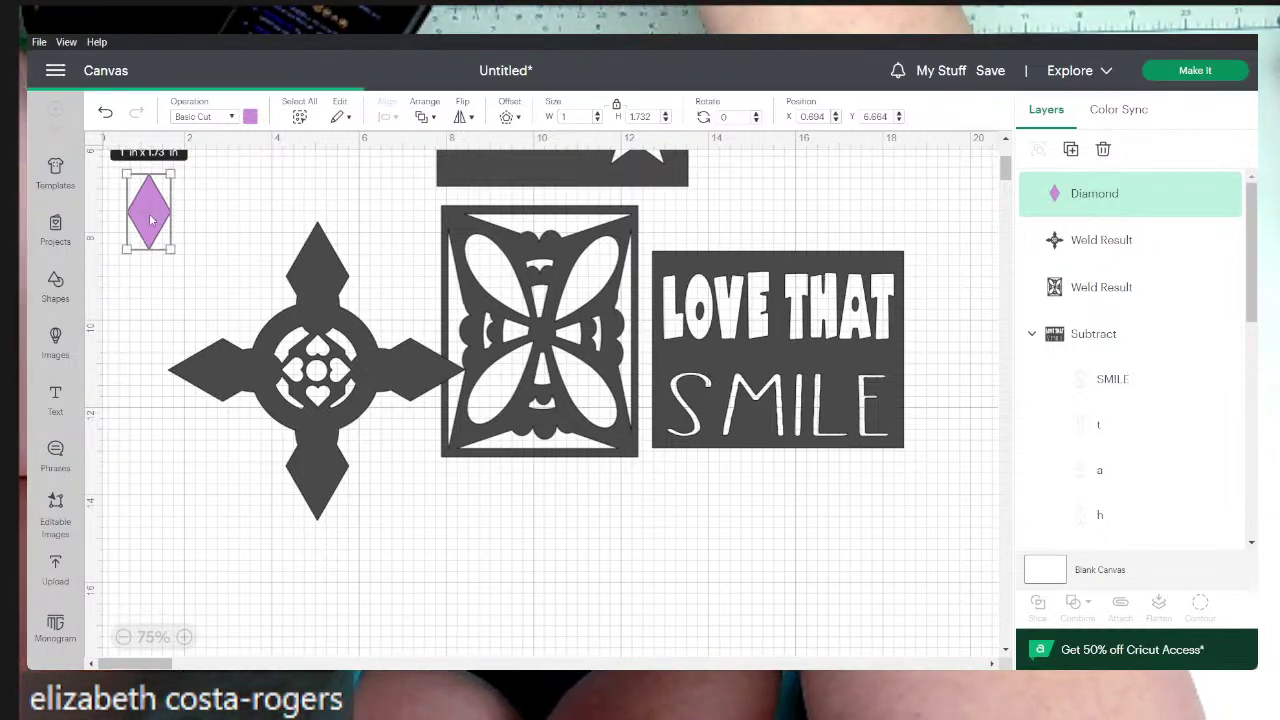
- Centre the purple diamond inside the upper dark diamond and place a copy inside the lower one, at about X 4.54, Y 12.46
drag(158, 218, 318, 282)
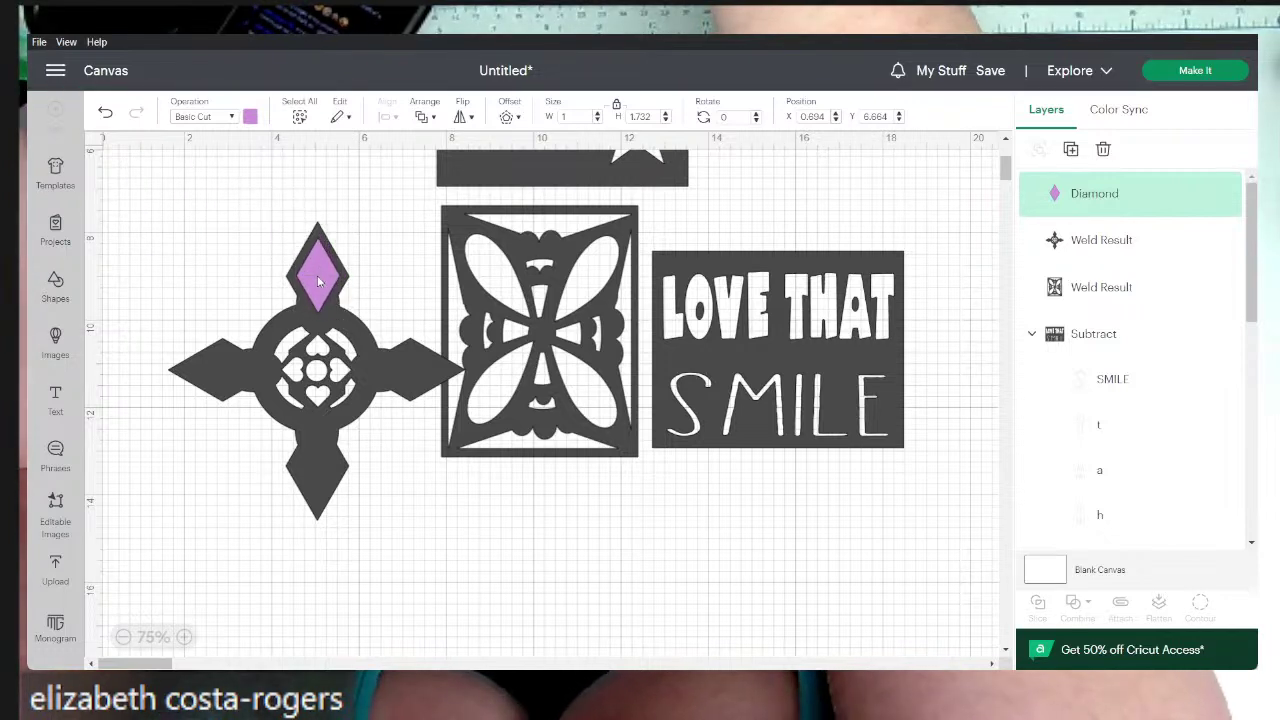
key(ctrl+c)
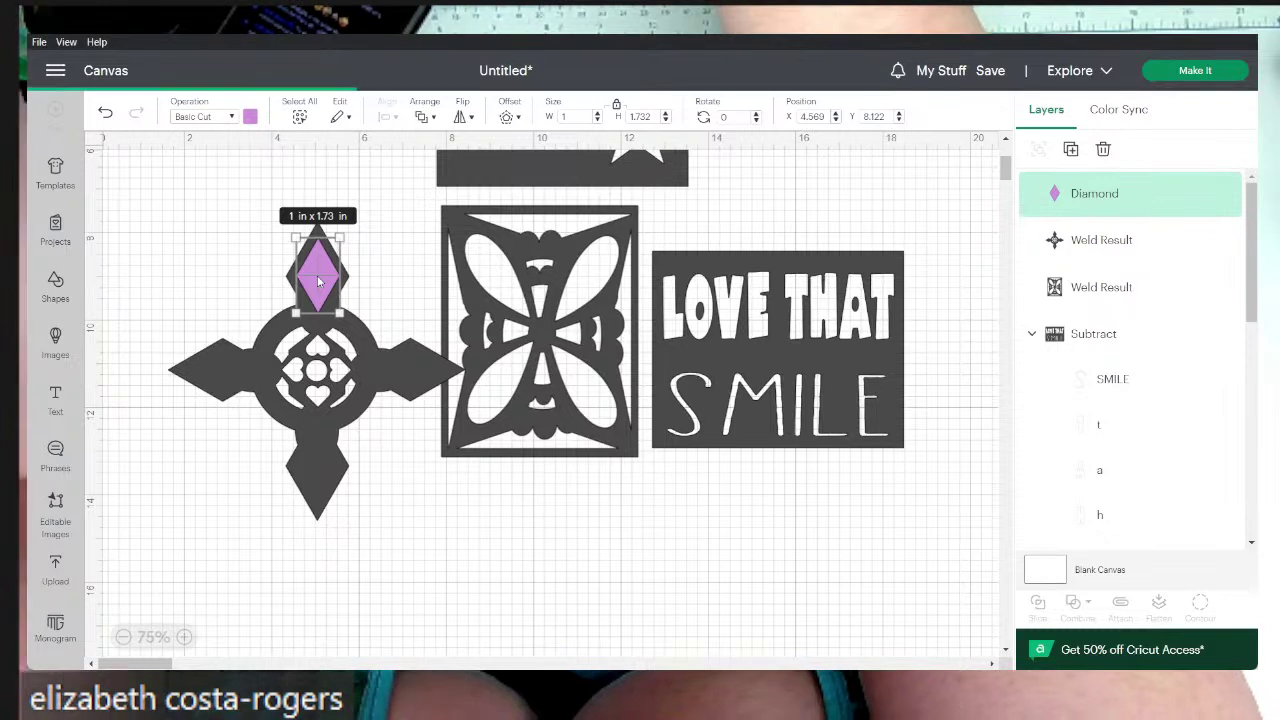
key(ctrl+v)
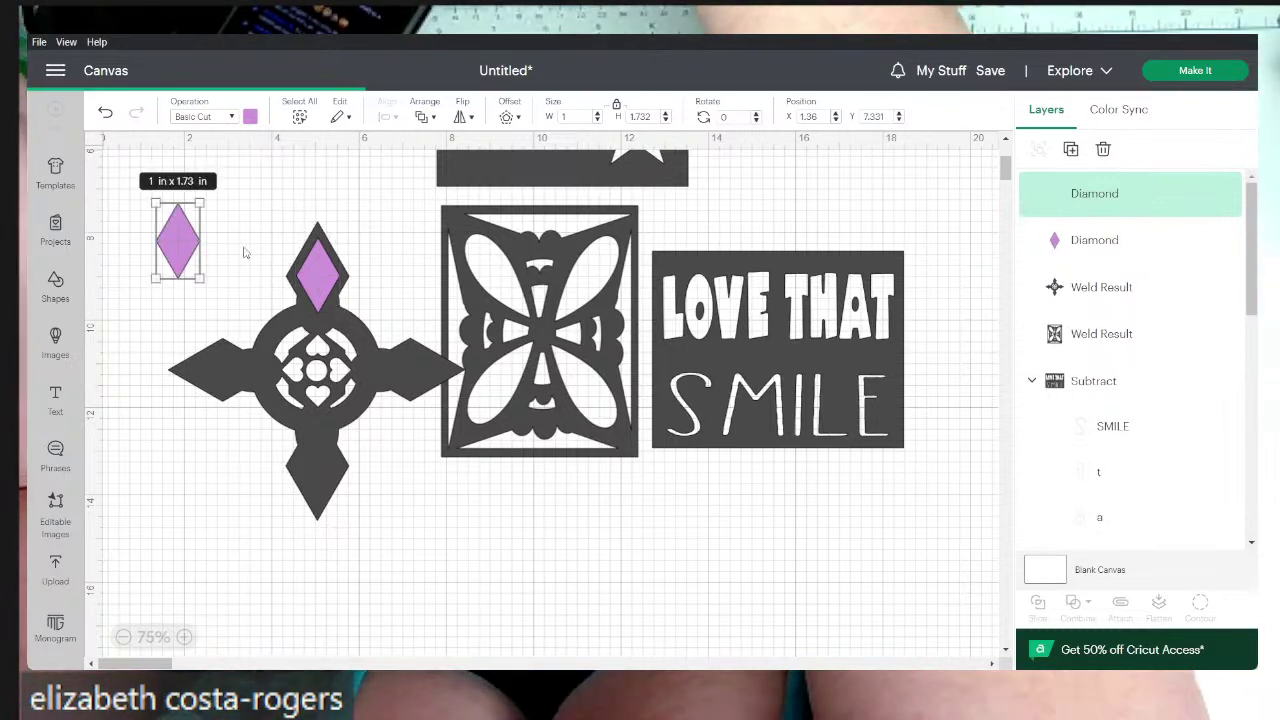
drag(179, 235, 317, 462)
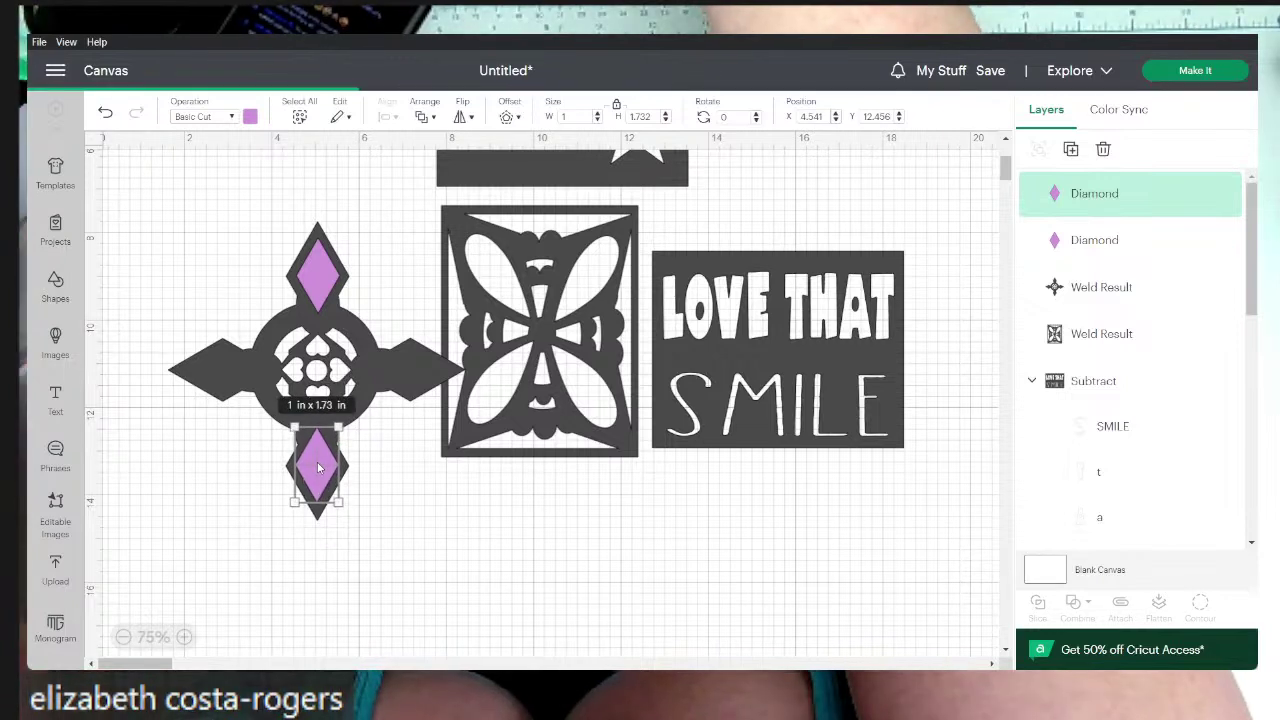
- Paste another purple diamond, rotate it 90 degrees, place it inside the left dark diamond, and place a duplicate inside the right one
key(ctrl+v)
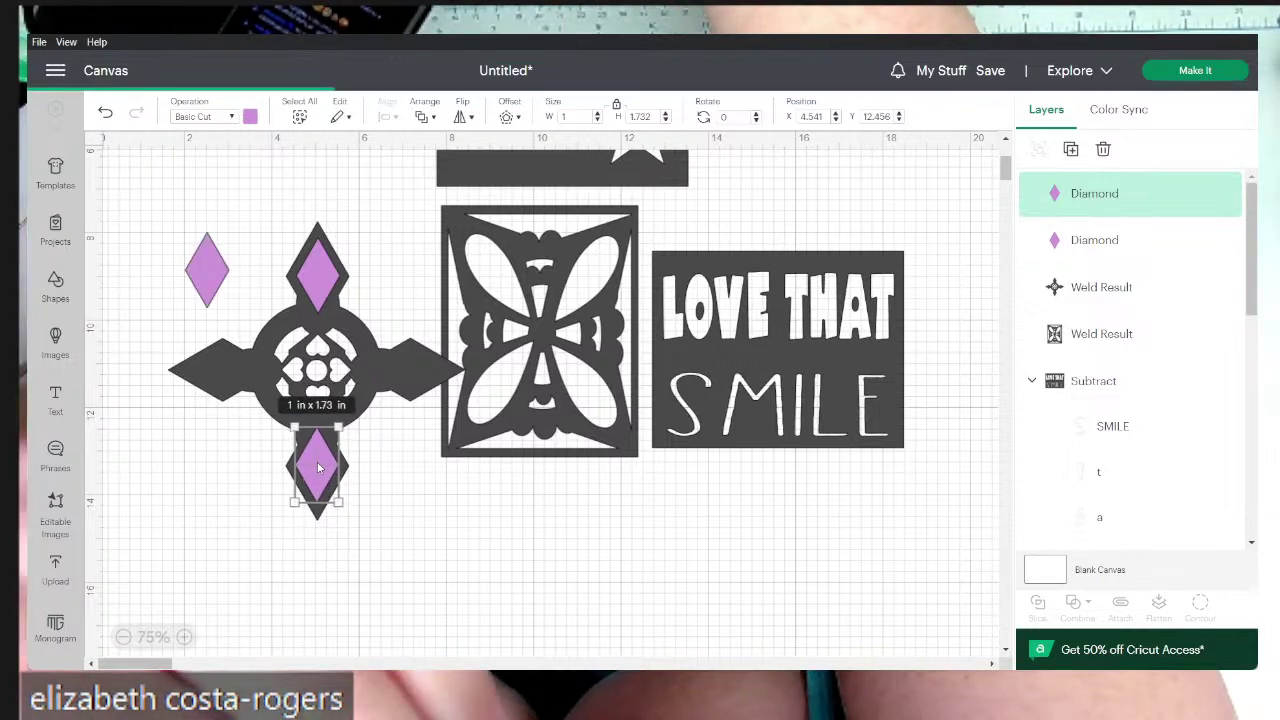
click(724, 117)
text(90)
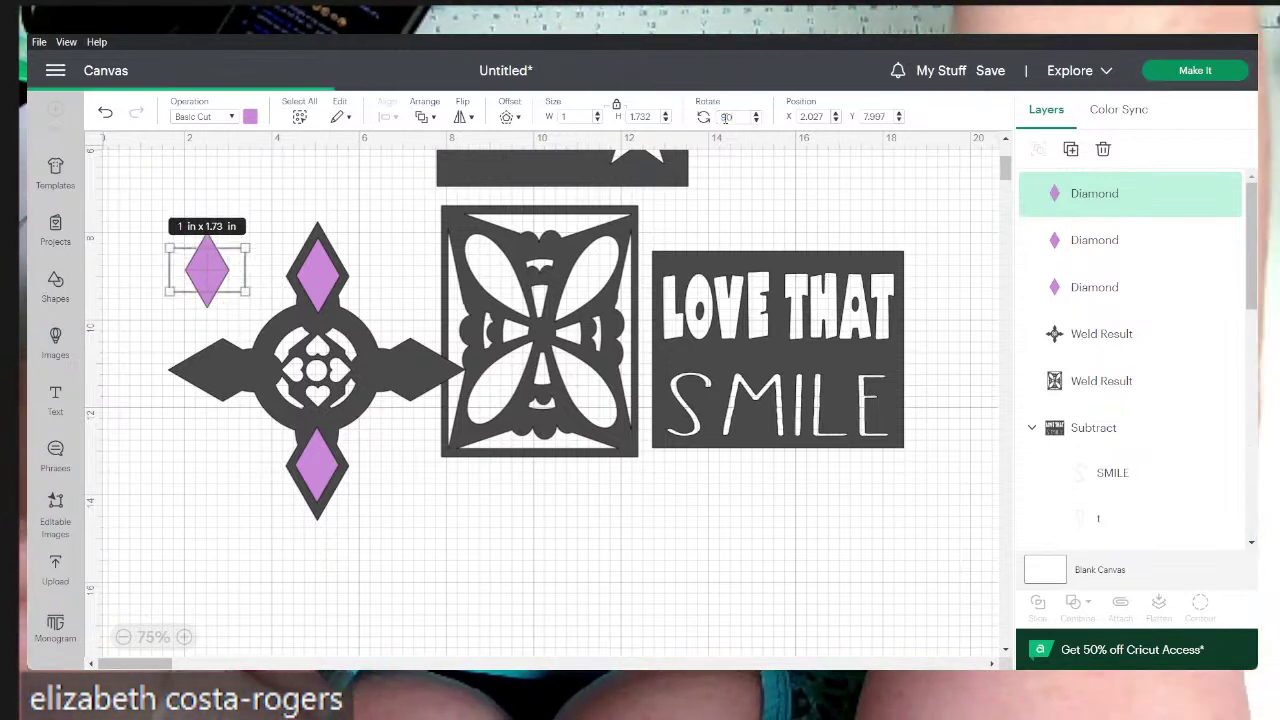
key(Return)
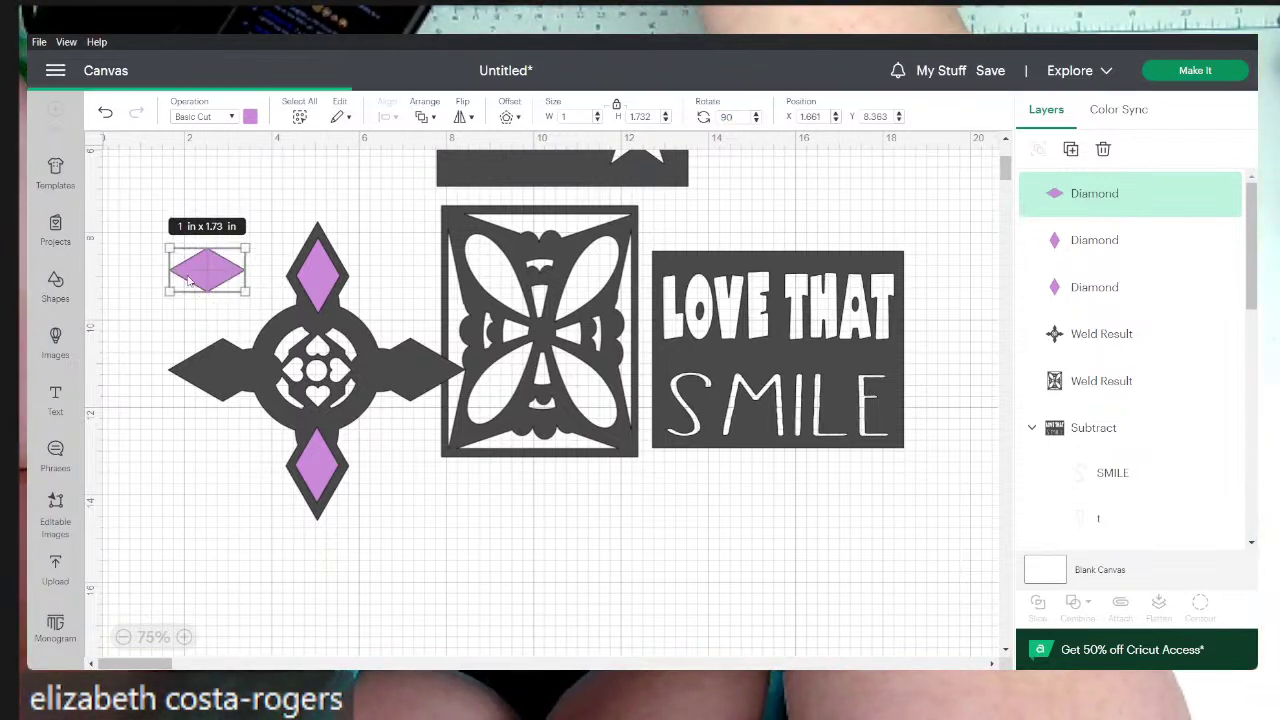
drag(212, 279, 226, 377)
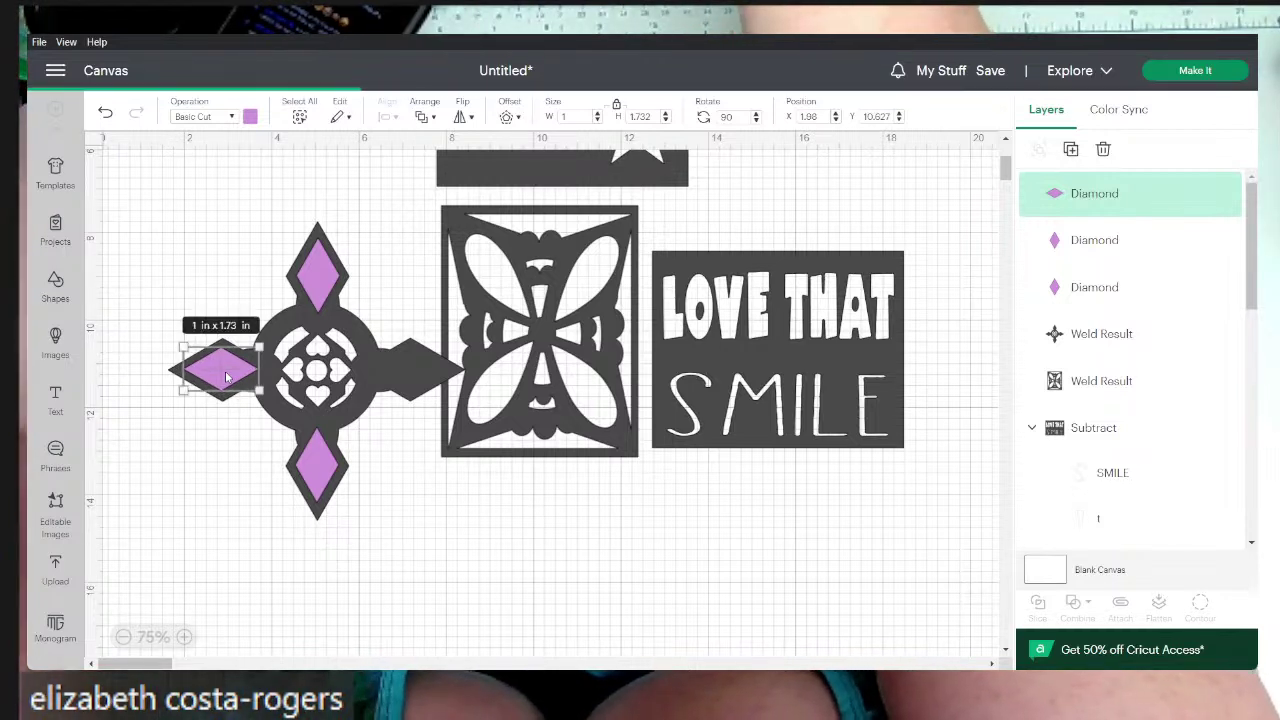
key(ctrl+d)
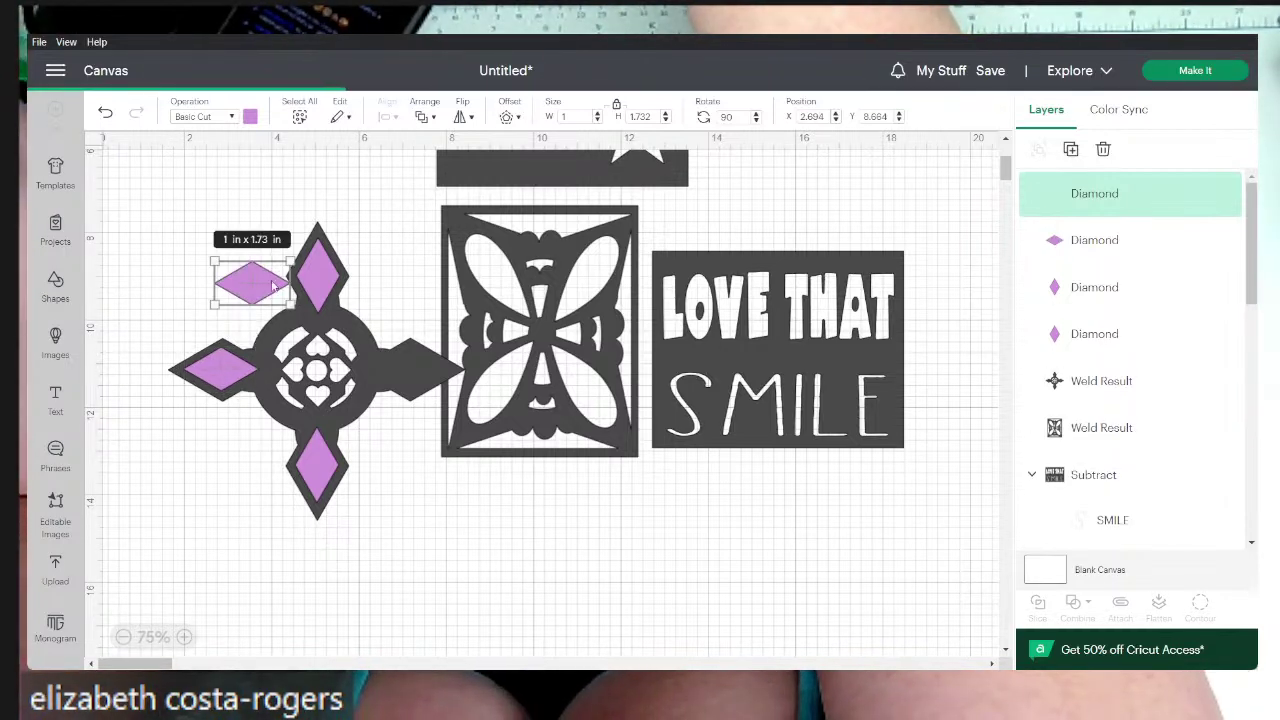
drag(257, 290, 417, 377)
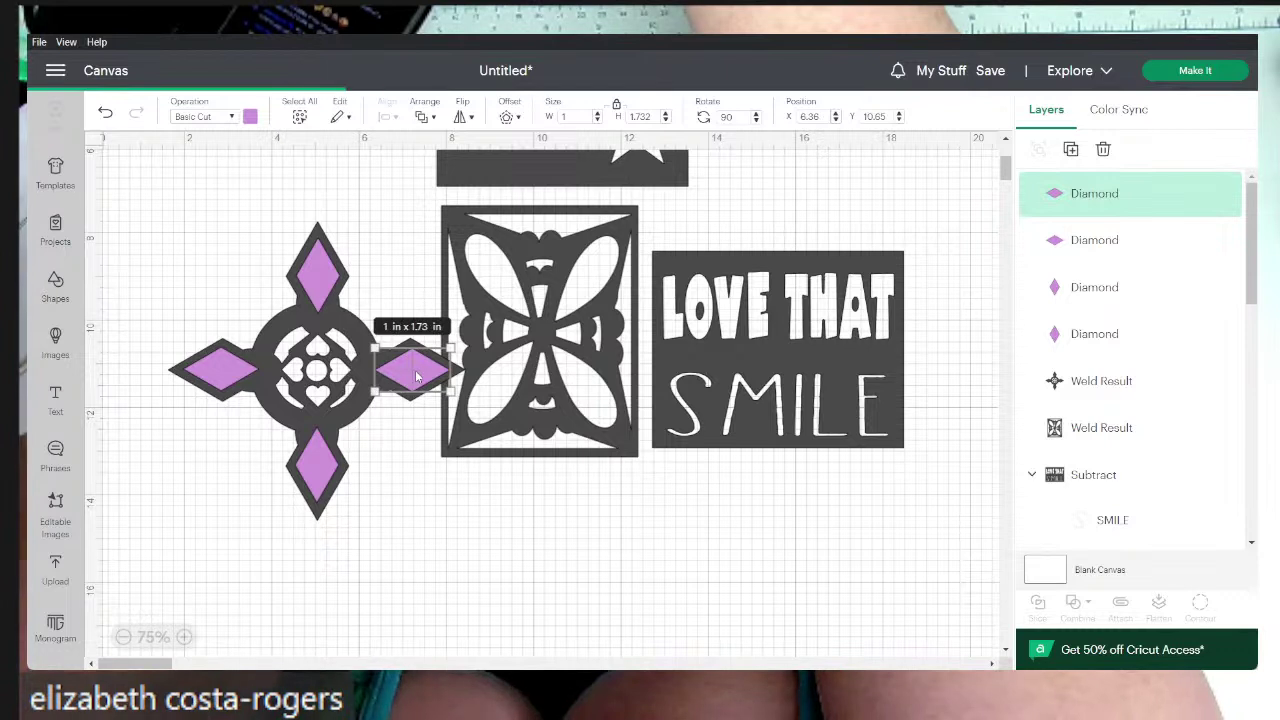
- Subtract the four purple diamonds from the welded cross design
drag(175, 223, 412, 520)
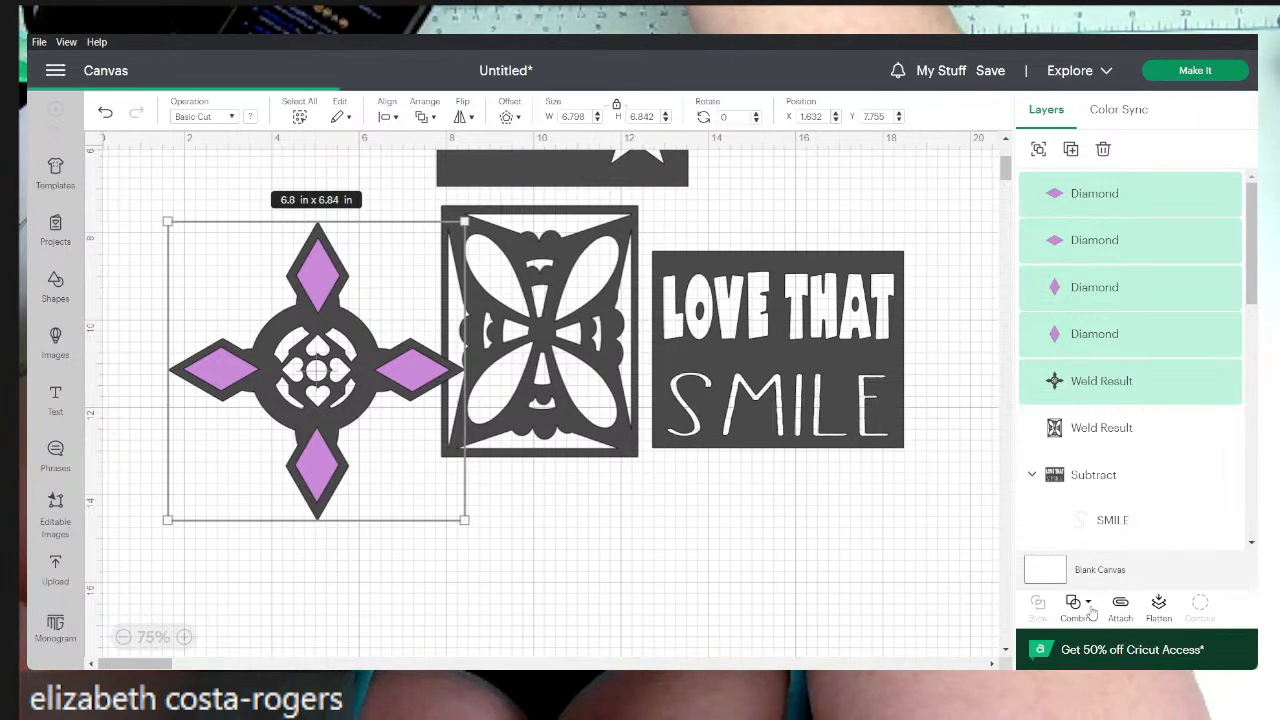
click(1087, 603)
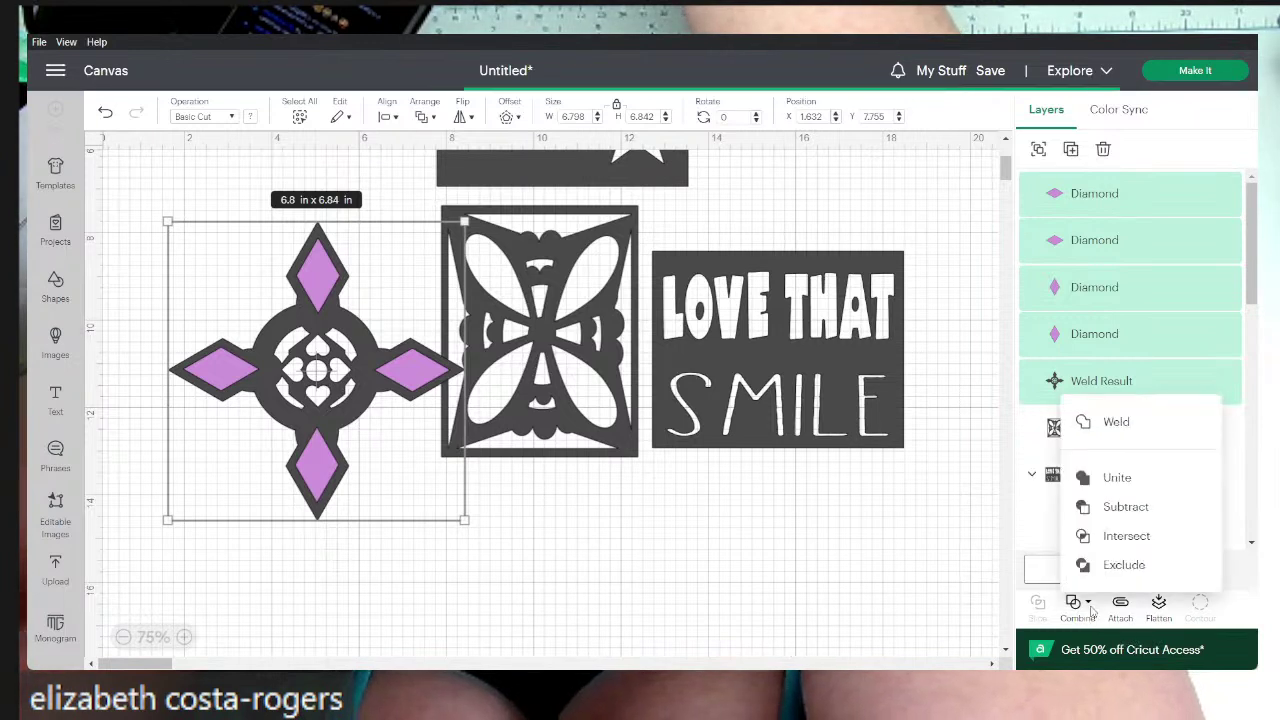
click(1125, 507)
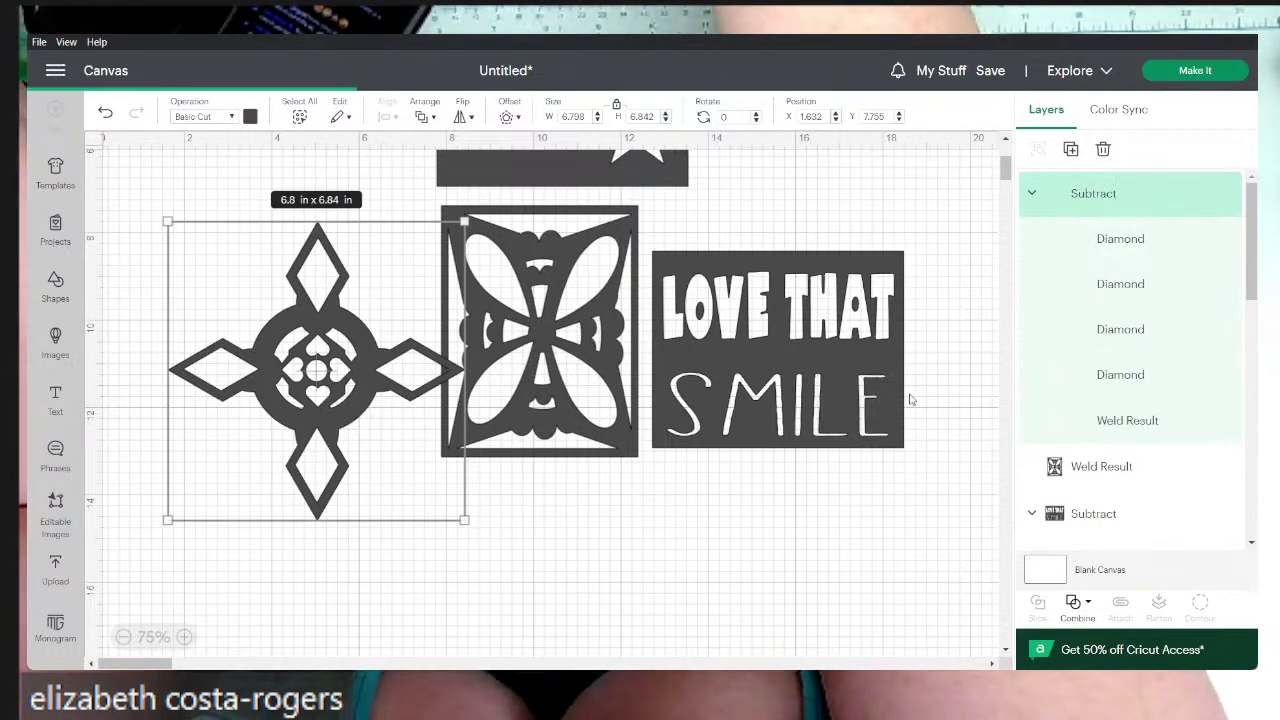
- Delete the framed rectangular cut-out design between the cross design and the LOVE THAT SMILE panel
click(540, 345)
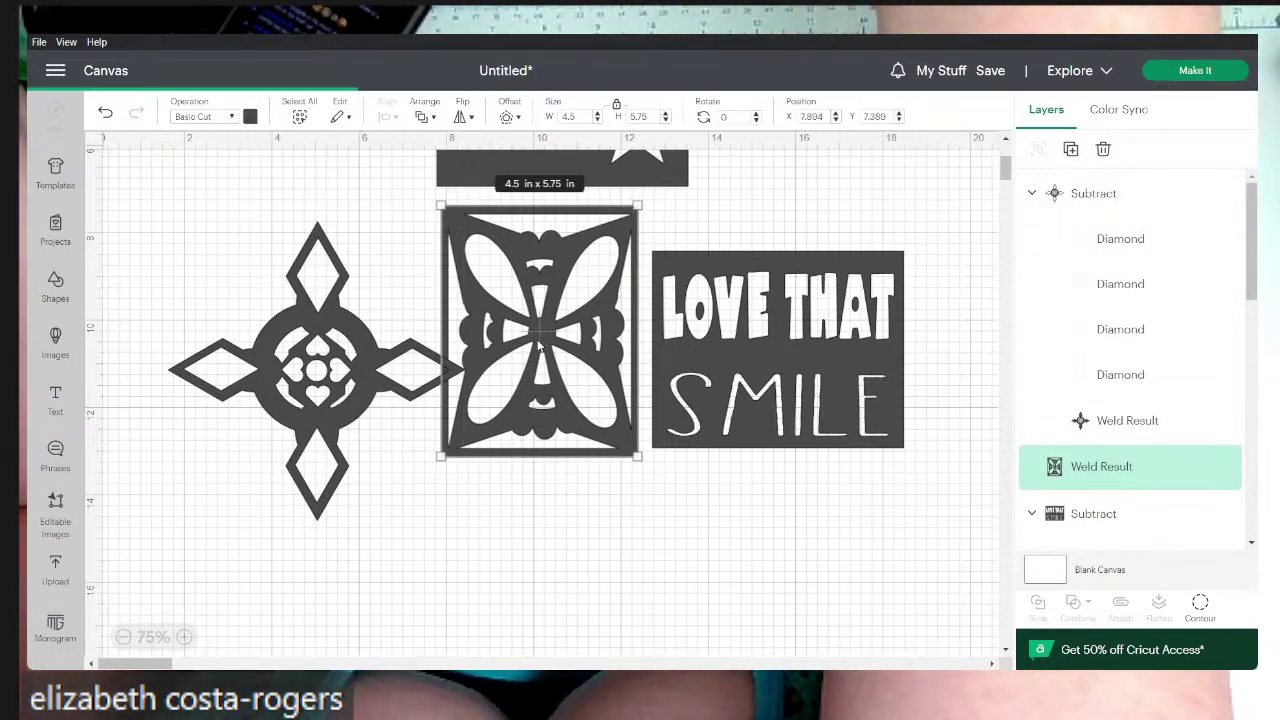
key(Delete)
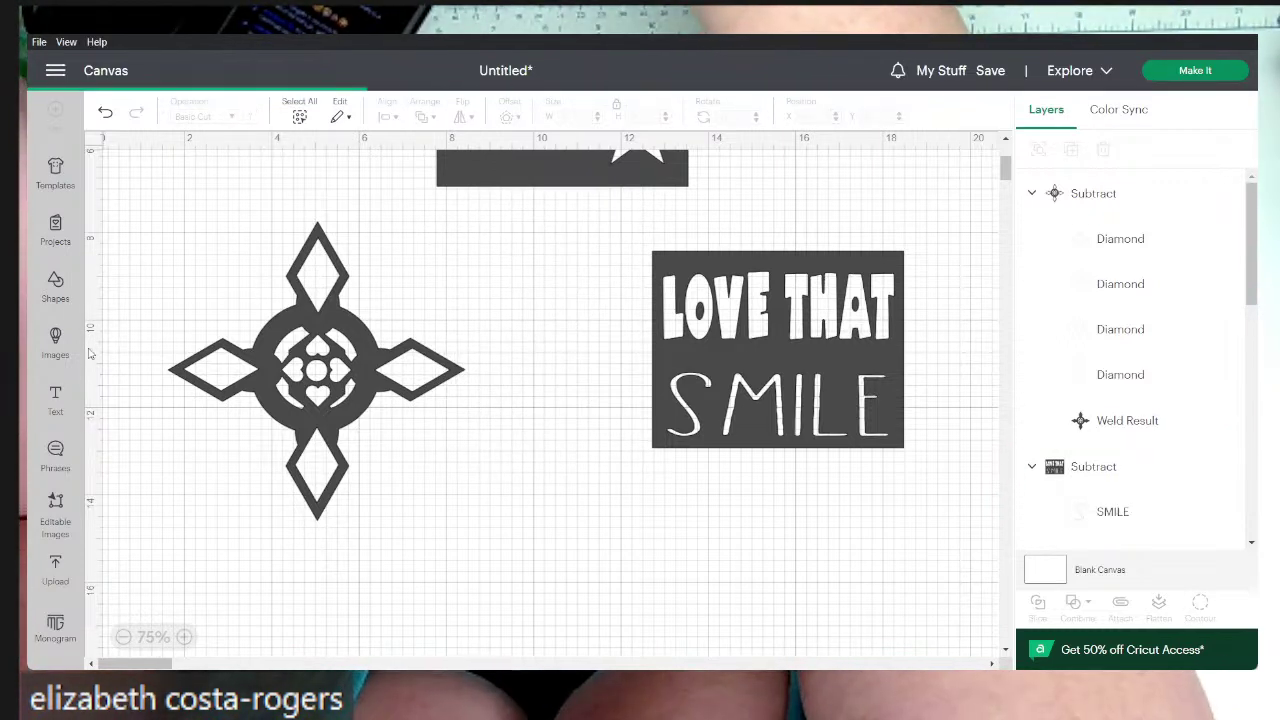
- Add a square to the canvas and size it to 4.5 in
click(56, 285)
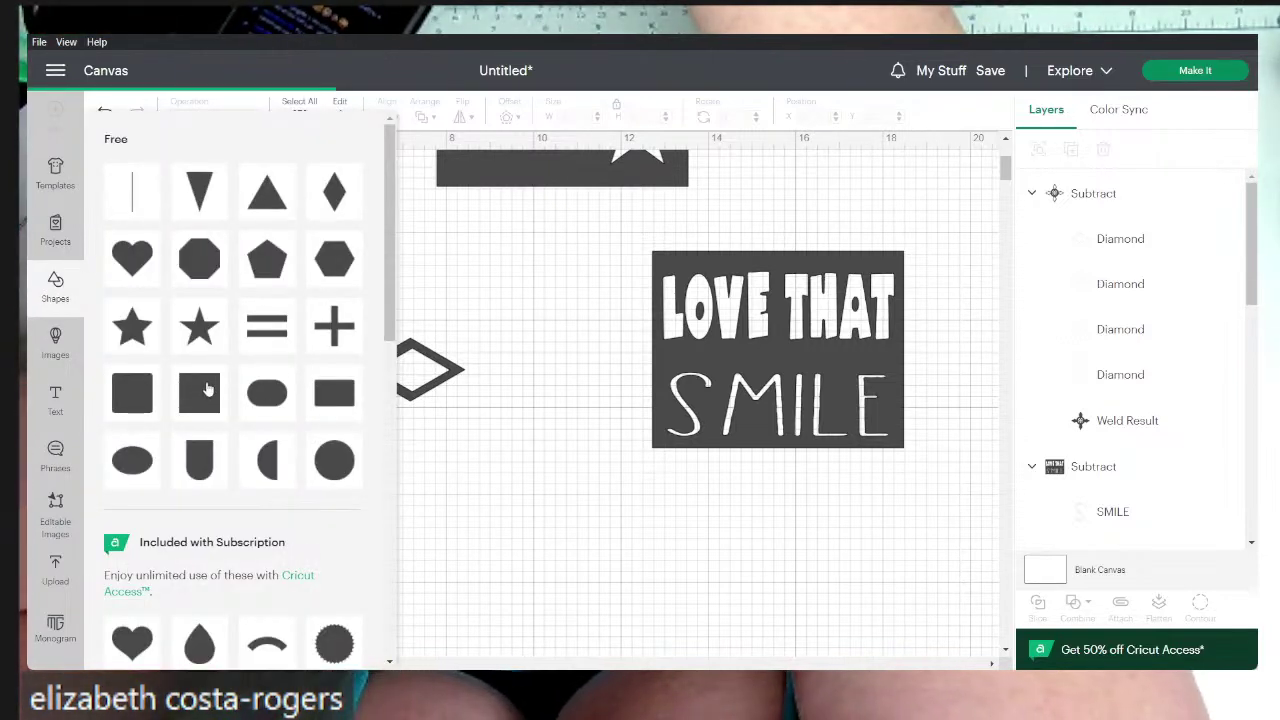
click(210, 389)
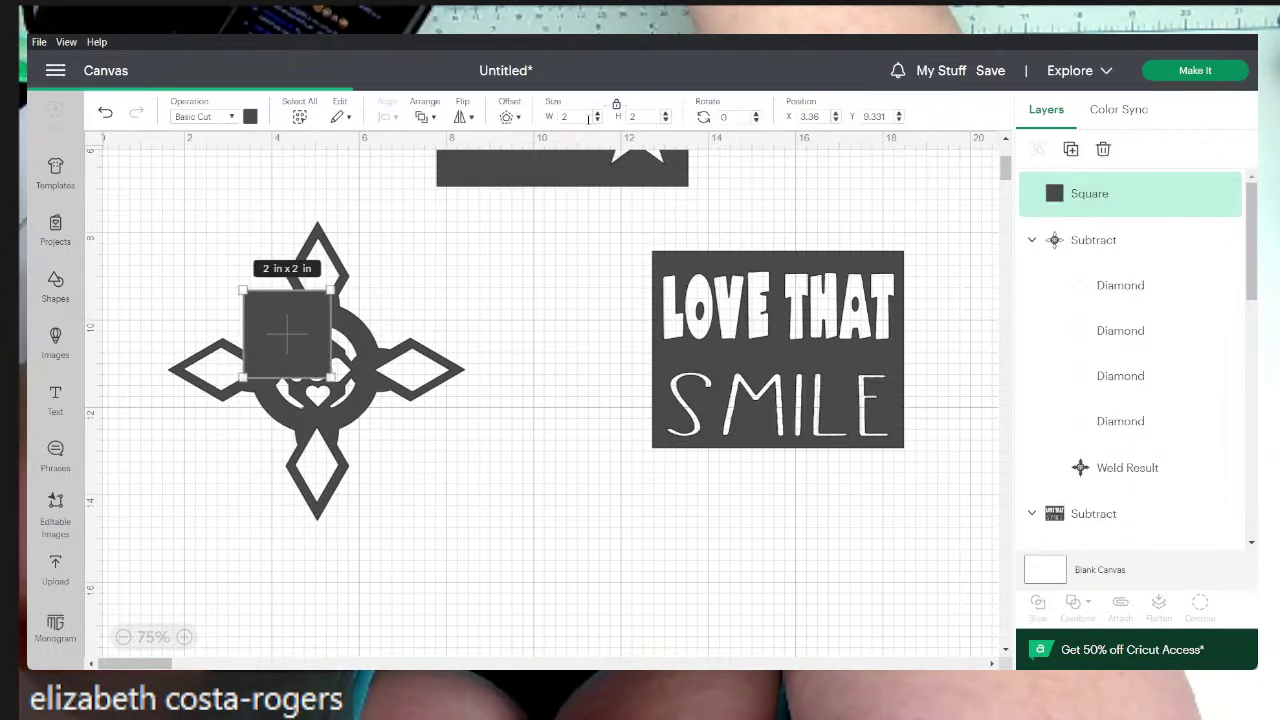
text(4)
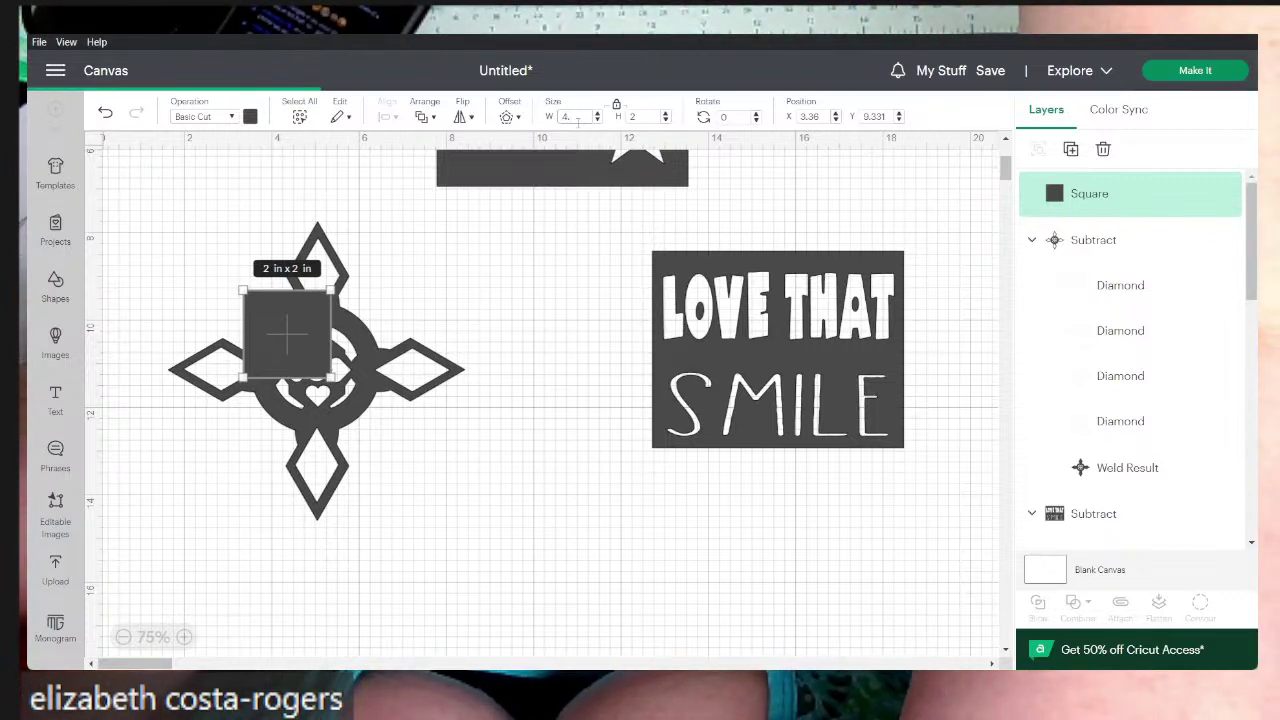
text(.5)
key(Return)
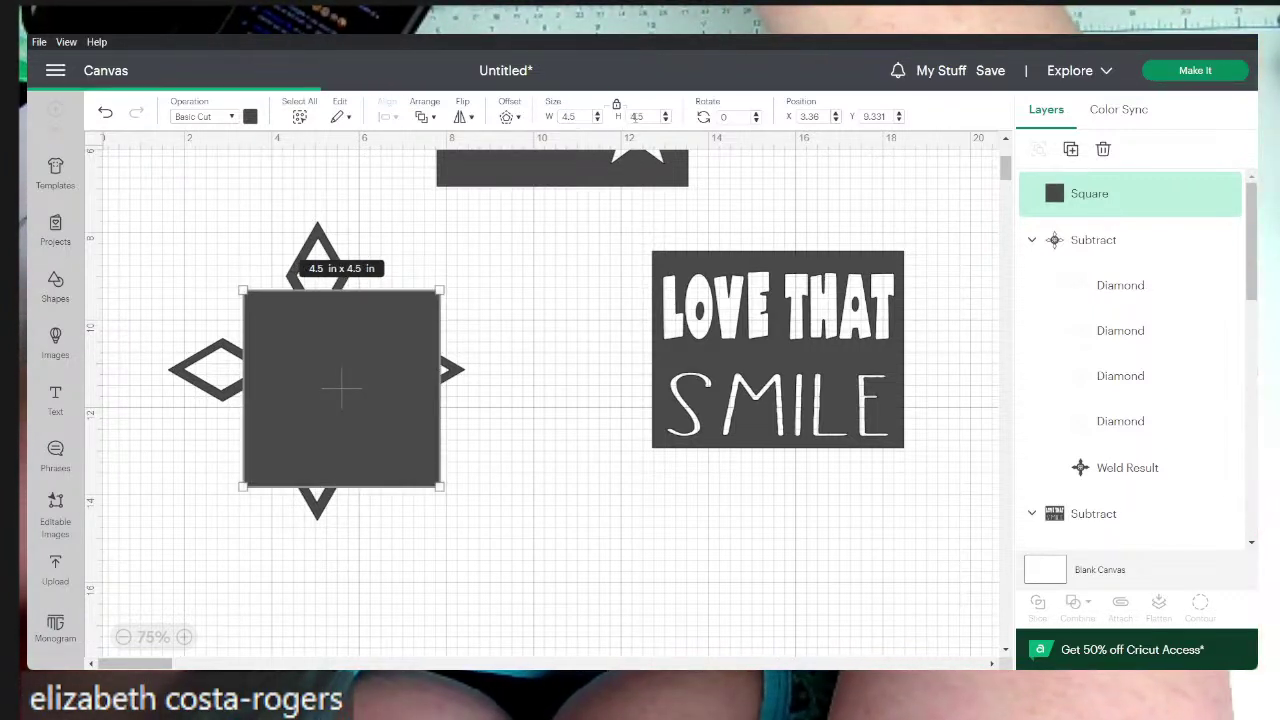
- Unlock the square's proportions, size it to 4.5 in wide by 5.75 in high, and place it between the cross design and the LOVE THAT SMILE panel
click(636, 116)
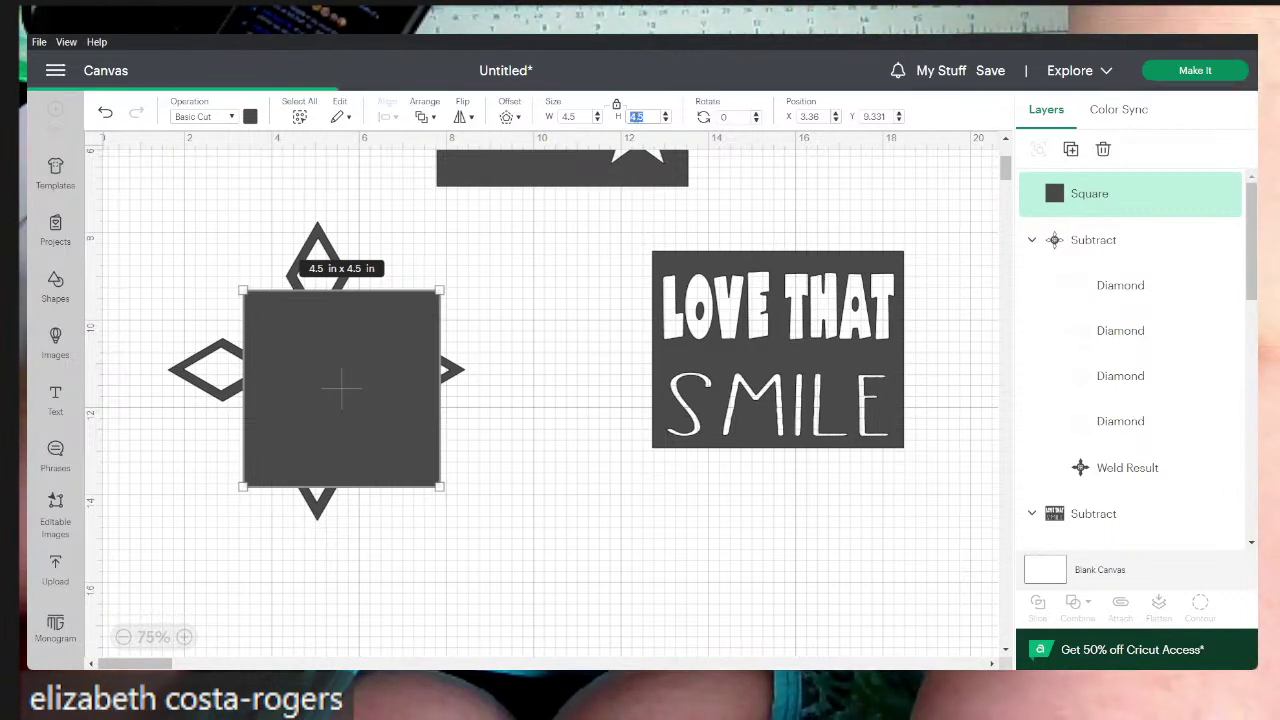
text(5)
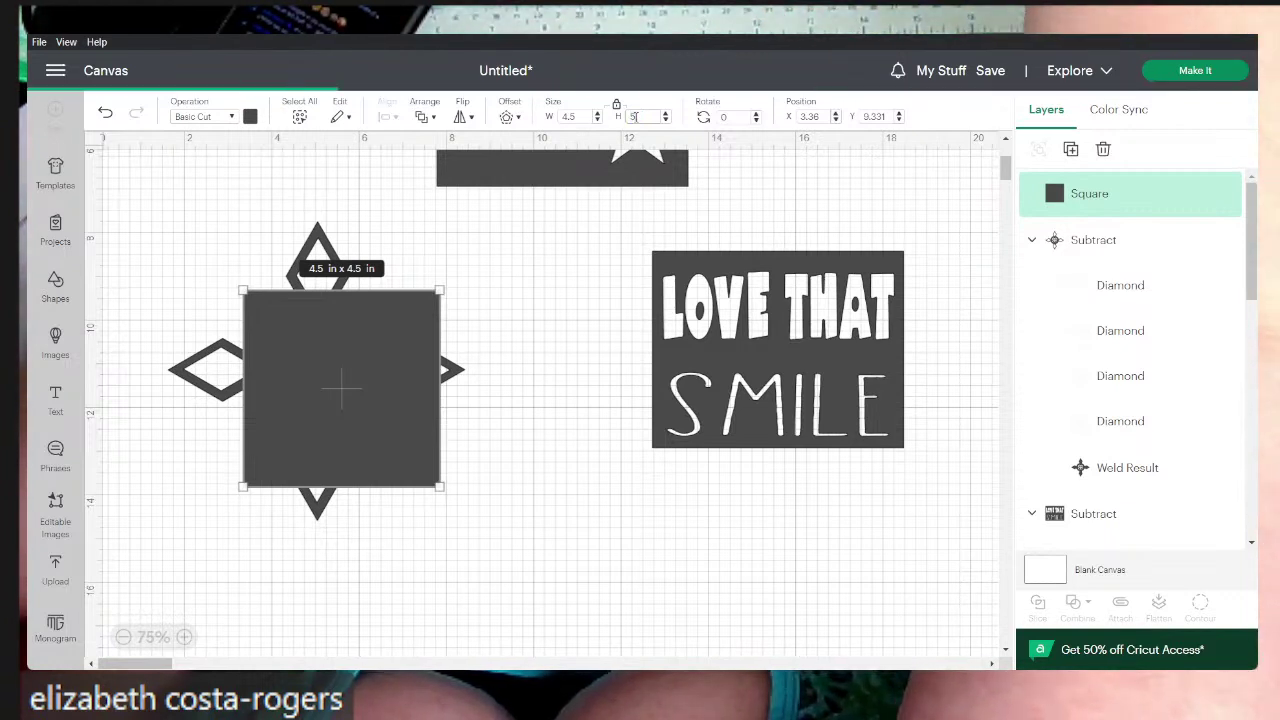
text(.75)
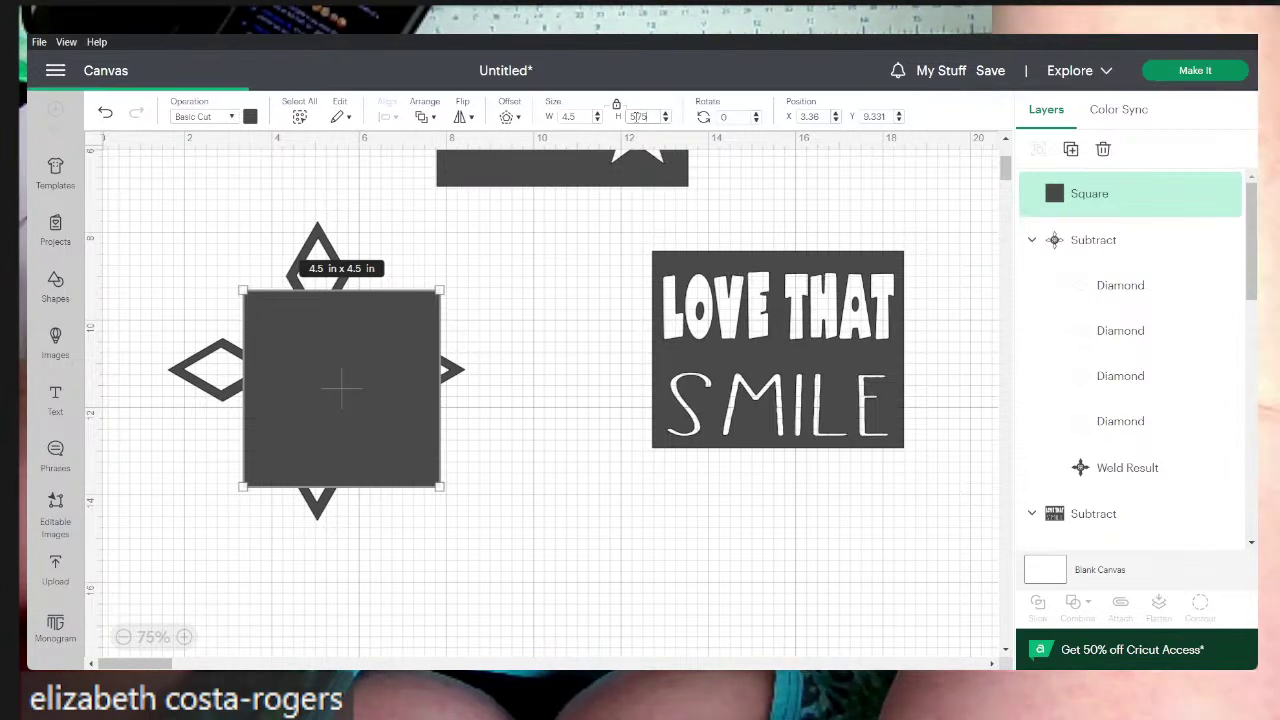
key(Return)
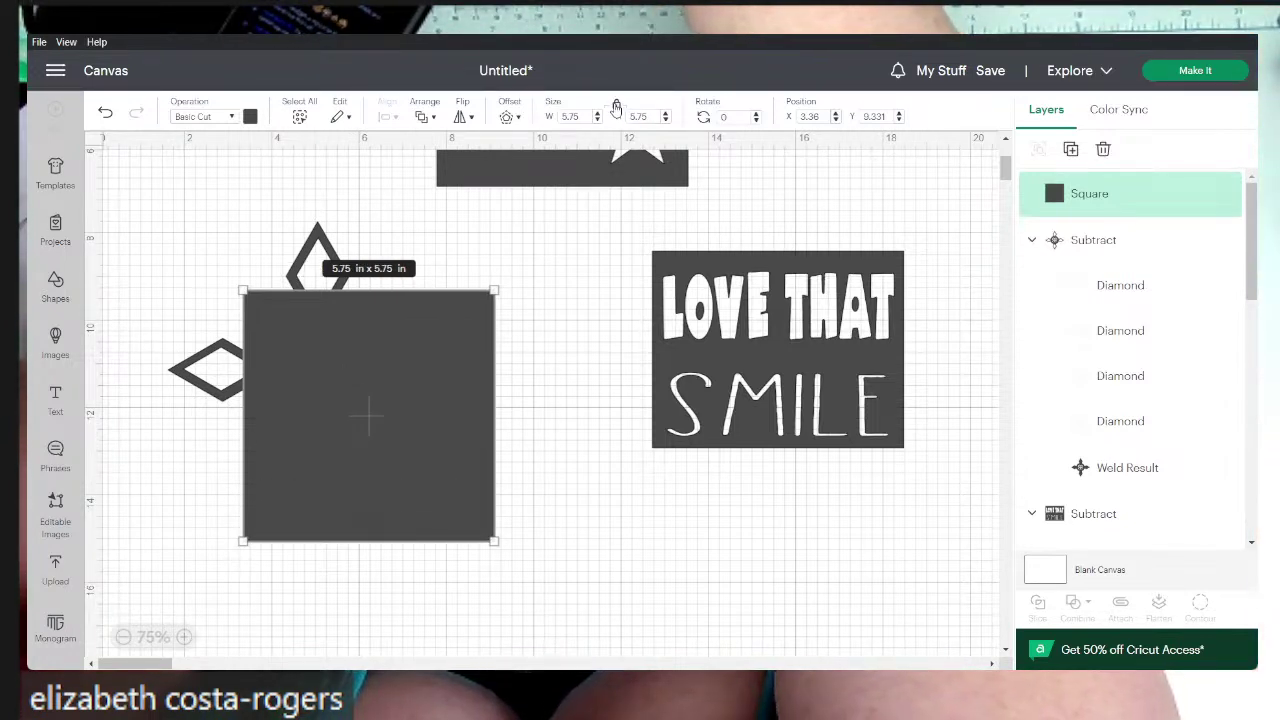
text(4.5)
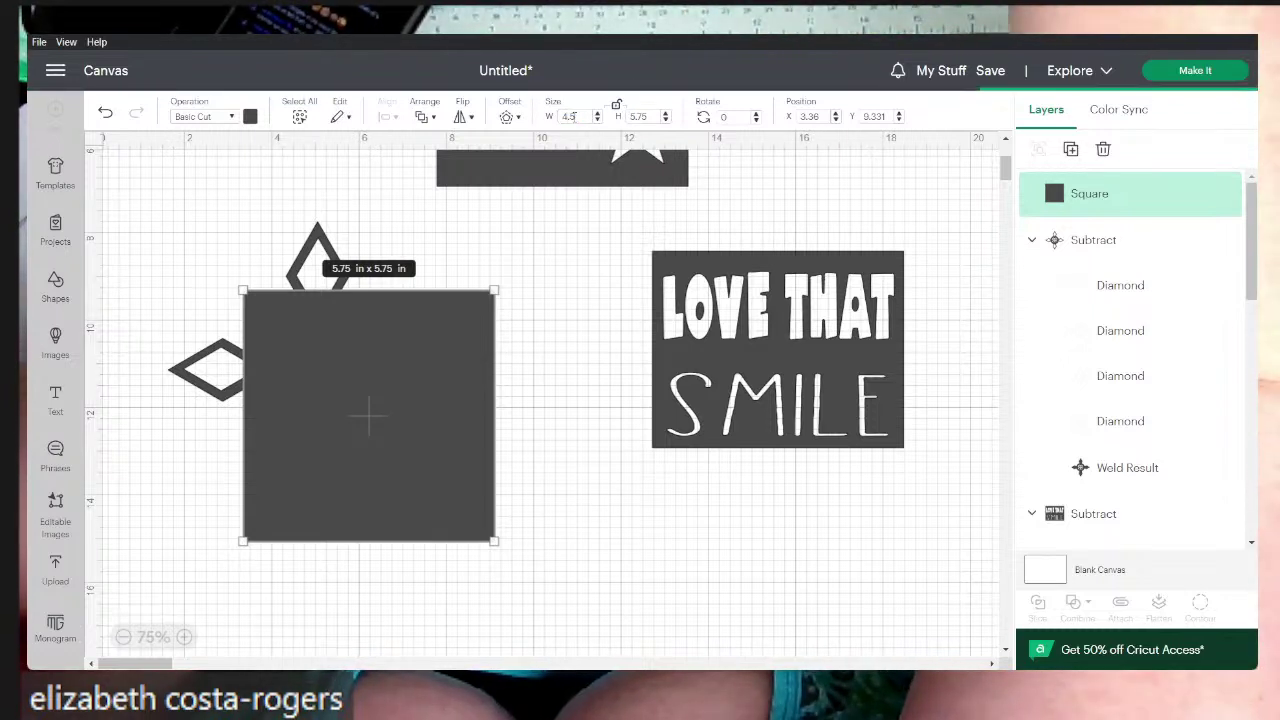
key(Return)
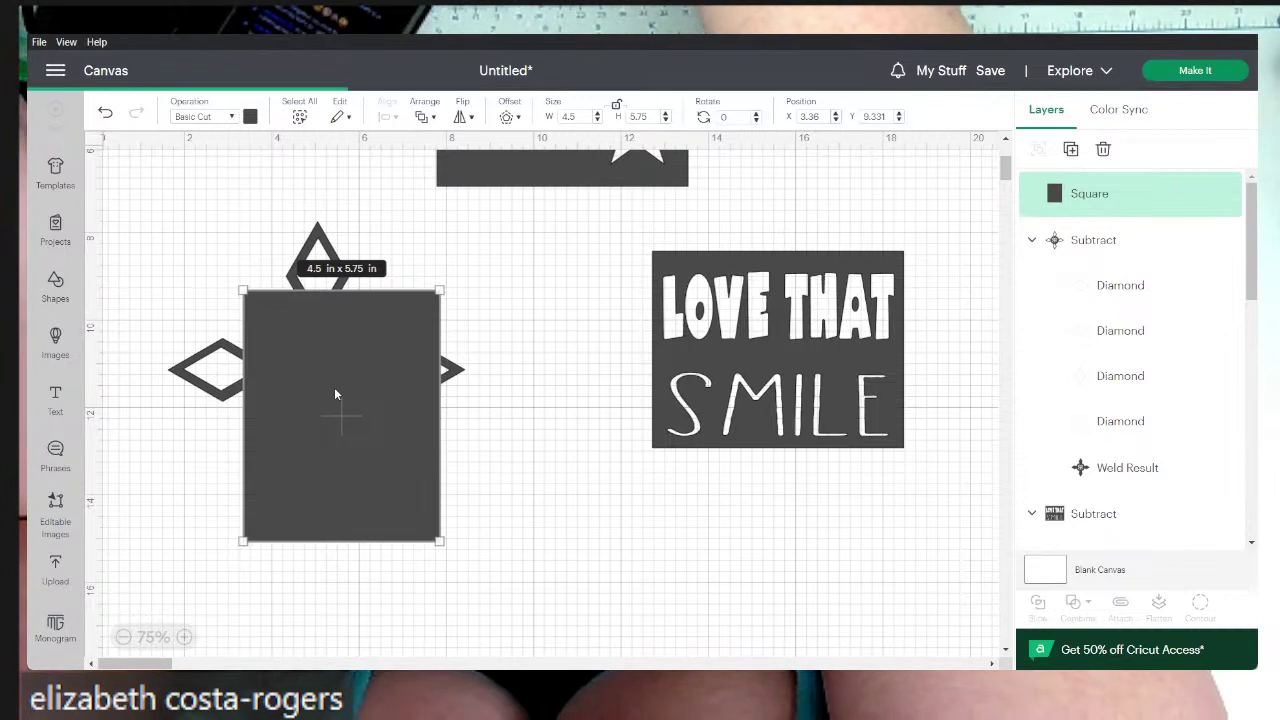
drag(336, 395, 537, 496)
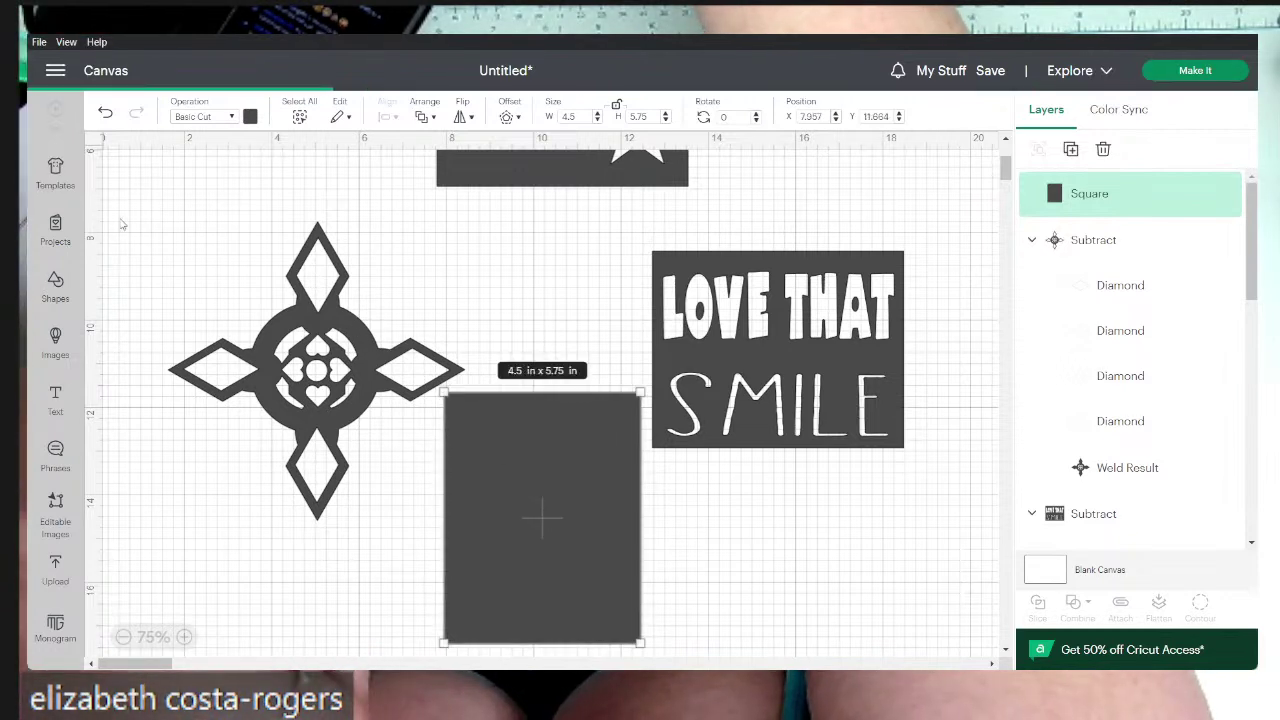
- Duplicate the 4.5 by 5.75 in rectangle, scale the copy proportionally to 4 in wide, and place it inside the original
click(63, 325)
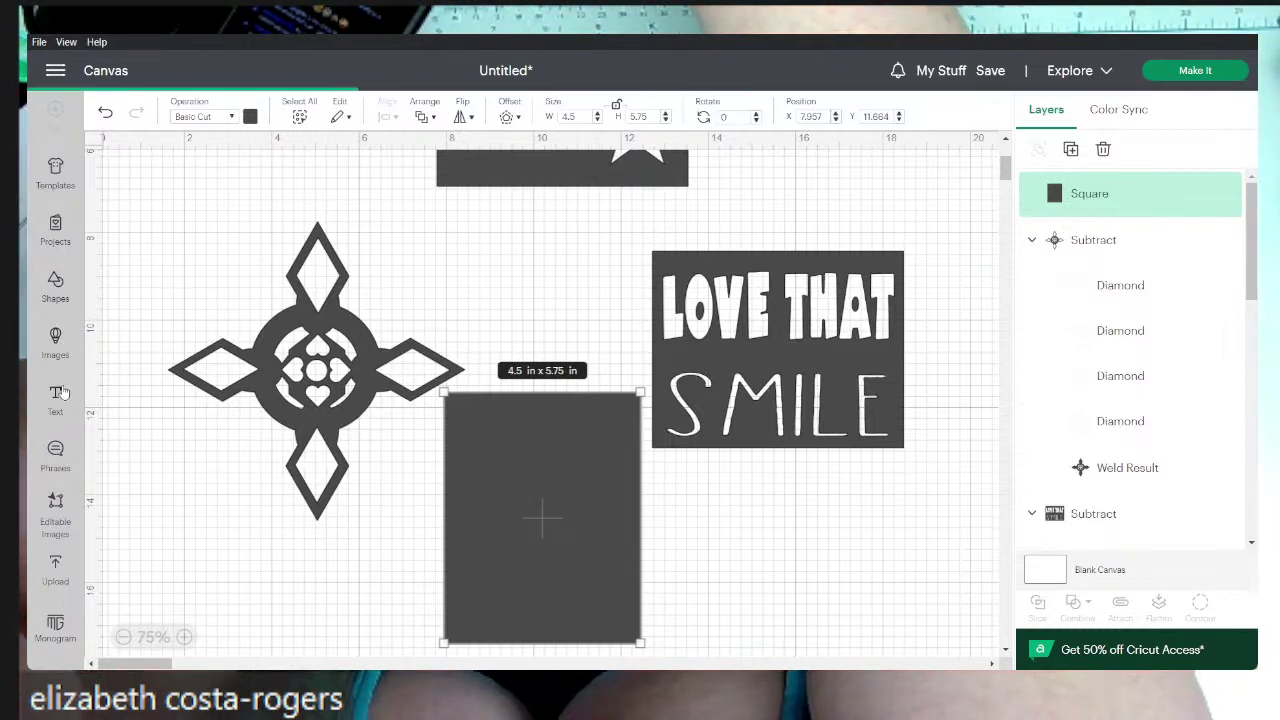
right_click(510, 564)
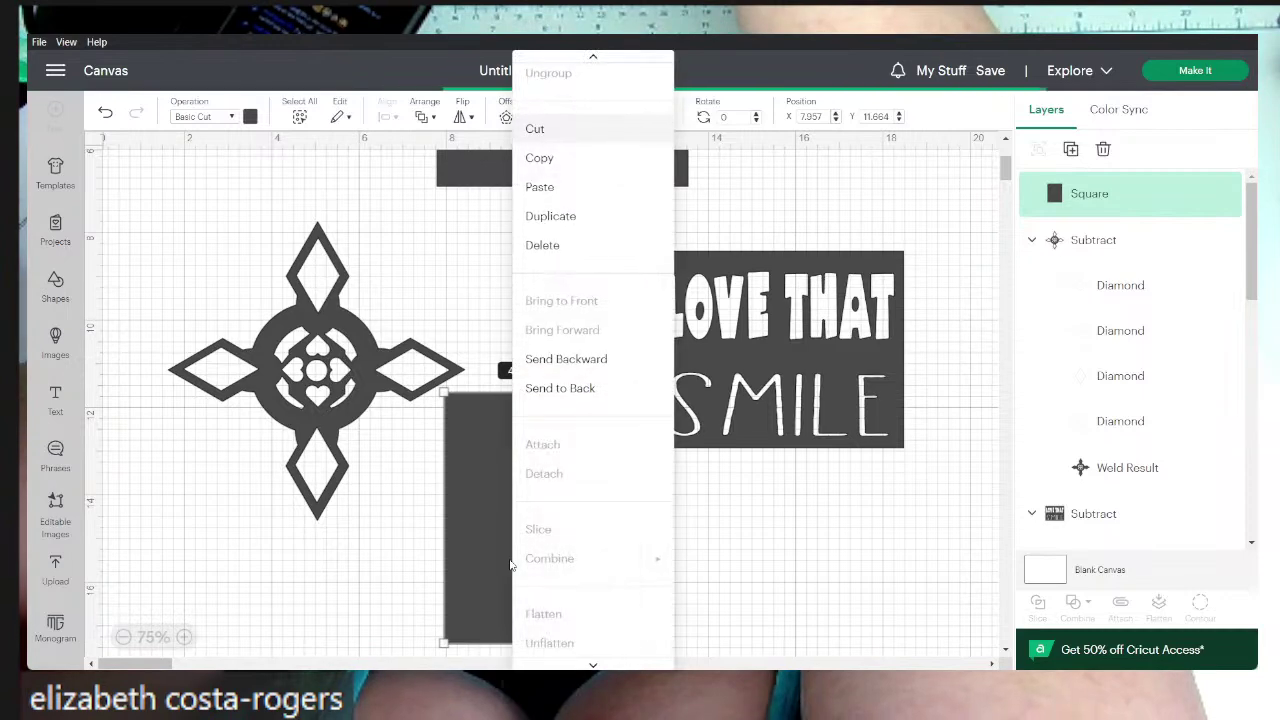
click(551, 216)
drag(542, 517, 370, 445)
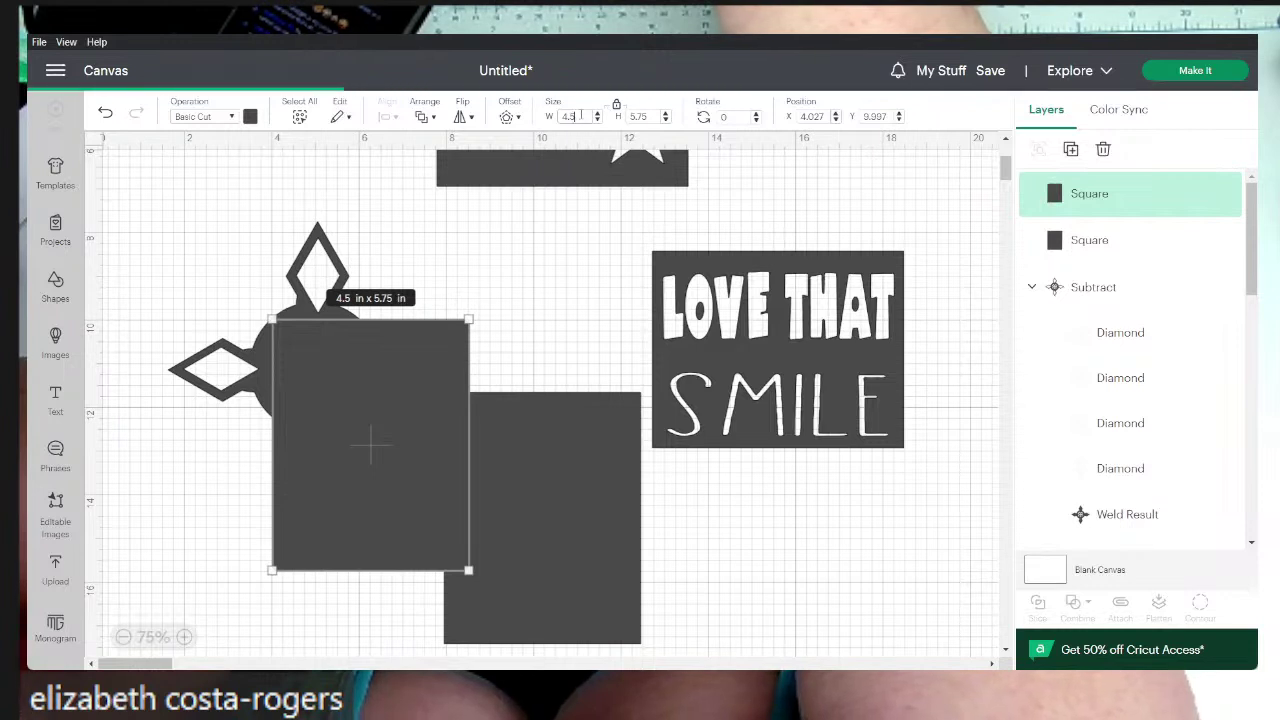
key(BackSpace)
key(BackSpace)
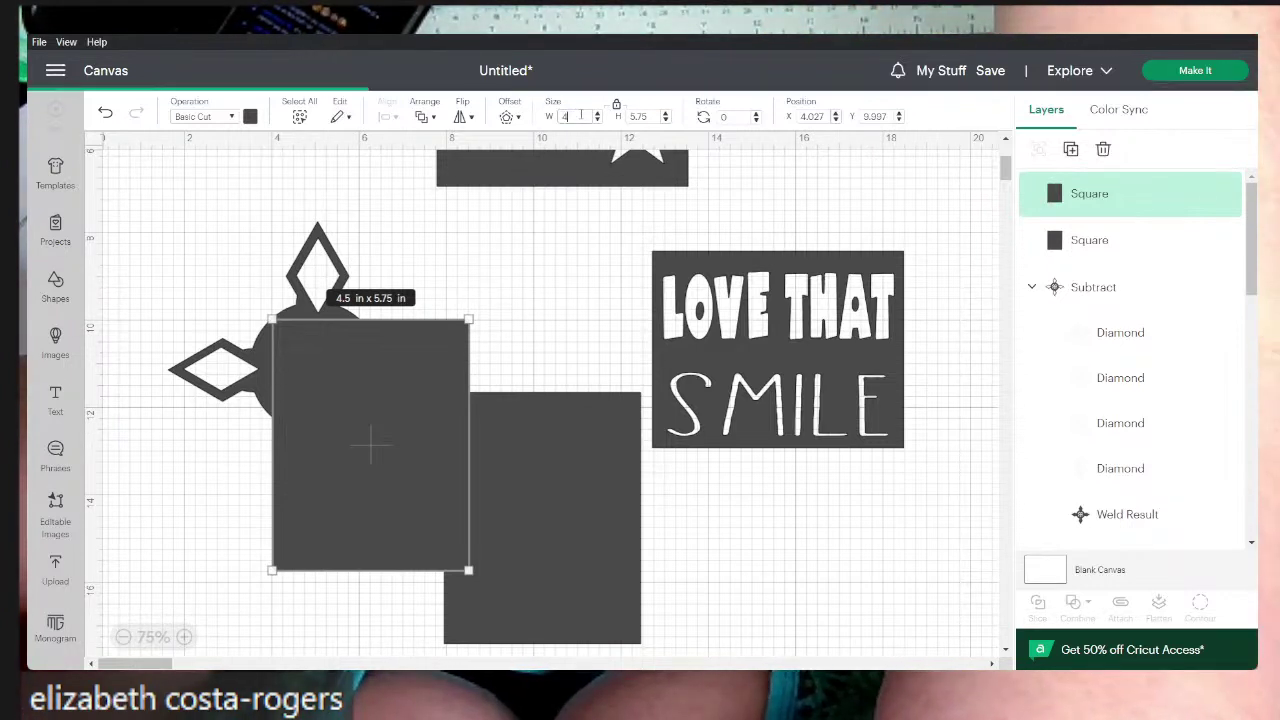
text(.2)
key(Return)
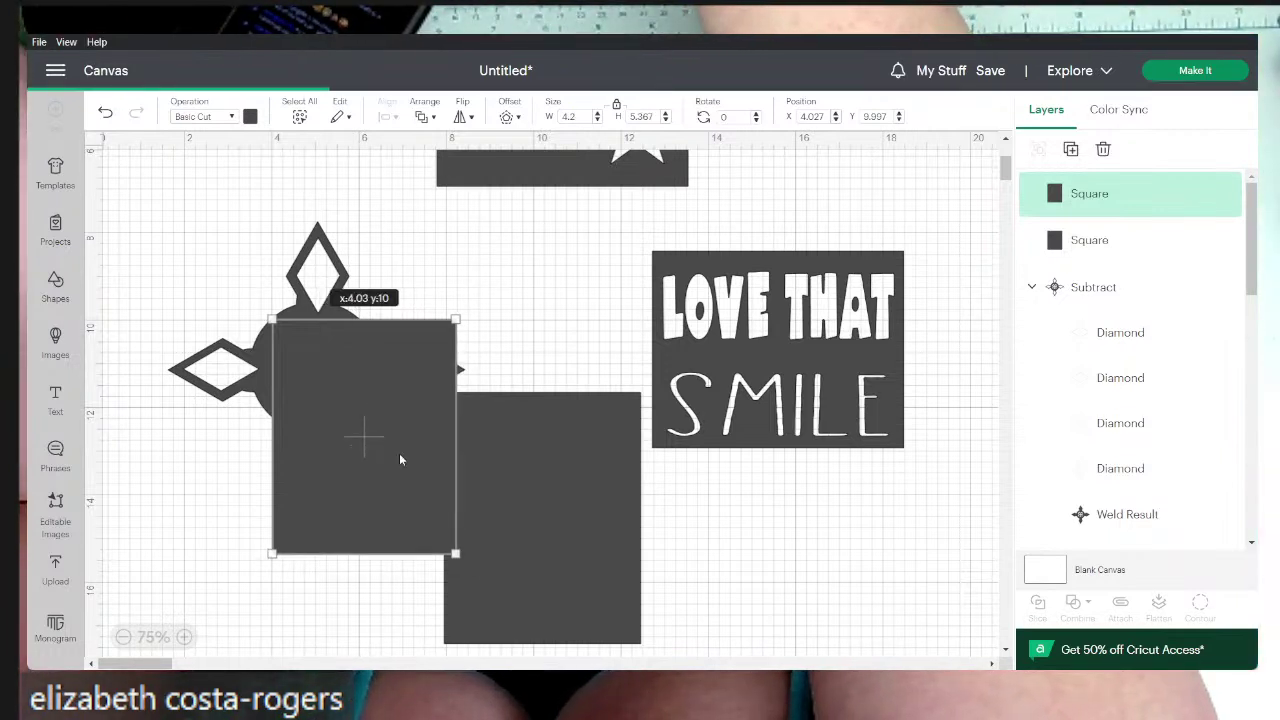
drag(399, 459, 550, 527)
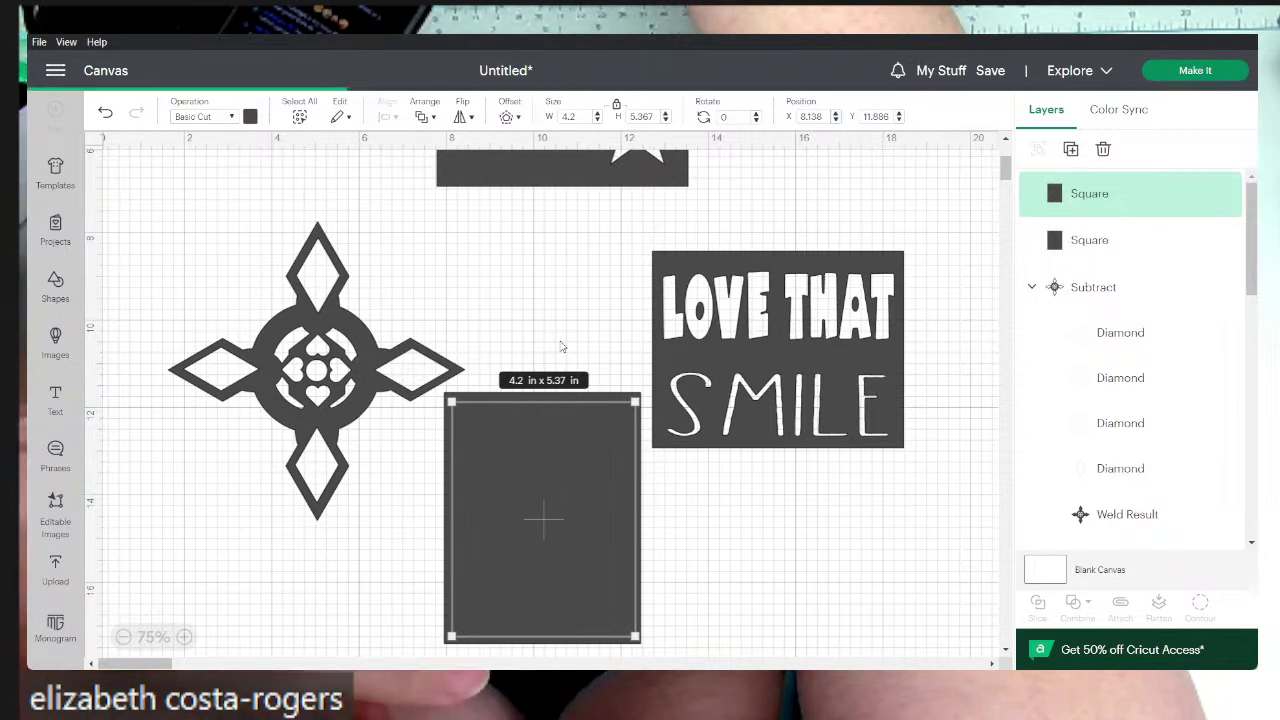
click(597, 120)
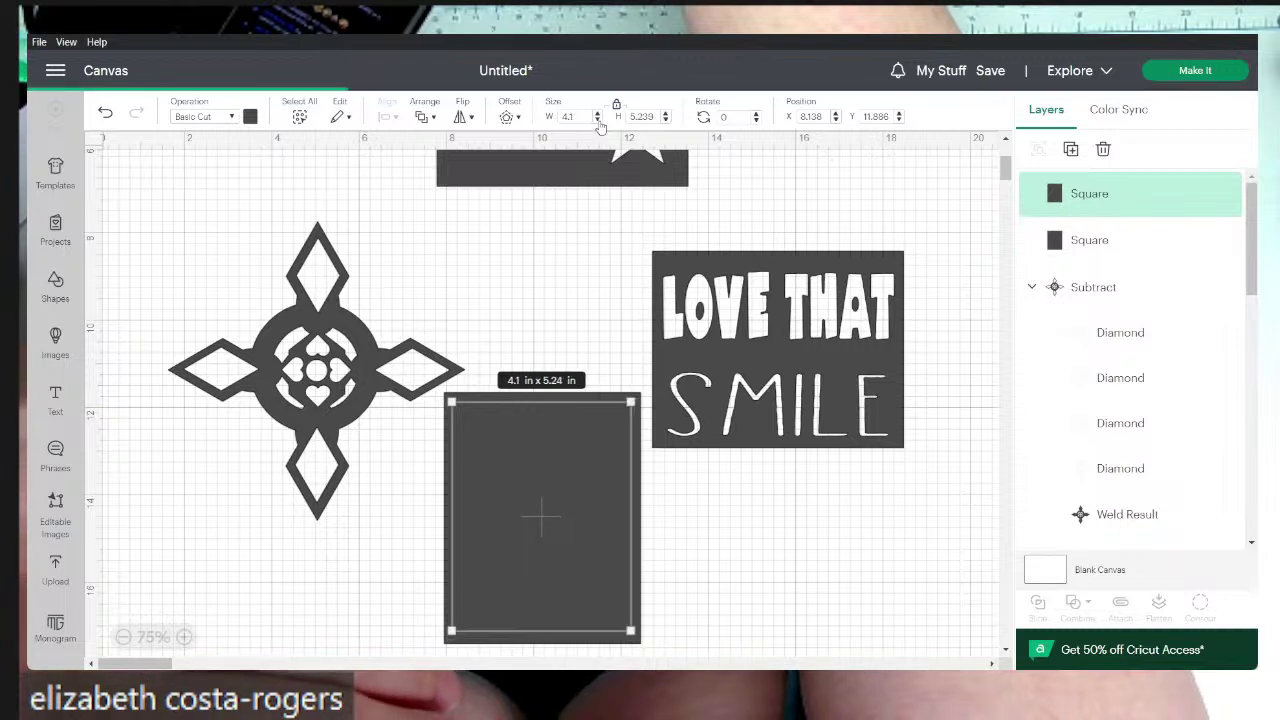
click(597, 120)
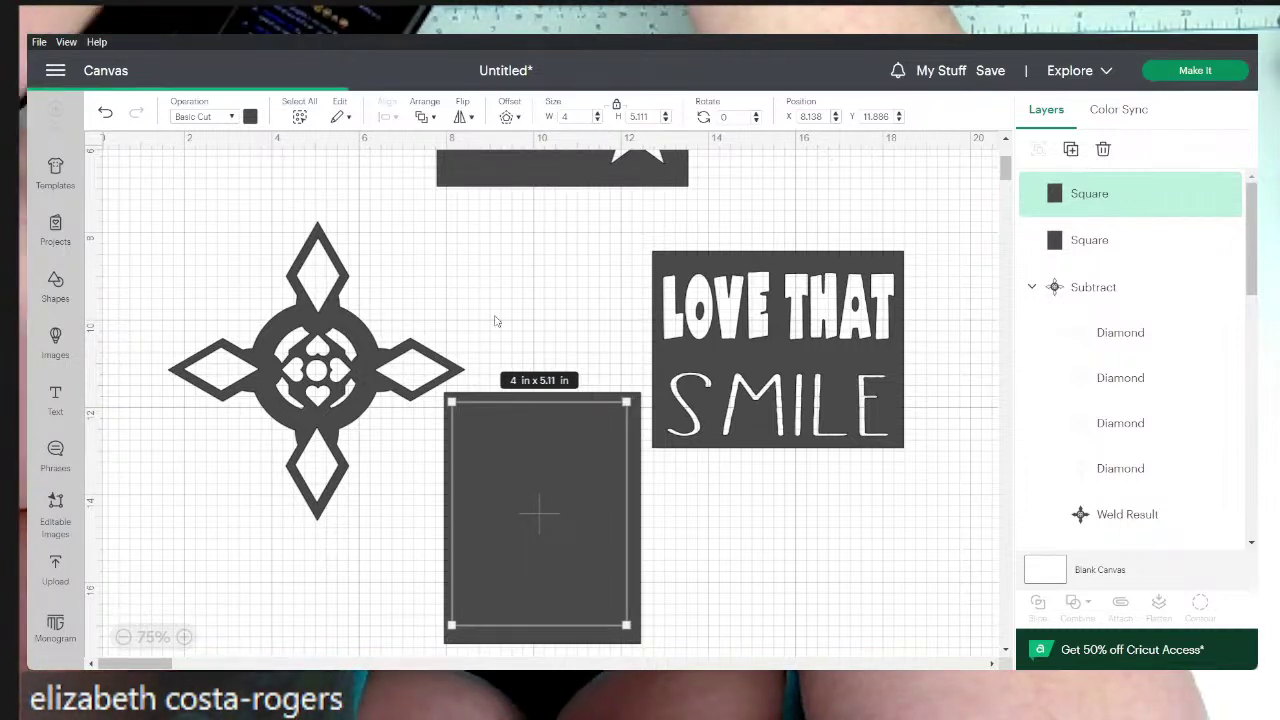
- Centre the two rectangles on each other and subtract the inner one to leave a rectangular frame
drag(514, 323, 521, 592)
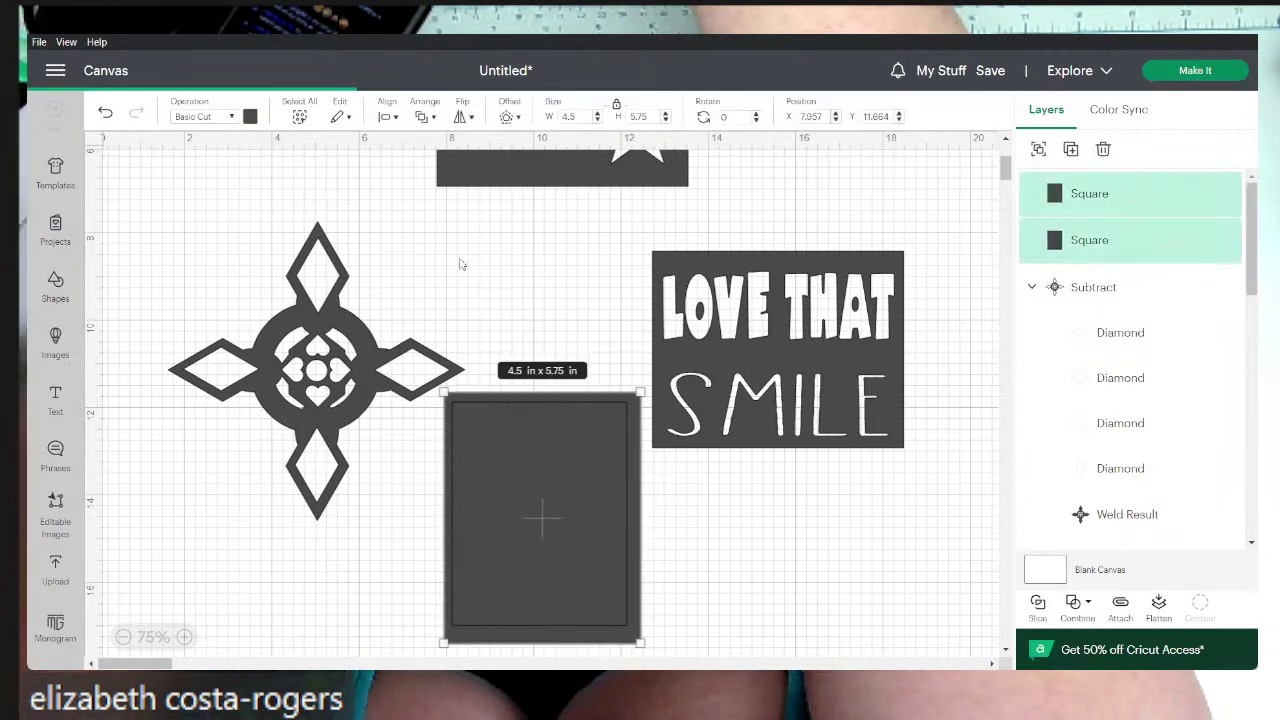
click(386, 118)
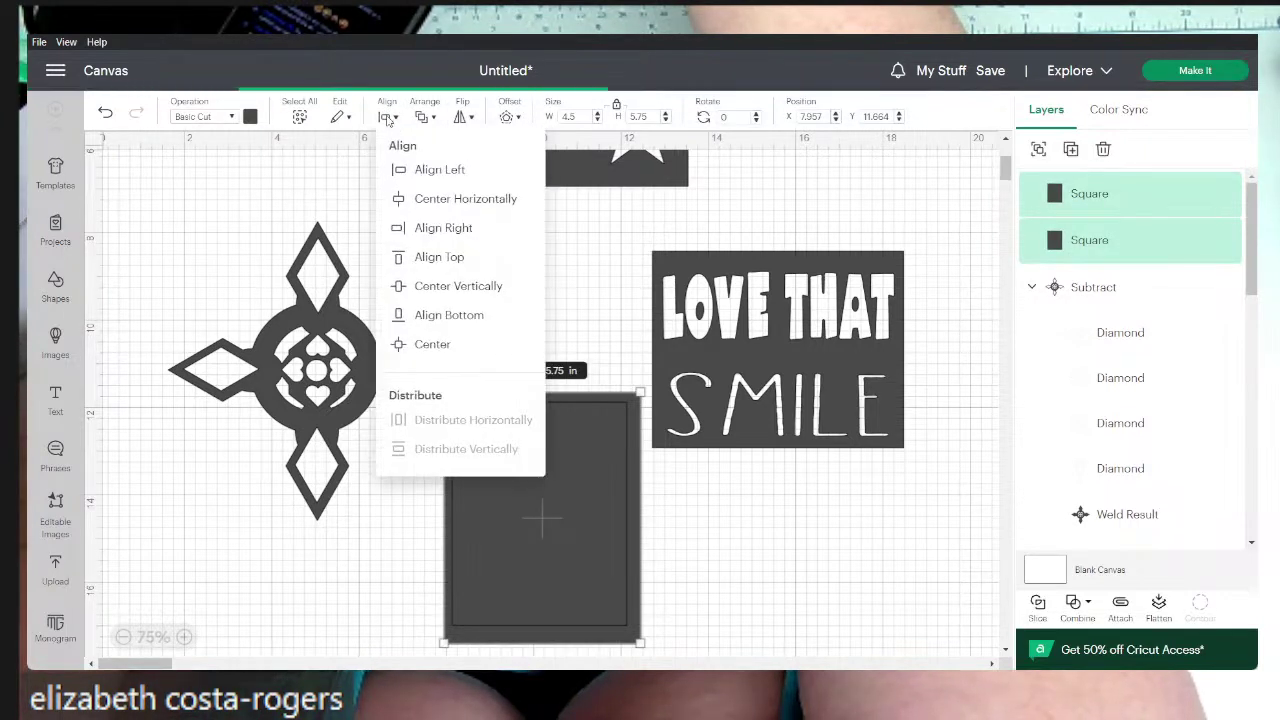
click(430, 346)
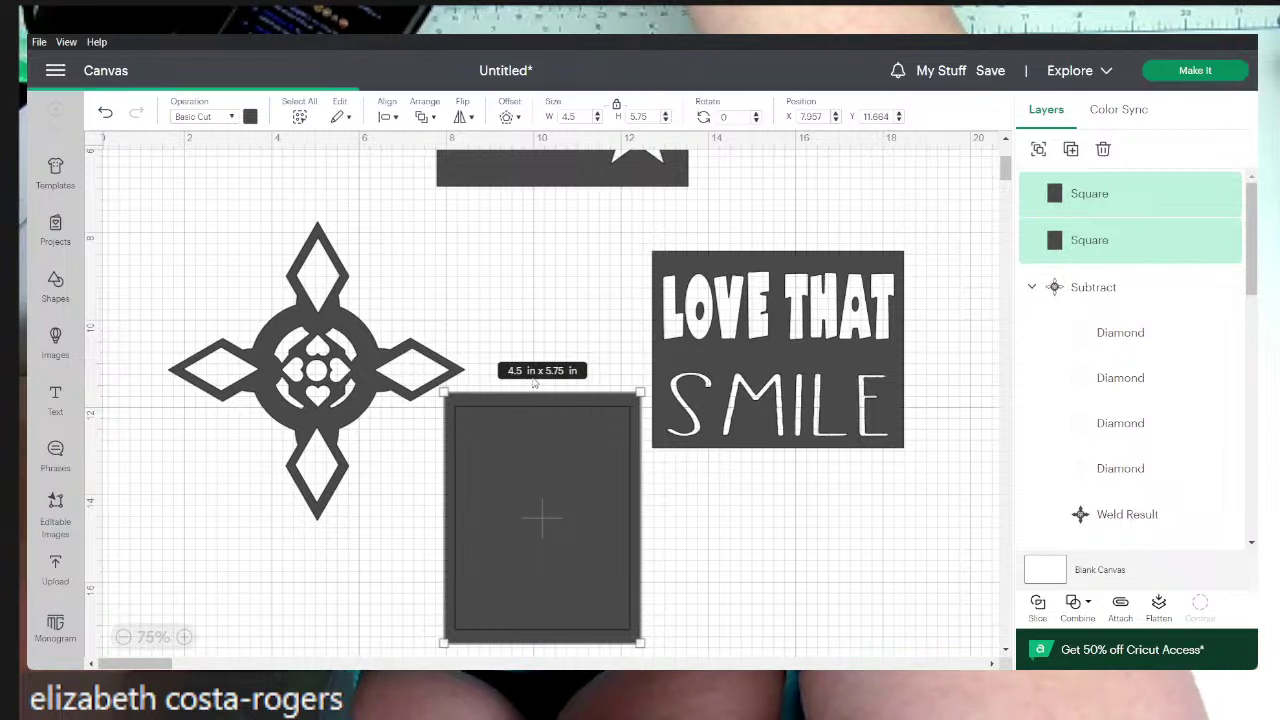
click(1088, 610)
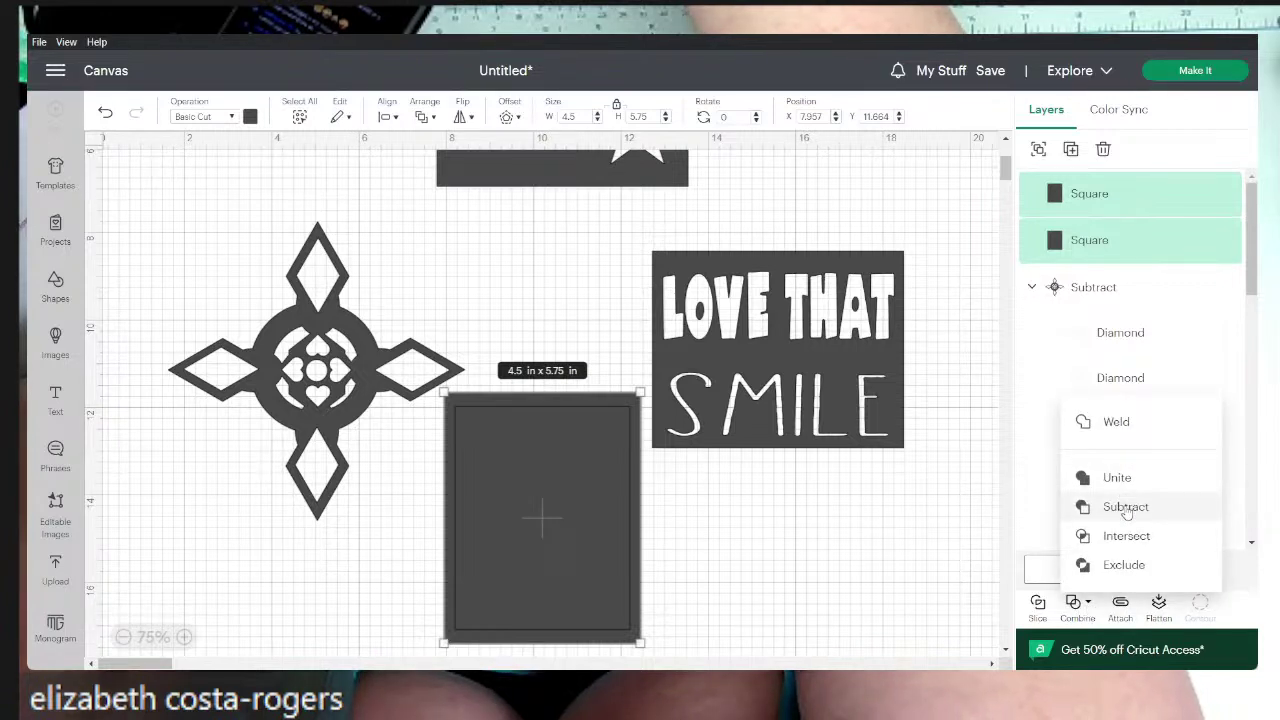
click(1126, 508)
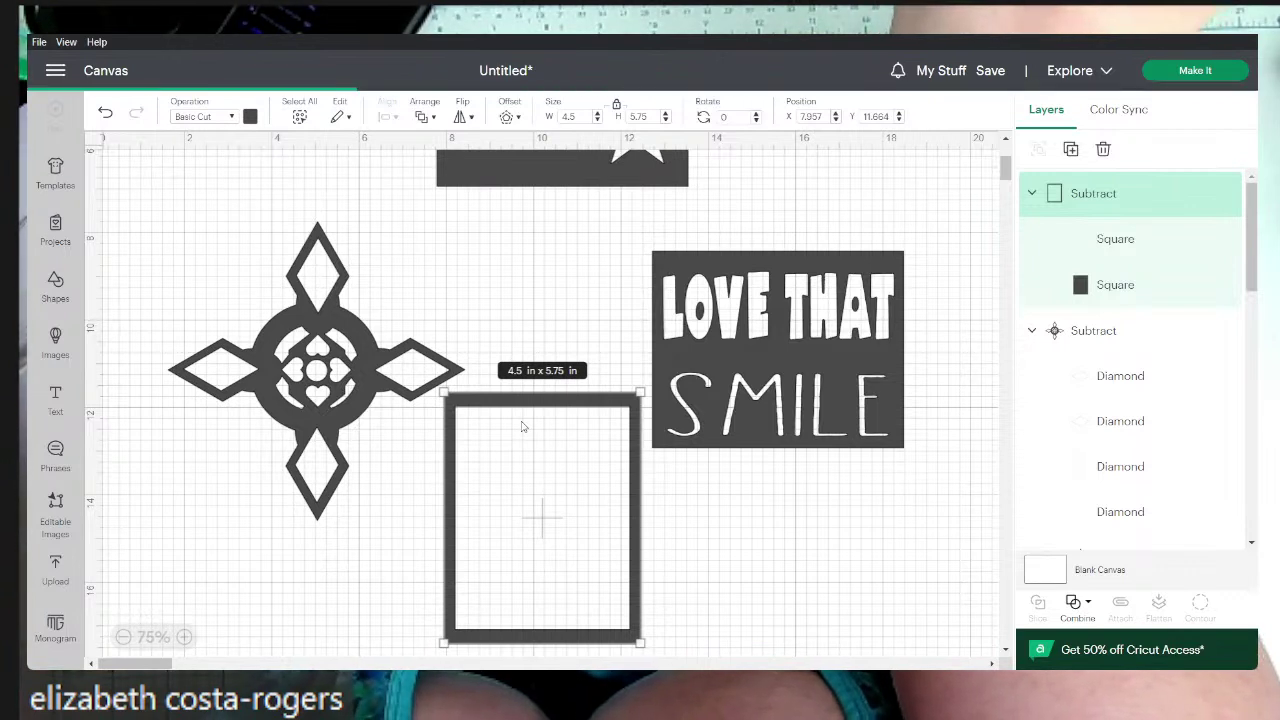
- Copy the rectangular frame and place the copy above the LOVE THAT SMILE panel
key(ctrl+c)
key(ctrl+v)
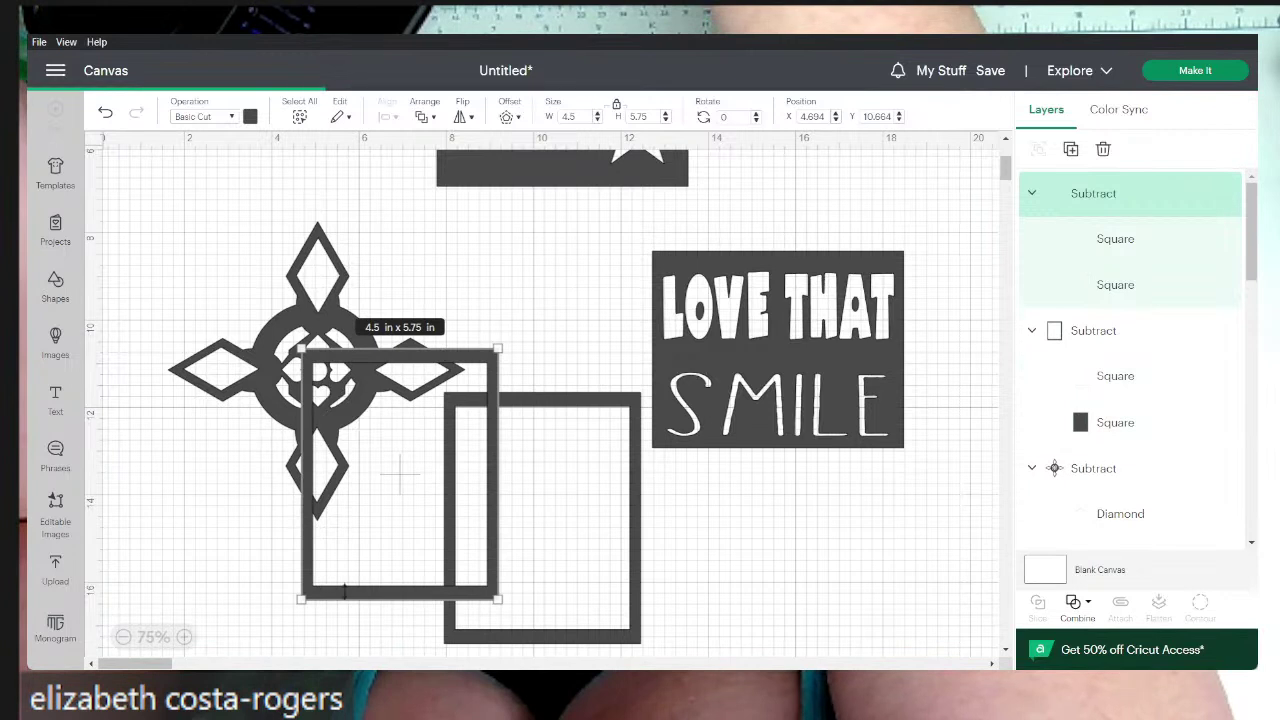
click(197, 574)
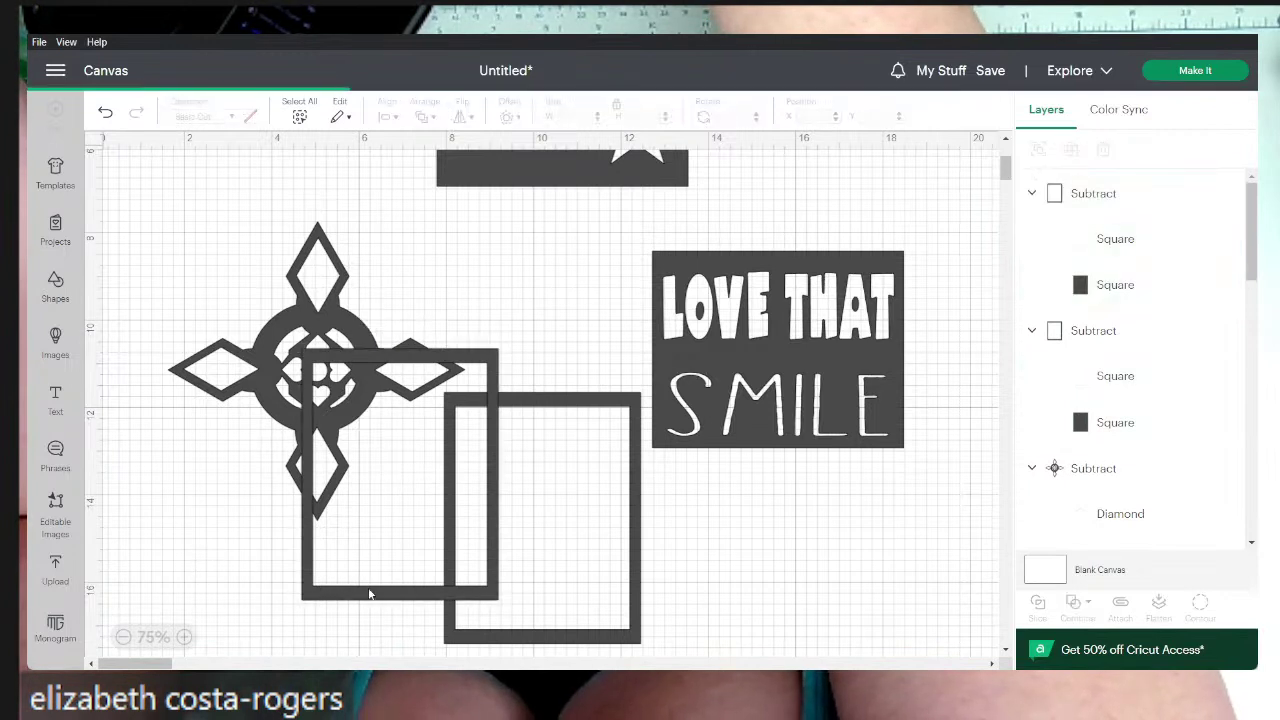
drag(369, 594, 788, 221)
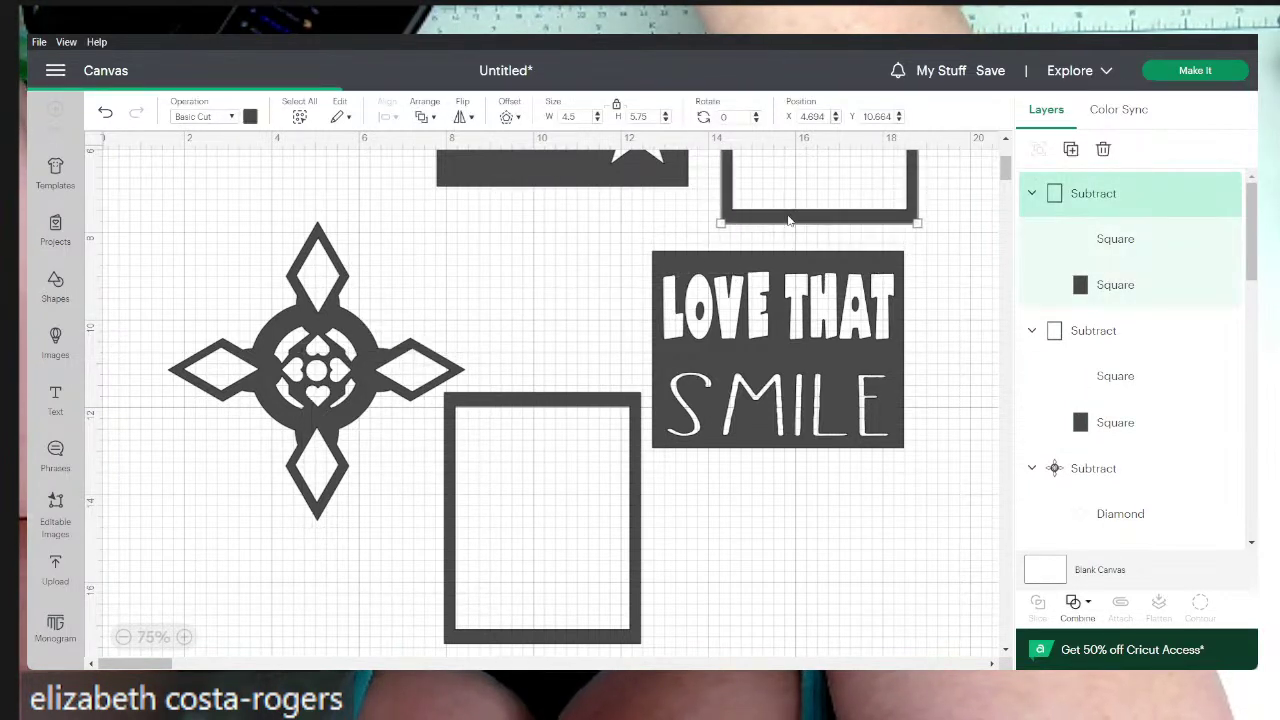
- Place one copy of the cross design over the spare frame, and position the other frame around the remaining cross at about X 5.36, Y 8.98
click(367, 362)
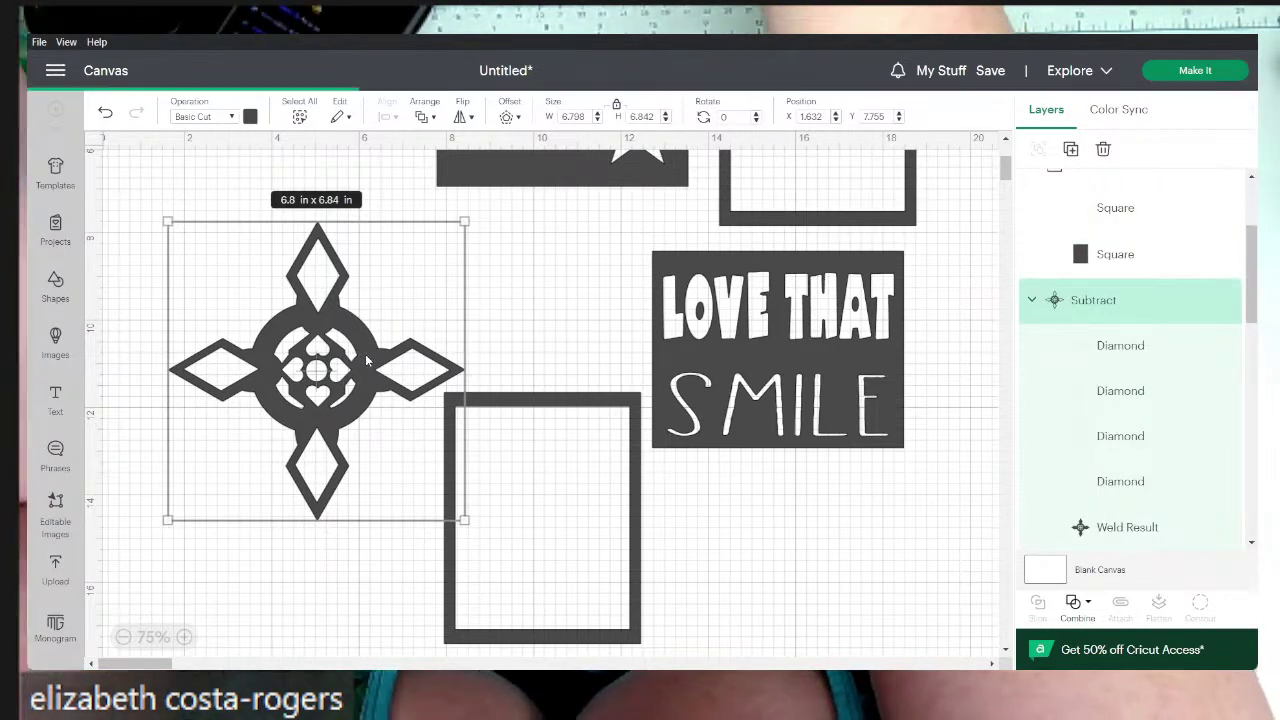
key(ctrl+c)
key(ctrl+v)
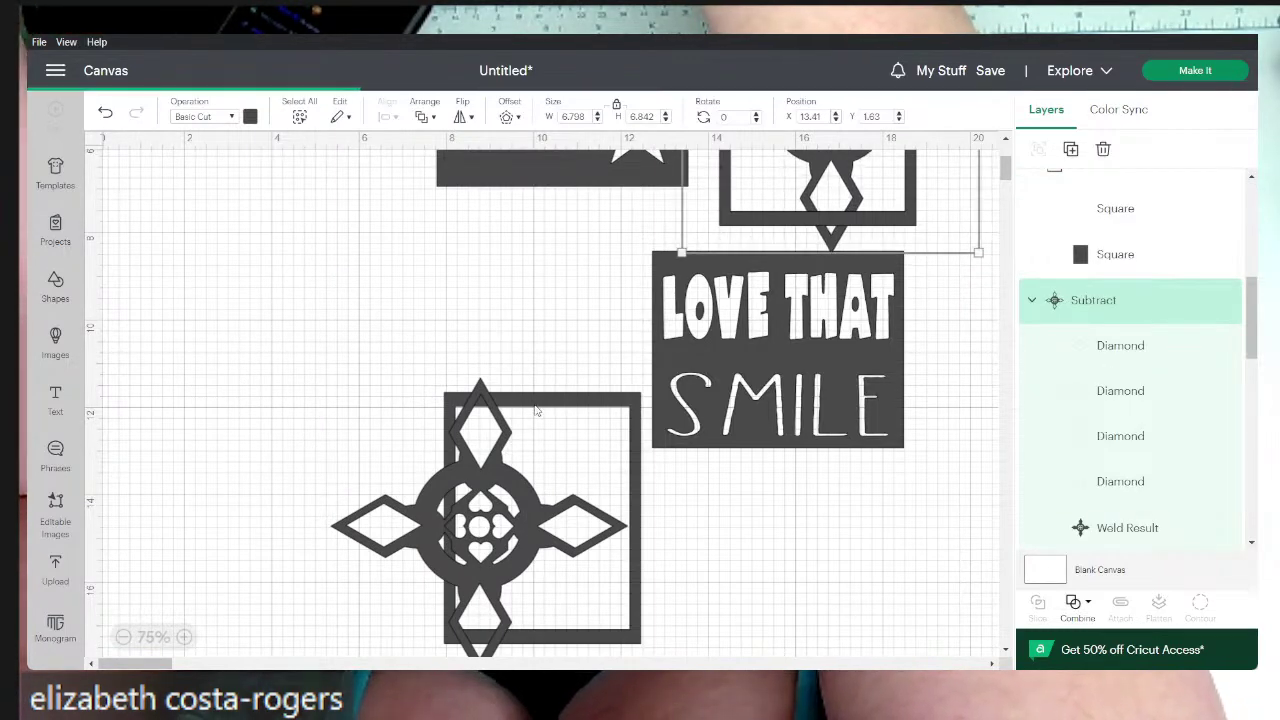
drag(534, 404, 494, 271)
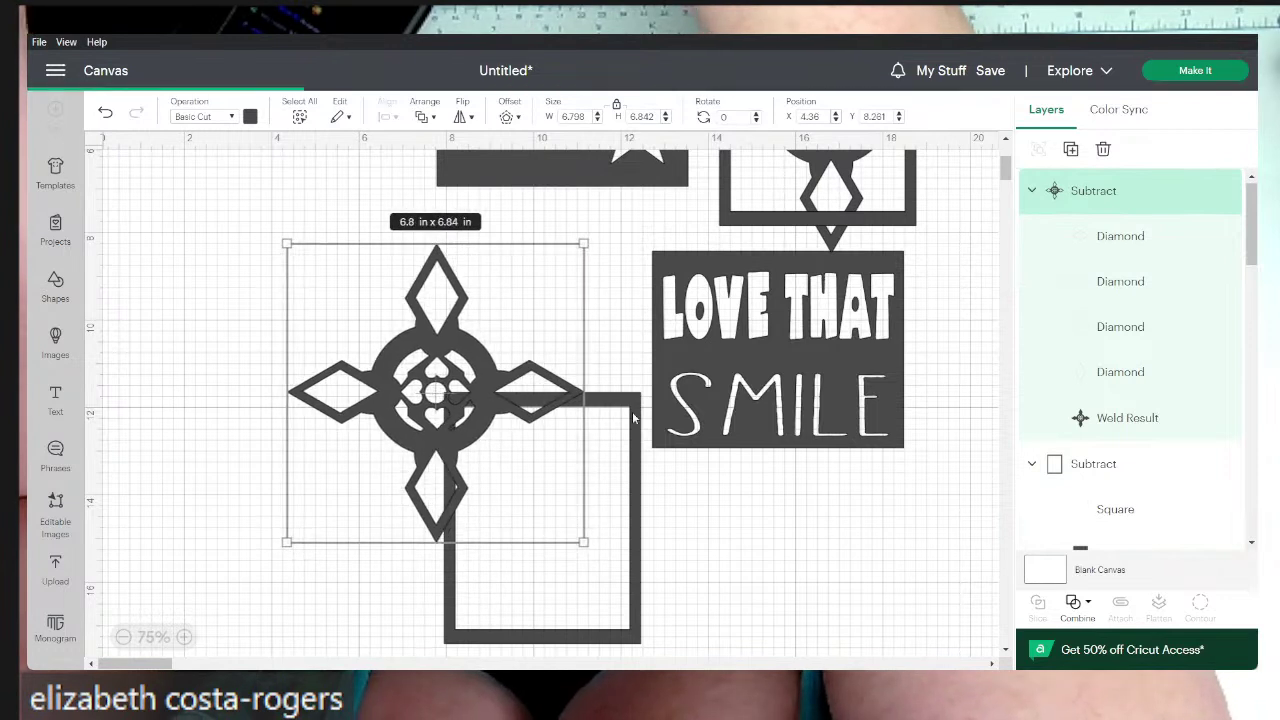
drag(613, 404, 500, 286)
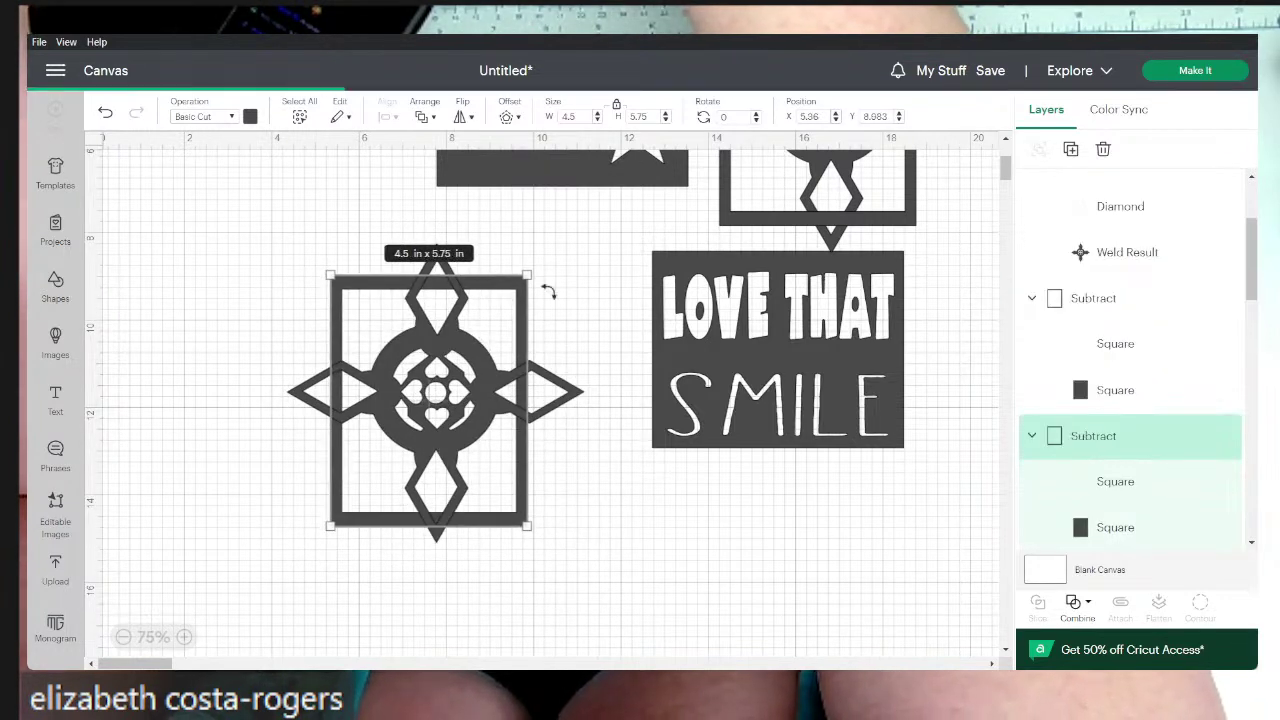
- Scale the cross inside the lower frame to about 3.67 by 3.69 in, move it to the frame's bottom-left area, and duplicate it
click(581, 394)
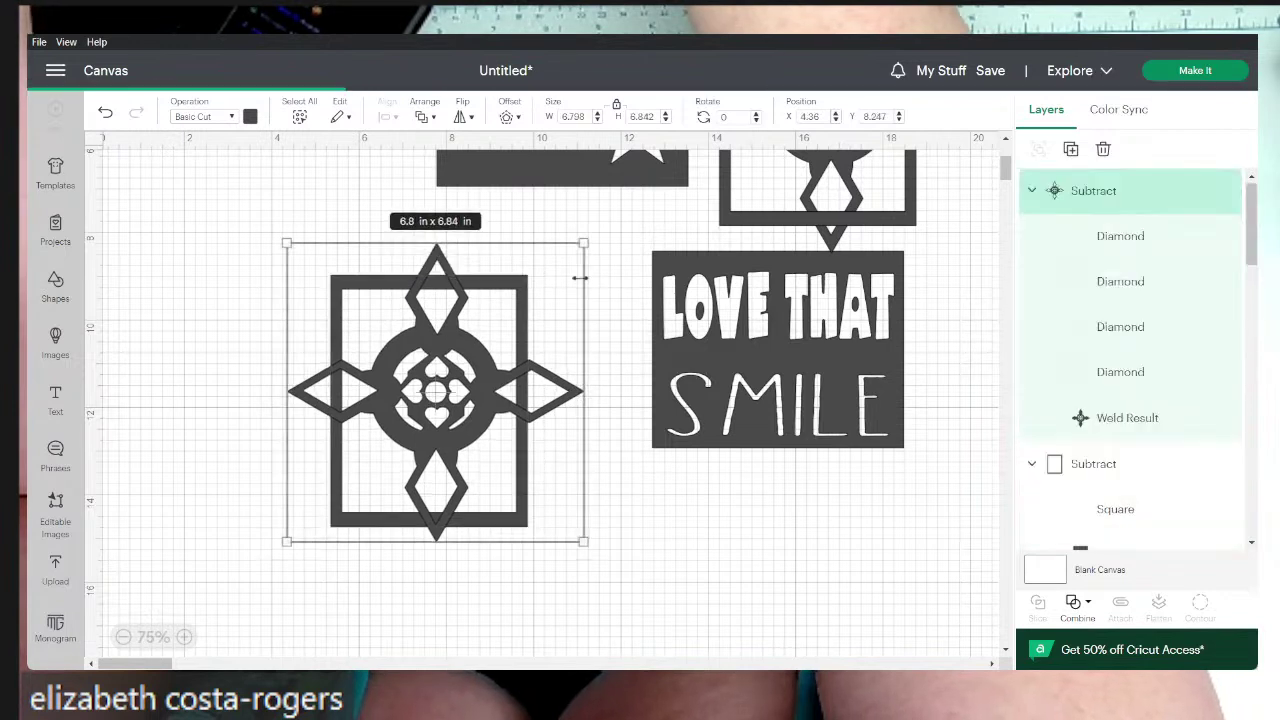
drag(581, 242, 457, 343)
drag(439, 355, 412, 379)
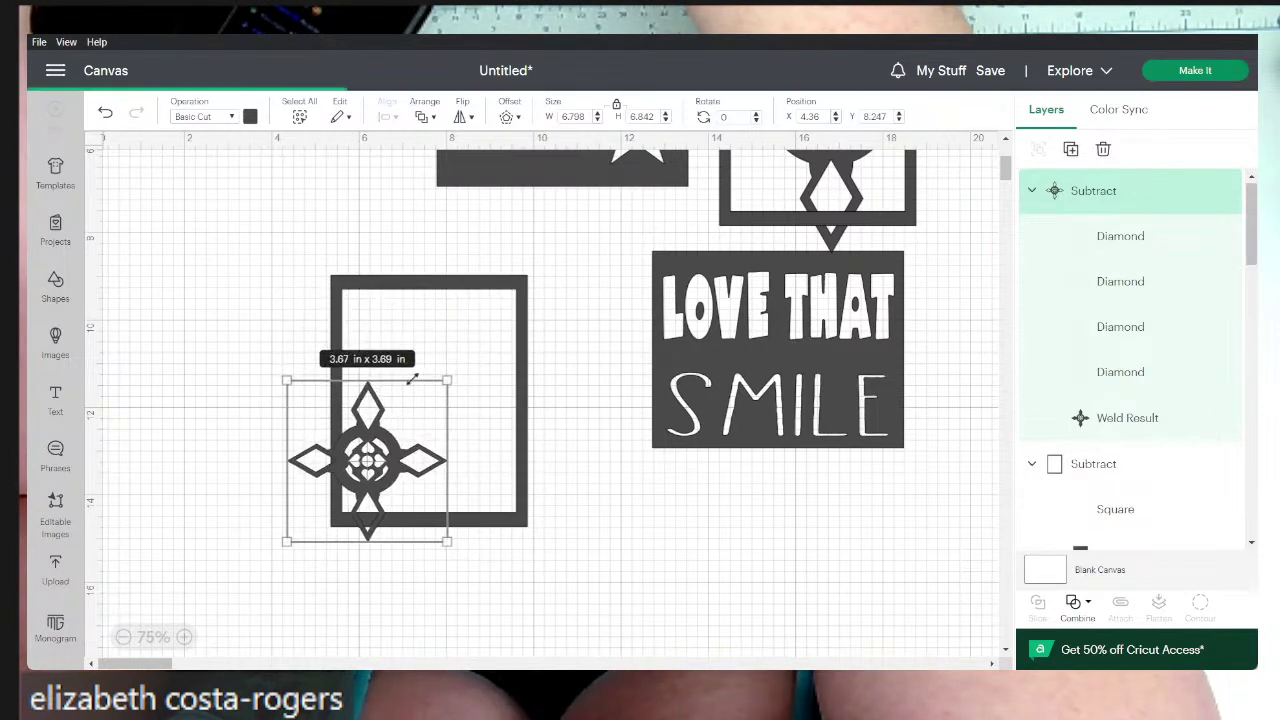
click(386, 447)
drag(386, 447, 434, 423)
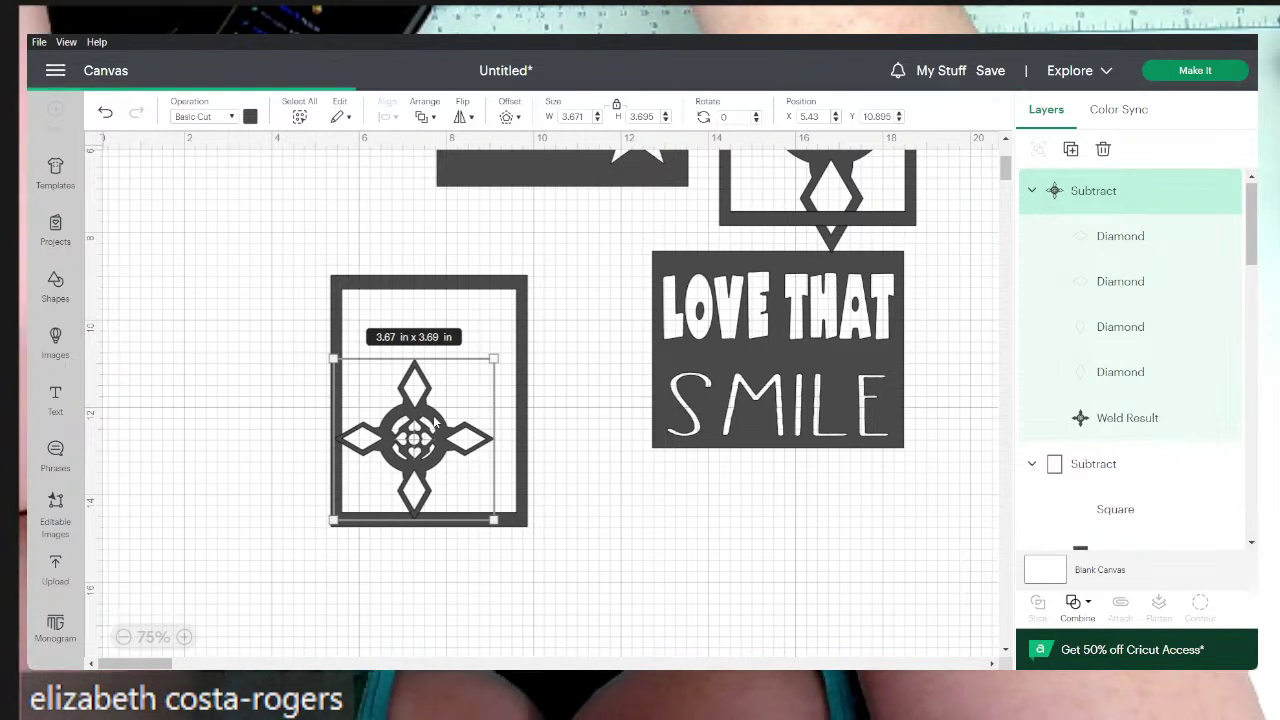
key(ctrl+d)
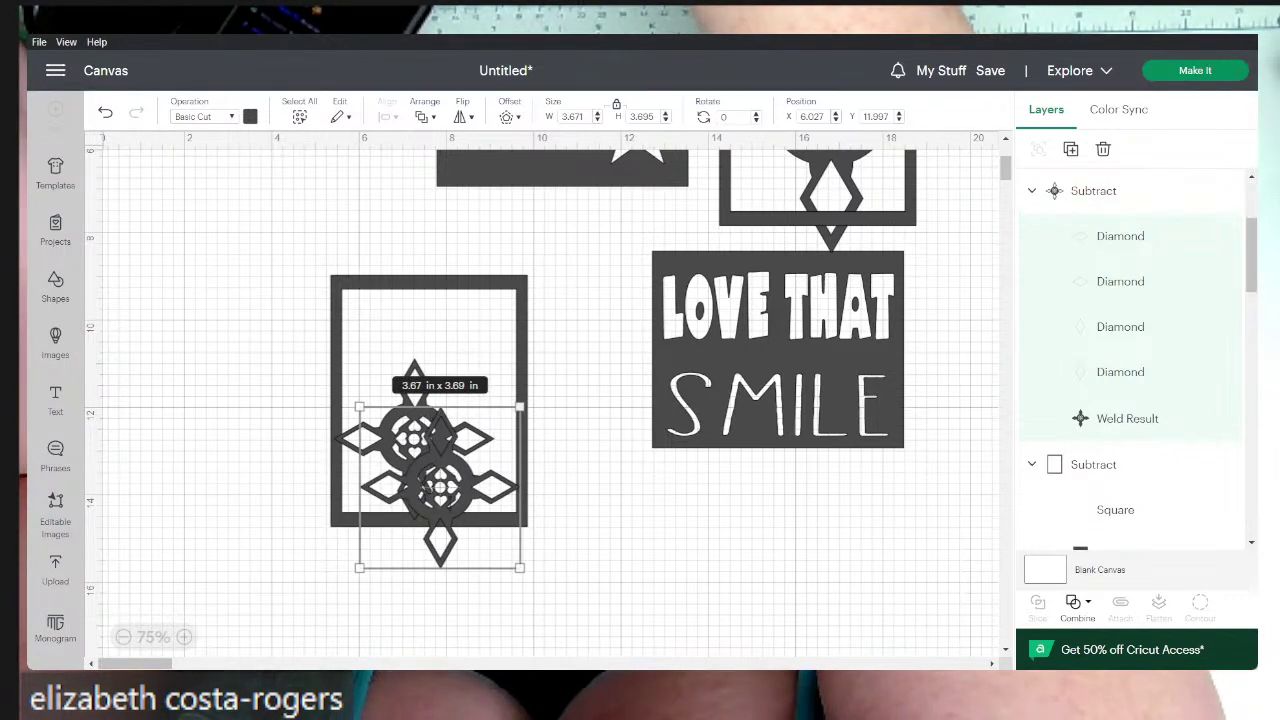
- Place the duplicated cross at the frame's upper-right corner, about X 7.18, Y 9.12, and a further copy at the lower-right, about X 7.21, Y 12.65
drag(445, 444, 522, 372)
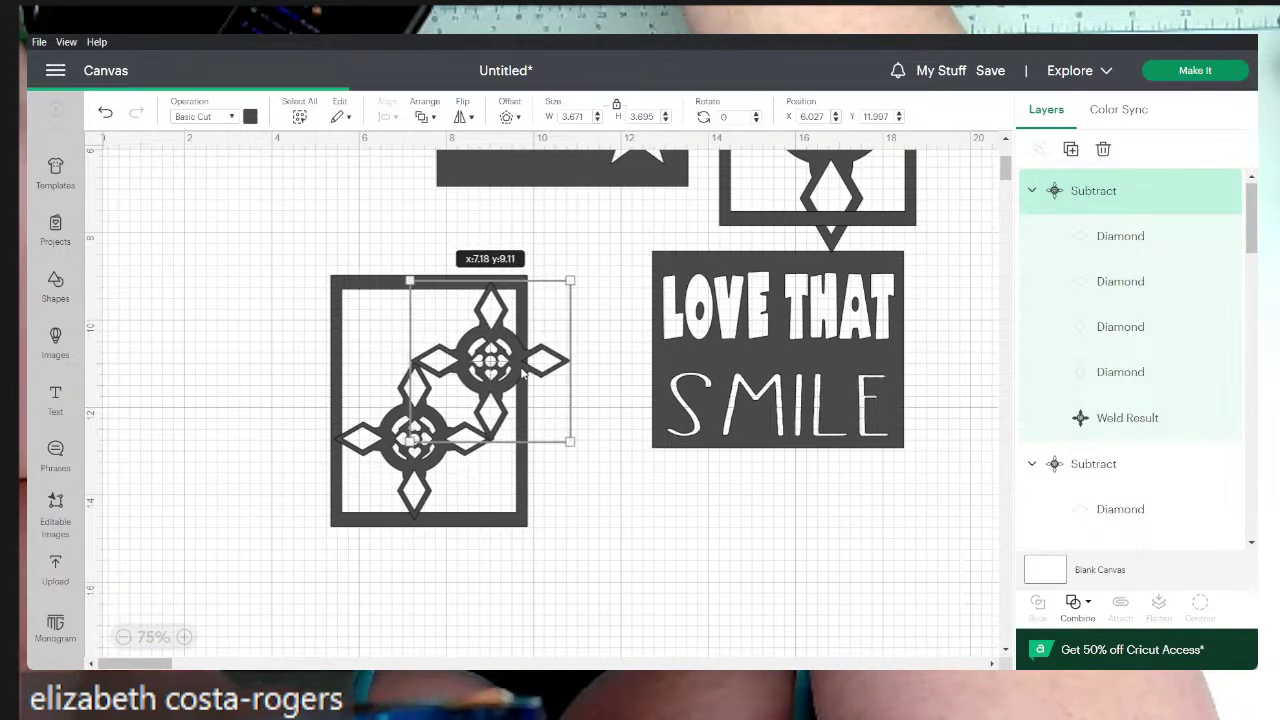
drag(522, 372, 522, 374)
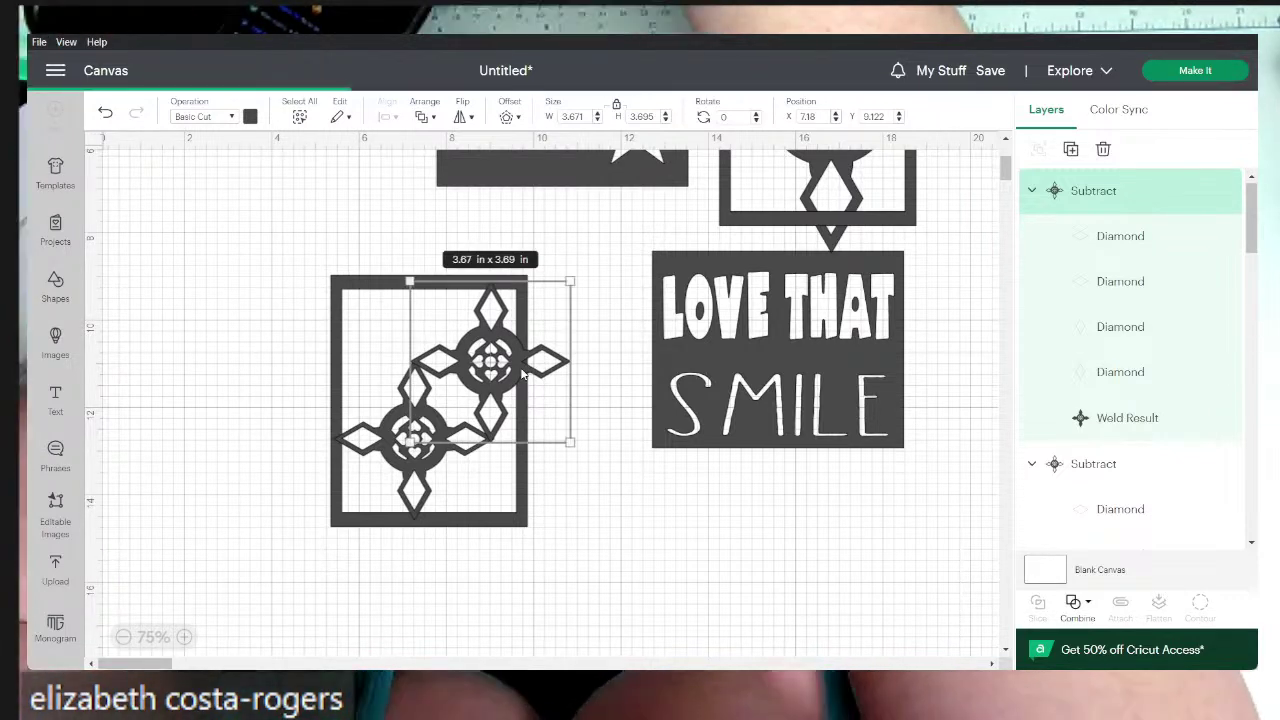
key(ctrl+v)
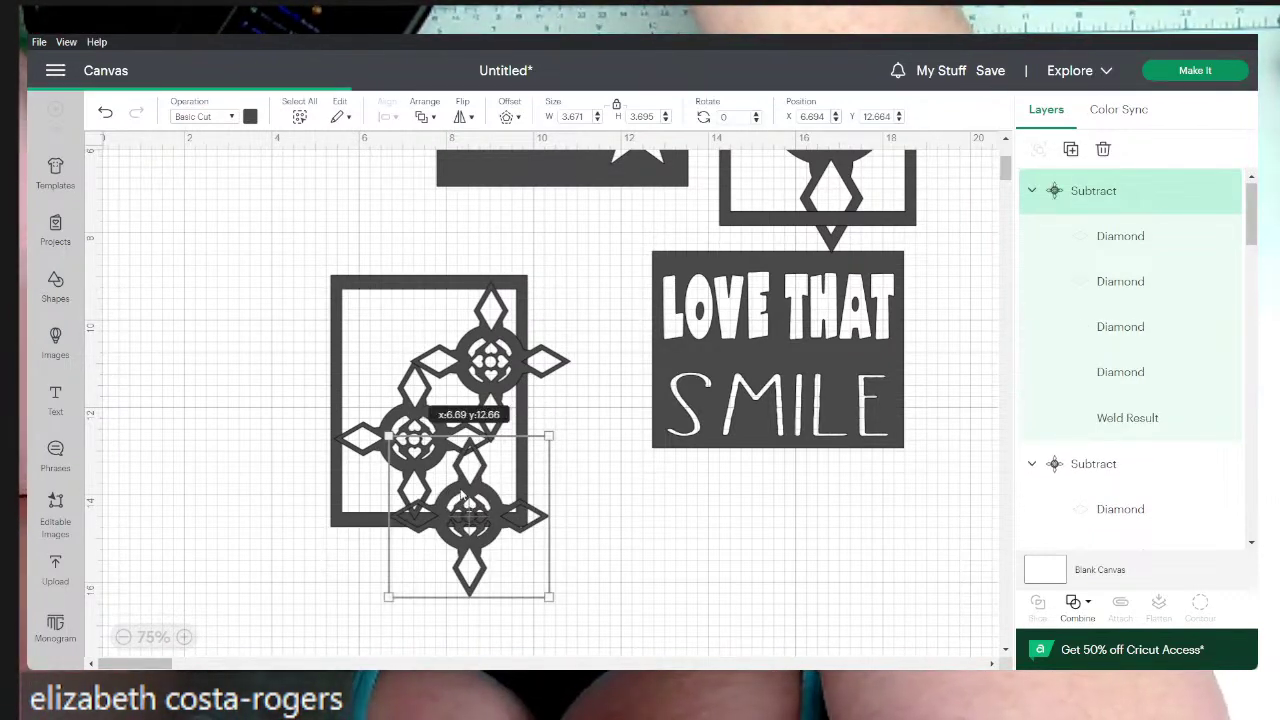
drag(463, 498, 480, 497)
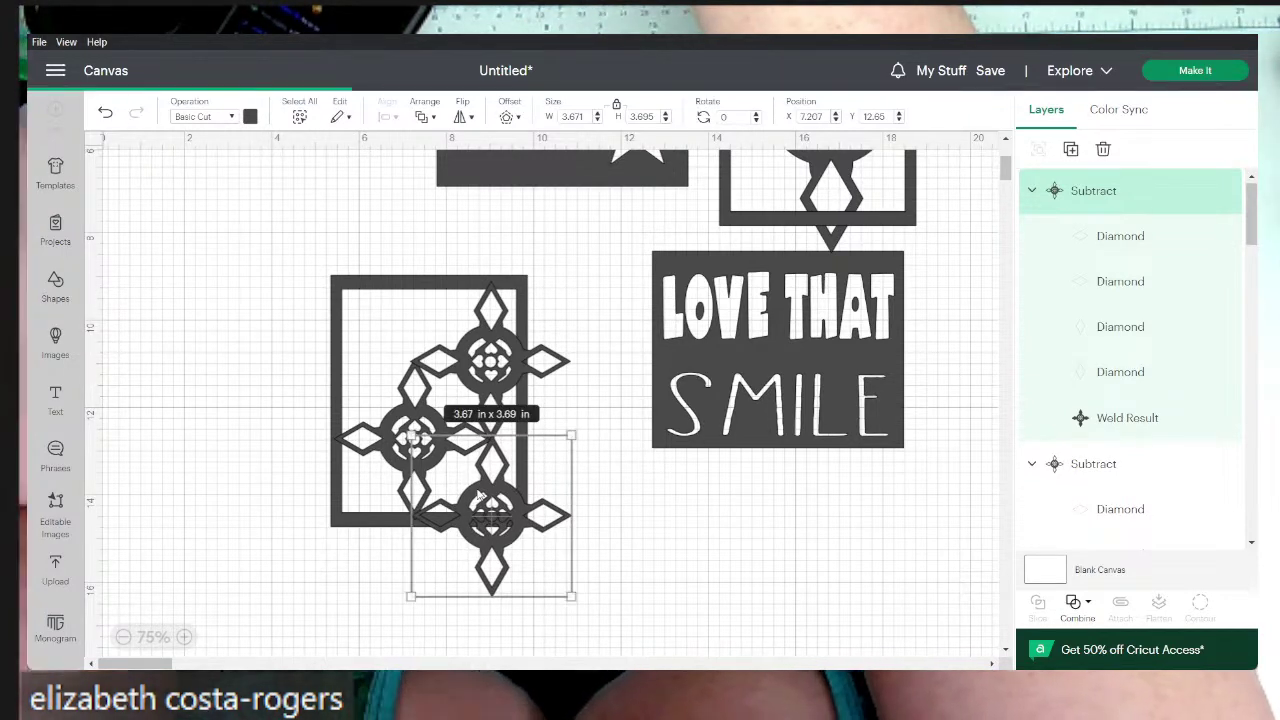
- Add two more cross copies and place them at the frame's upper-left corner, about X 3.75, Y 9.12, and lower-left corner, about X 3.69, Y 12.66
key(ctrl+v)
key(ctrl+v)
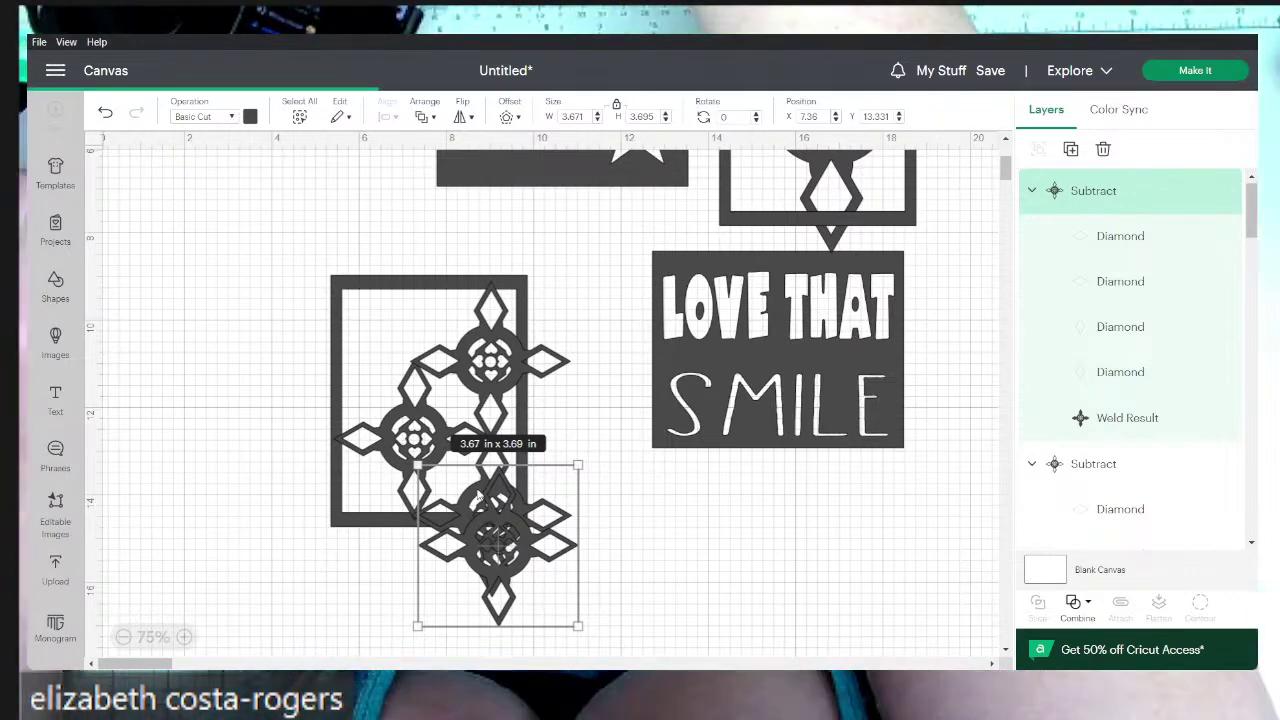
drag(513, 555, 359, 384)
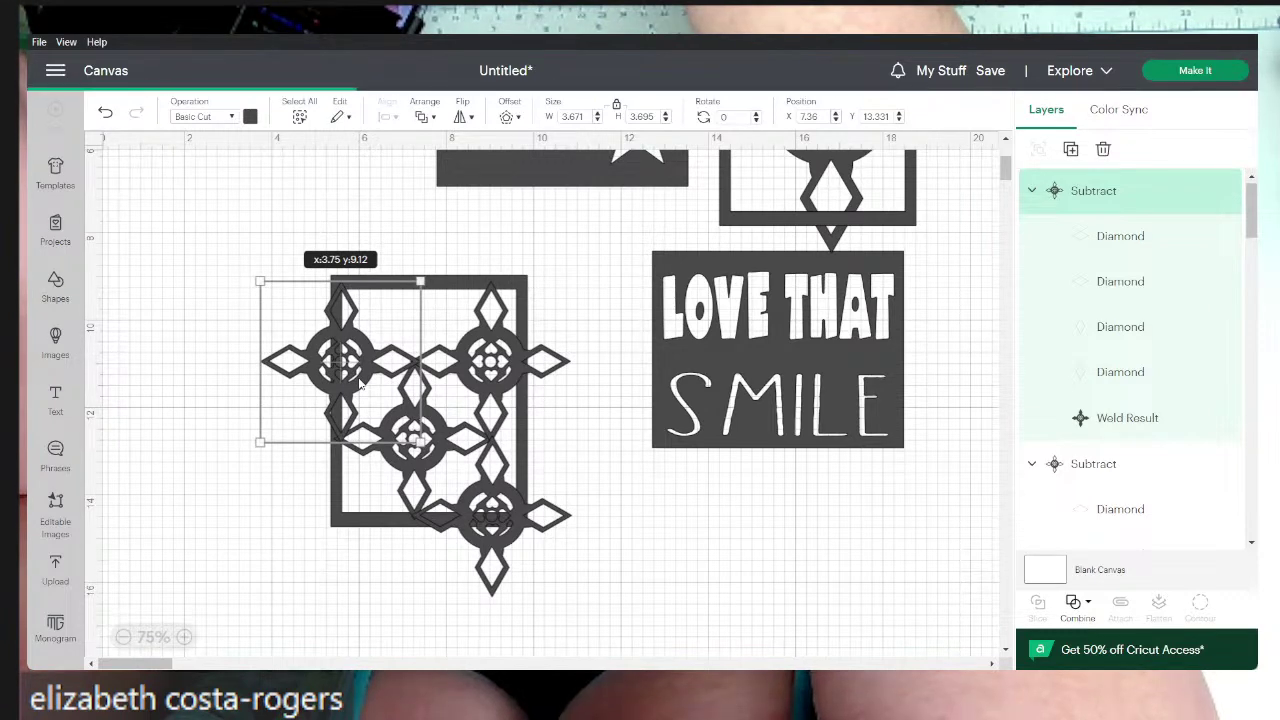
drag(361, 383, 361, 383)
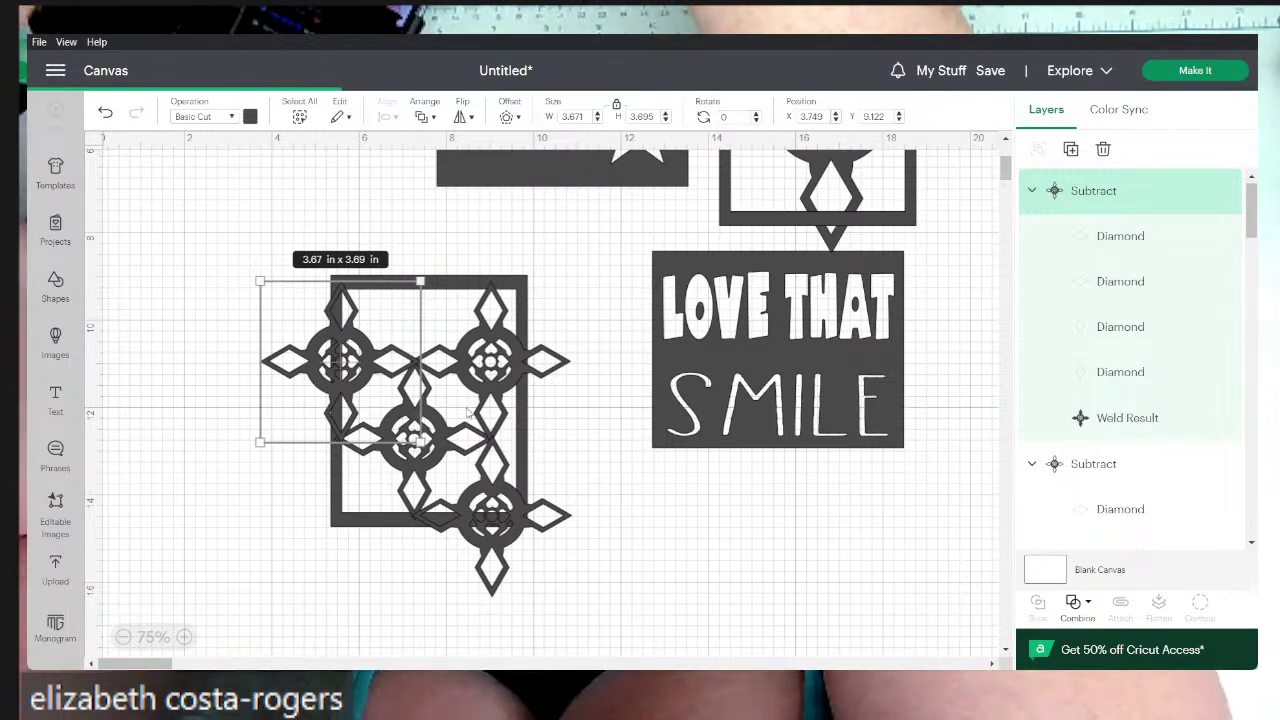
drag(528, 558, 343, 510)
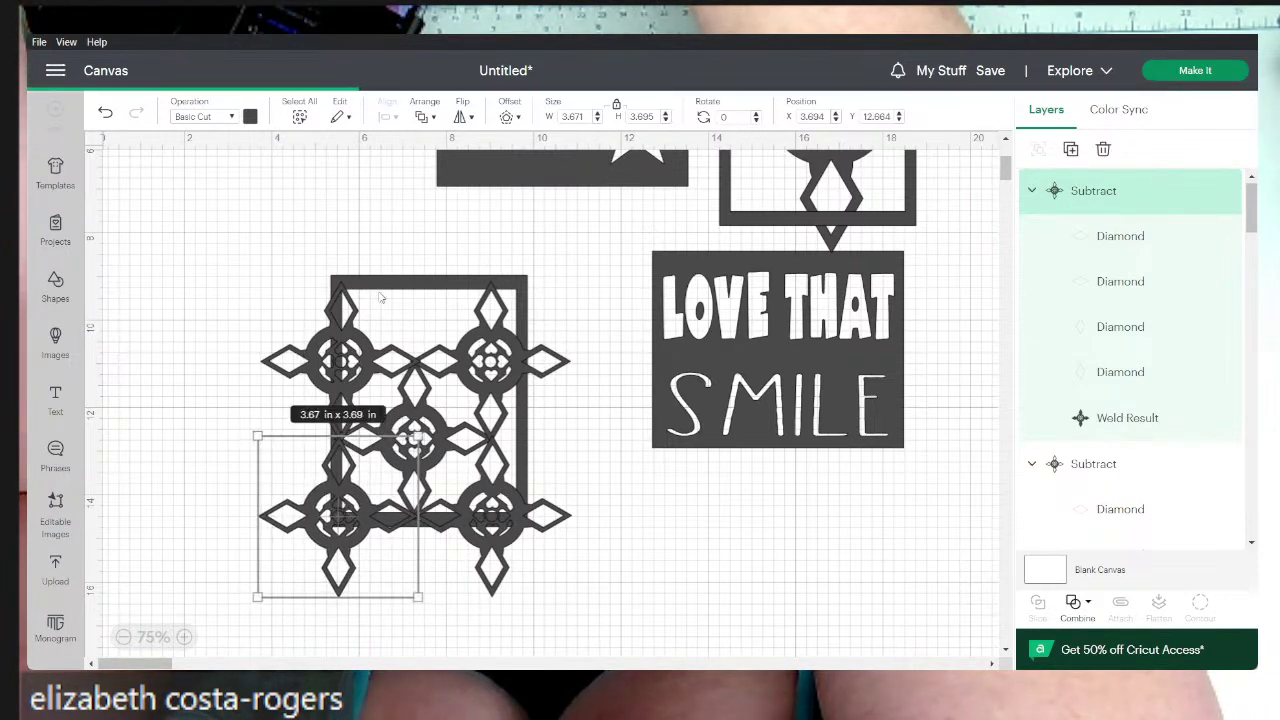
- Move the frame off the cross pattern to about X 12.25, Y 10.83, and place a copy of it at about X 12.79, Y 13.96
drag(397, 284, 382, 317)
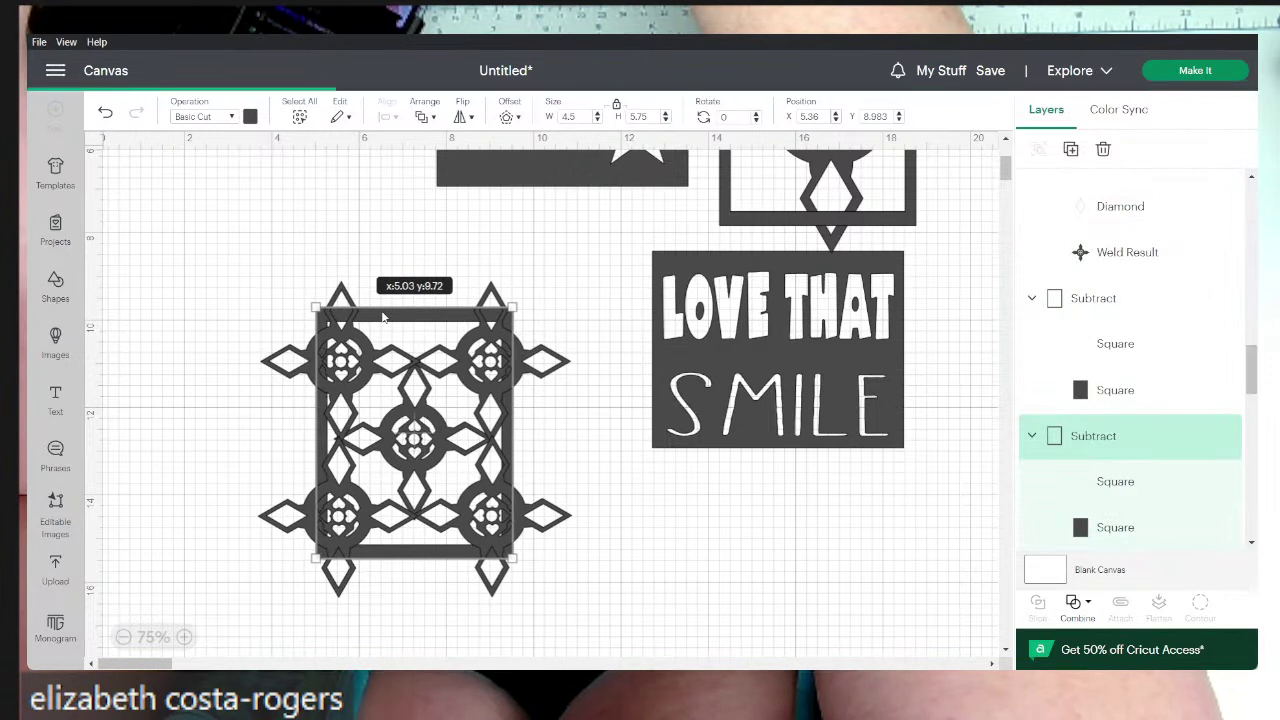
drag(382, 317, 695, 355)
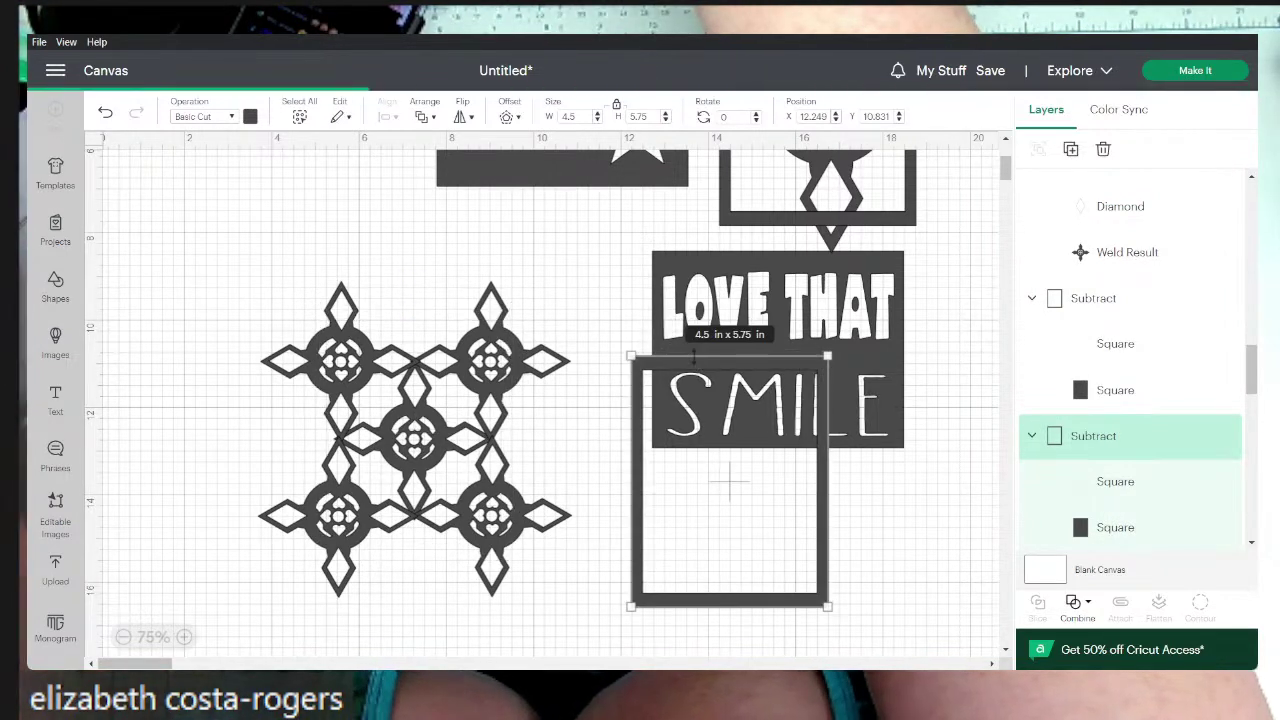
key(ctrl+v)
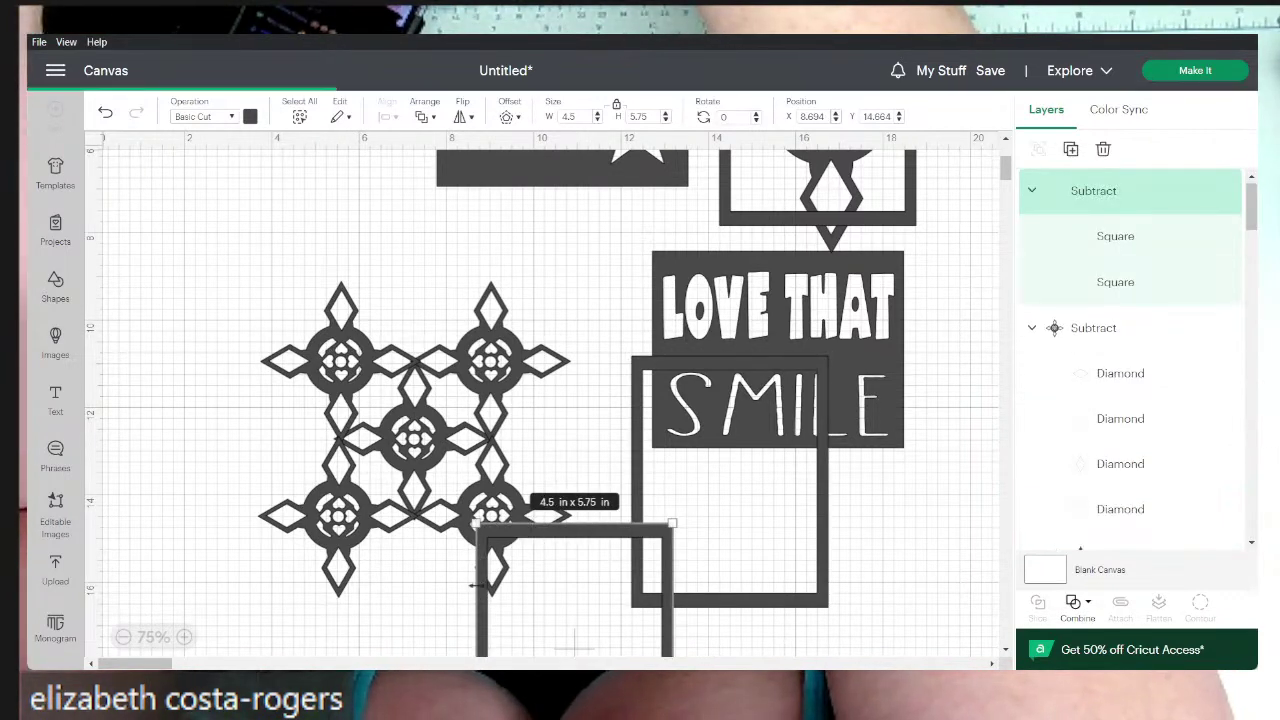
click(530, 570)
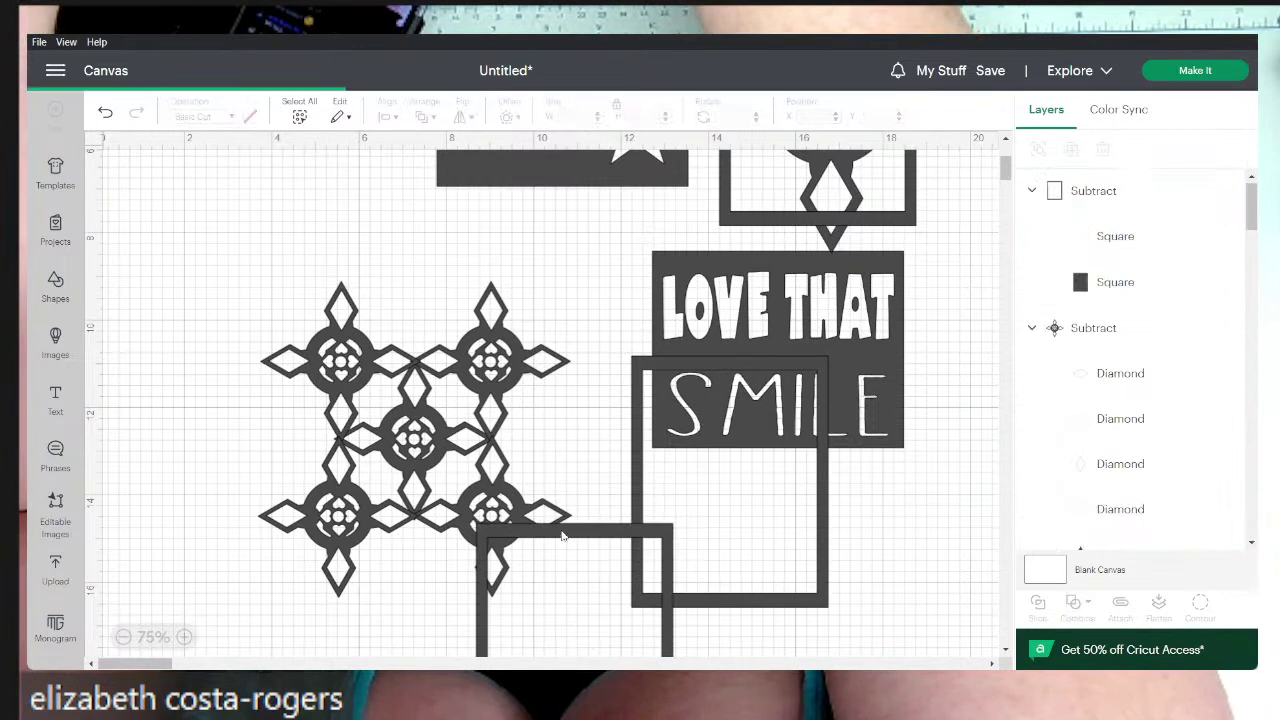
drag(562, 537, 739, 505)
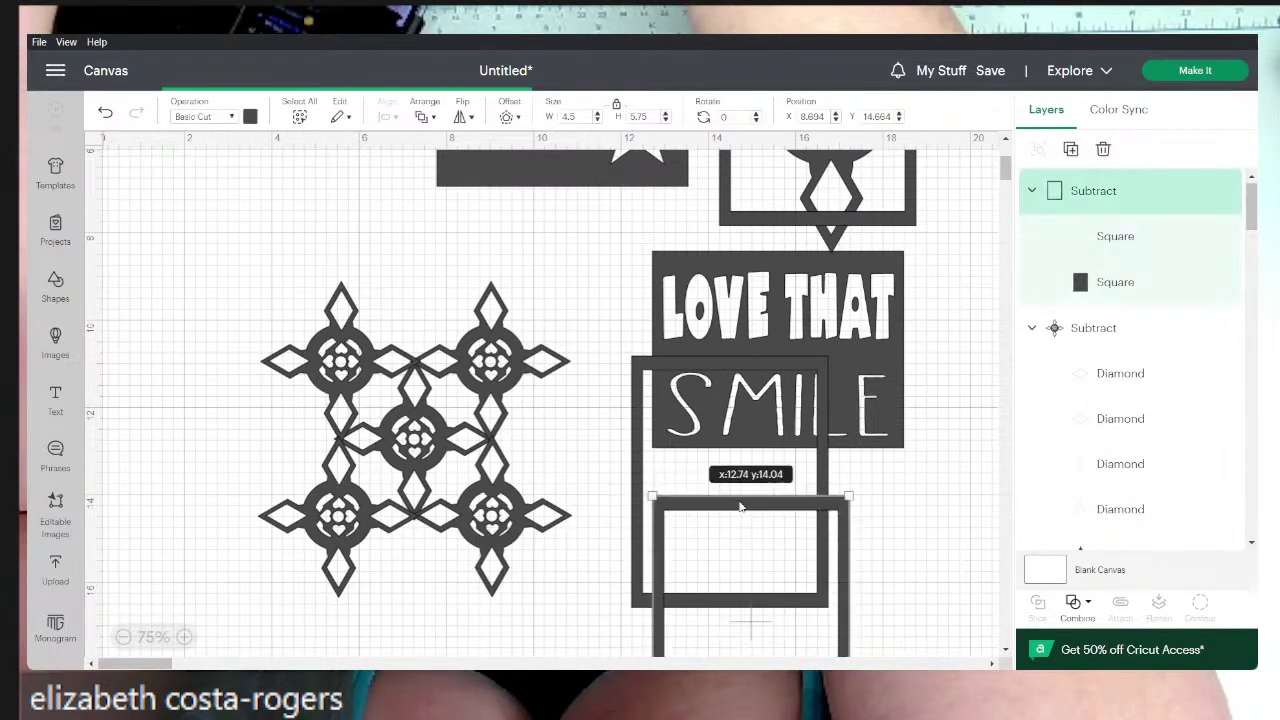
click(240, 272)
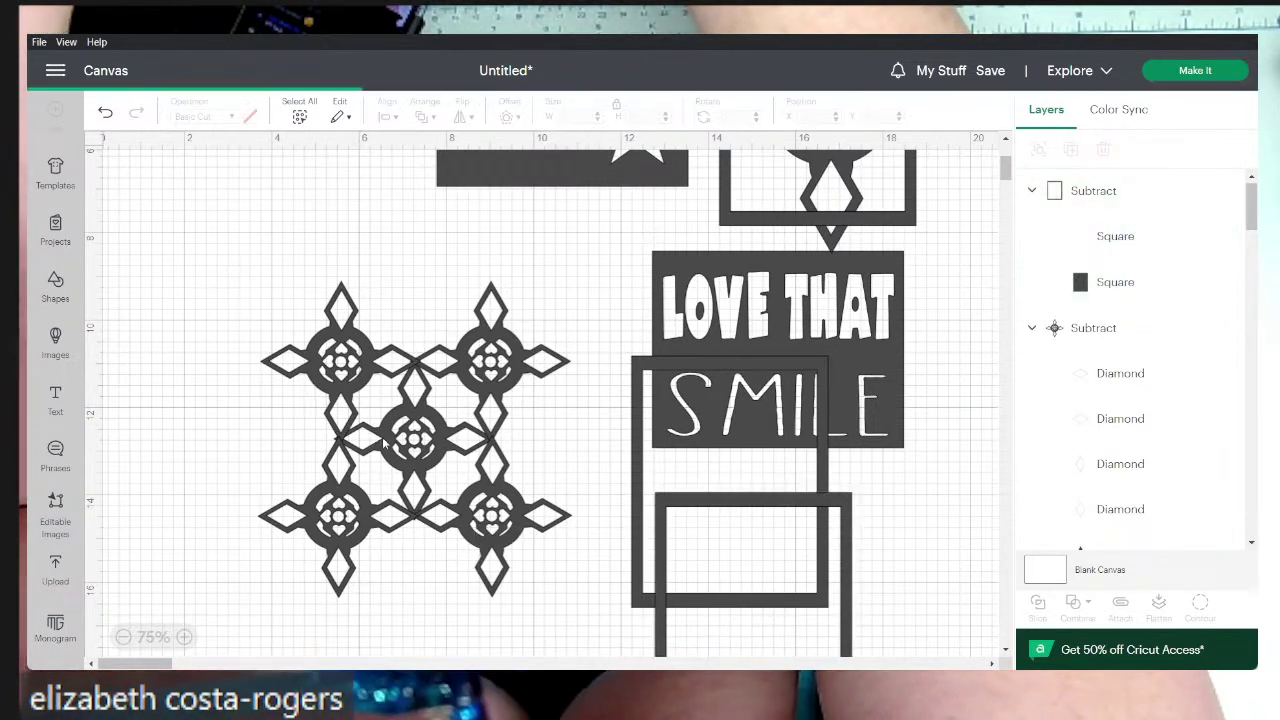
- Nudge the pattern's upper-left cross to about X 3.65, Y 9.14 so its diamond tips meet the neighbouring crosses
click(370, 360)
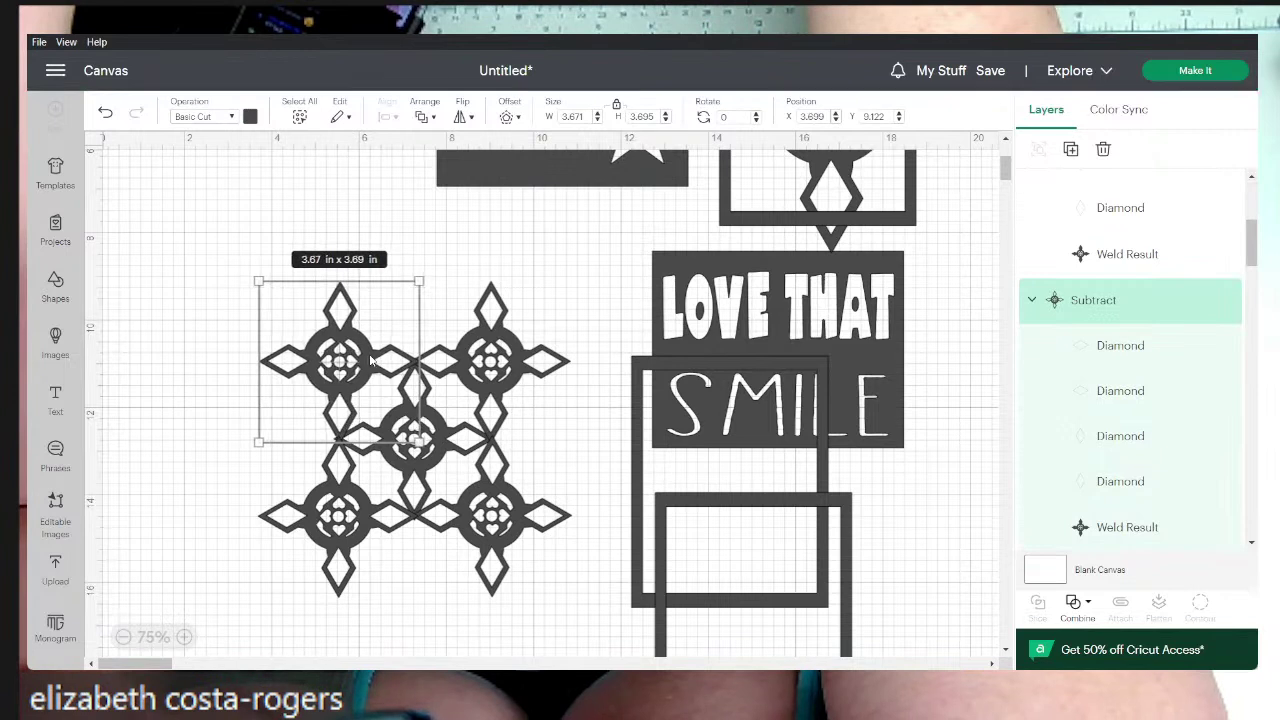
key(Left)
key(Left)
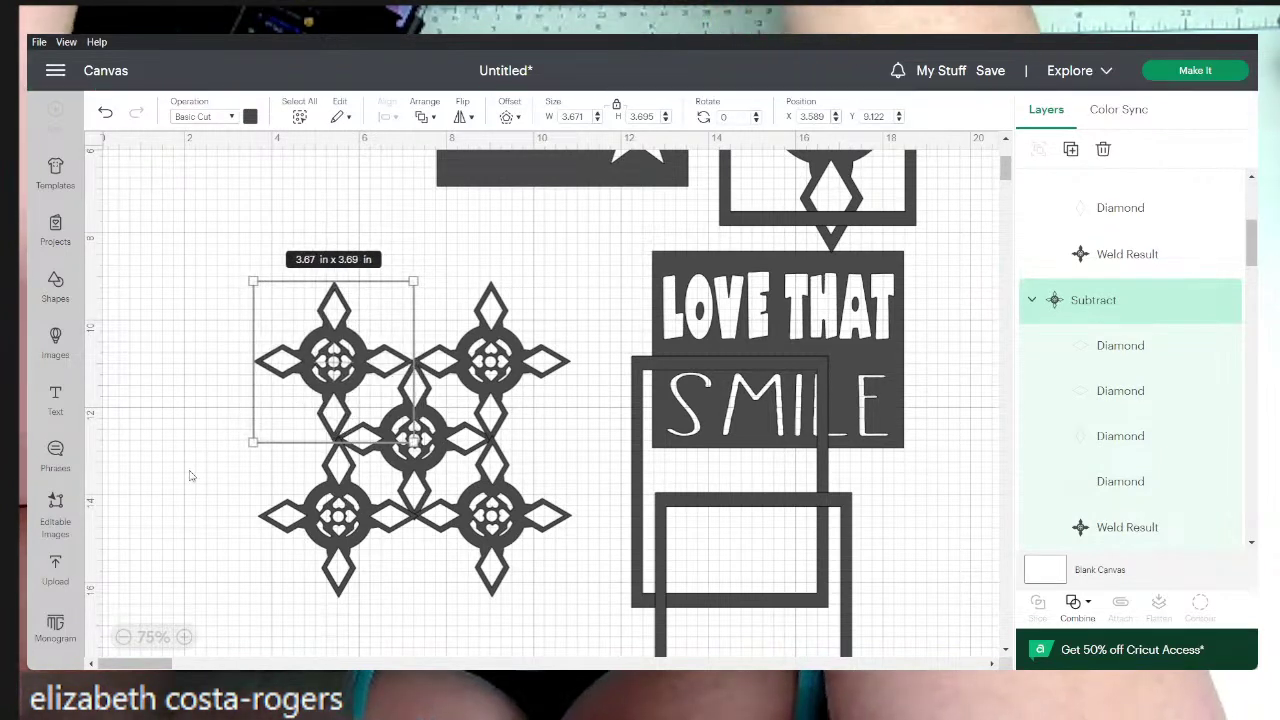
click(191, 476)
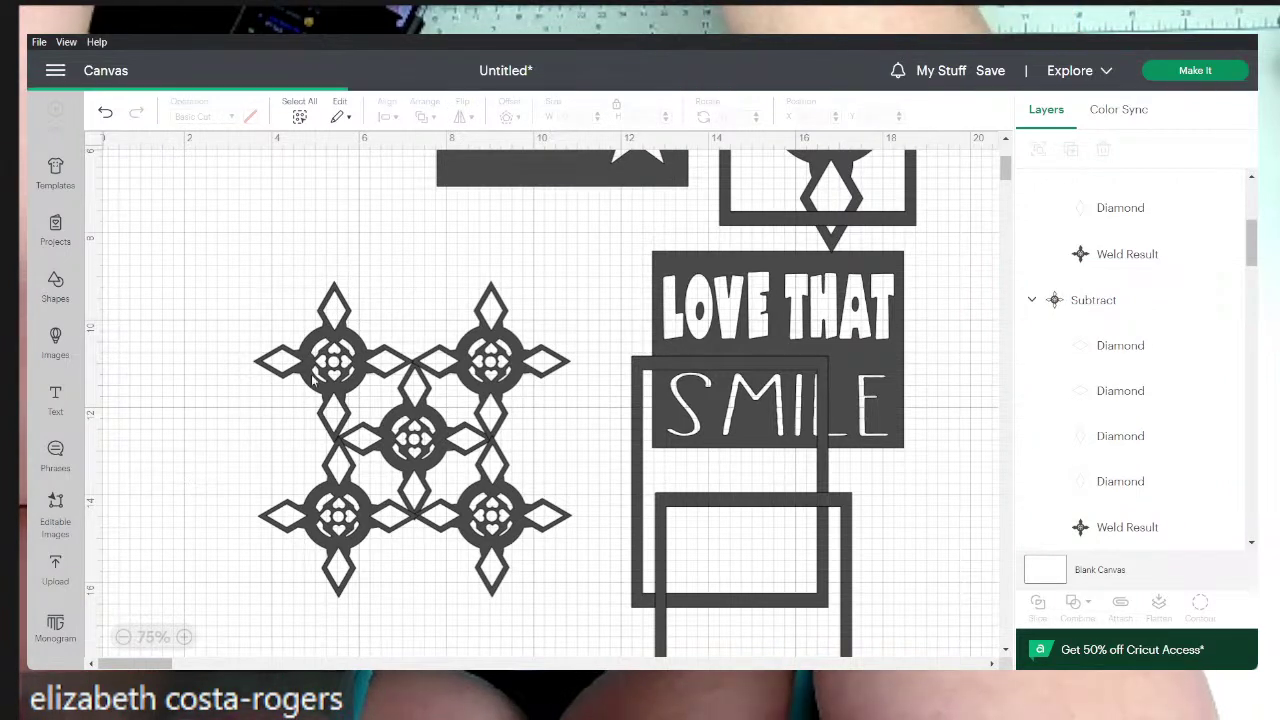
click(340, 392)
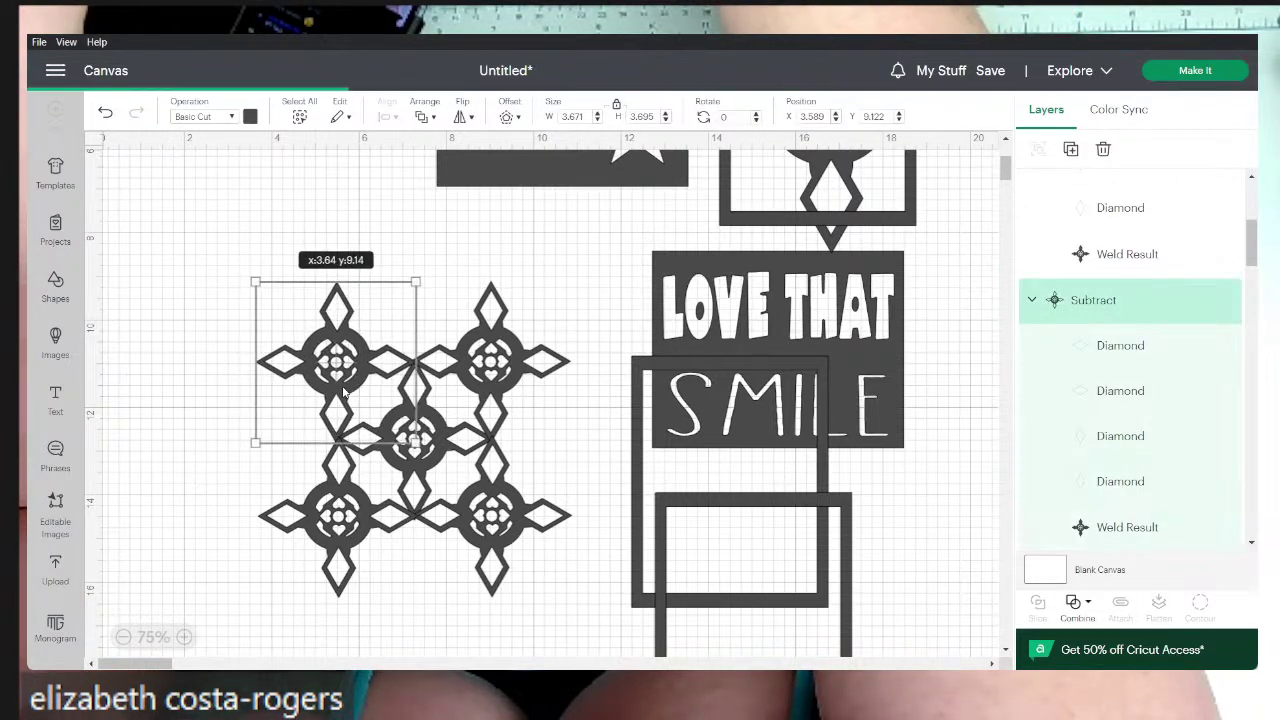
drag(353, 518, 356, 519)
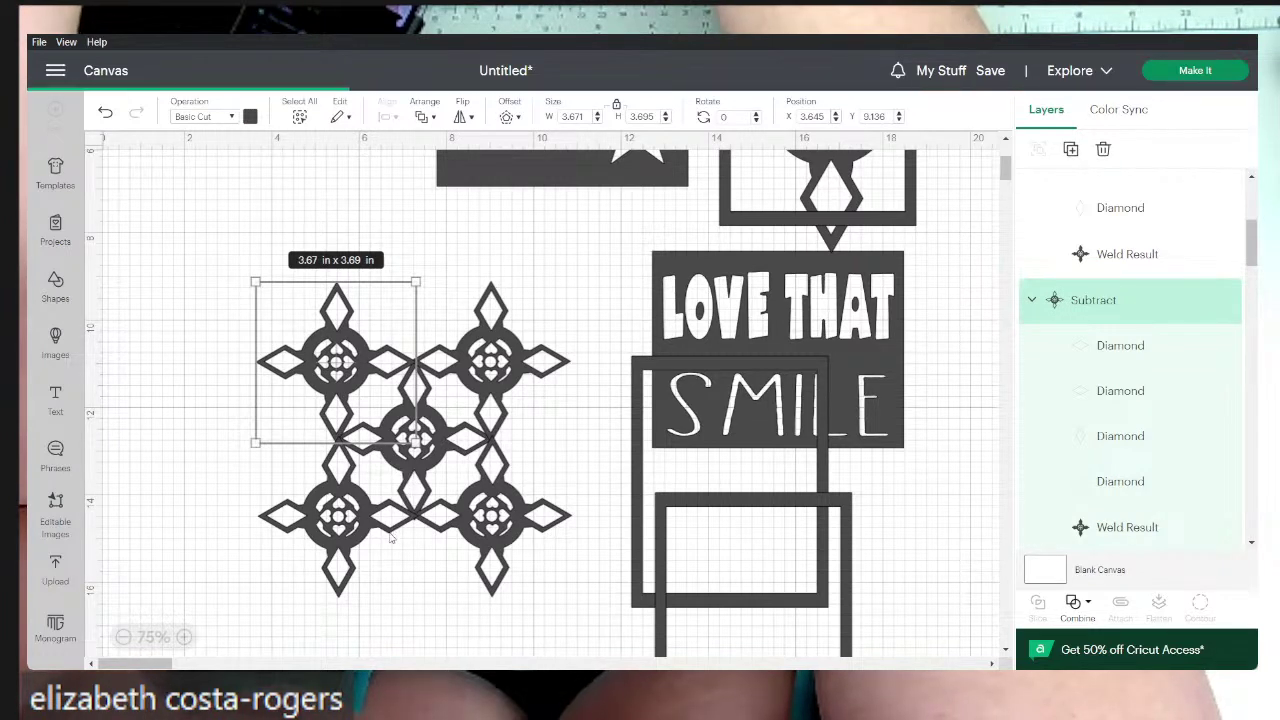
- Shift the pattern's lower-left cross to about X 3.65, Y 12.72 and its lower-right cross to about X 7.19, Y 12.66
click(368, 537)
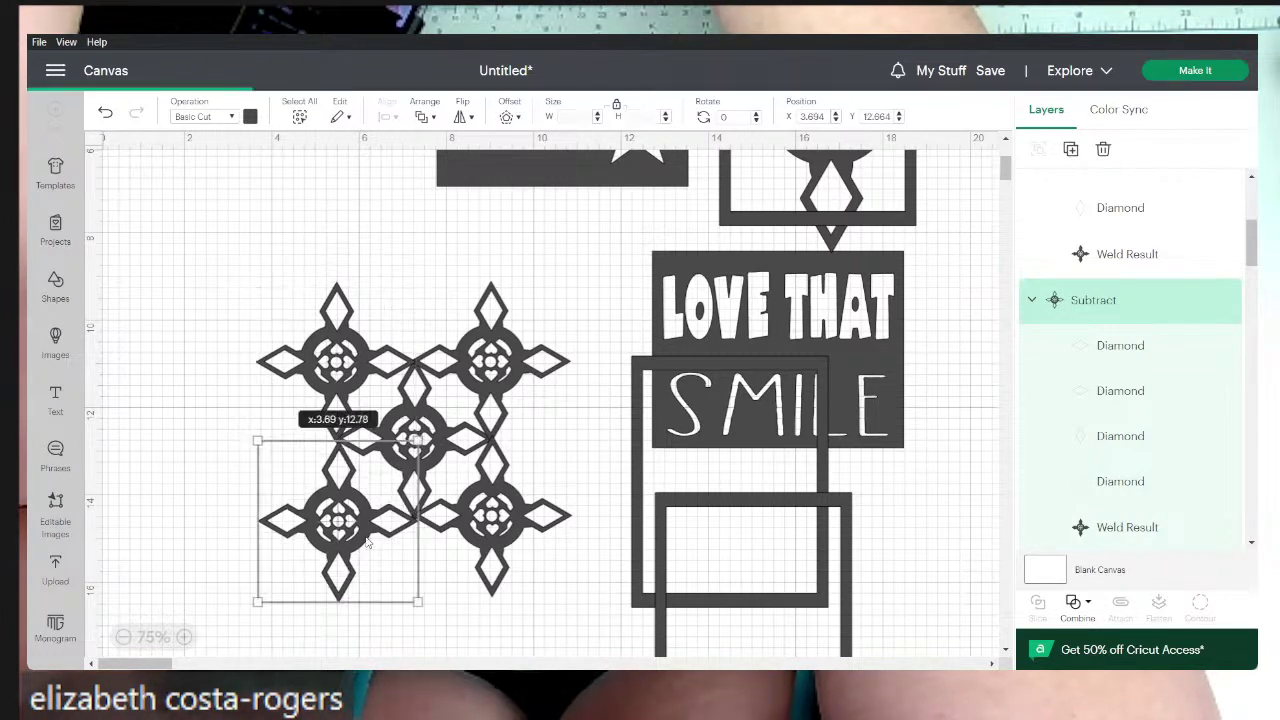
drag(367, 541, 366, 538)
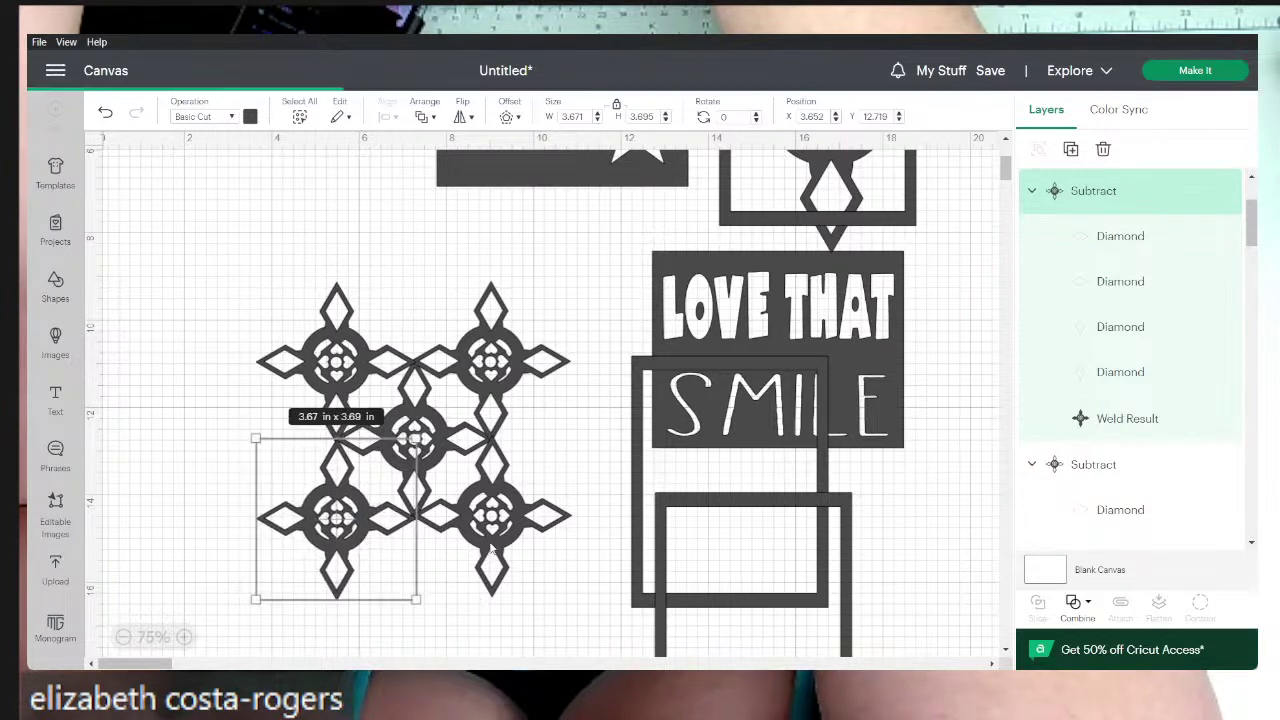
click(491, 548)
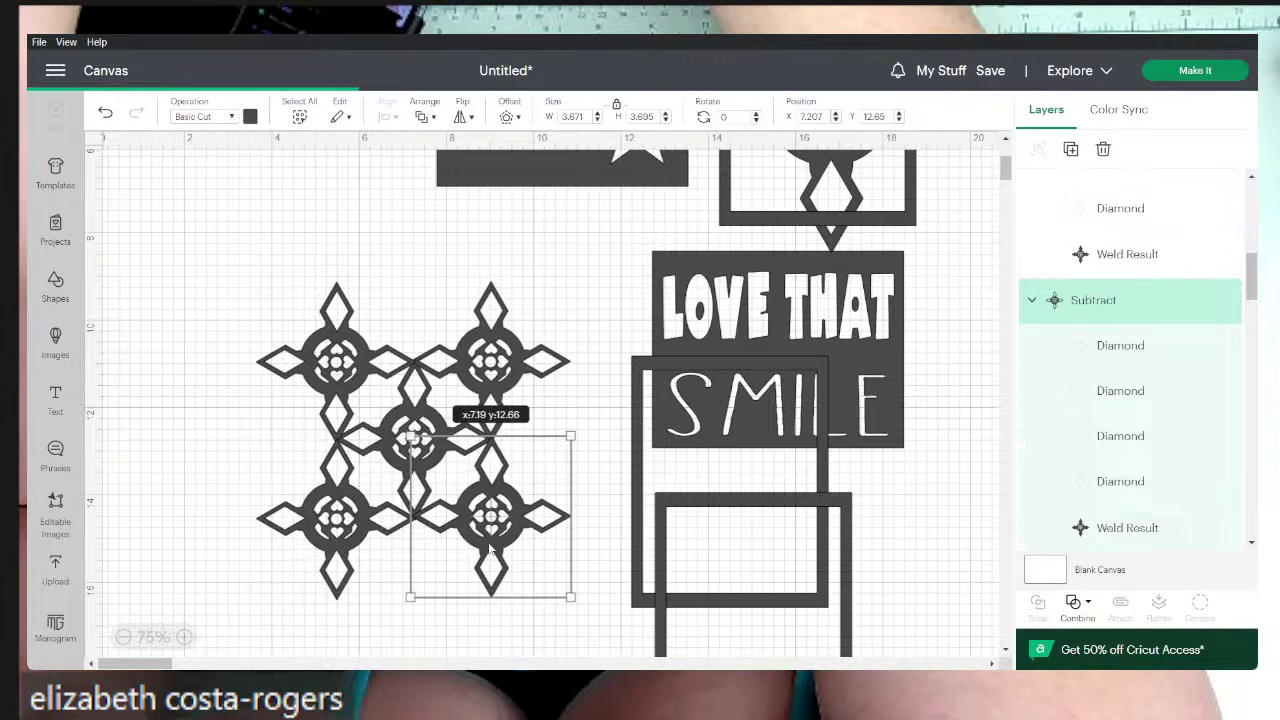
drag(491, 549, 486, 546)
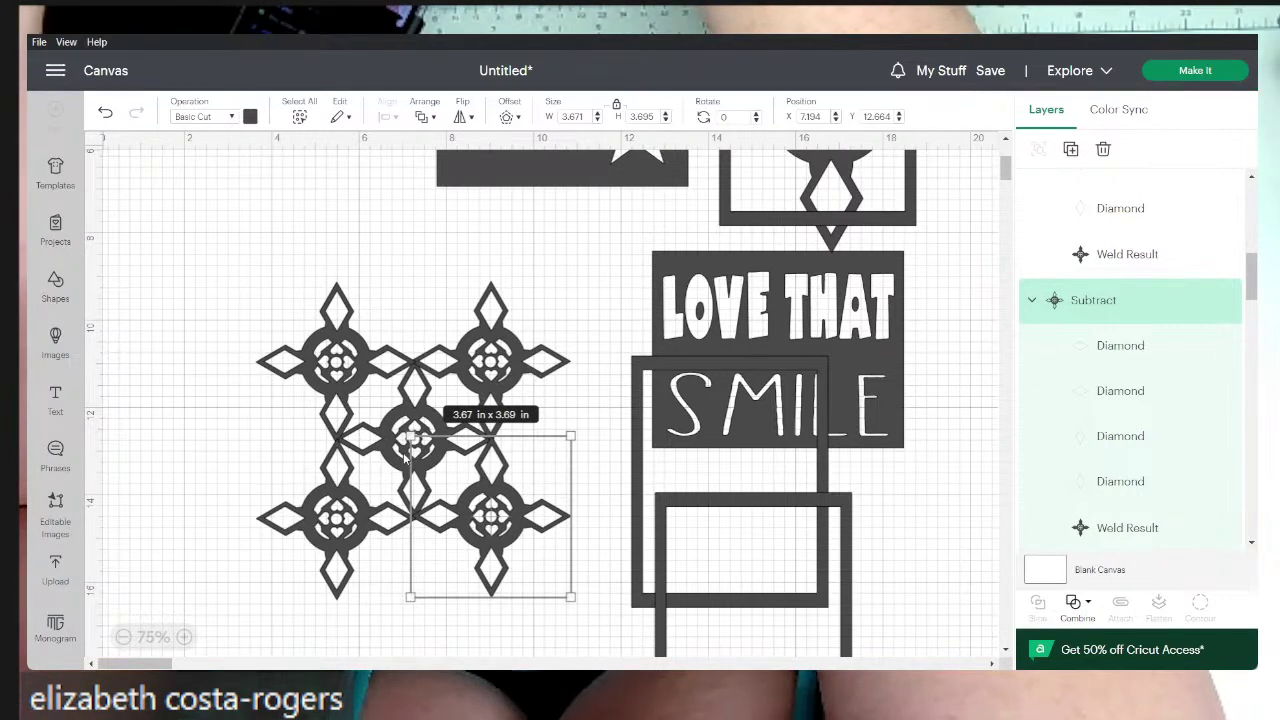
- Weld the five crosses into a single pattern
drag(248, 280, 568, 591)
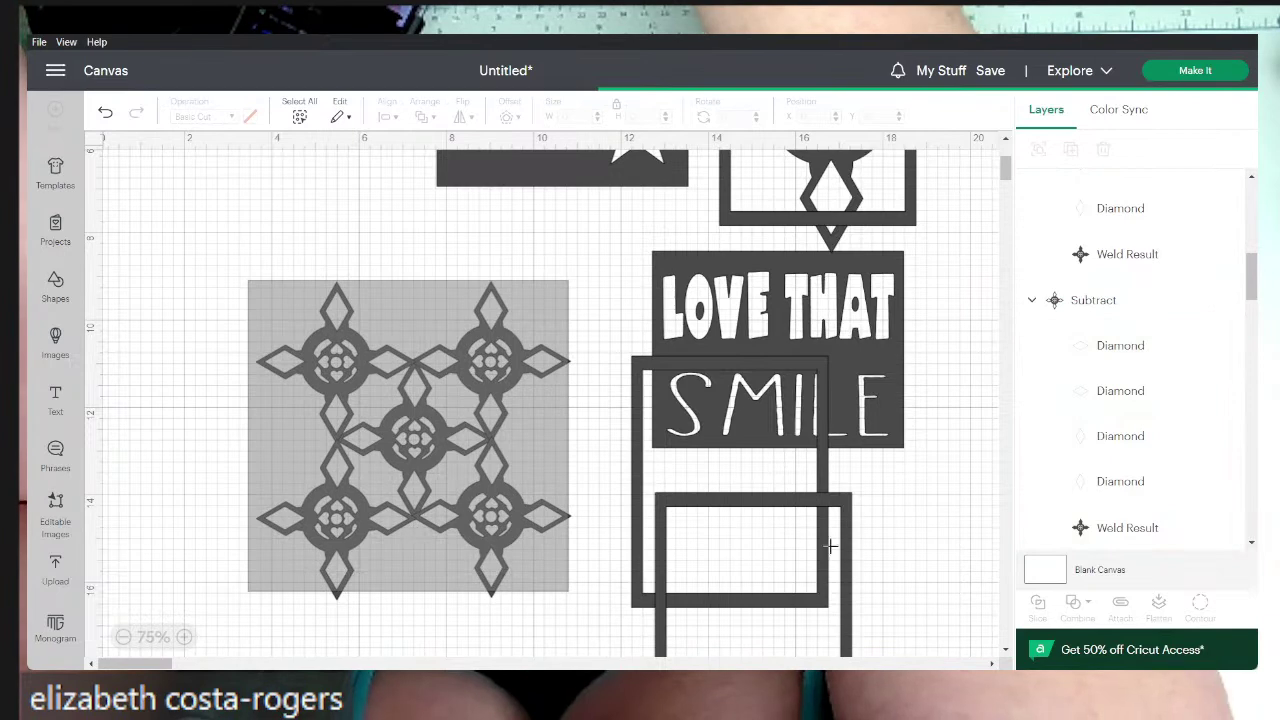
drag(830, 545, 830, 545)
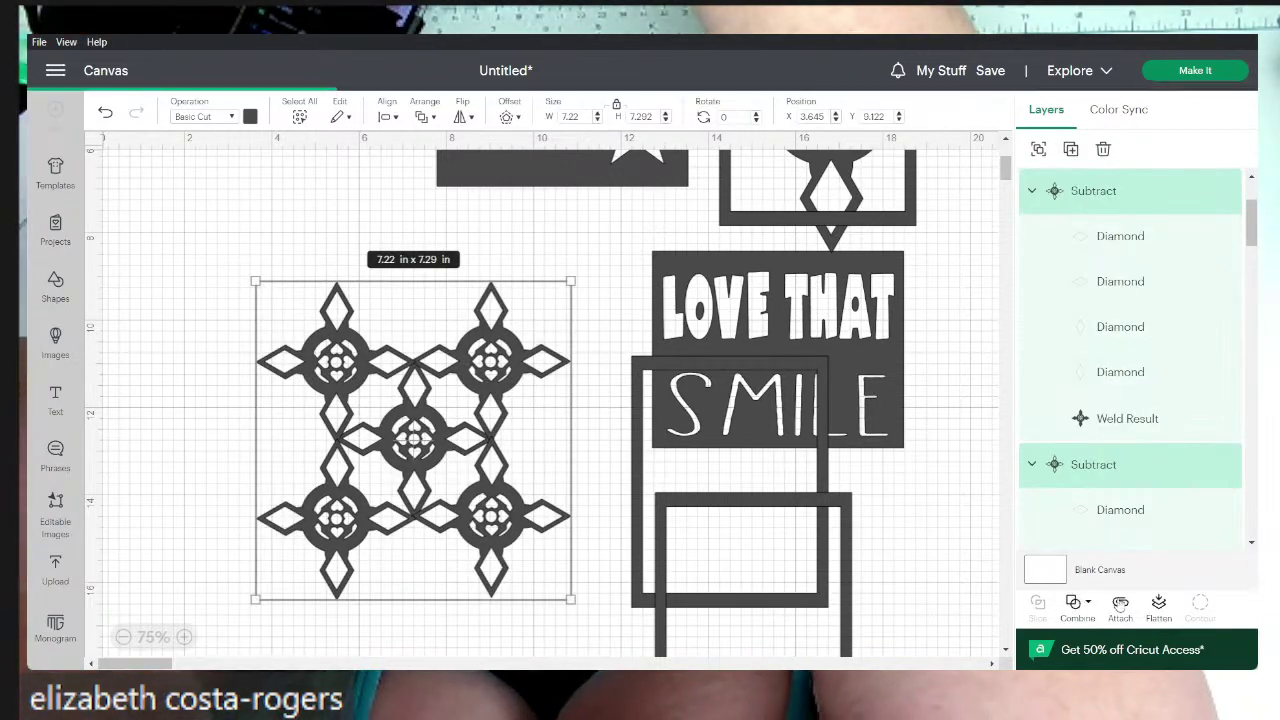
click(1085, 603)
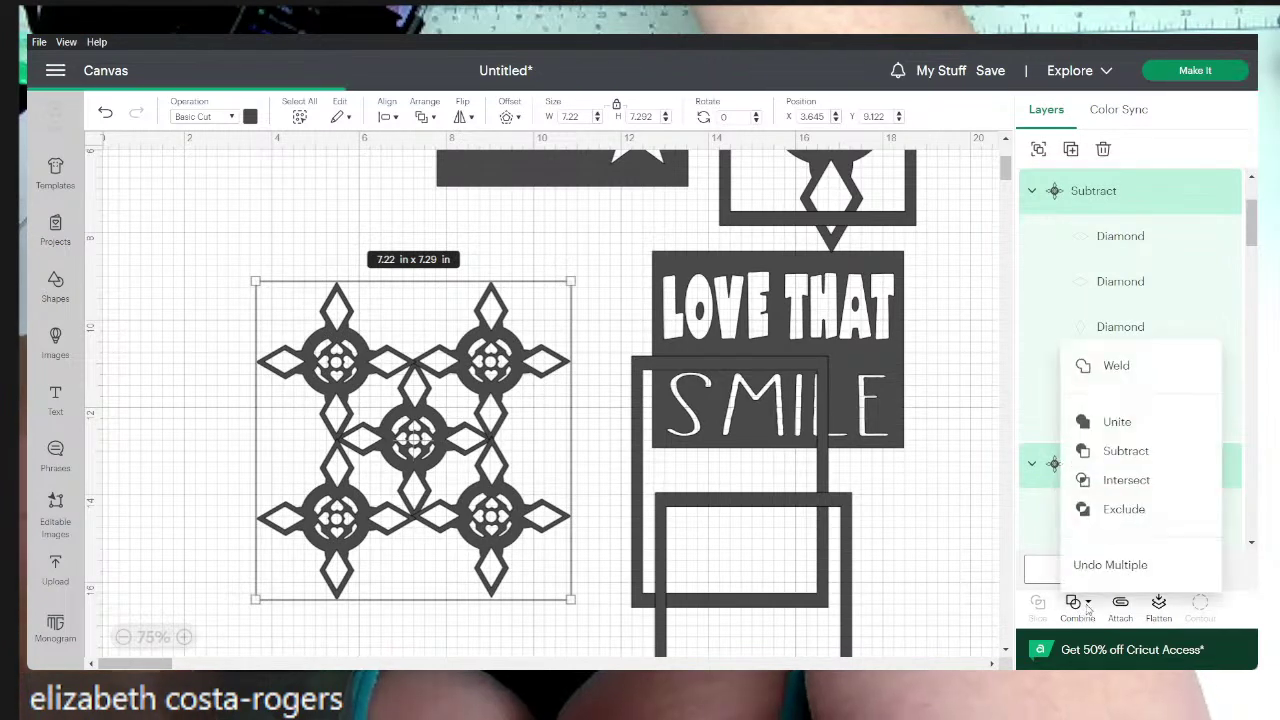
click(1115, 366)
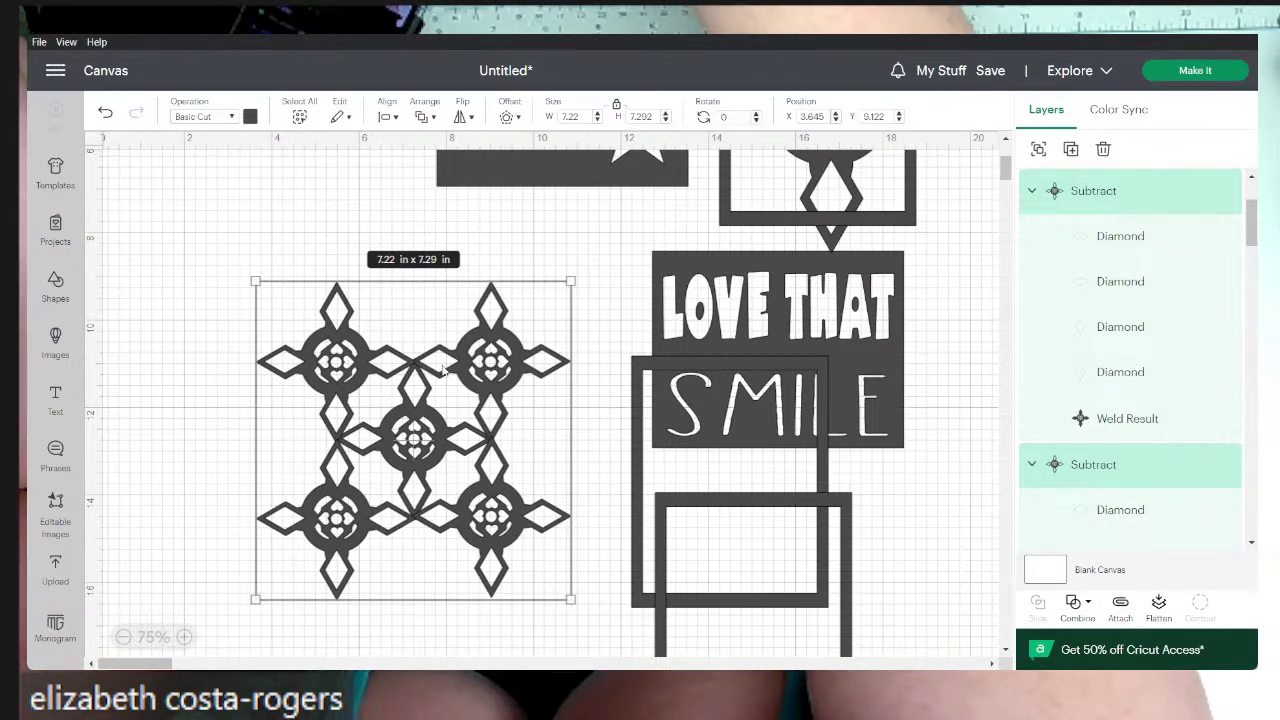
- Place the lower spare frame over the welded pattern at about X 5.03, Y 9.86, and shift the pattern to about X 3.81, Y 9.05
drag(749, 519, 382, 340)
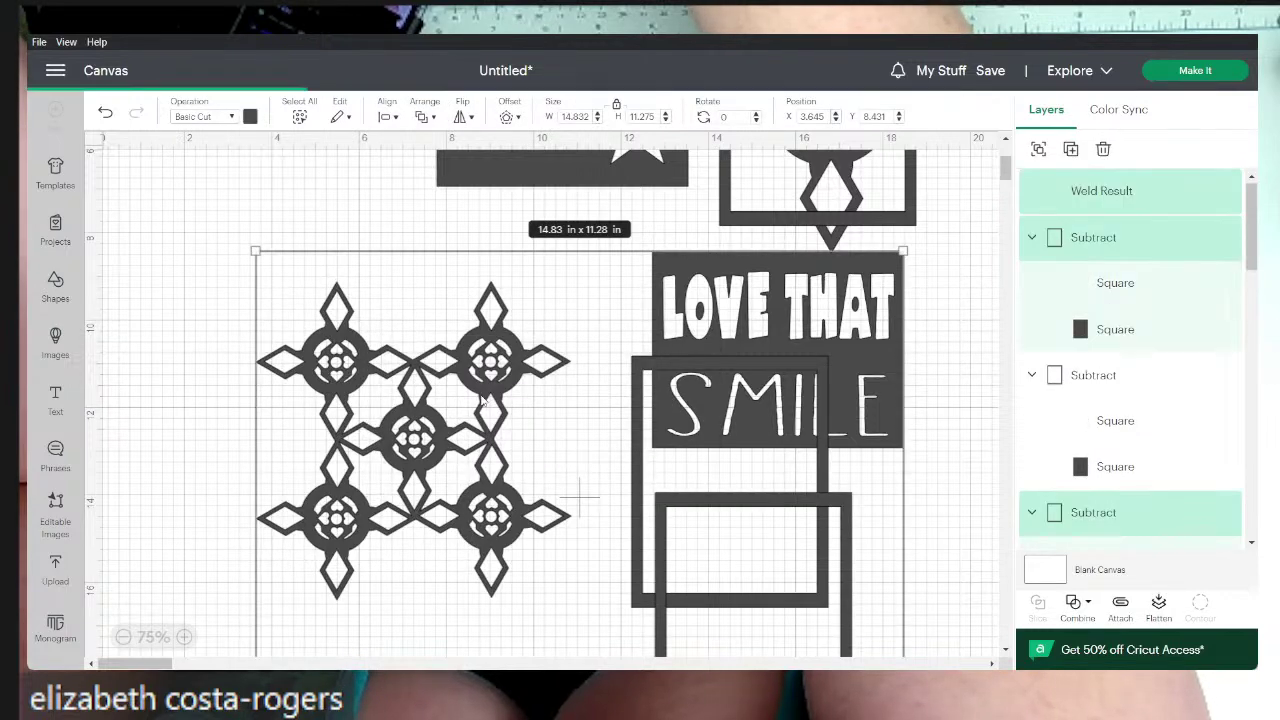
click(938, 420)
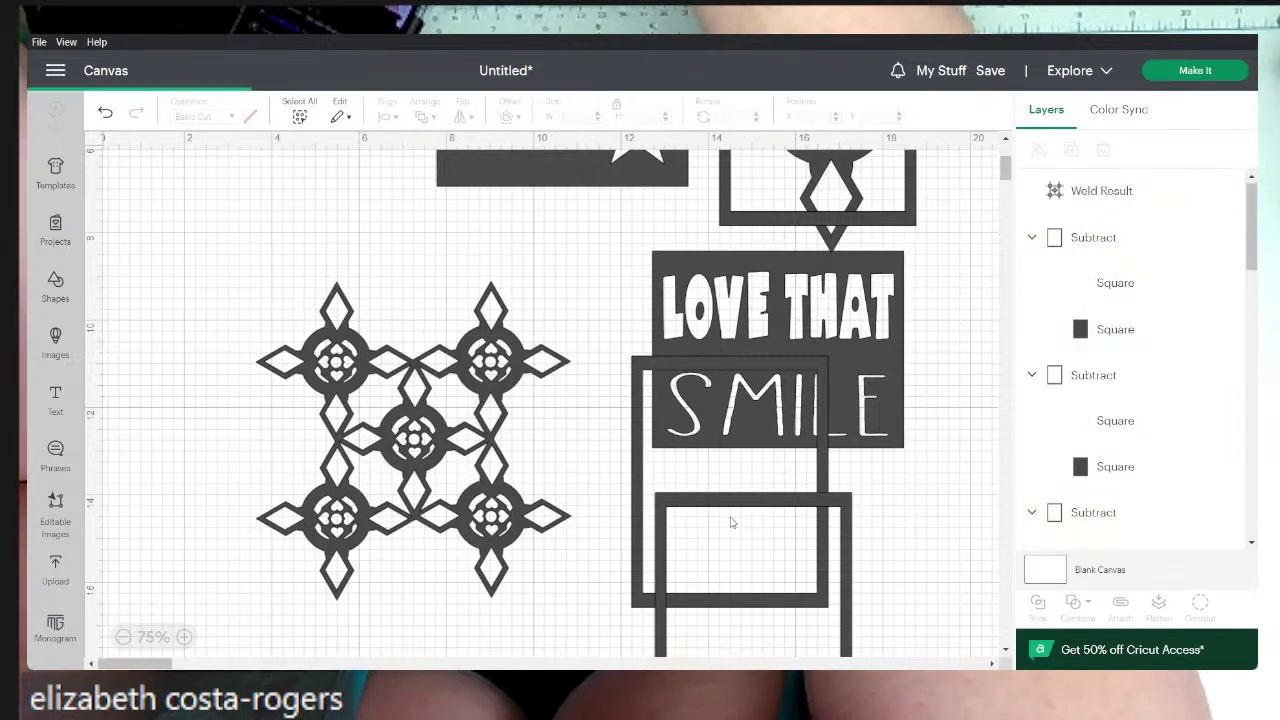
drag(728, 507, 389, 329)
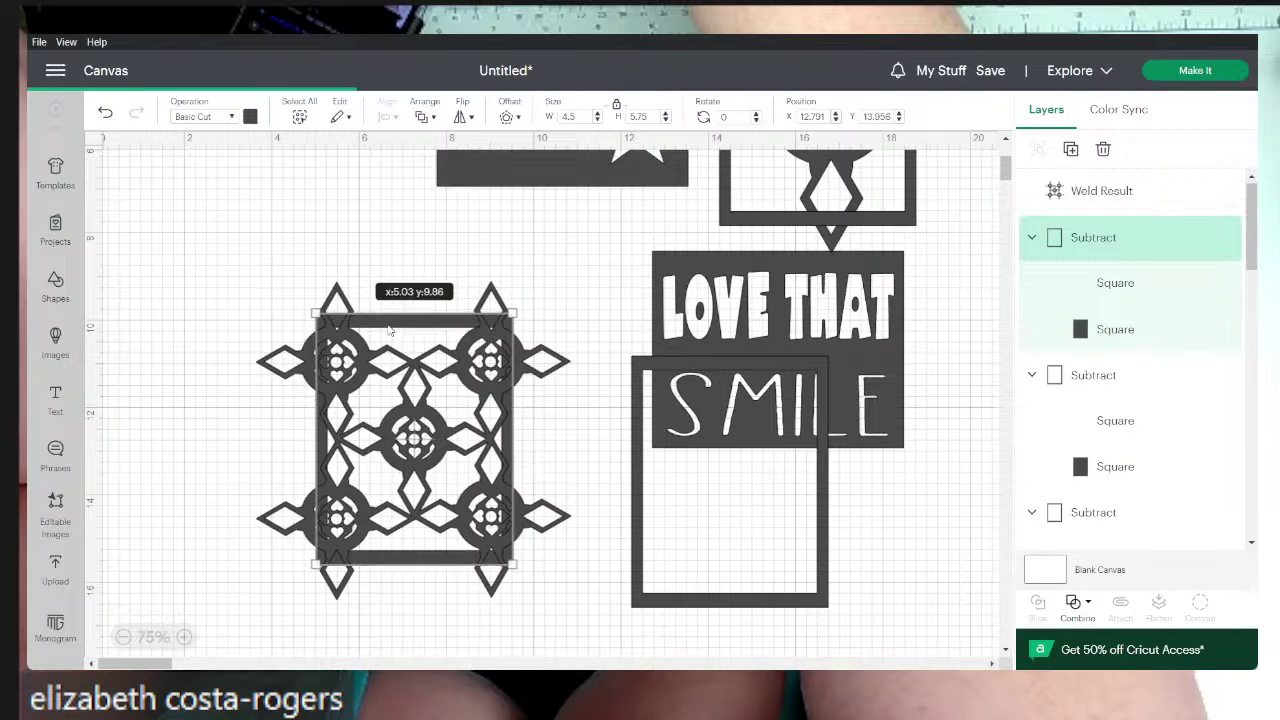
drag(389, 331, 389, 331)
mouse_move(274, 286)
mouse_down()
mouse_move(441, 433)
mouse_move(526, 537)
mouse_move(329, 378)
mouse_move(283, 275)
mouse_move(281, 290)
mouse_up()
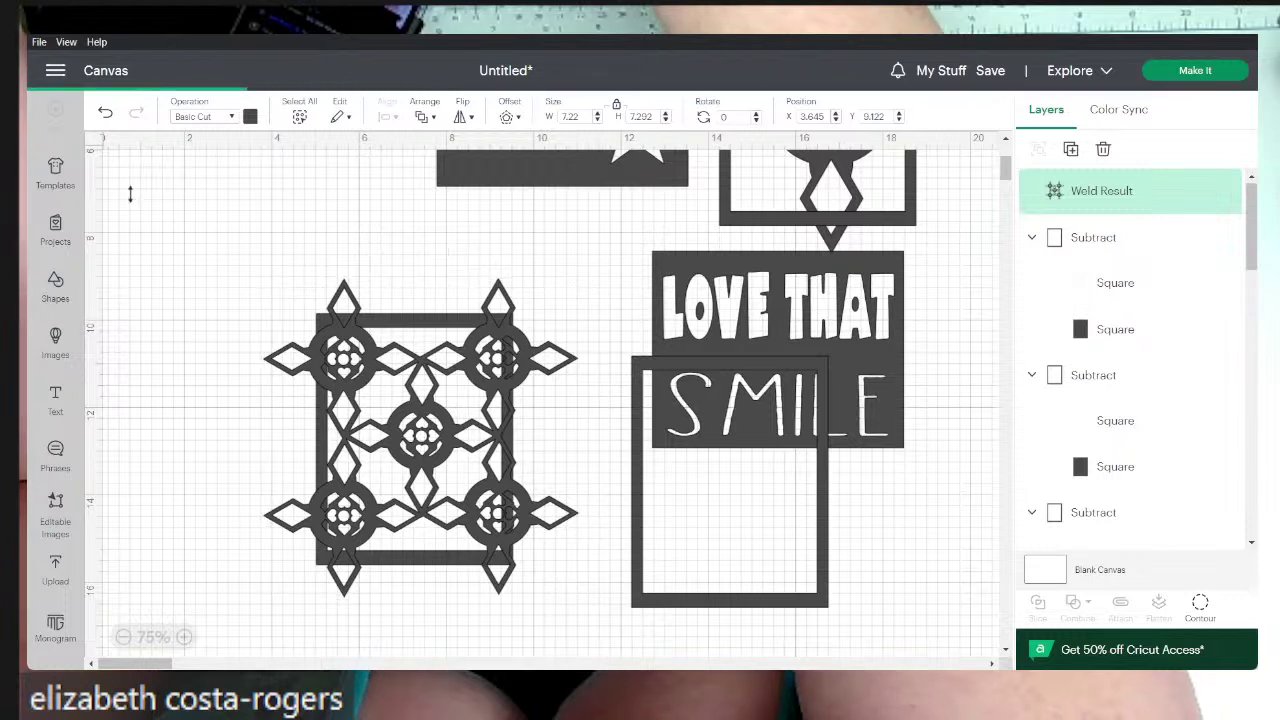
- Subtract the welded cross pattern from the rectangular frame it overlaps, and collapse the spare frame's layer group
drag(125, 177, 348, 423)
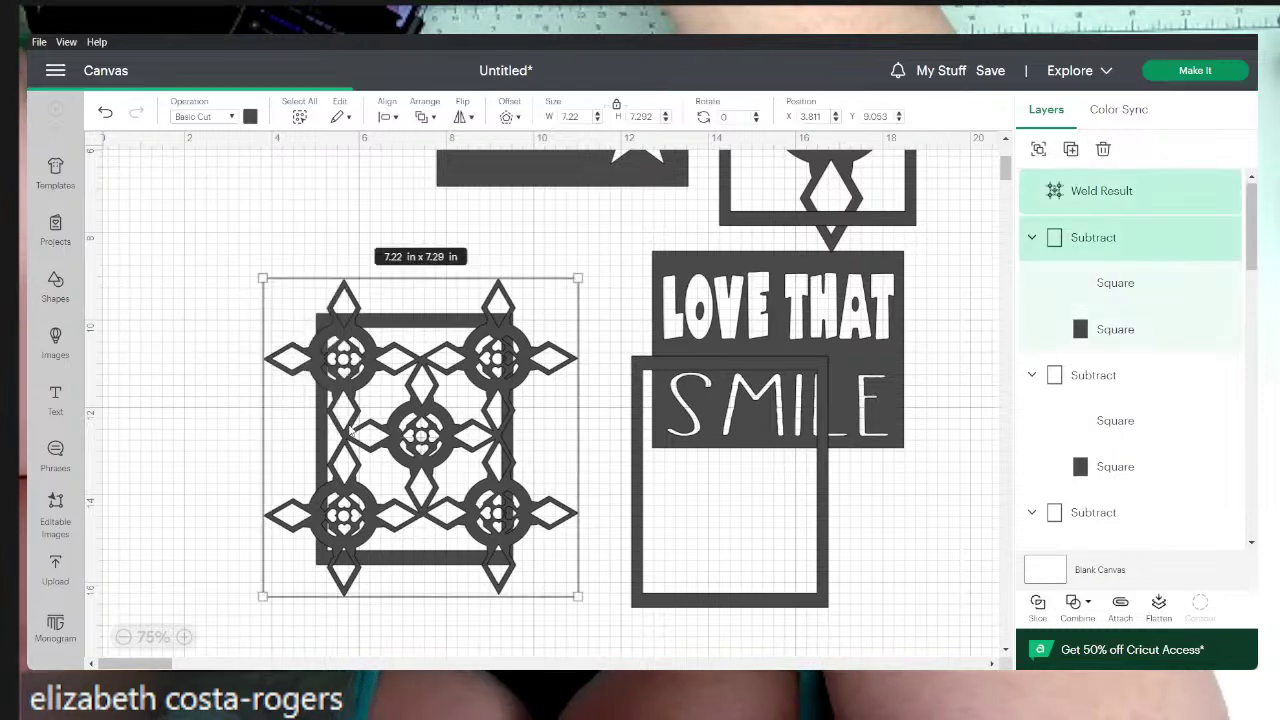
click(1088, 604)
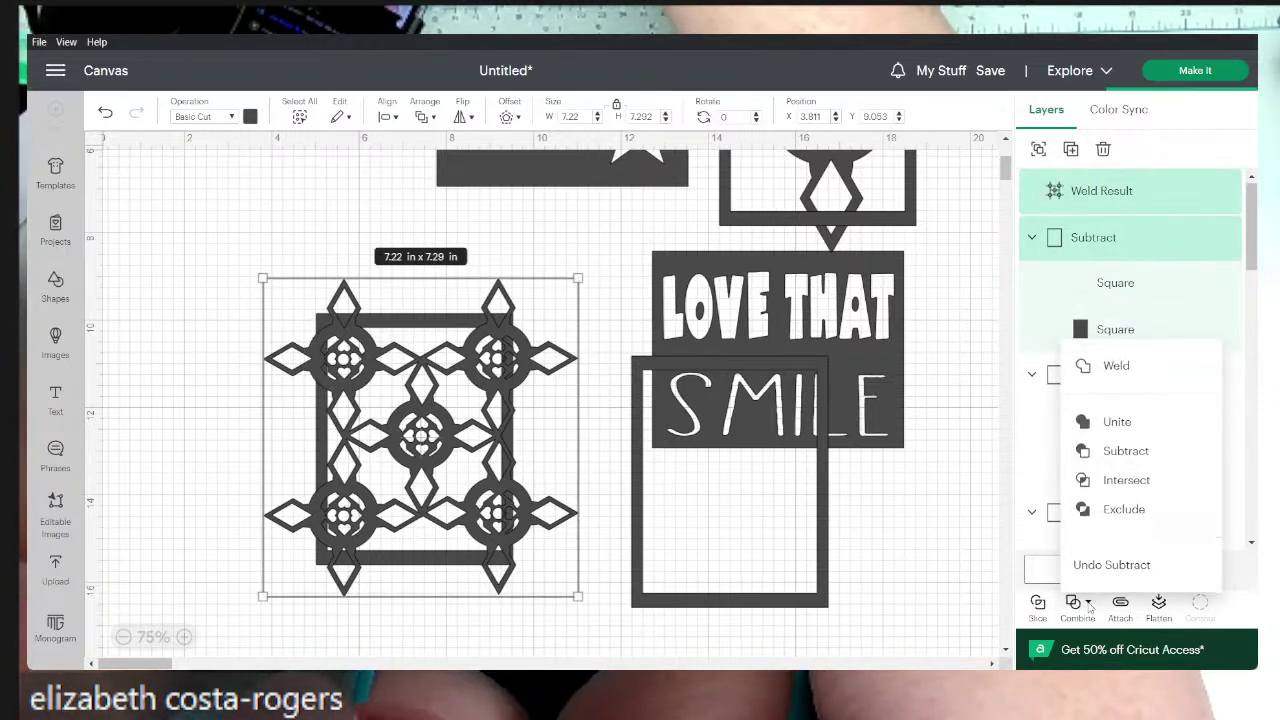
click(1126, 451)
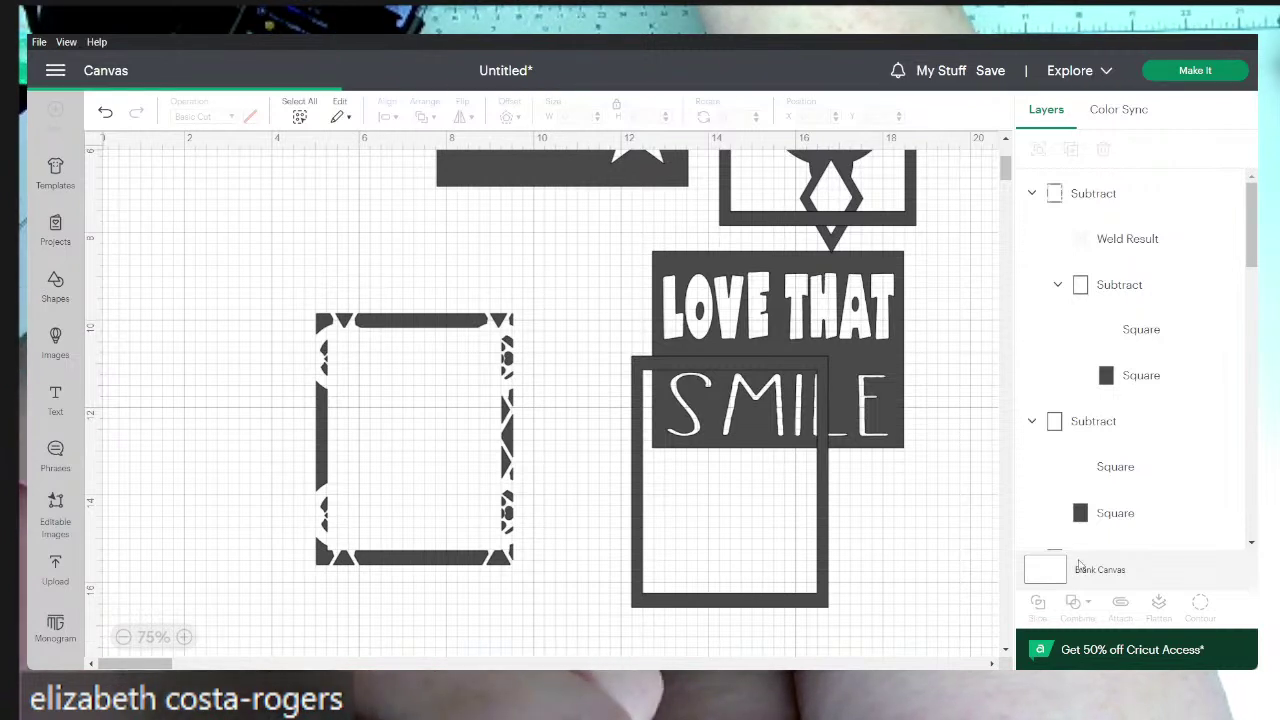
click(1033, 424)
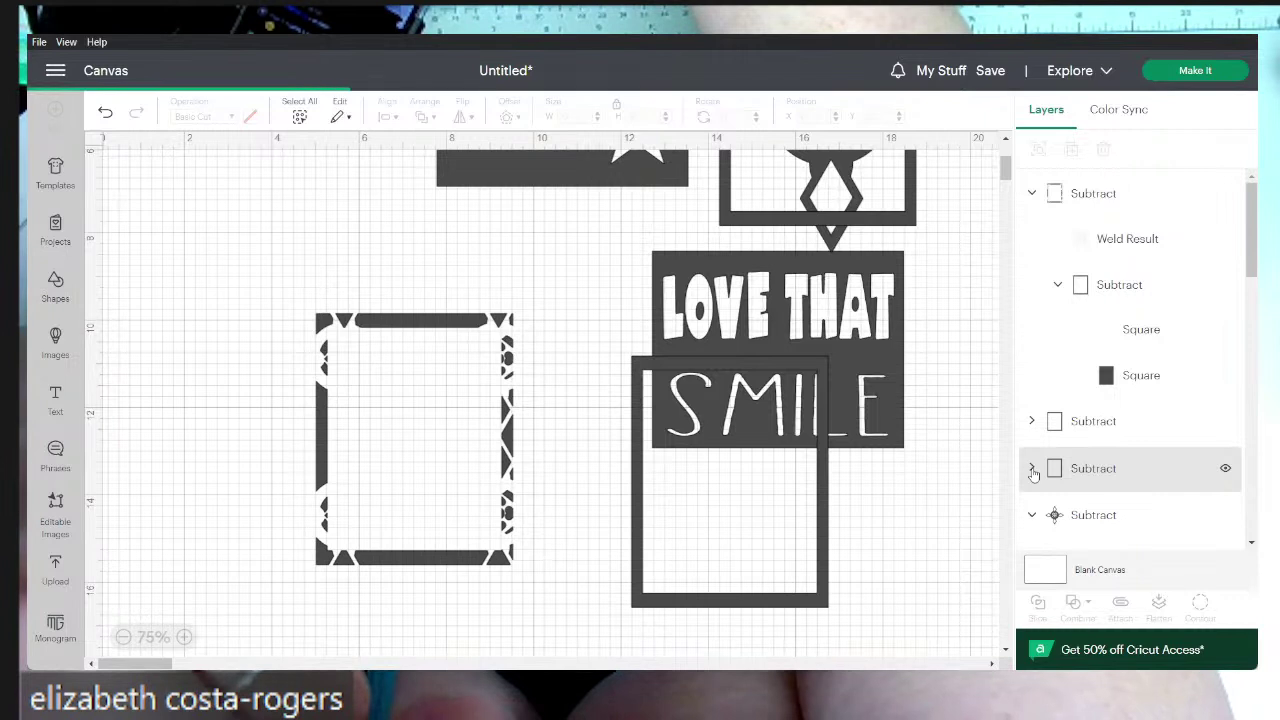
- Undo the subtraction of the cross pattern from the frame, and collapse the layer groups of the frames, the cross design and LOVE THAT SMILE
key(ctrl+z)
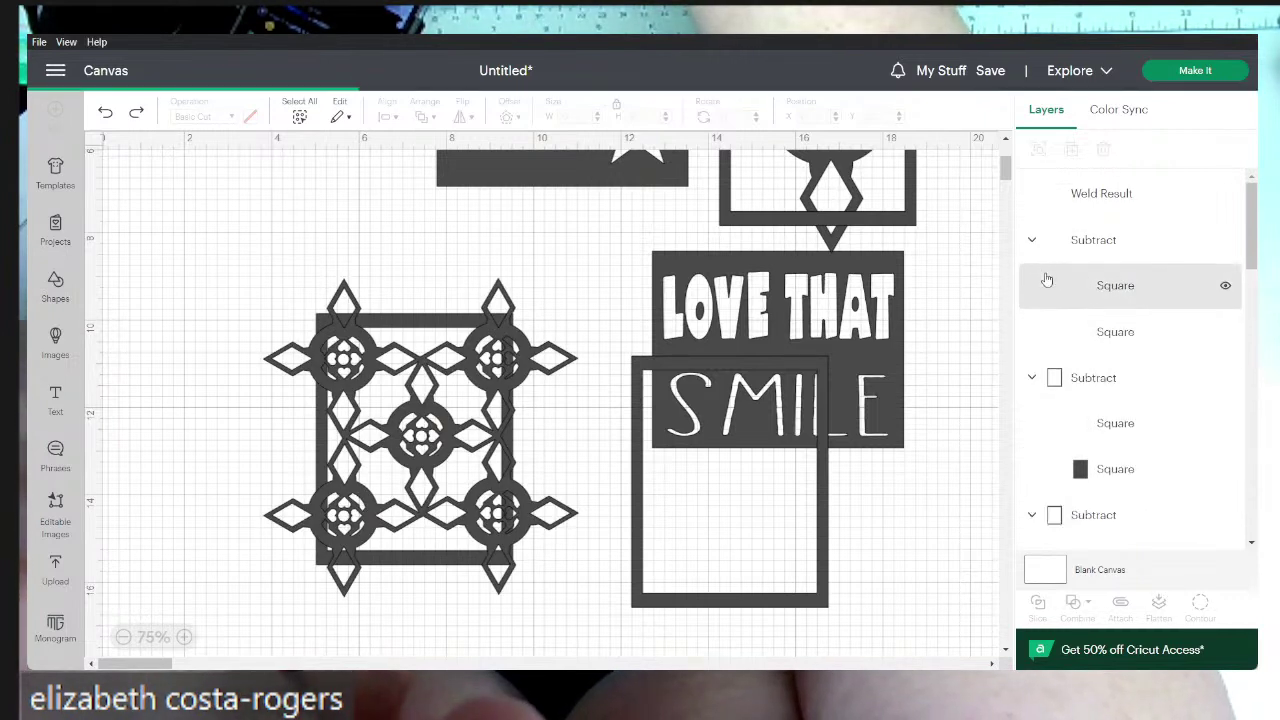
click(1033, 241)
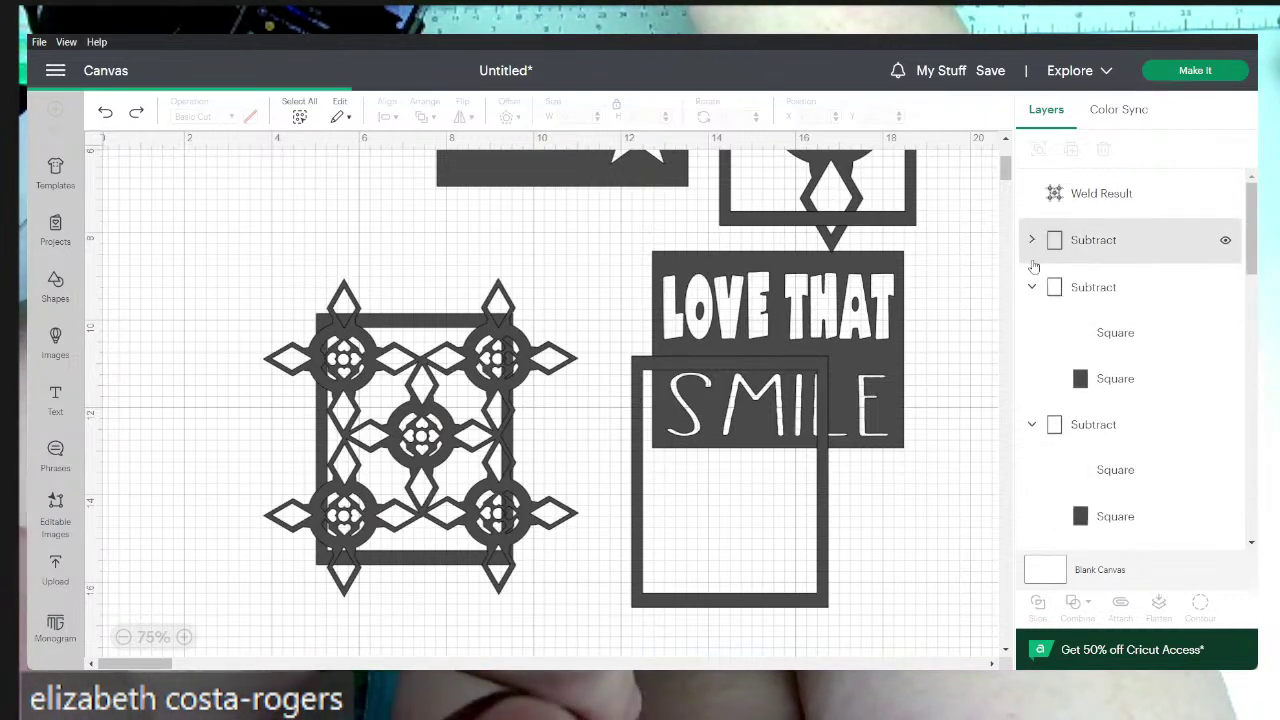
click(1032, 287)
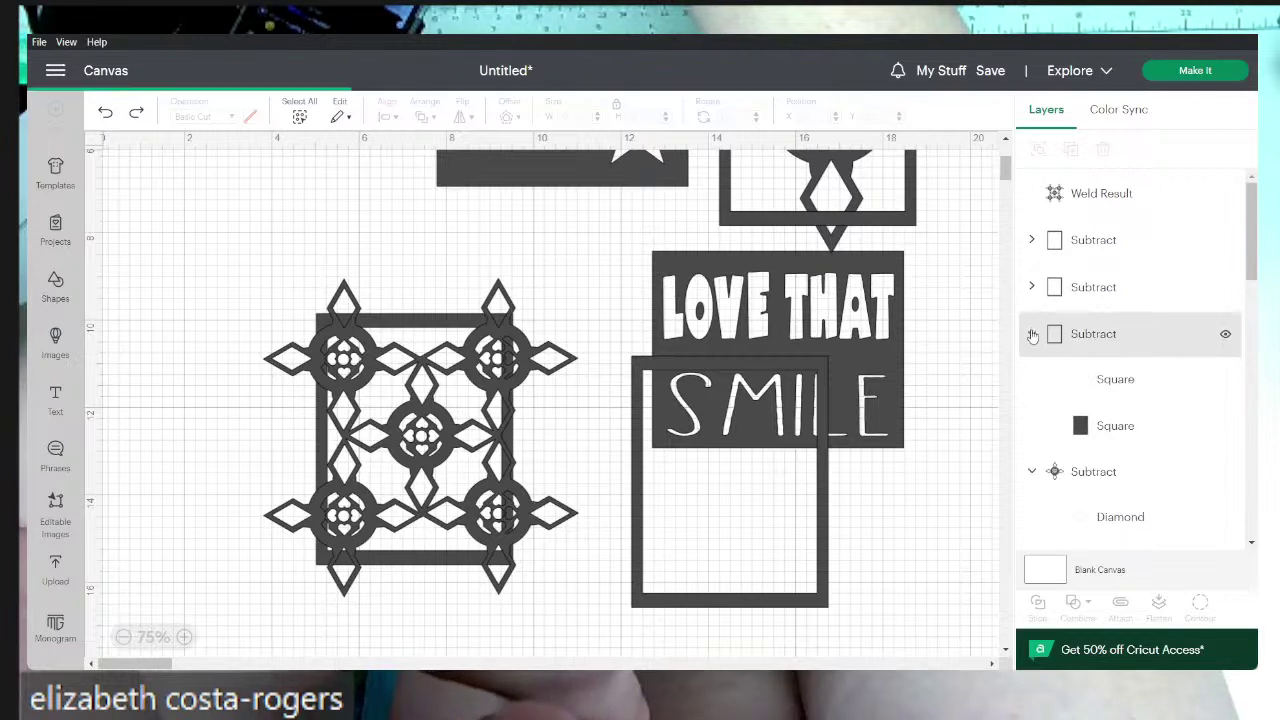
click(1033, 335)
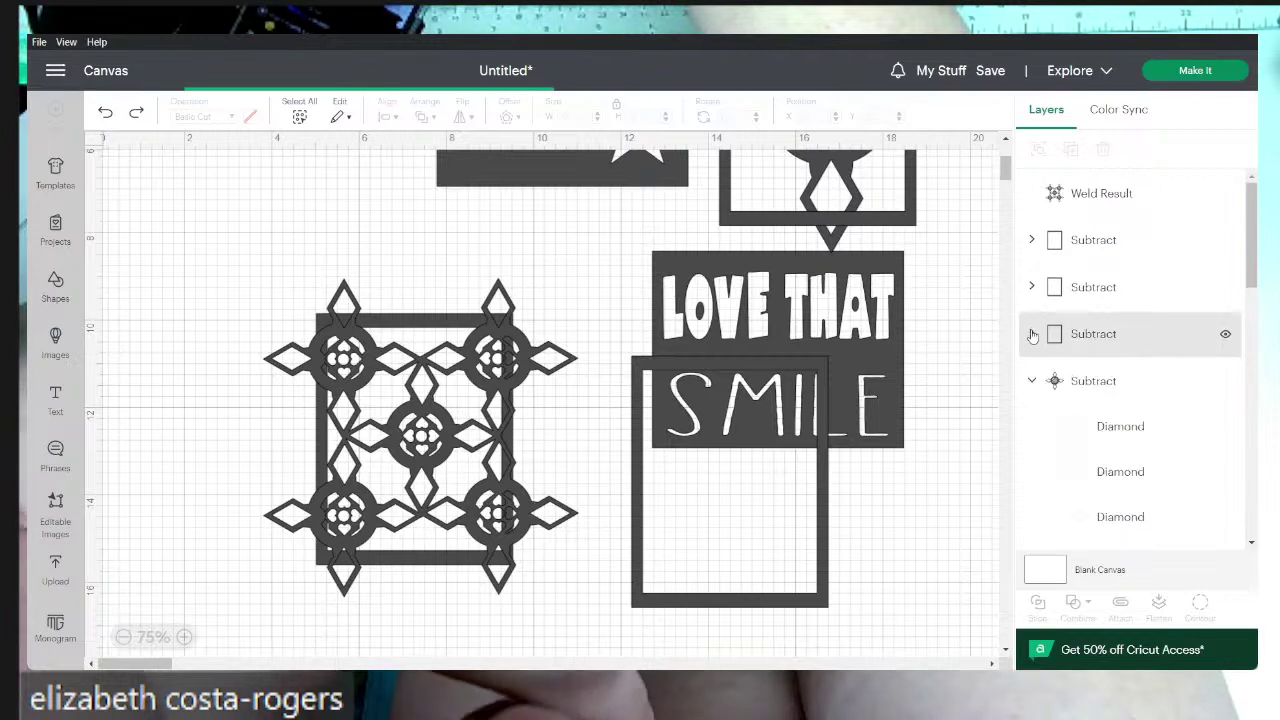
click(1033, 381)
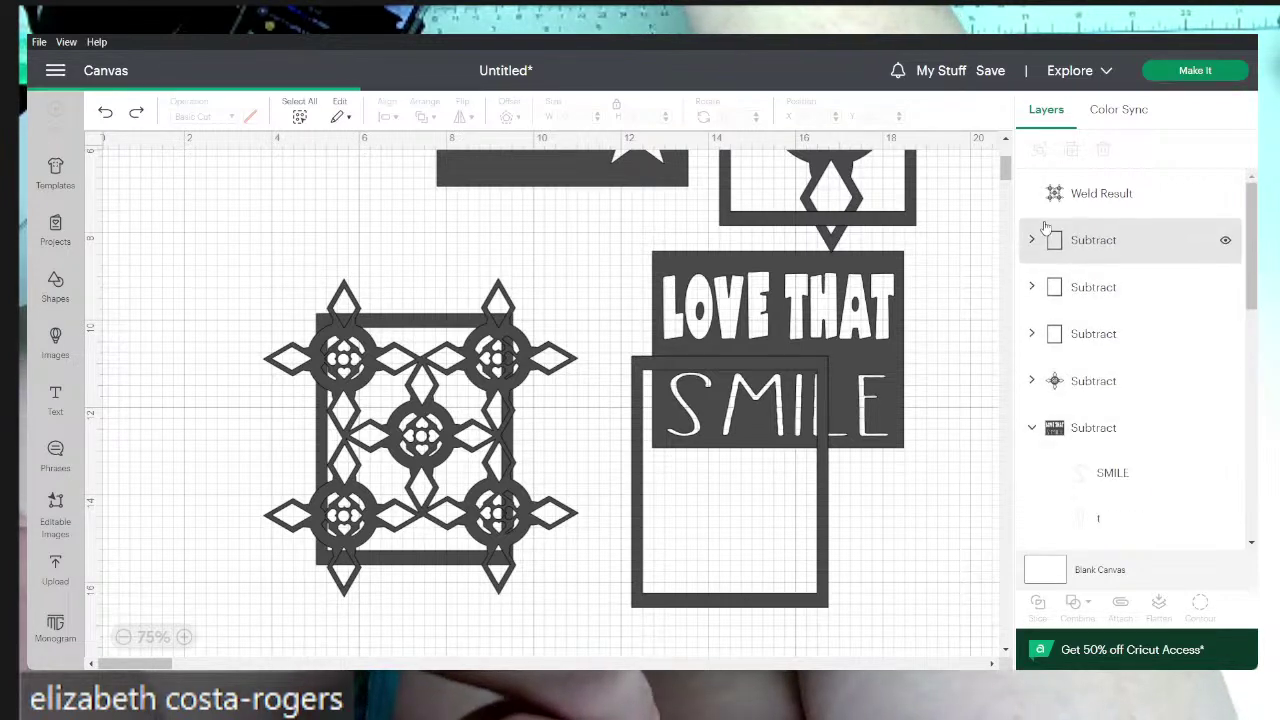
click(1054, 195)
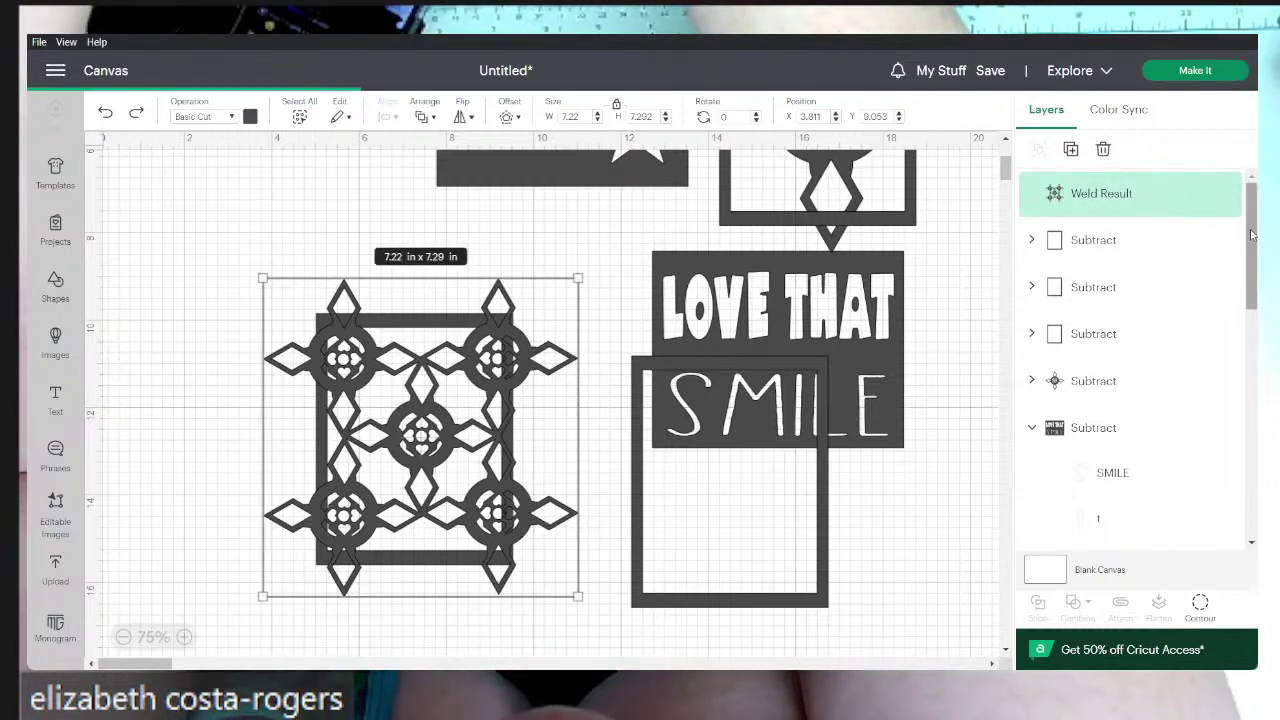
mouse_move(1251, 234)
mouse_down()
mouse_move(1248, 259)
mouse_move(1248, 245)
mouse_up()
click(1033, 368)
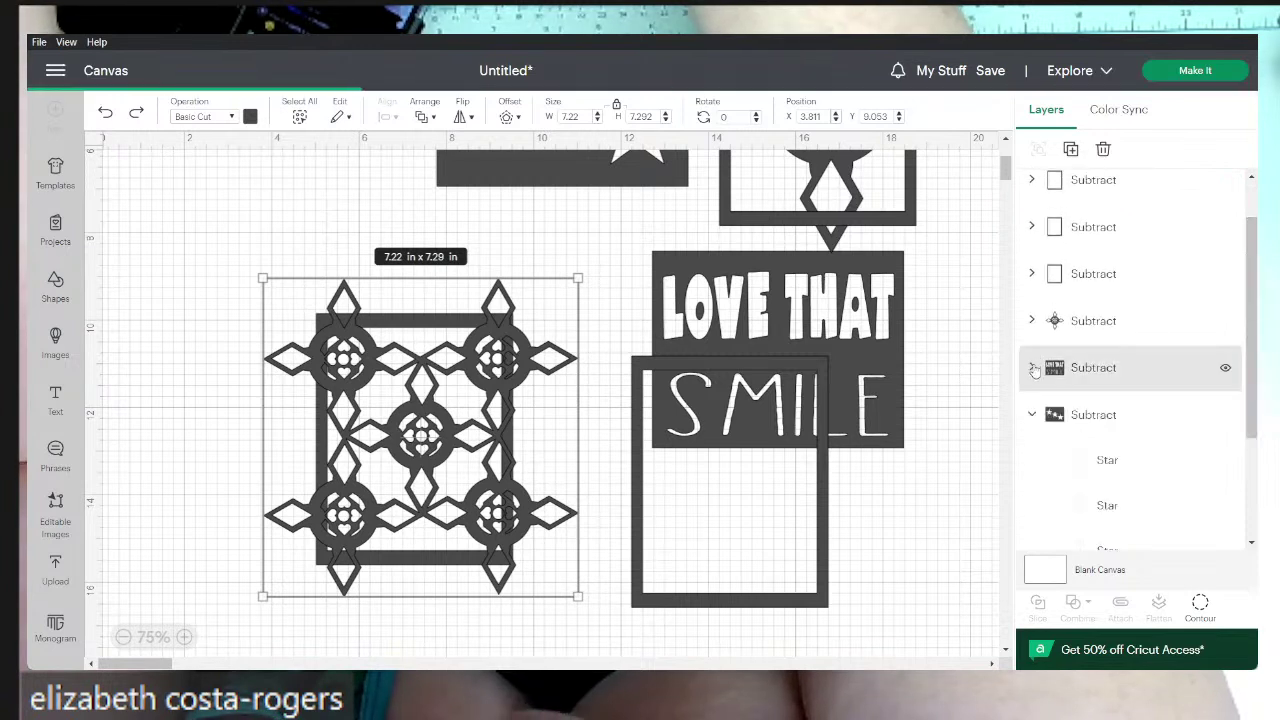
click(1032, 415)
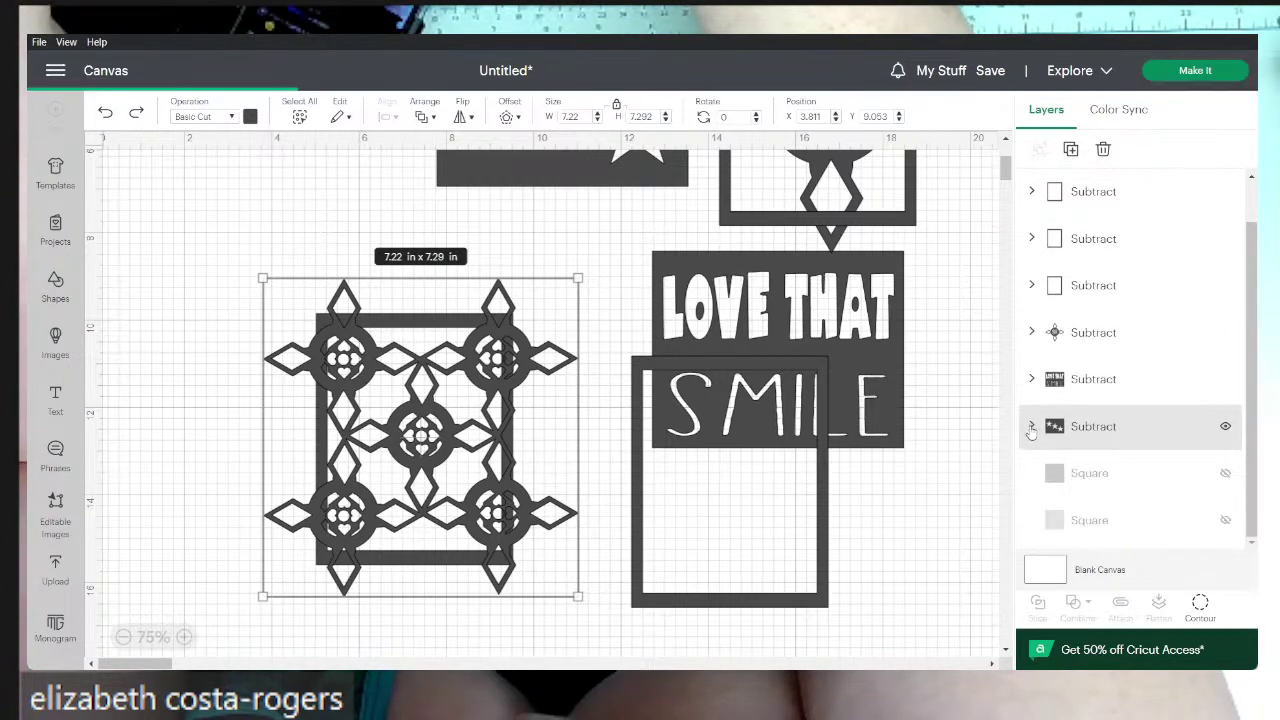
click(1032, 428)
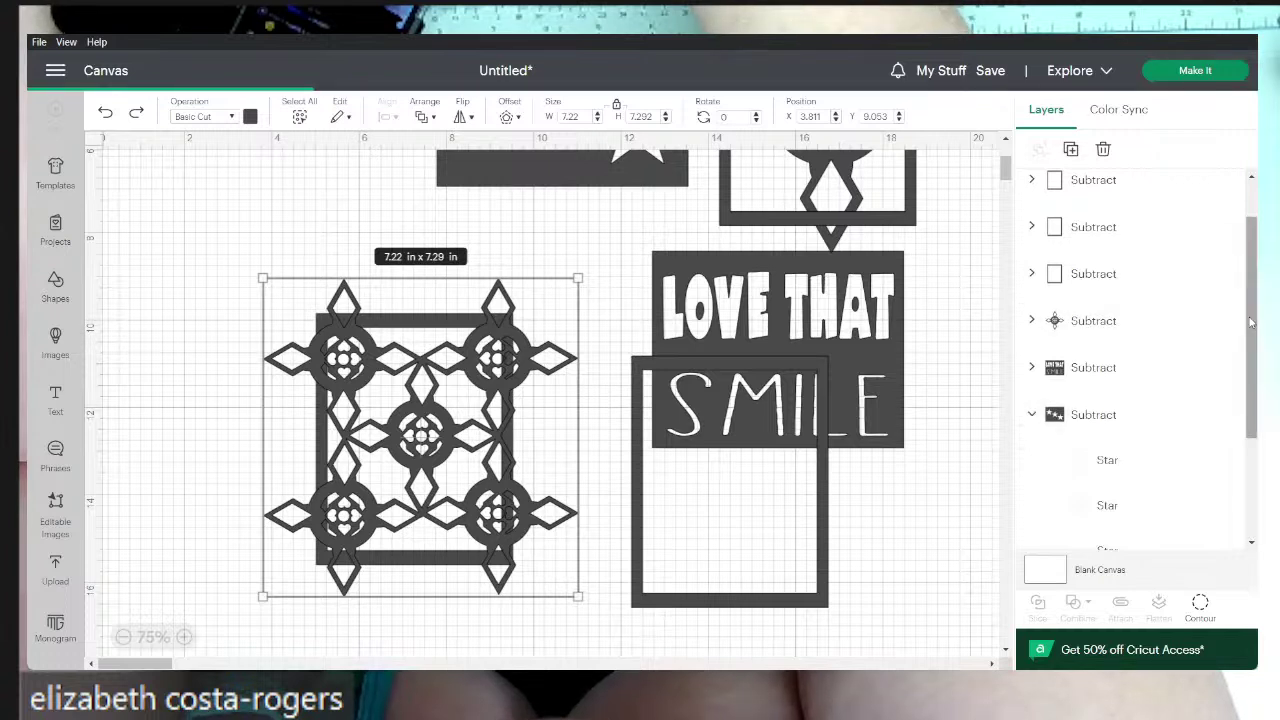
drag(1250, 322, 1242, 254)
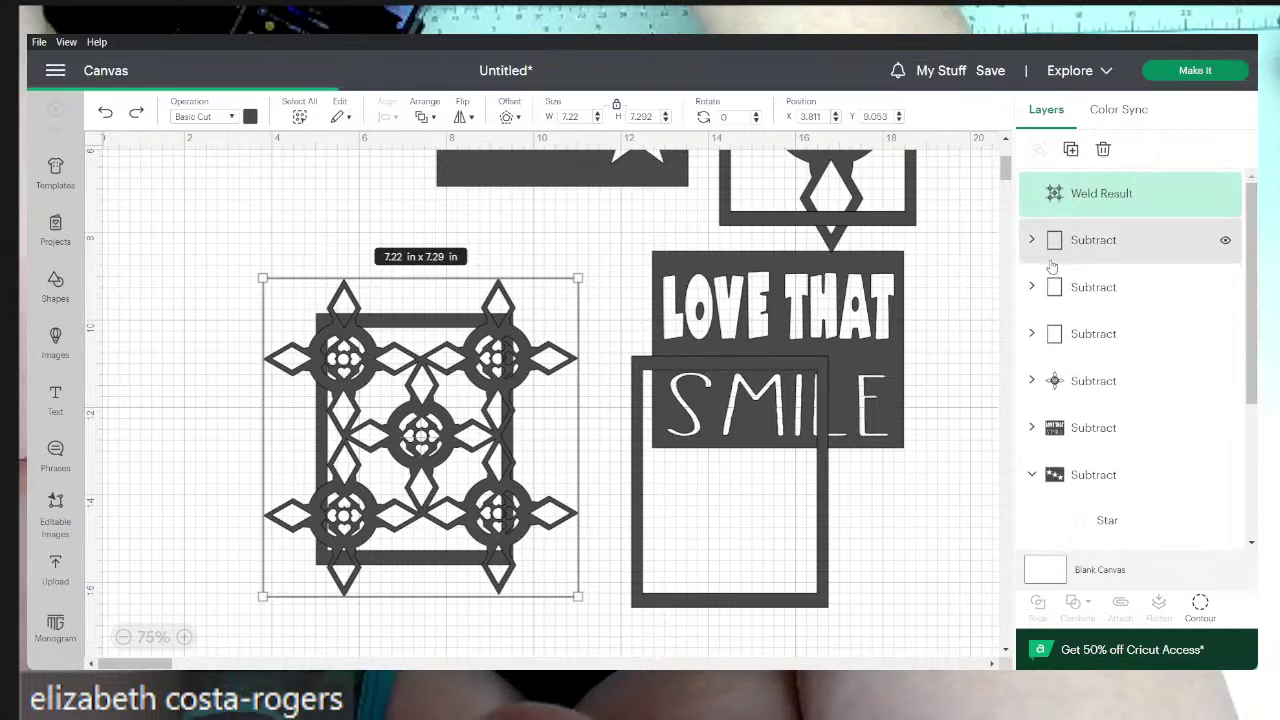
- Hide and show the frame overlapping the crosses to identify its layer, and move that layer above the welded pattern
click(1226, 245)
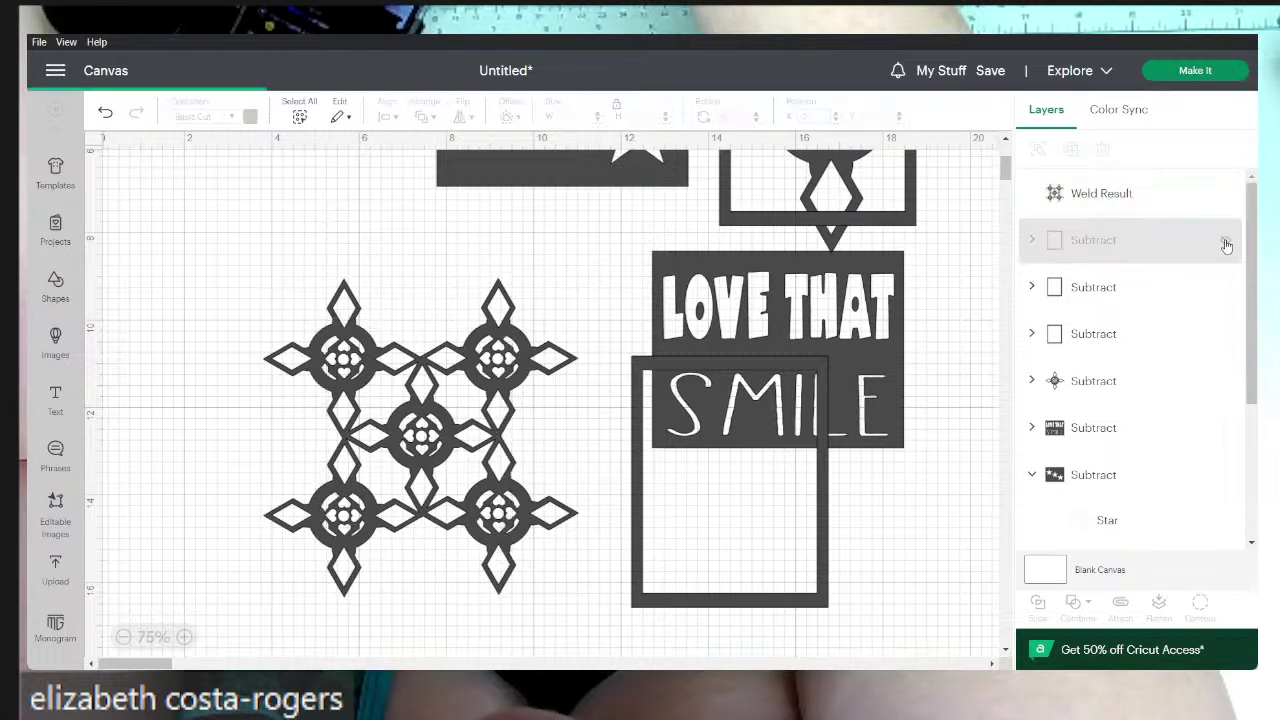
click(1226, 245)
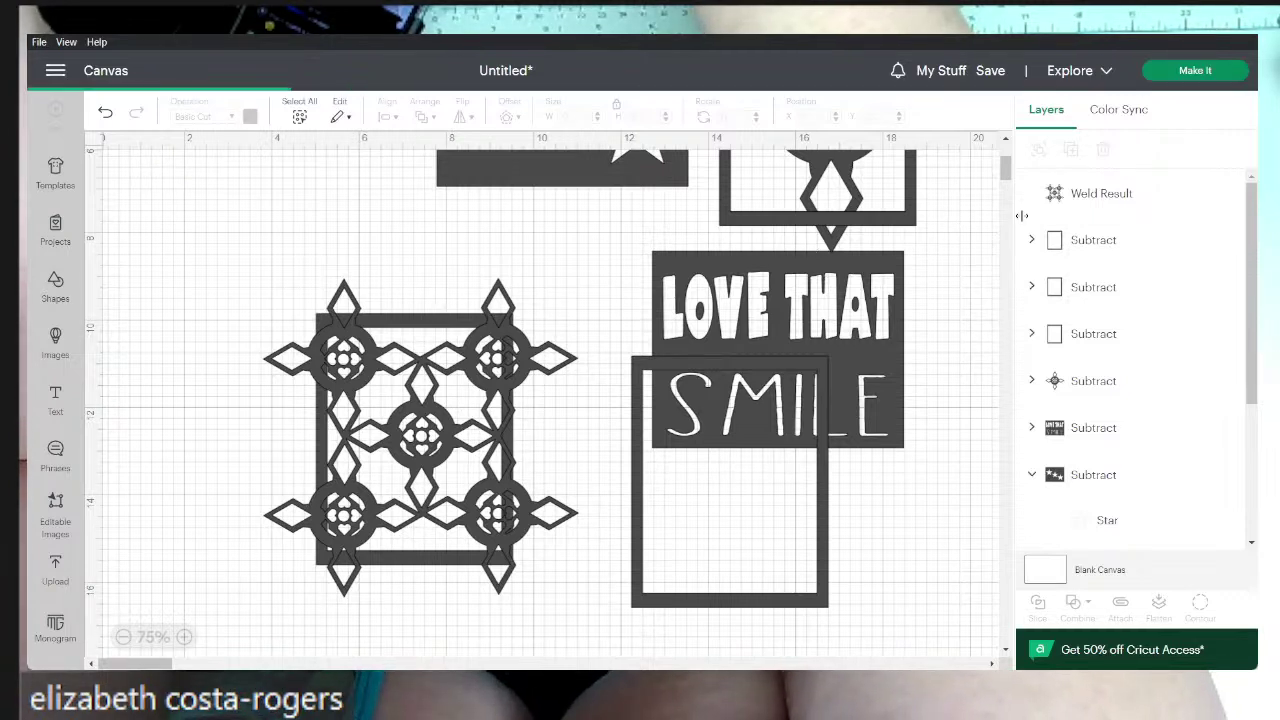
drag(1076, 210, 1064, 190)
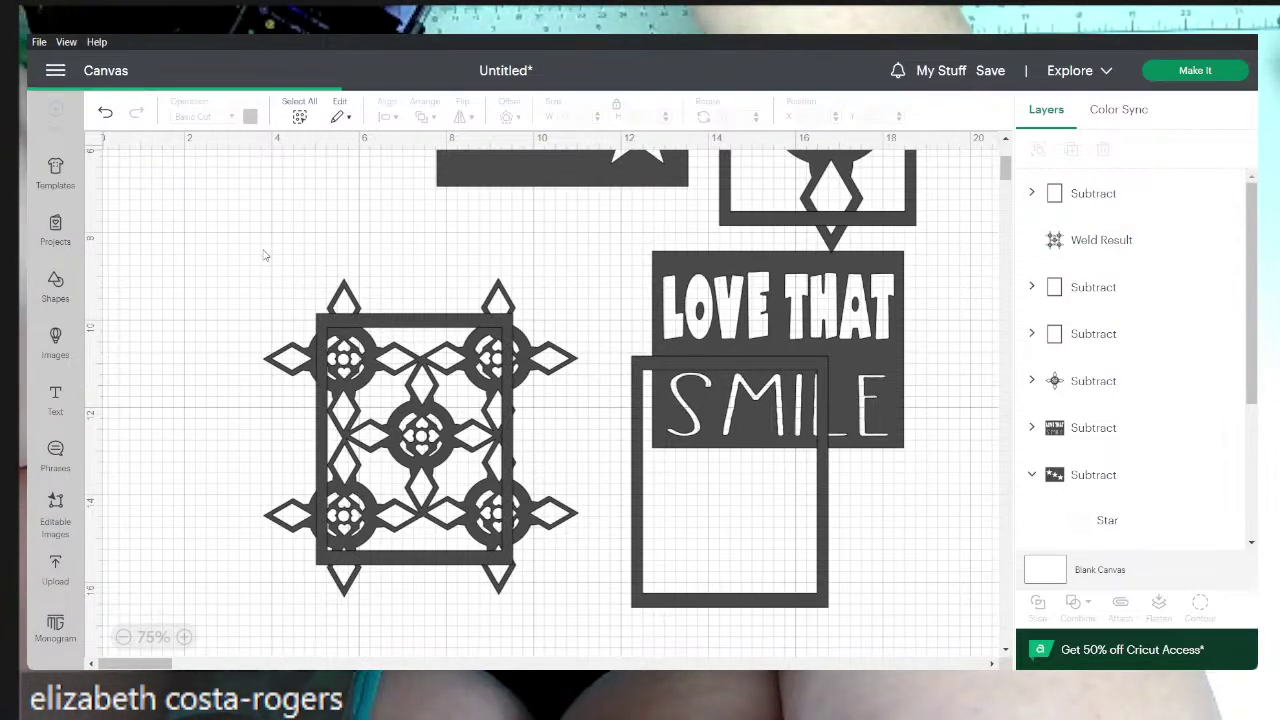
- Try combining the frame and the welded cross pattern with Exclude, and undo it
drag(264, 255, 510, 478)
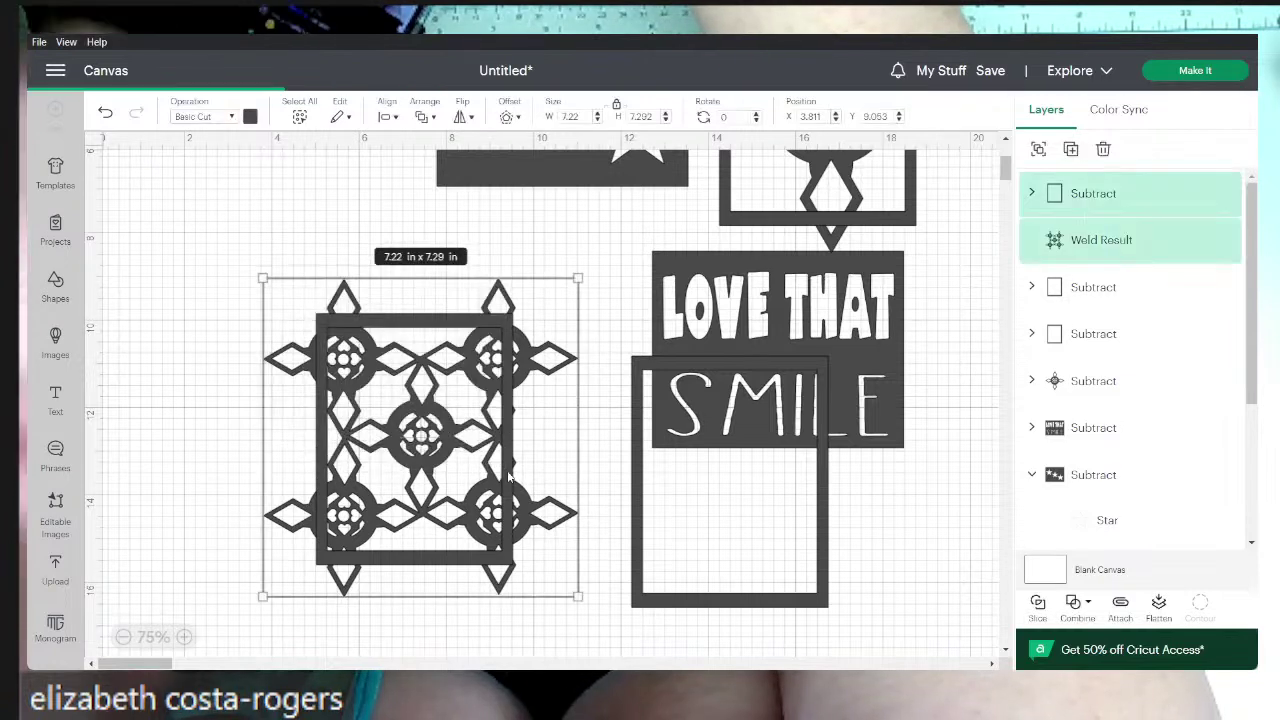
click(1088, 604)
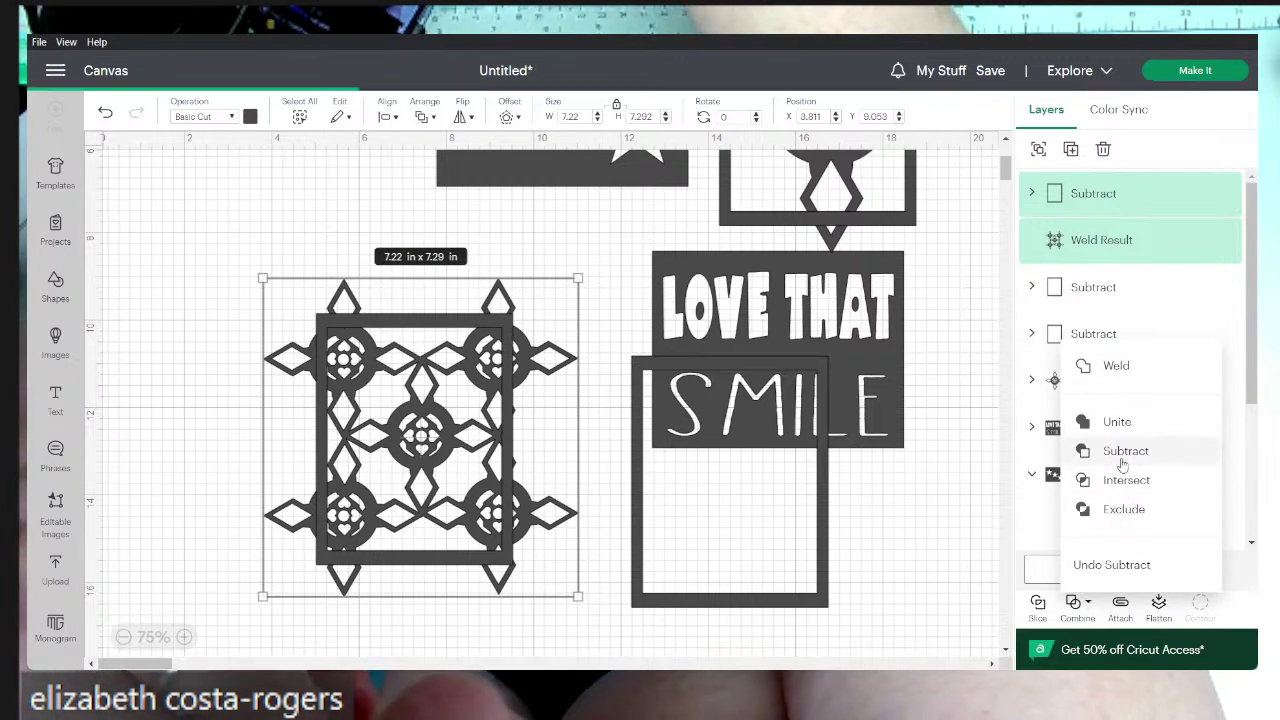
click(1121, 510)
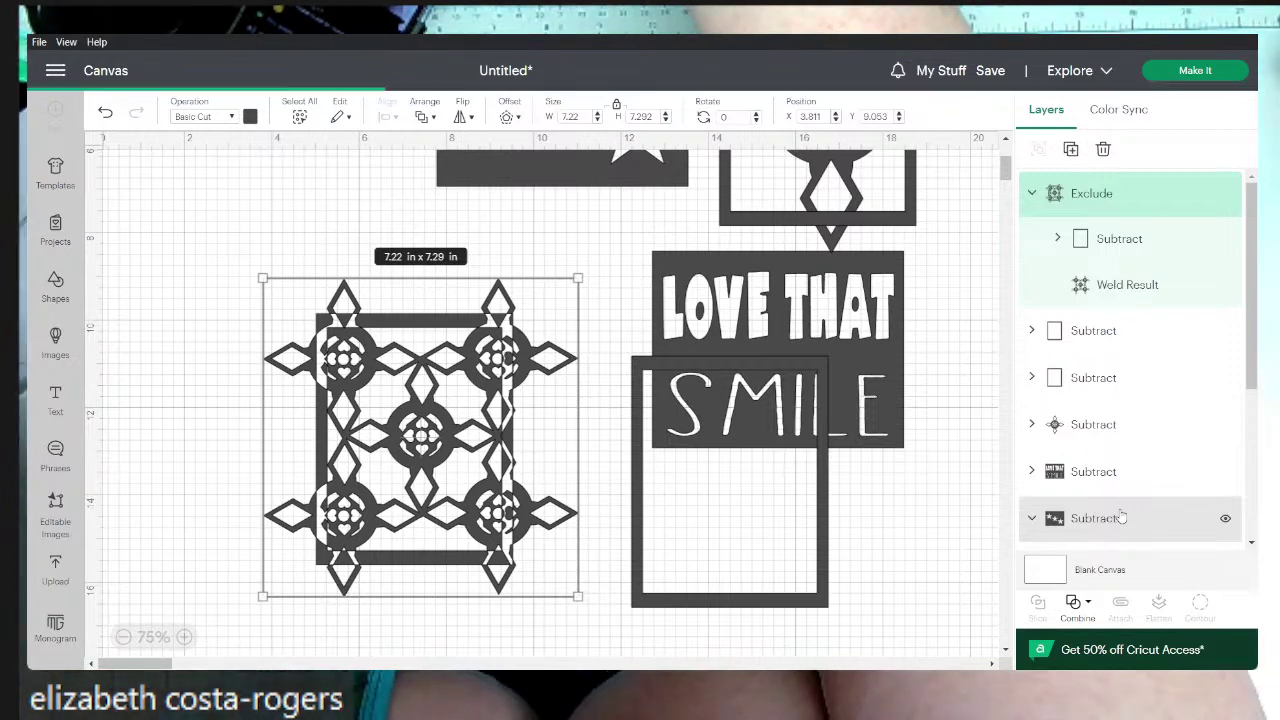
key(Escape)
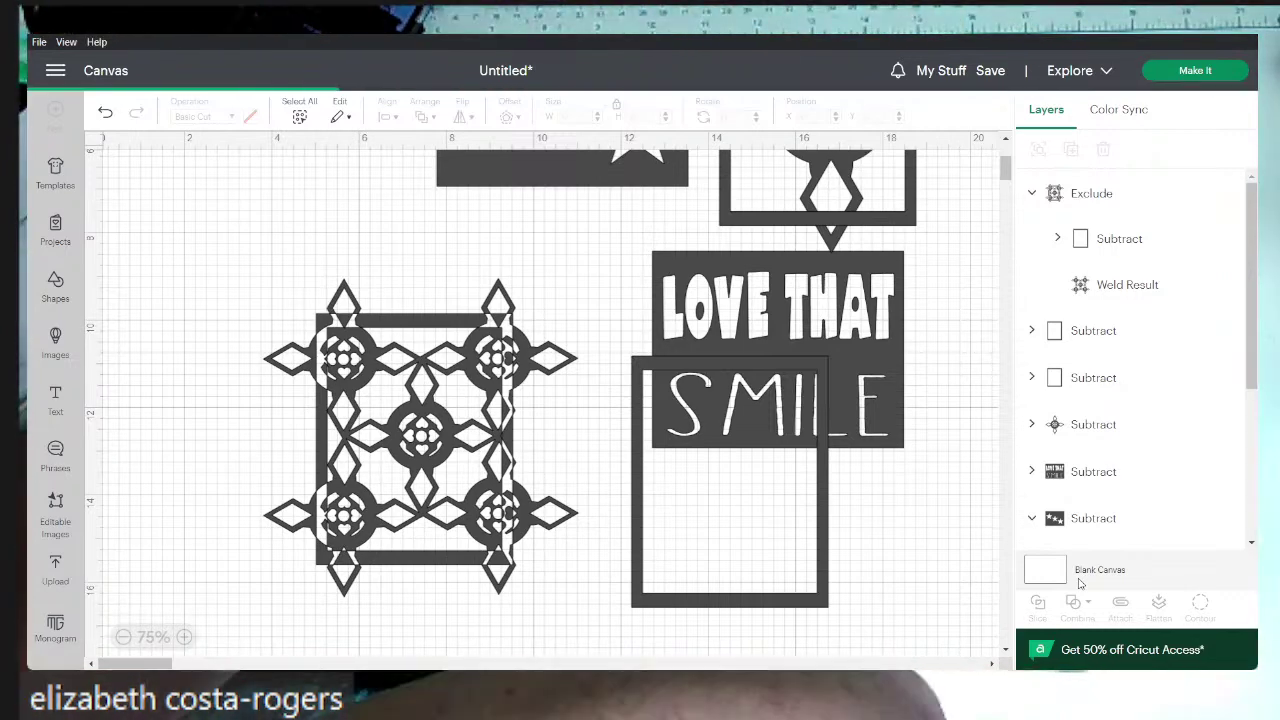
key(ctrl+z)
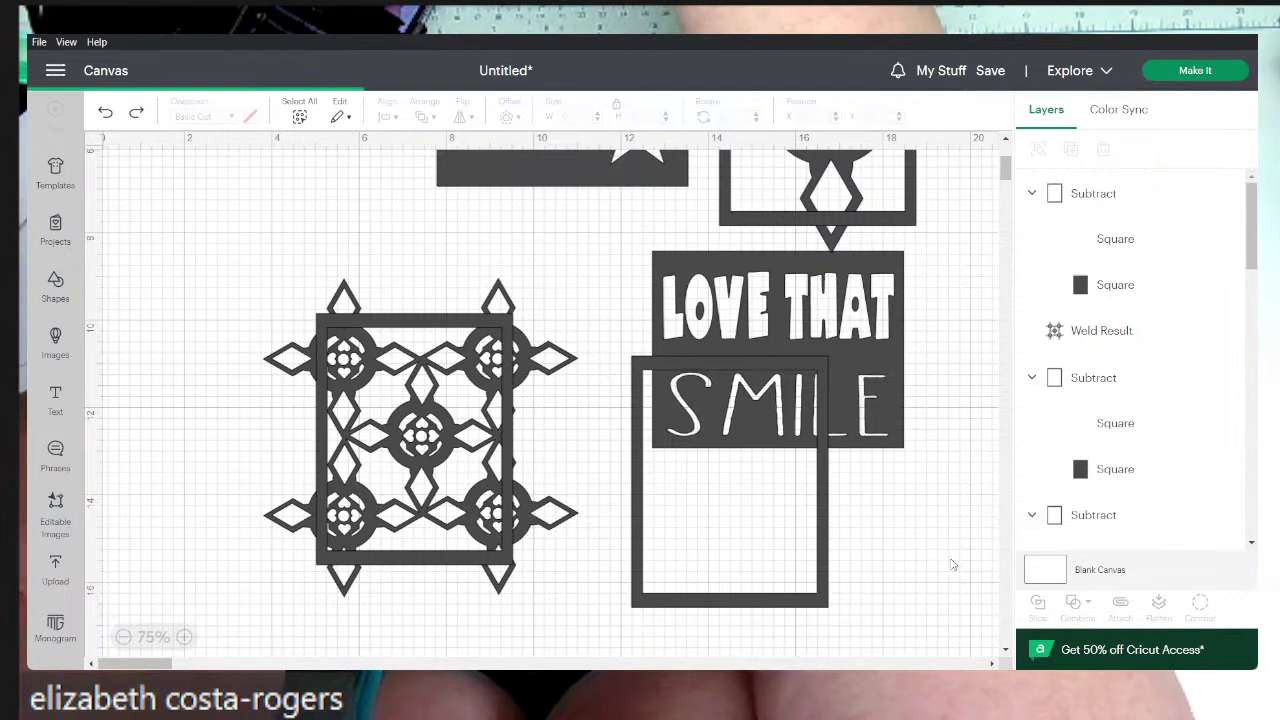
- Try slicing the frame and the welded cross pattern, move the sliced pattern away from the frame, and undo the slice
drag(284, 276, 390, 400)
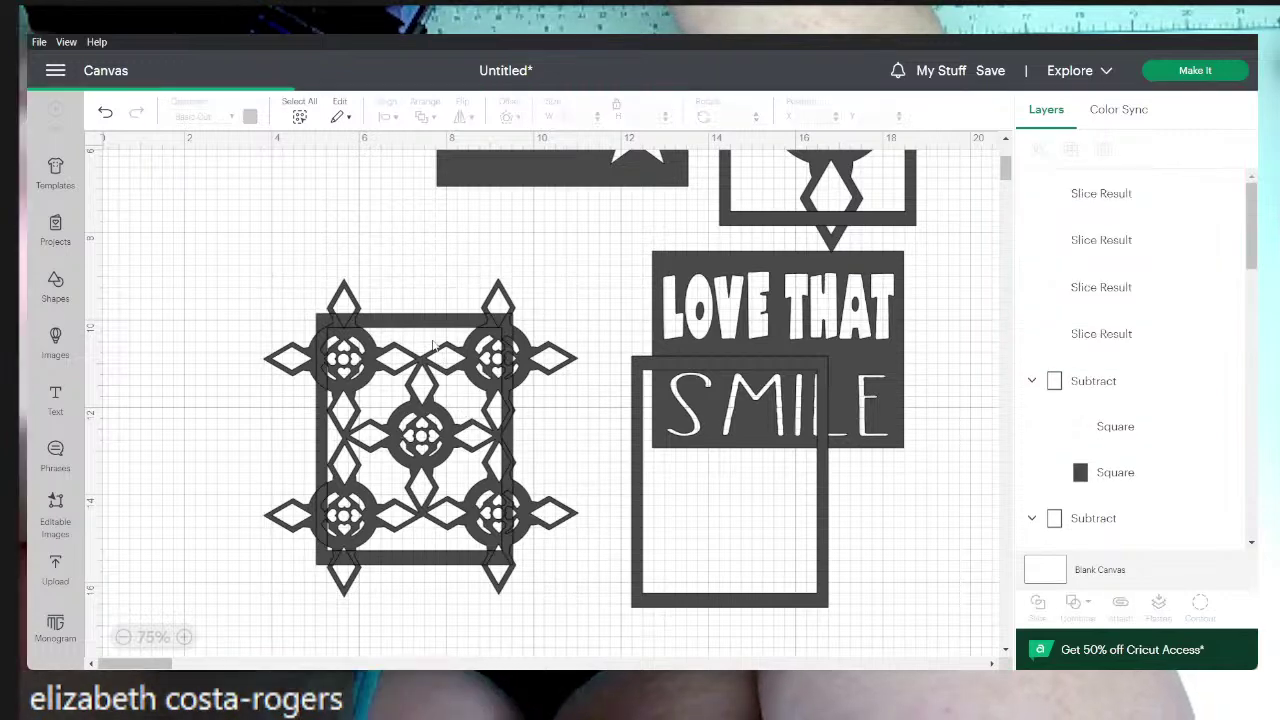
drag(420, 312, 328, 340)
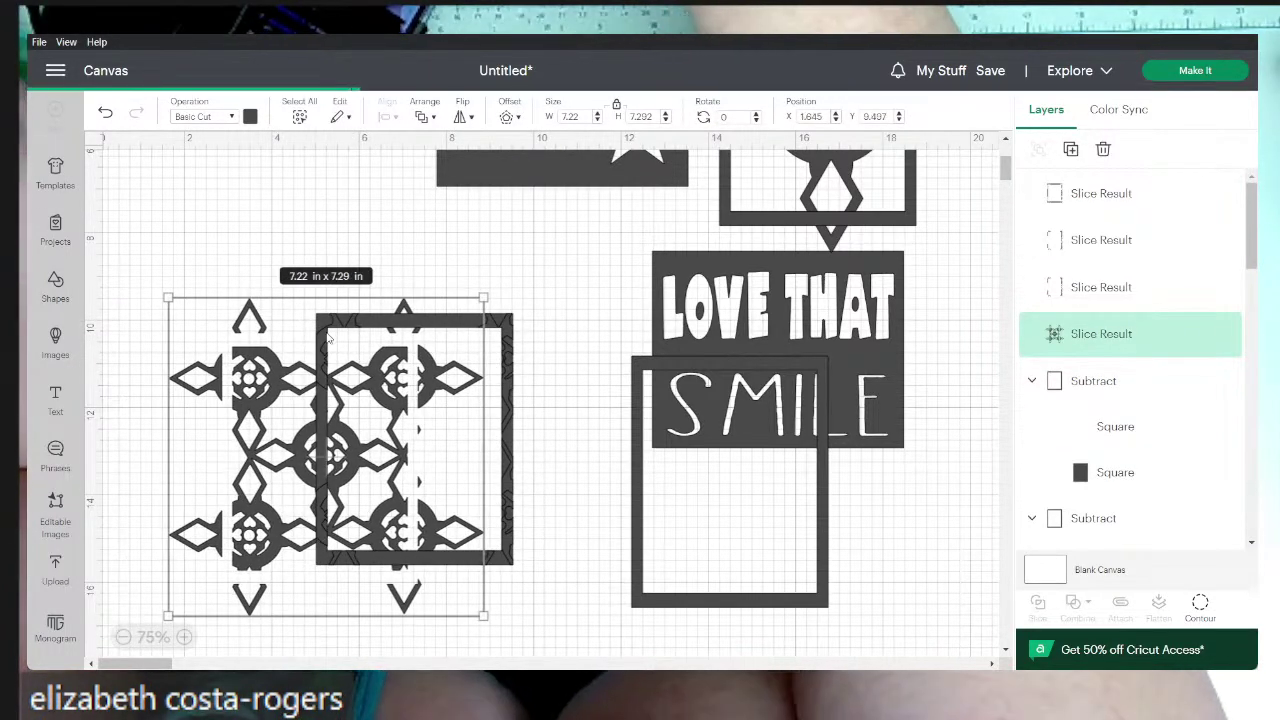
key(Escape)
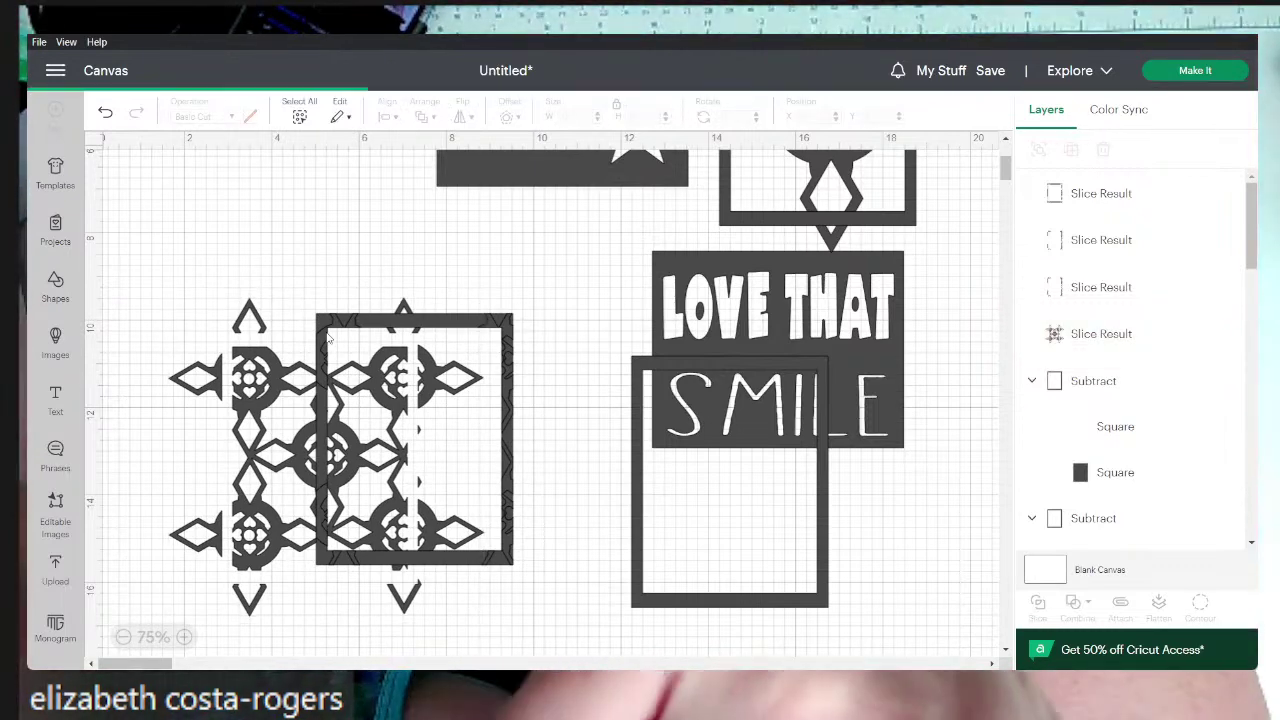
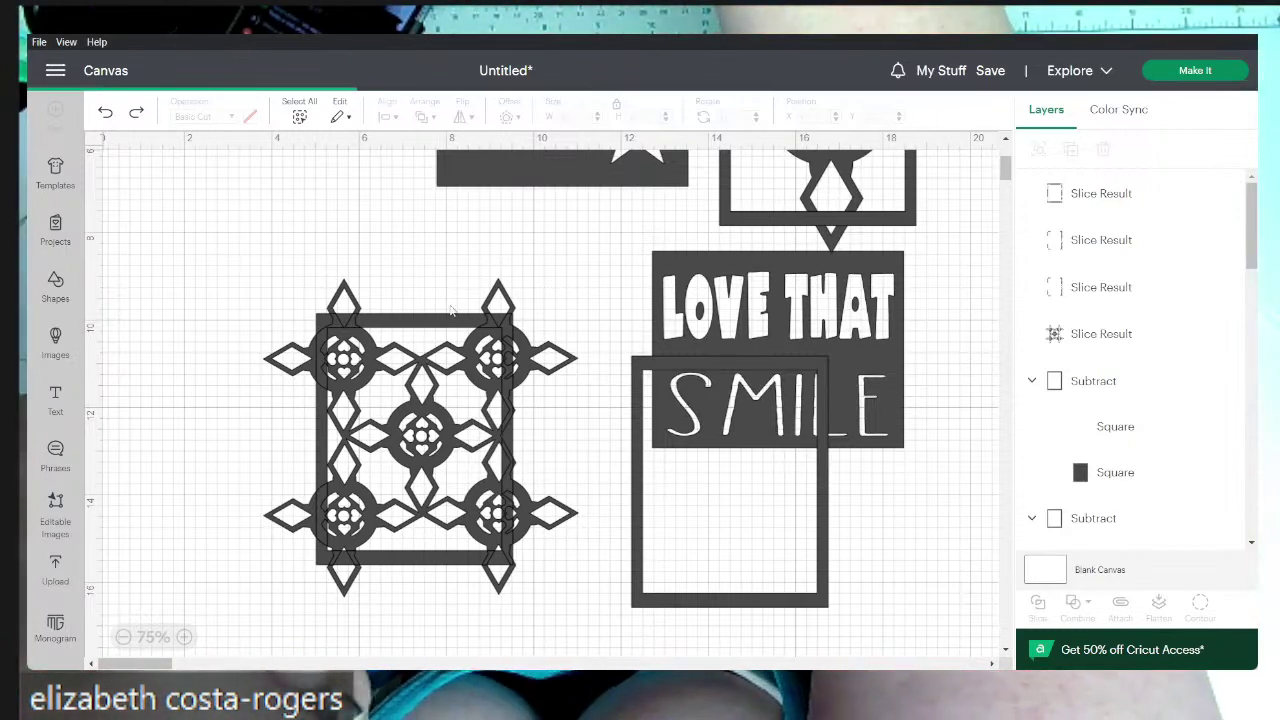
drag(437, 293, 436, 369)
click(437, 371)
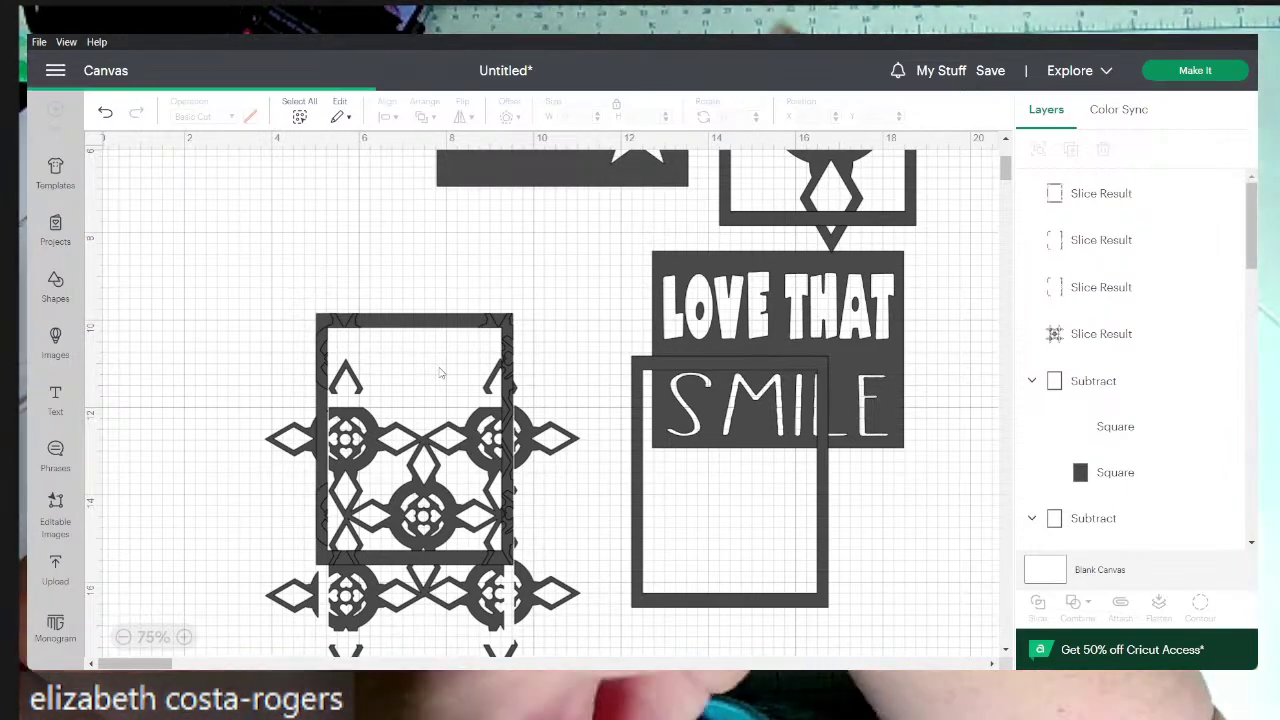
key(ctrl+z)
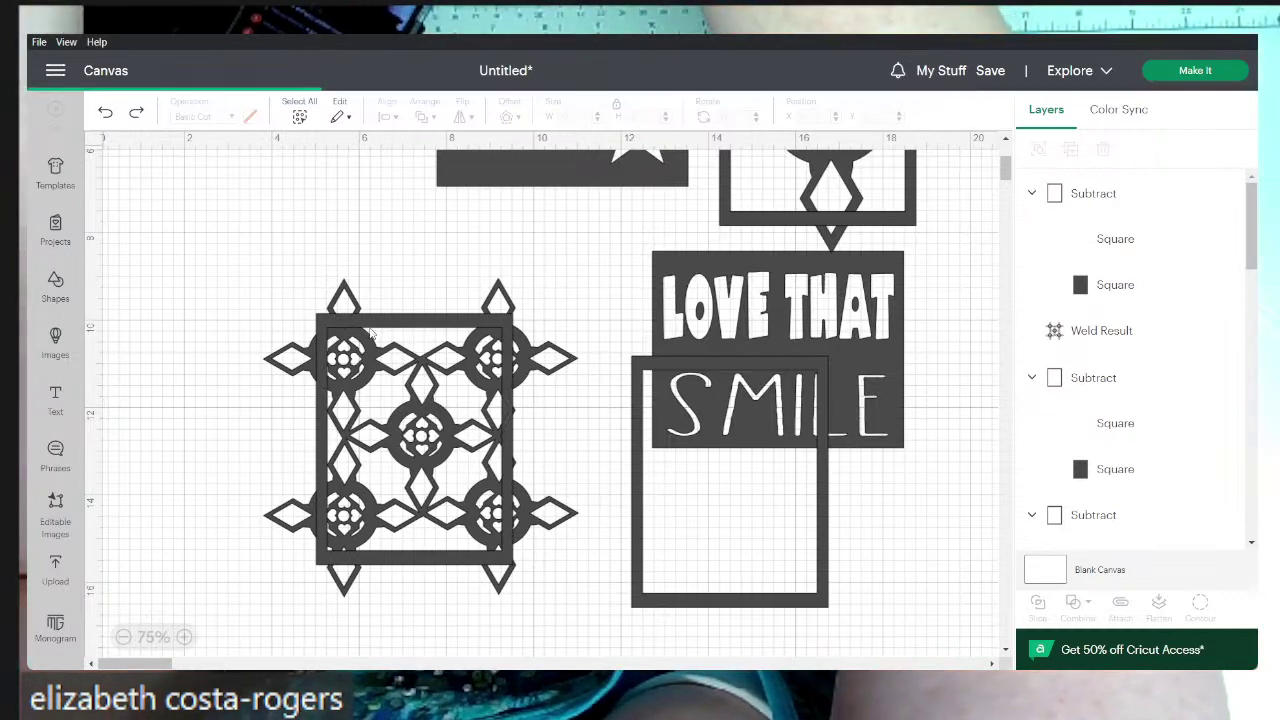
- Shift the frame over the welded cross pattern to about X 5.14, Y 9.84
mouse_move(366, 323)
mouse_down()
mouse_move(205, 327)
mouse_move(370, 328)
mouse_up()
drag(216, 267, 370, 323)
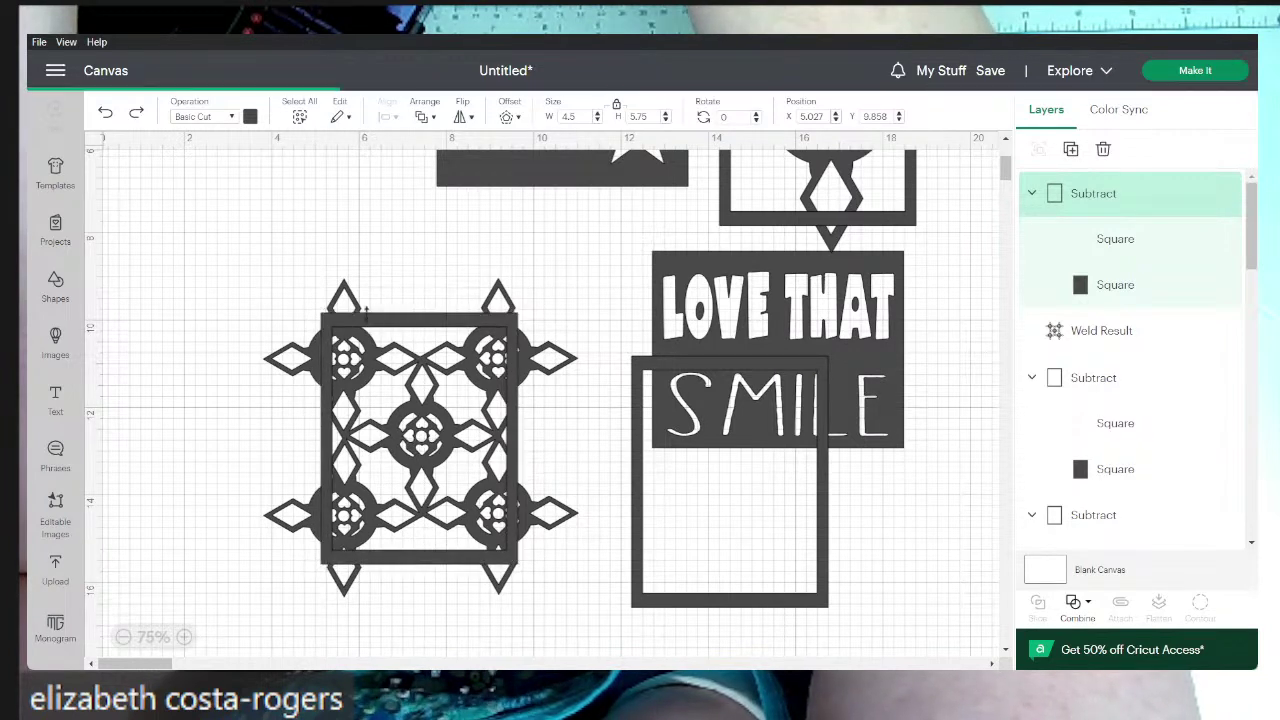
- Try combining the repositioned frame and the welded cross pattern with Intersect, and undo it
drag(285, 272, 494, 420)
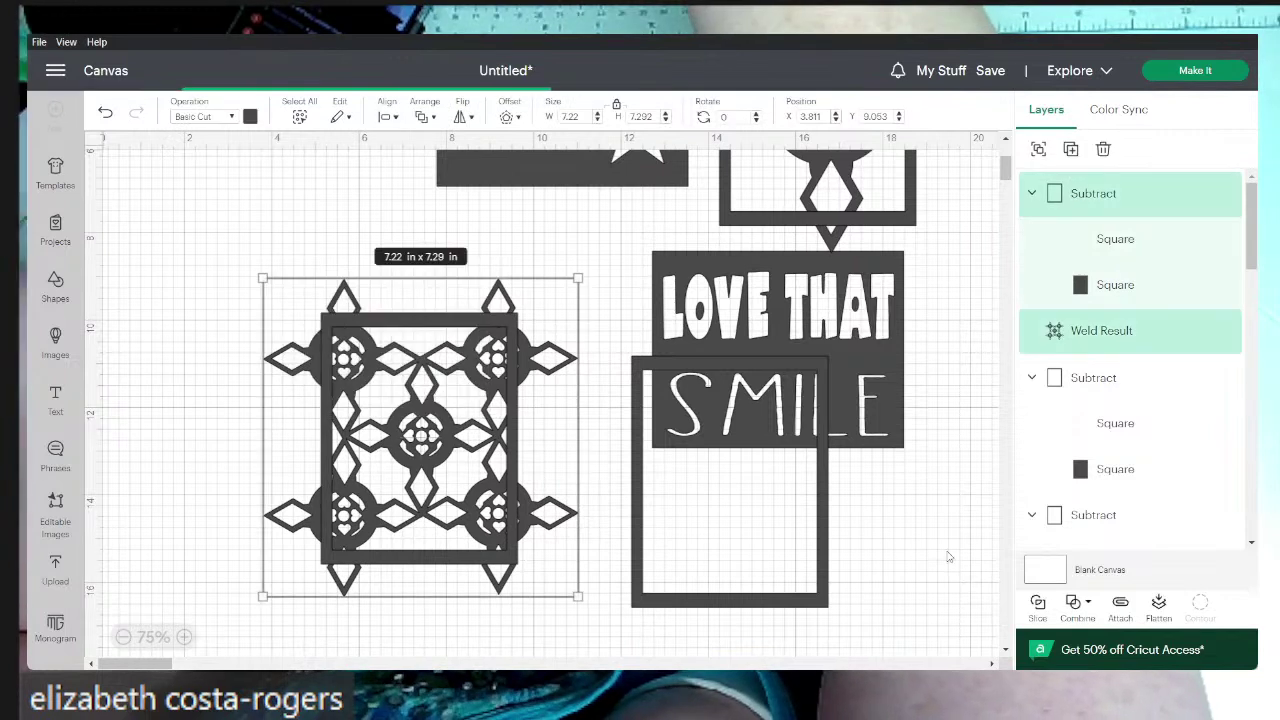
click(1087, 604)
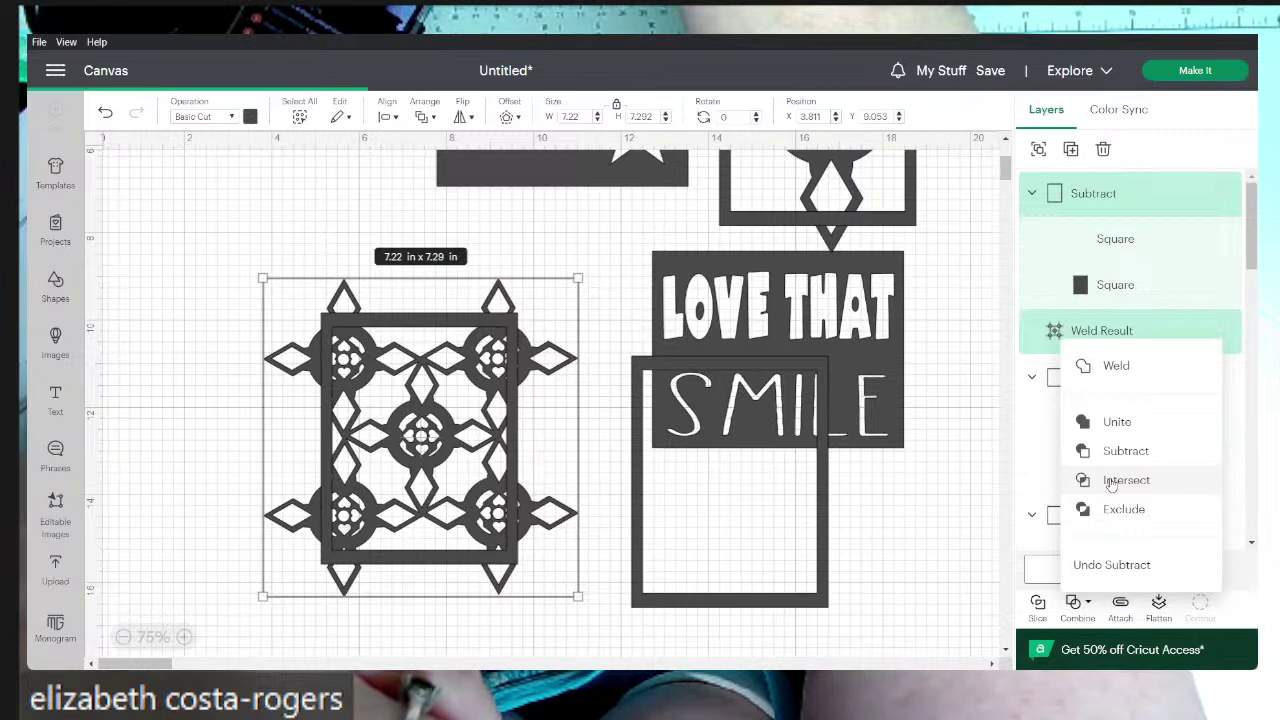
click(1110, 481)
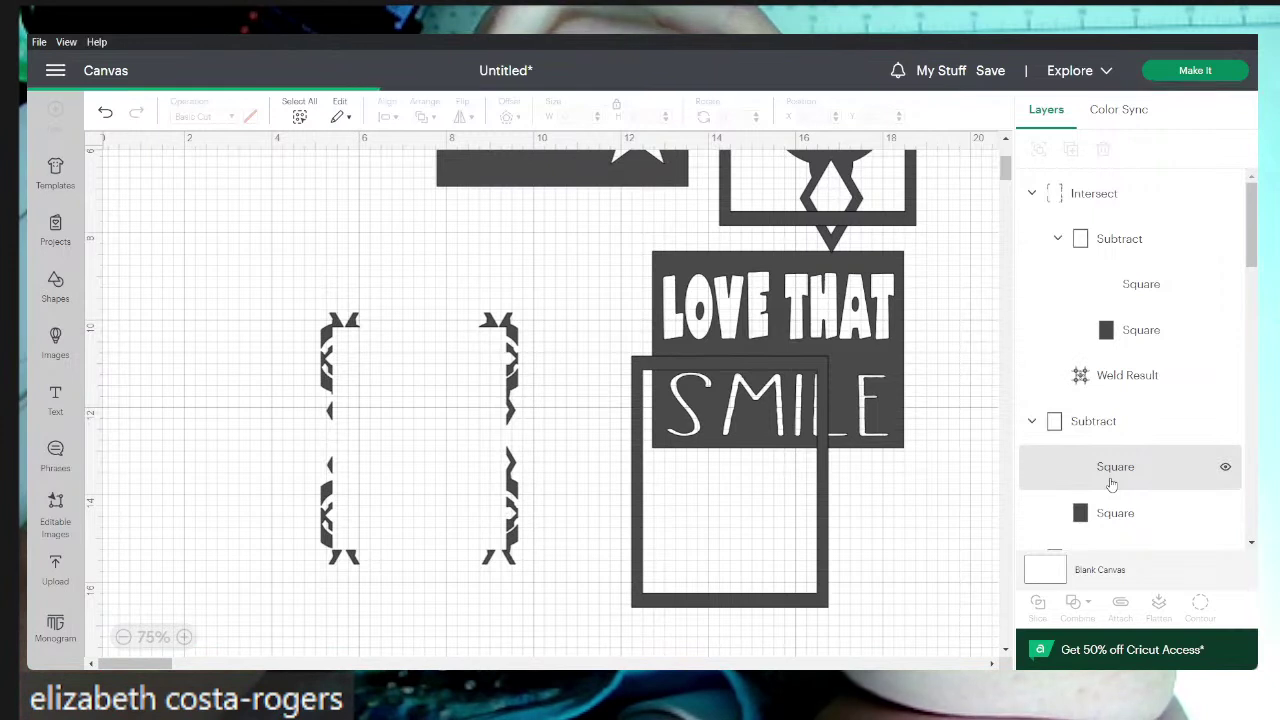
key(ctrl+z)
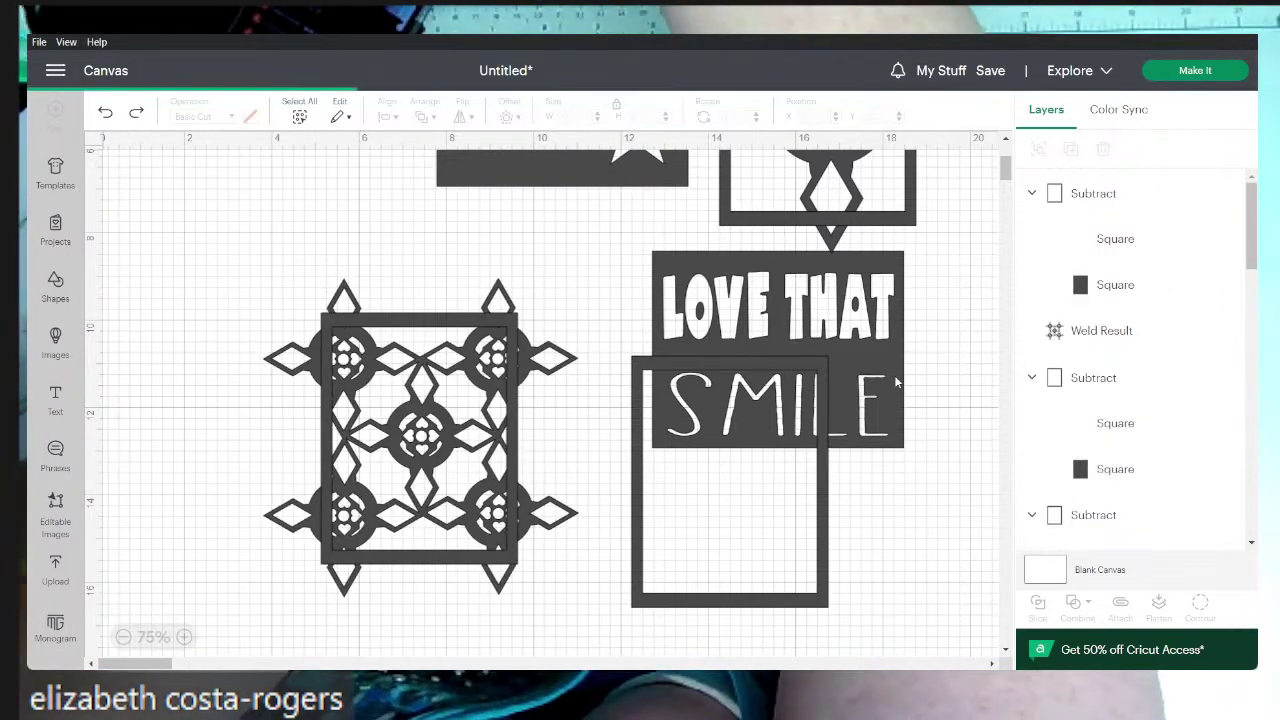
- Move the cross pattern's layer above the frame and weld the pattern and frame into one shape
click(449, 329)
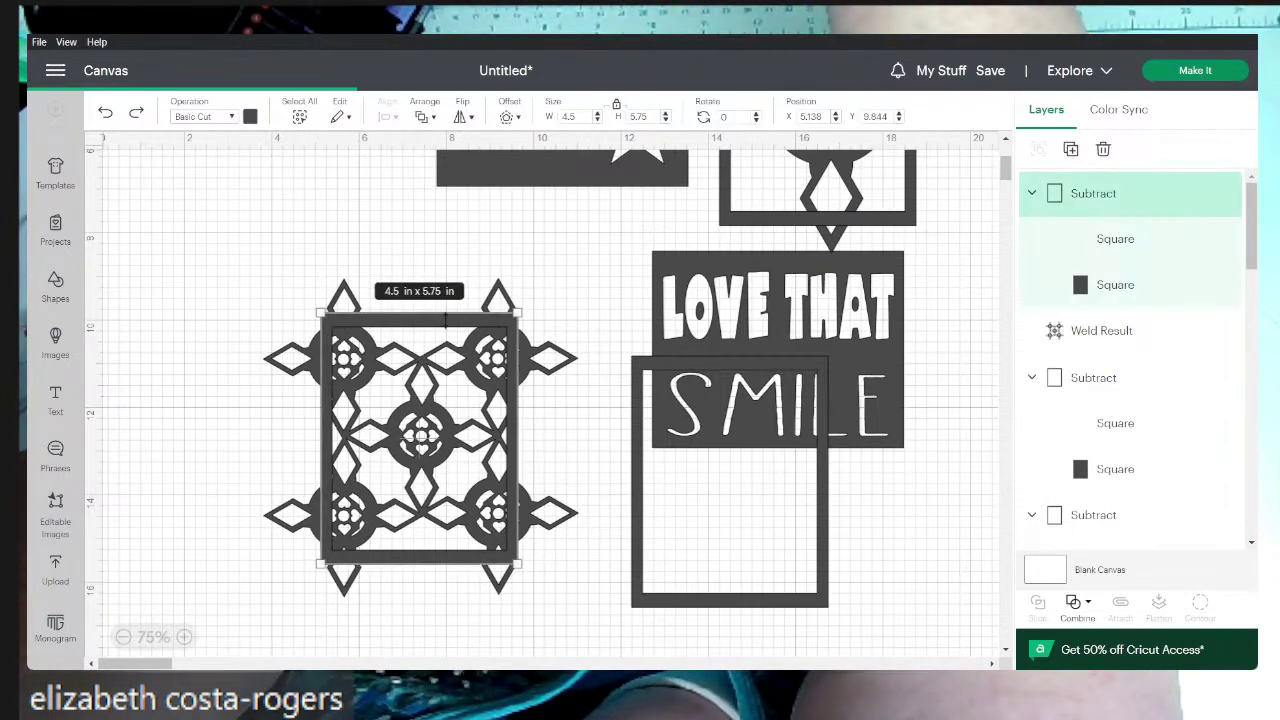
drag(446, 319, 444, 319)
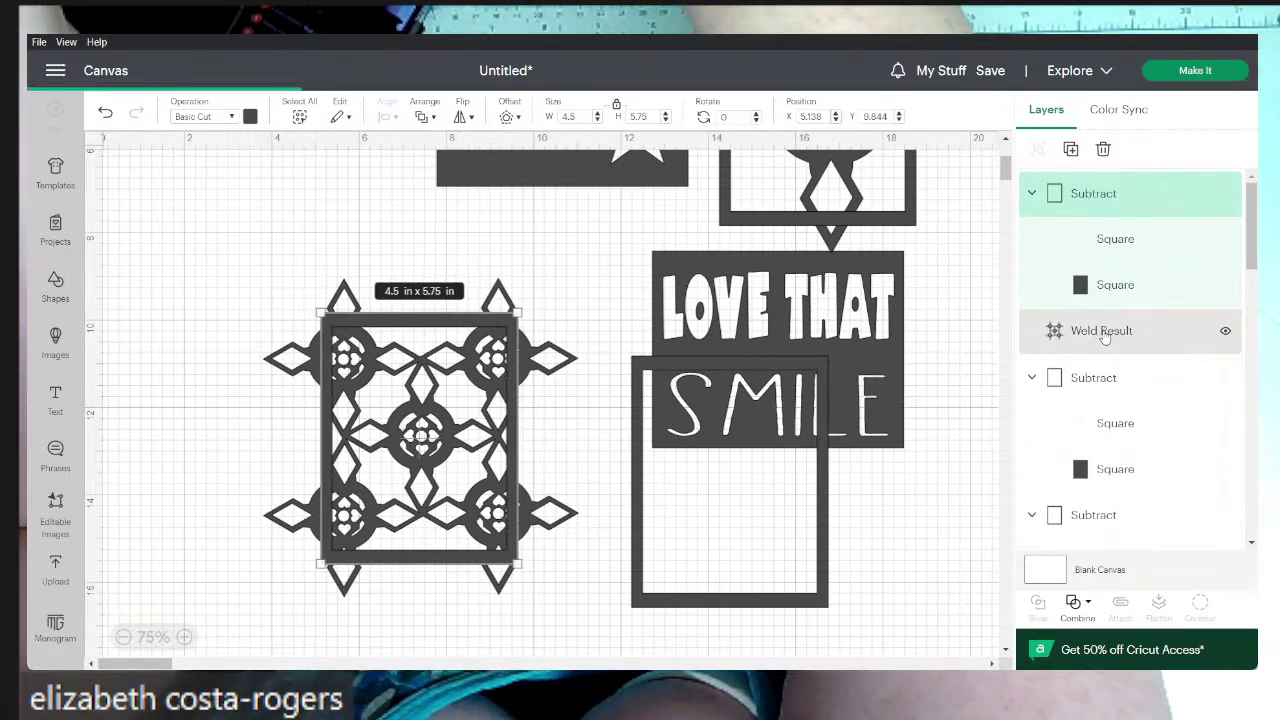
drag(1105, 335, 1074, 166)
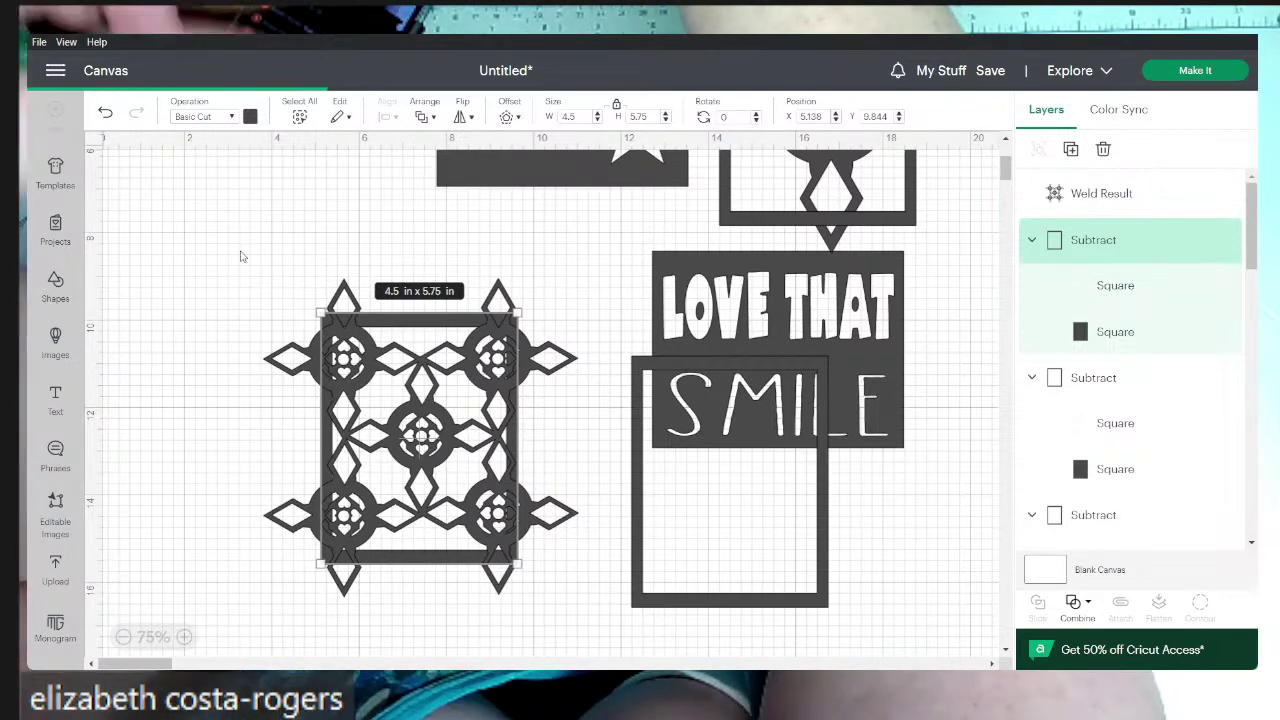
drag(237, 249, 557, 600)
click(1077, 604)
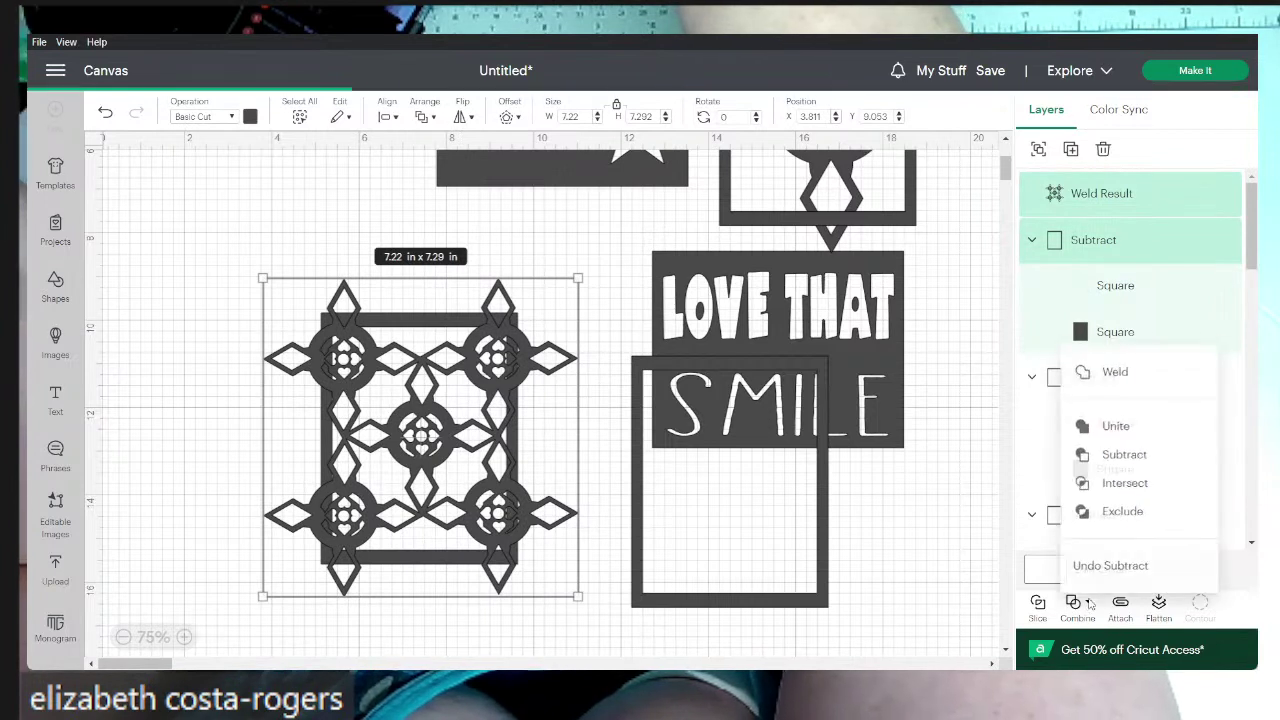
click(1115, 367)
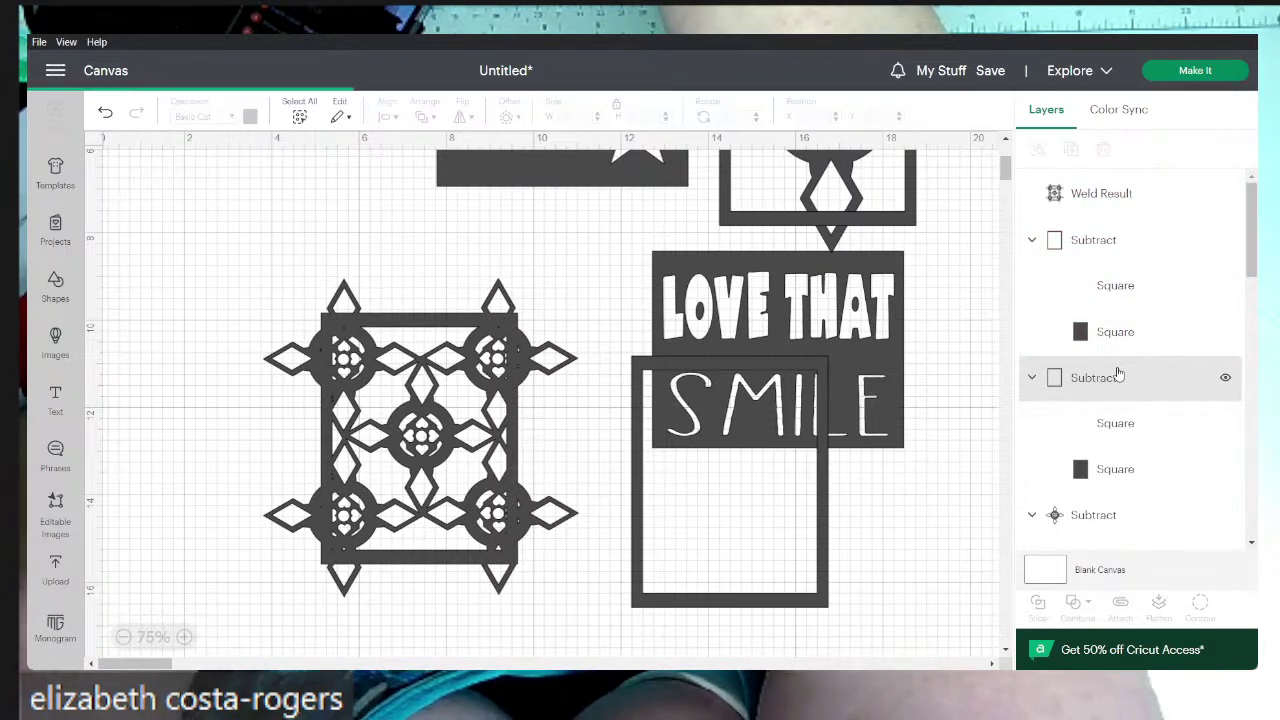
- Add a square, resize it to 4.5 by 5.75 in, and place it over the welded frame design at about X 5.10, Y 9.84
click(56, 287)
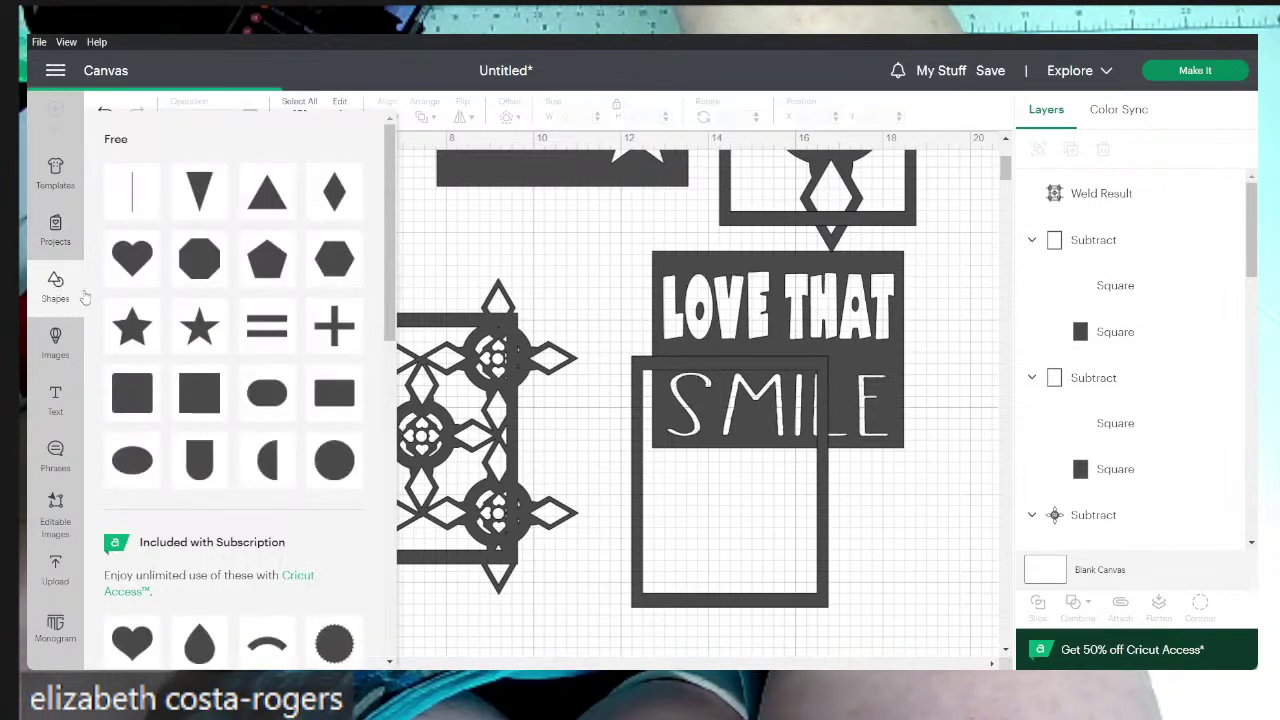
click(200, 408)
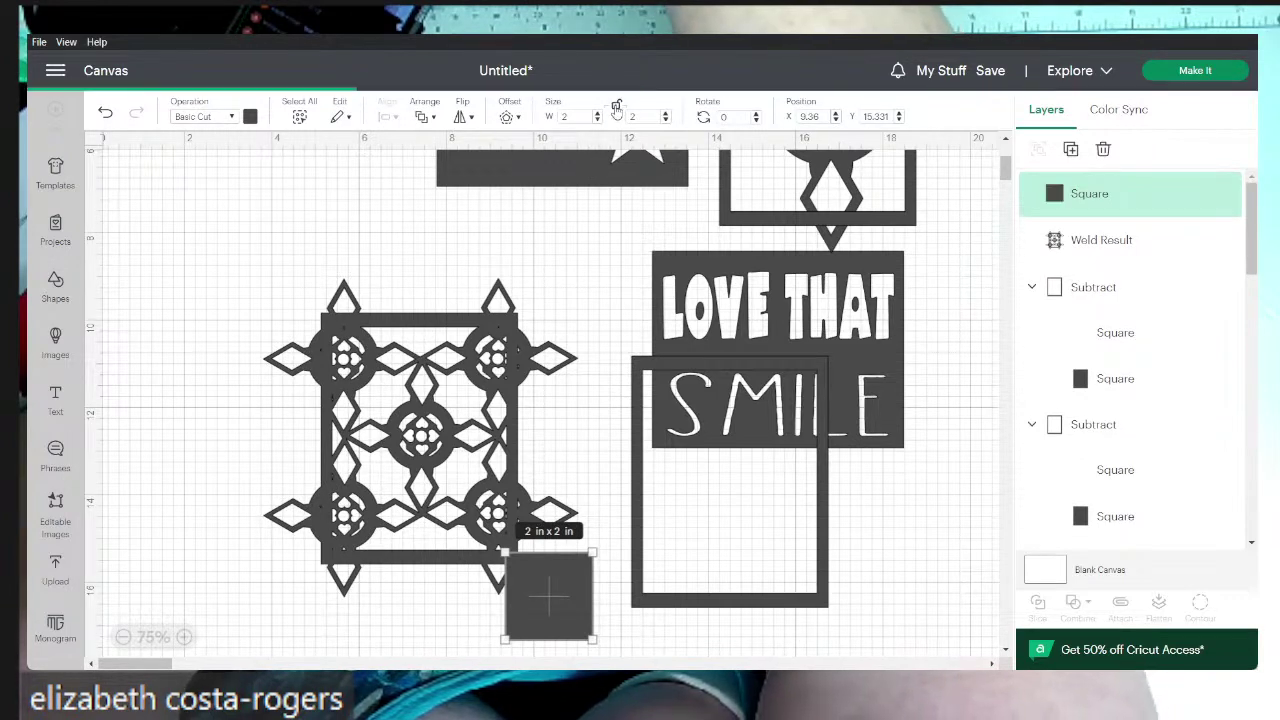
text(4)
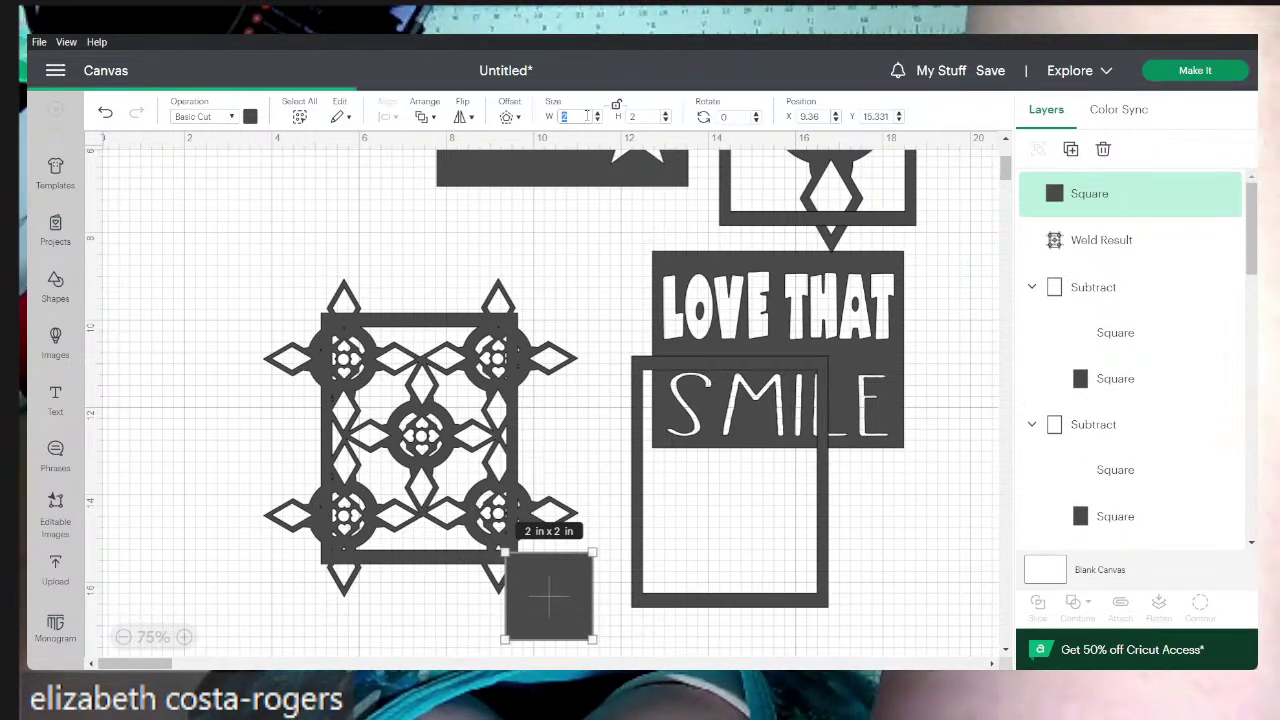
text(.5)
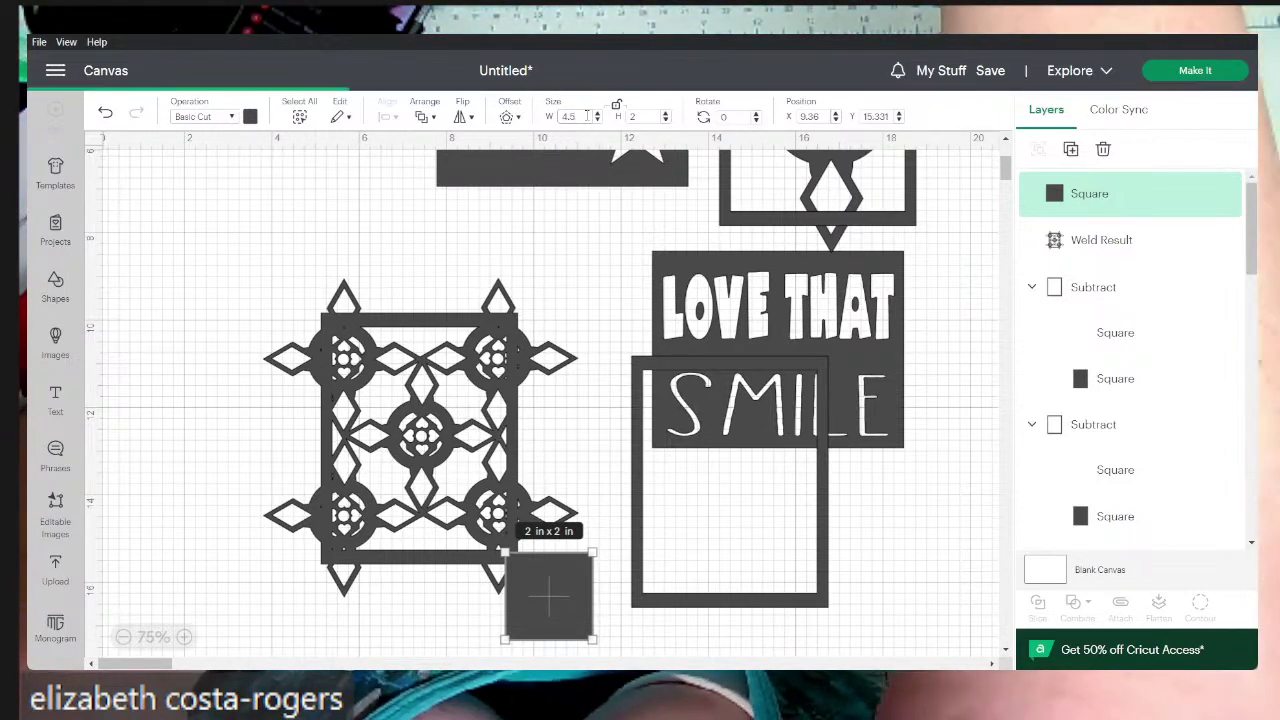
key(Return)
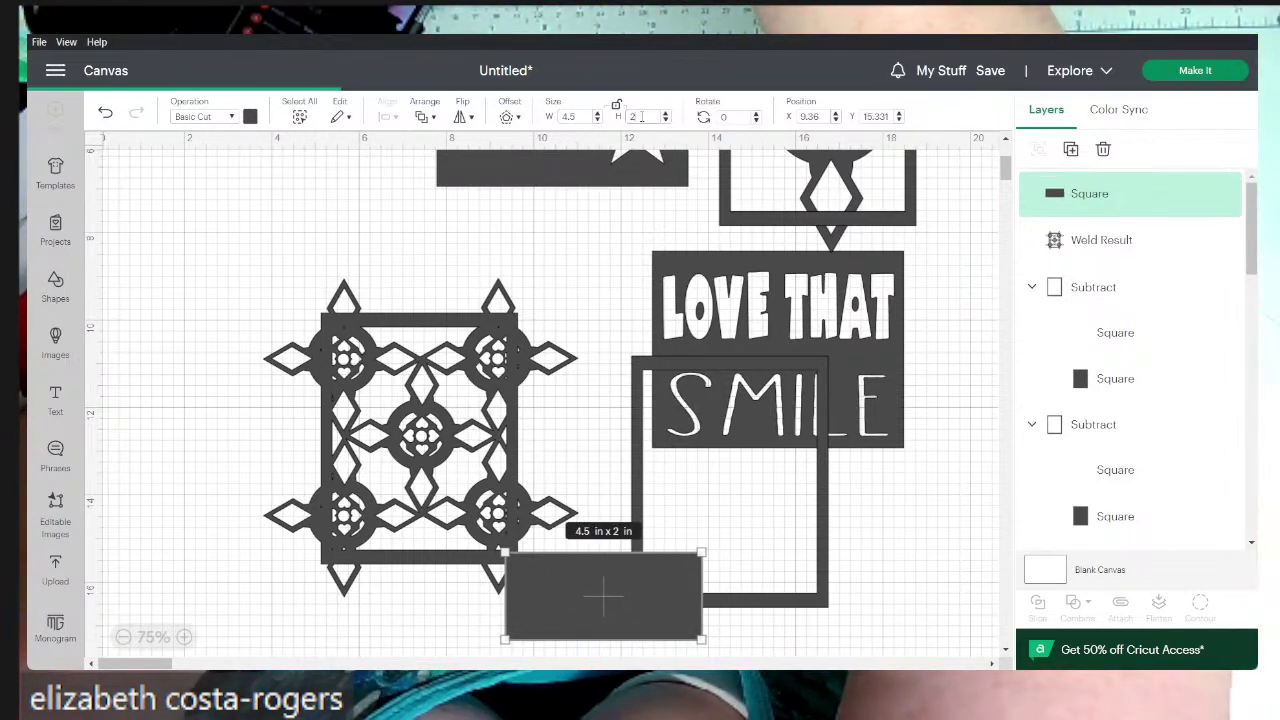
text(5)
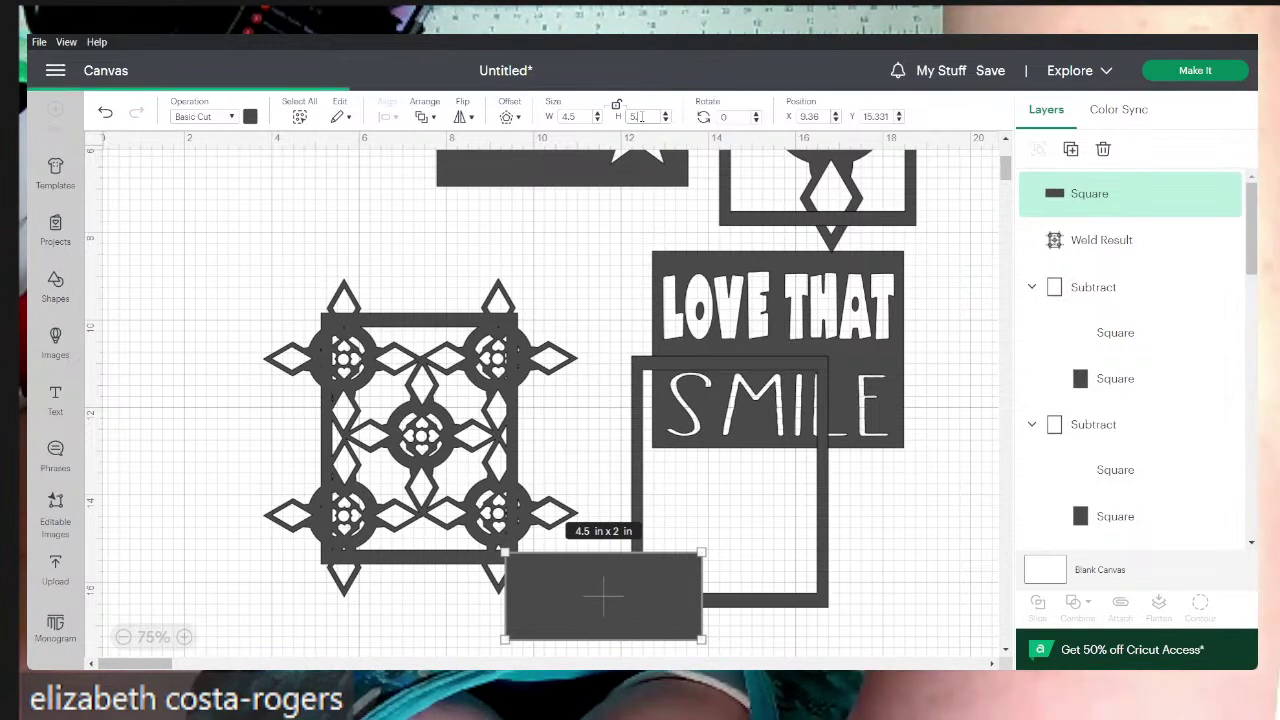
text(.75)
key(Return)
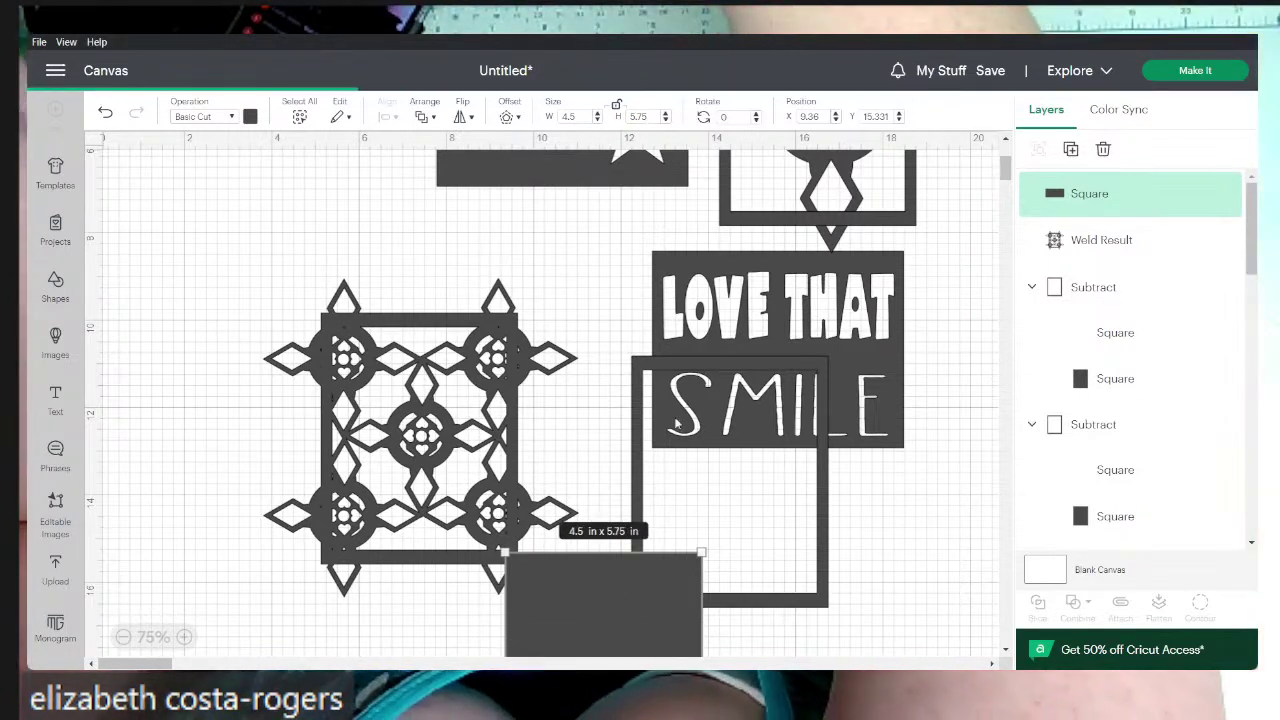
drag(564, 562, 432, 384)
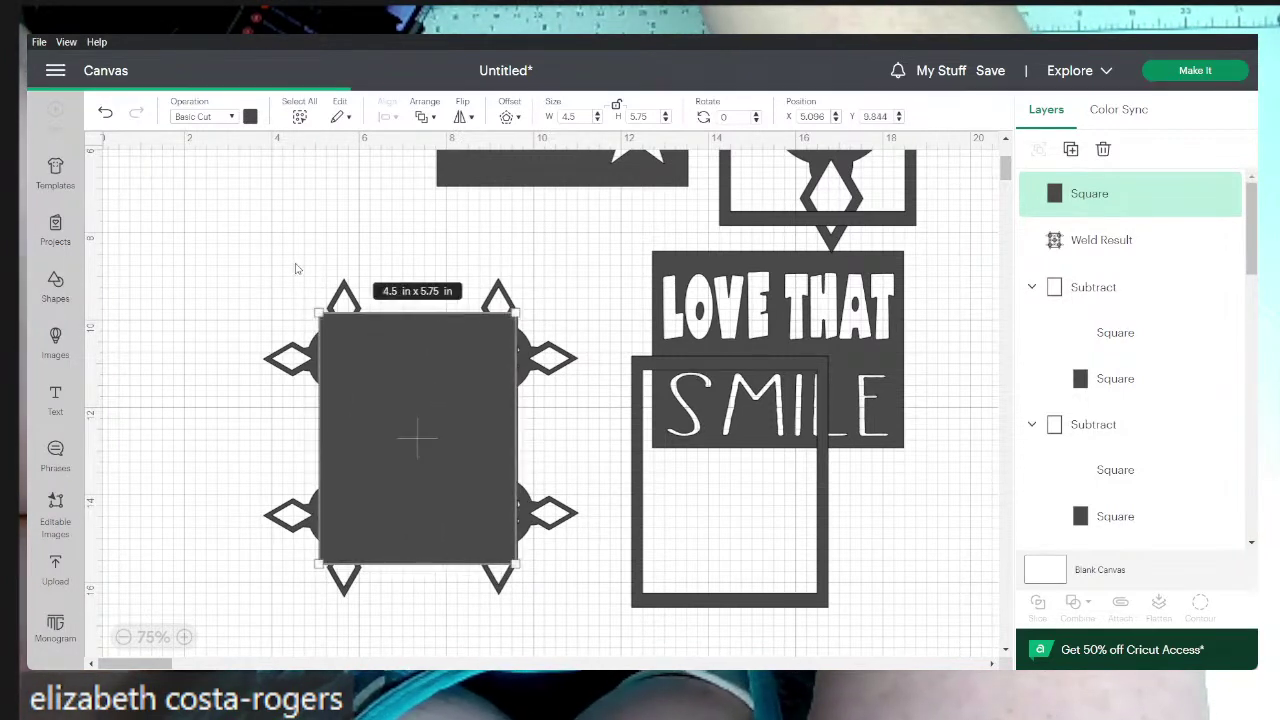
- Try subtracting the new rectangle from the welded frame design, and undo it
drag(293, 262, 563, 594)
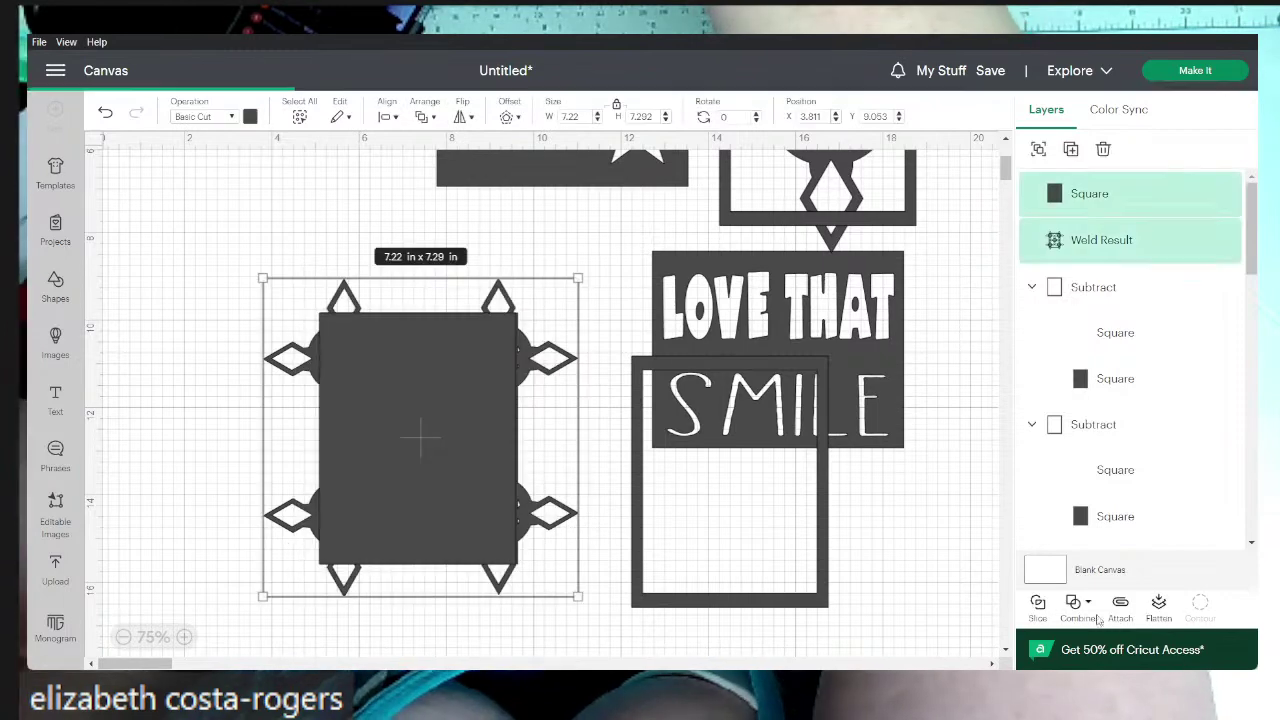
click(1078, 603)
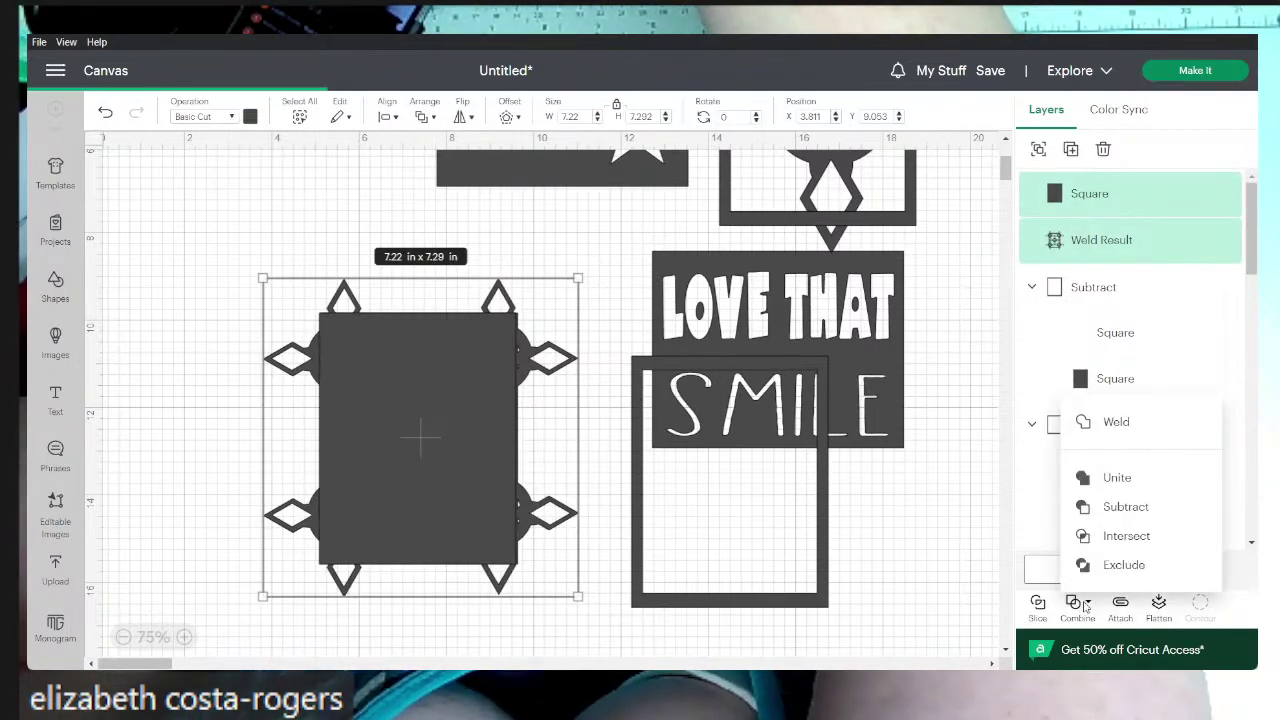
click(1117, 508)
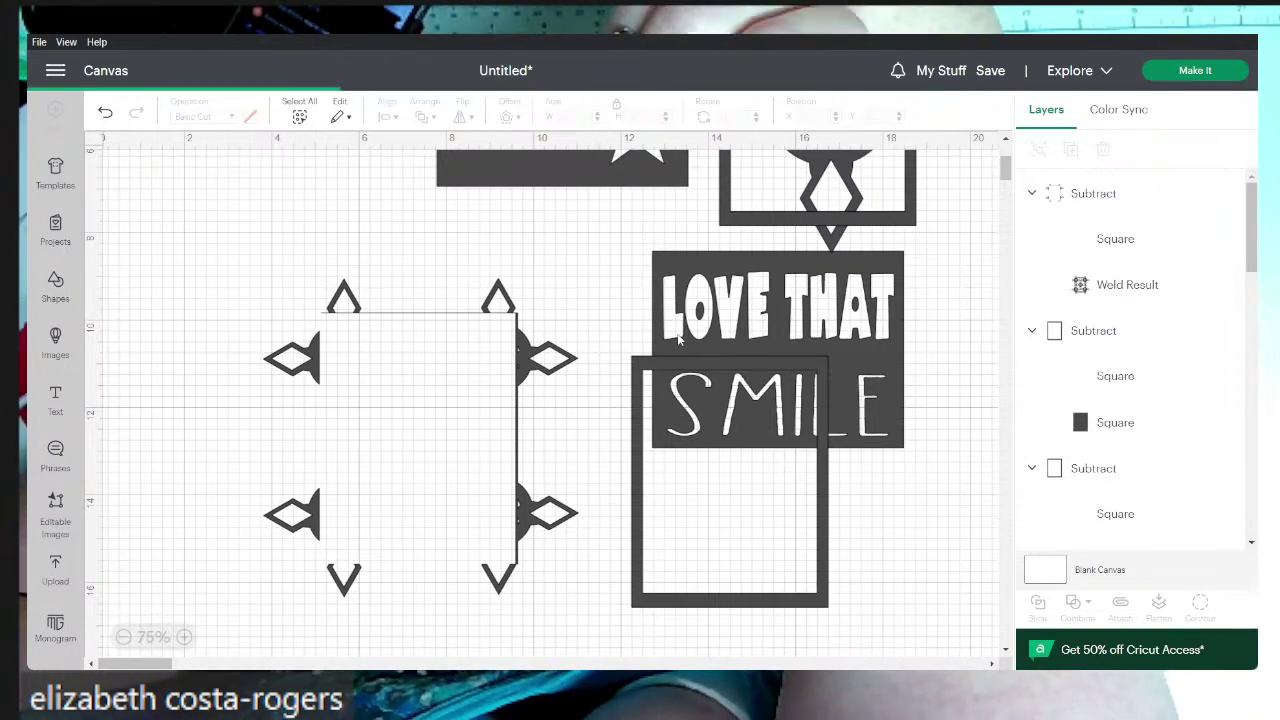
key(ctrl+z)
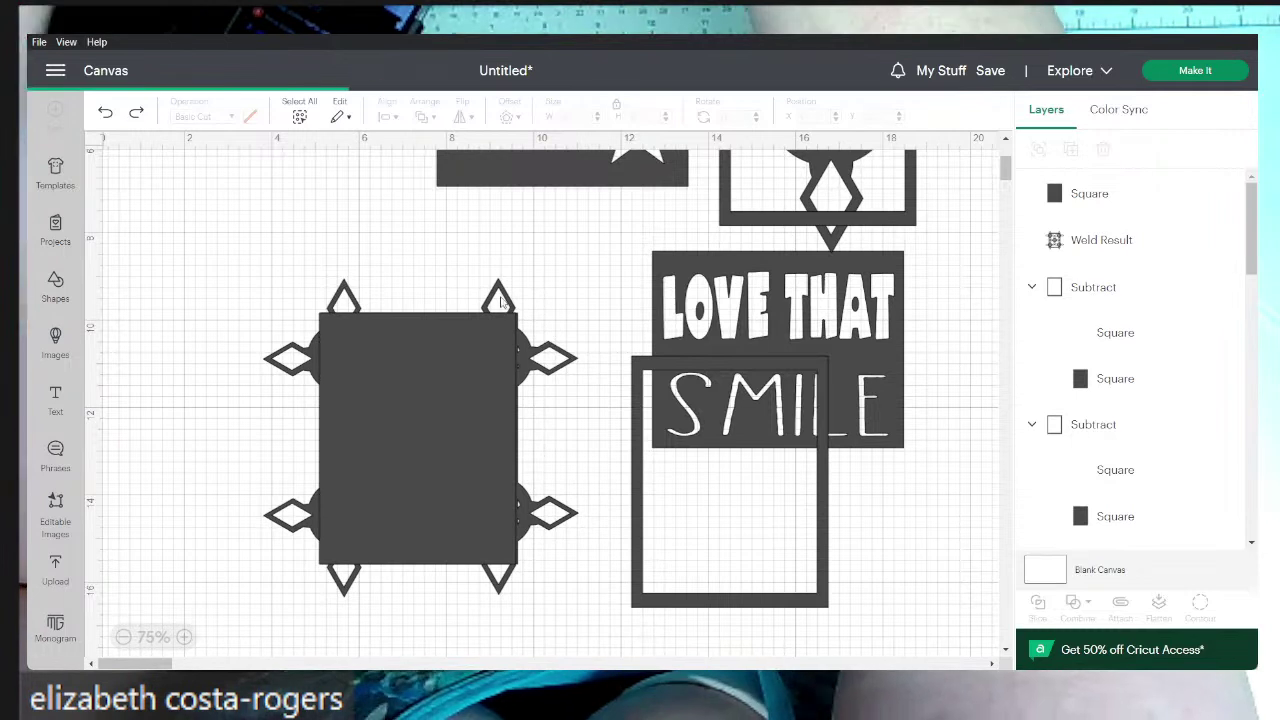
- Move the rectangle's layer below the welded design and shift the rectangle to about X 5.14
click(487, 440)
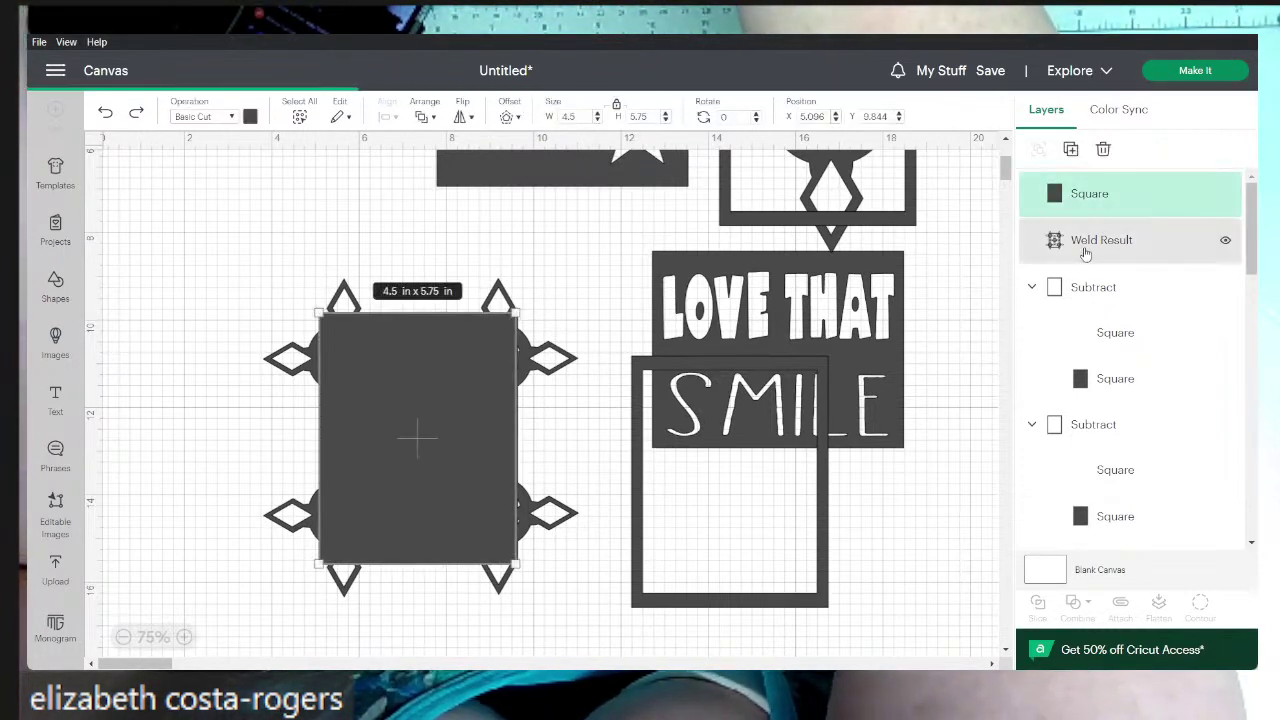
drag(1068, 212, 1066, 186)
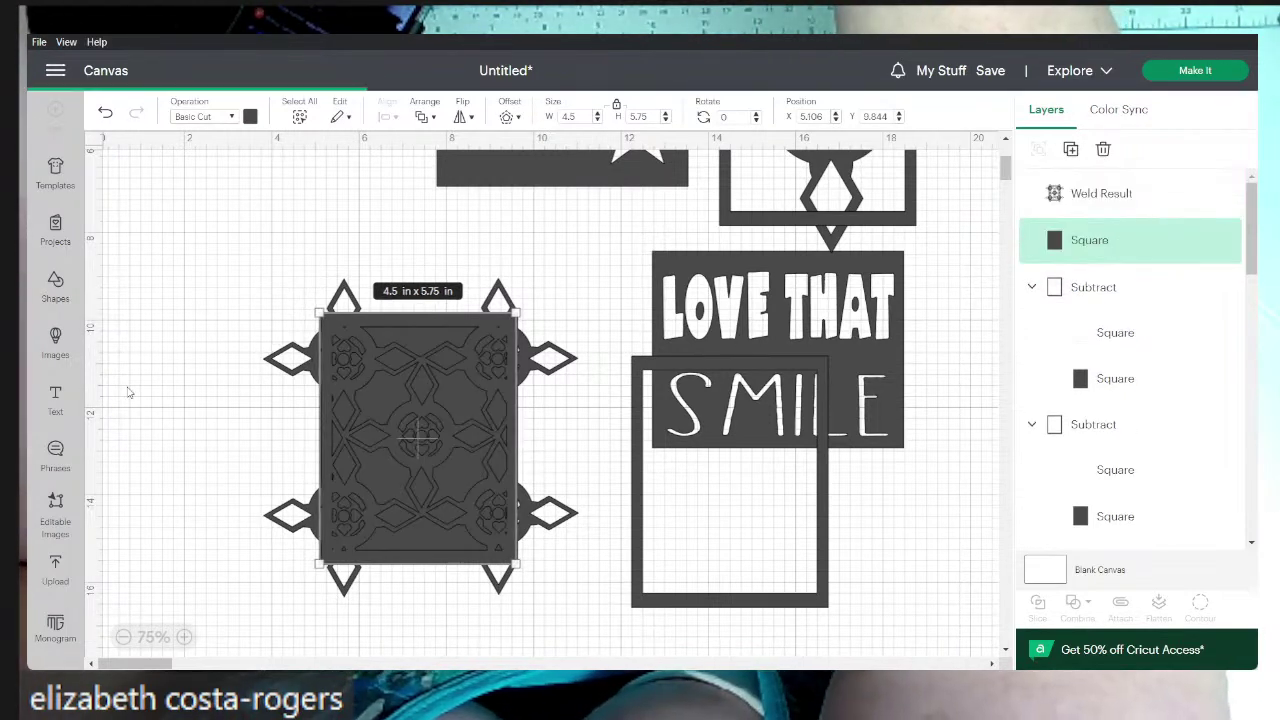
key(Right)
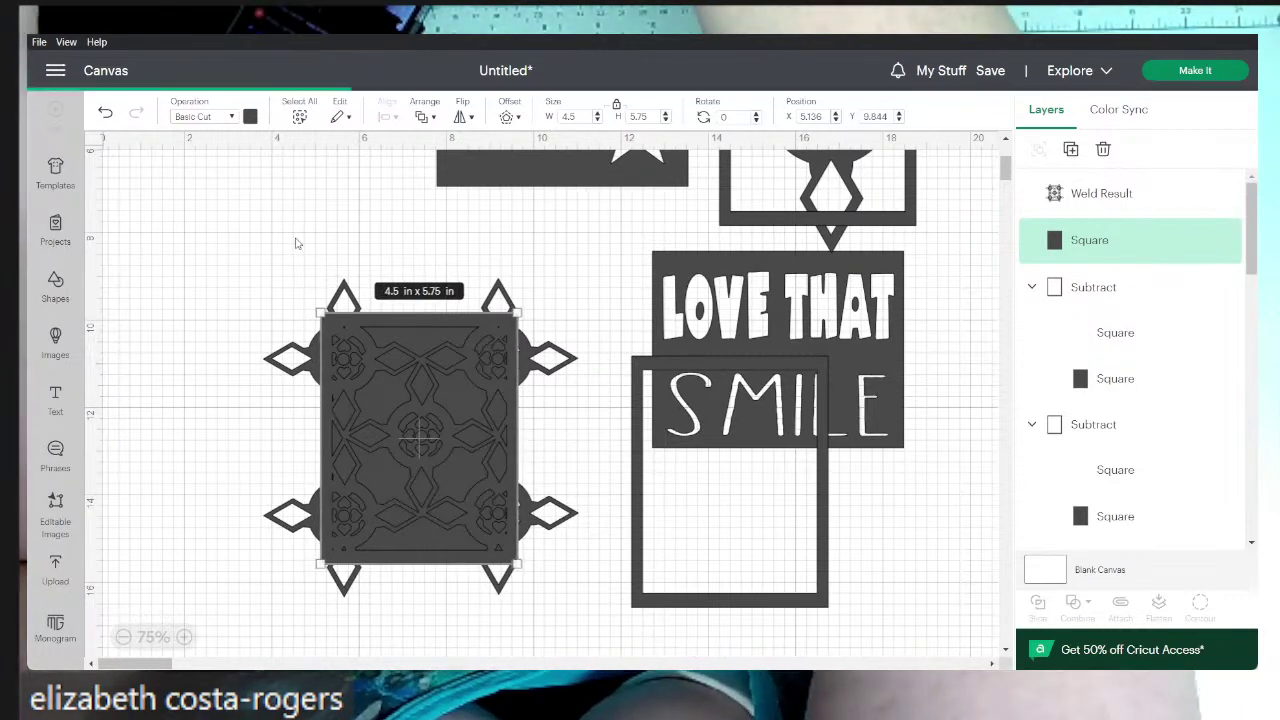
- Combine the welded design and the rectangle beneath it with Subtract to cut the pattern out of the rectangle
drag(295, 243, 503, 400)
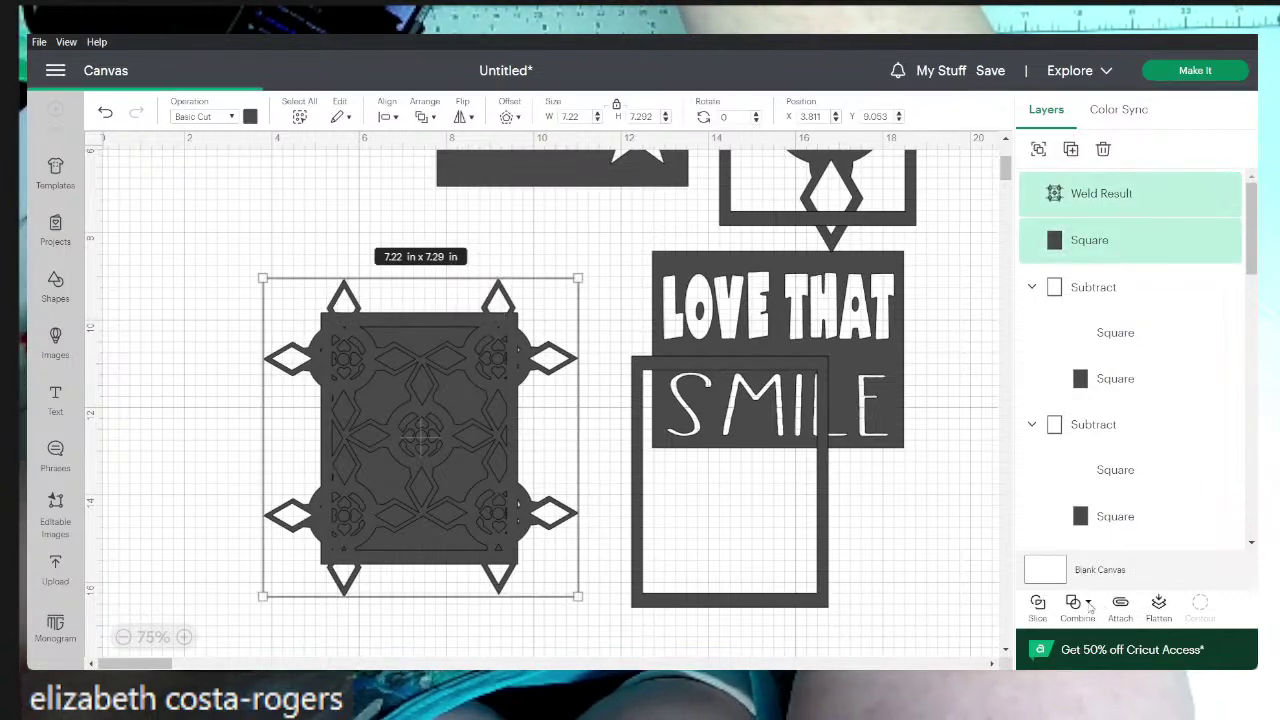
click(1088, 603)
click(1133, 507)
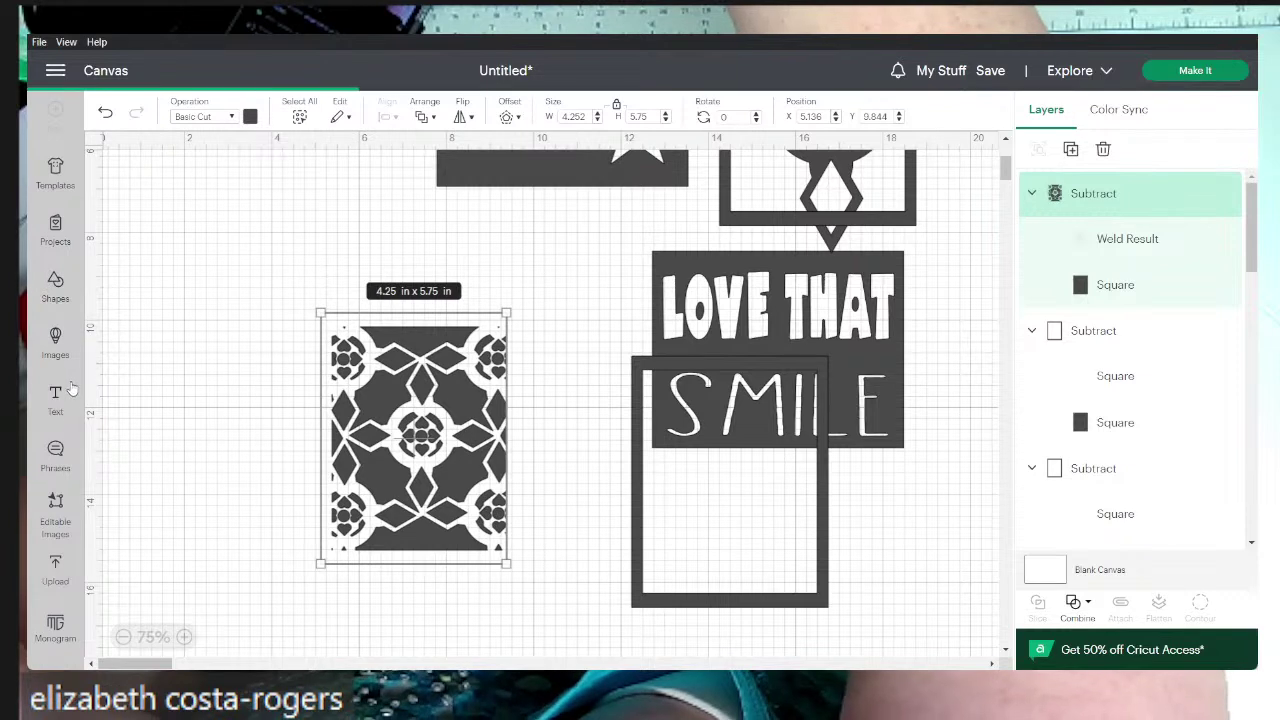
- Add another square, resize it to 4.5 by 5.75 in, and move it over the cut-out pattern
click(55, 284)
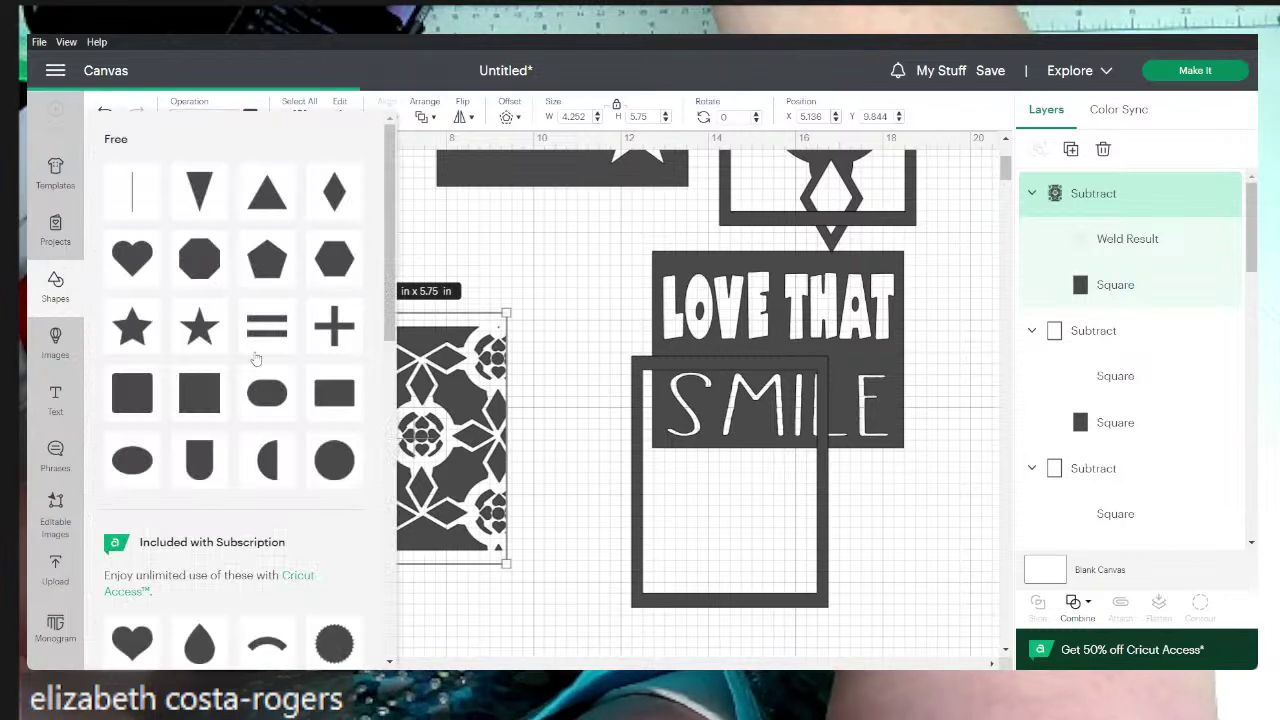
click(204, 407)
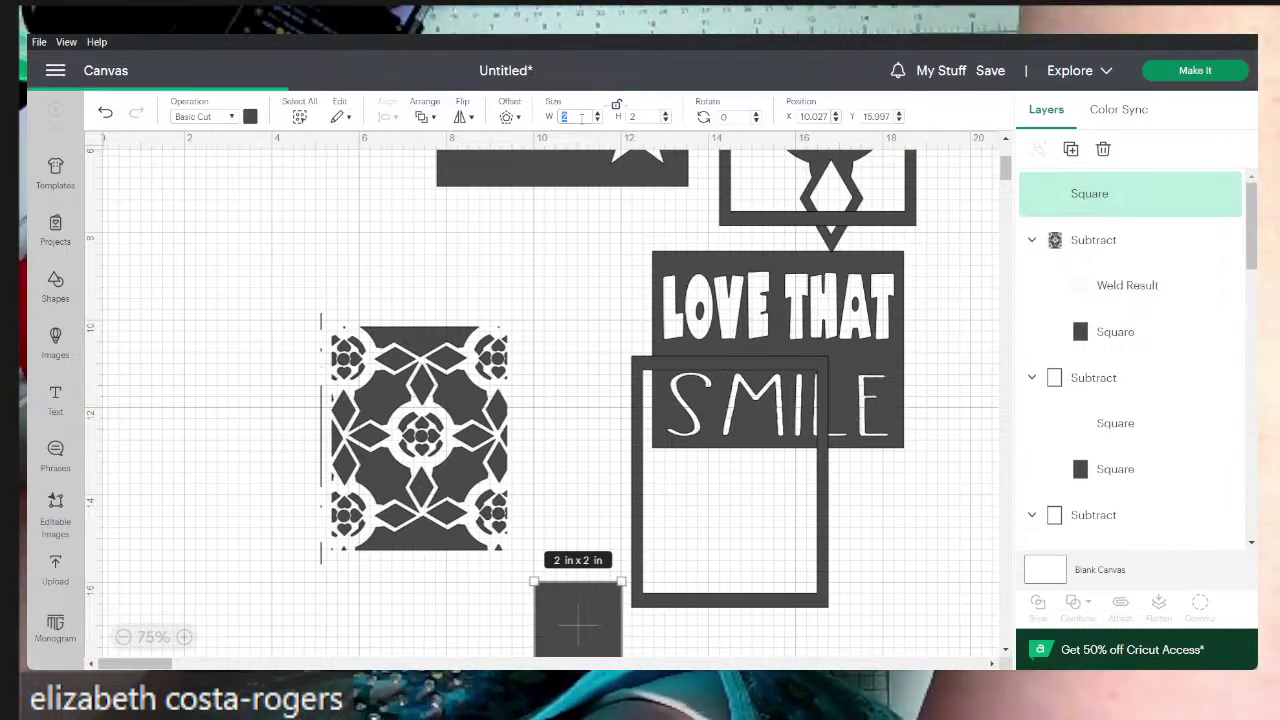
text(4.5)
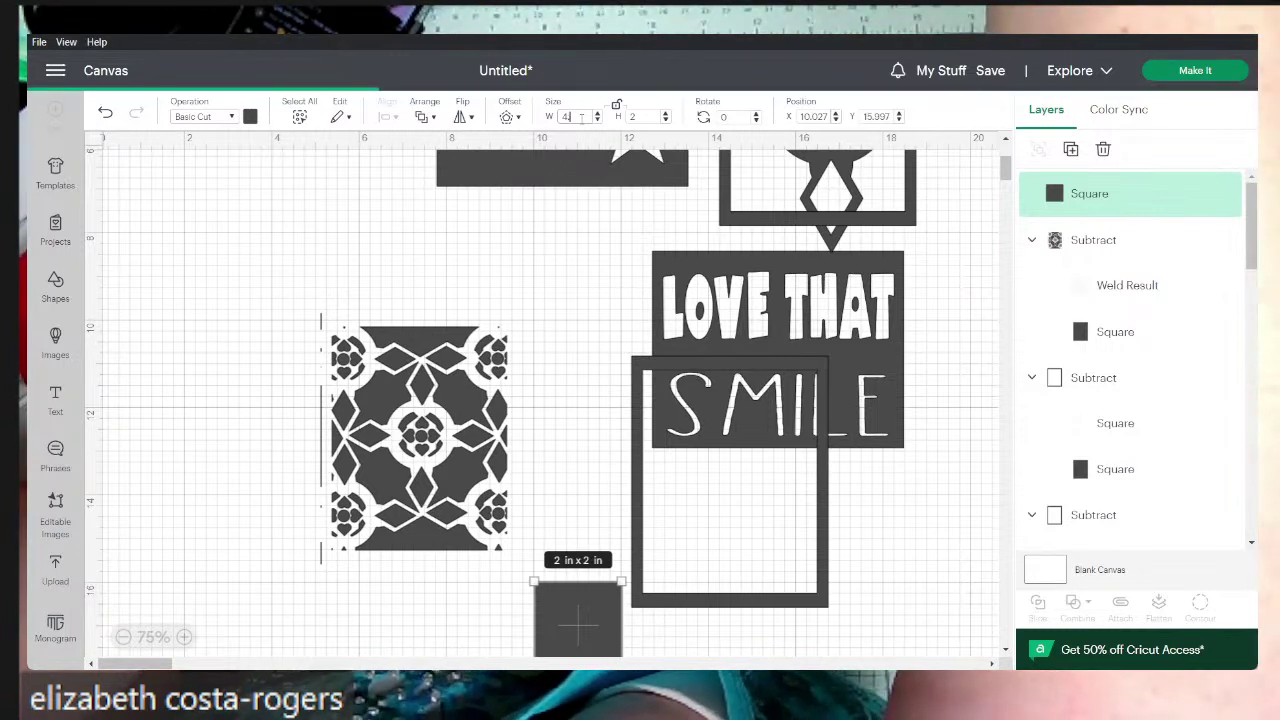
double_click(640, 116)
text(5.75)
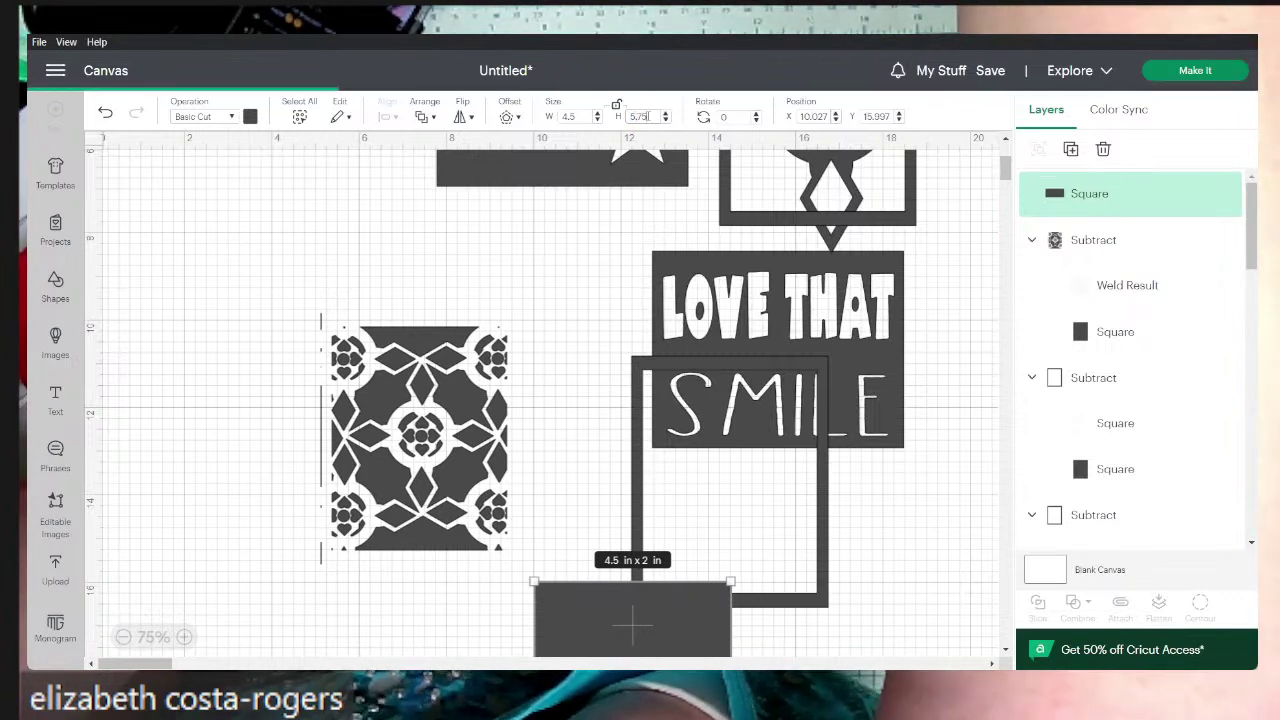
key(Return)
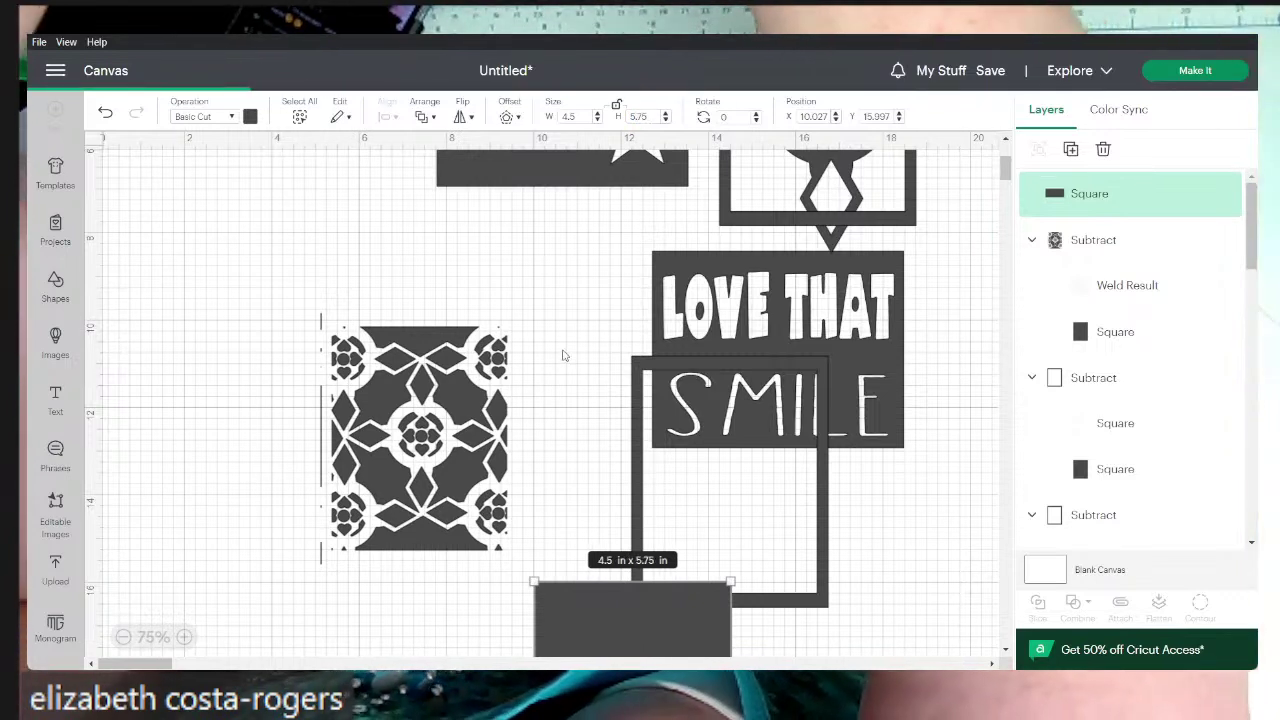
drag(623, 630, 404, 369)
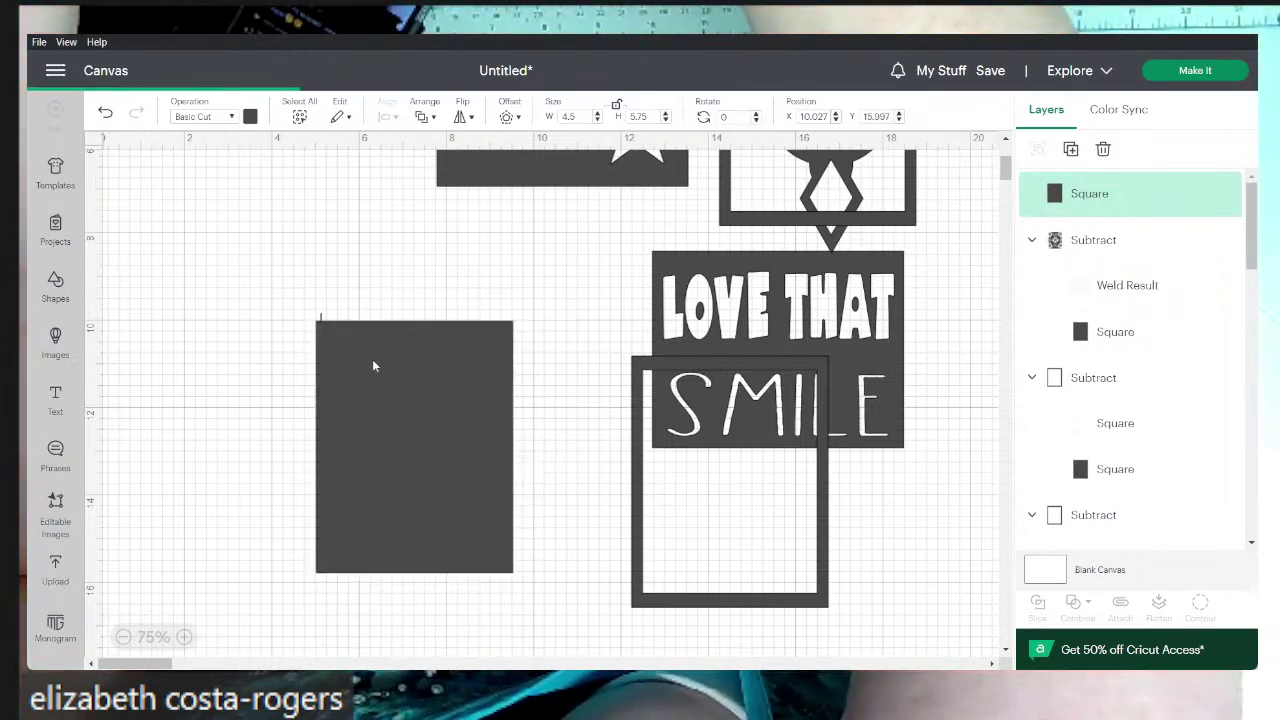
- Try combining the new rectangle and the cut-out pattern with Subtract, check the remaining sliver, and undo the operation
drag(289, 275, 578, 614)
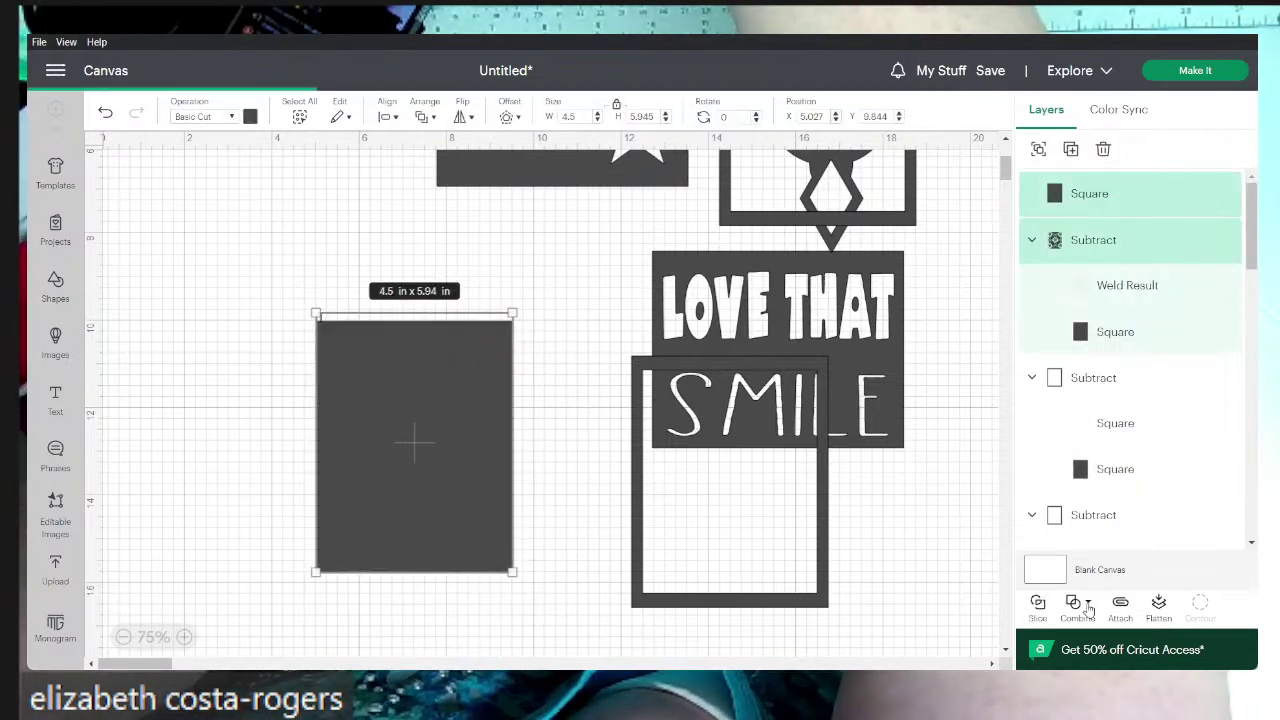
click(1089, 606)
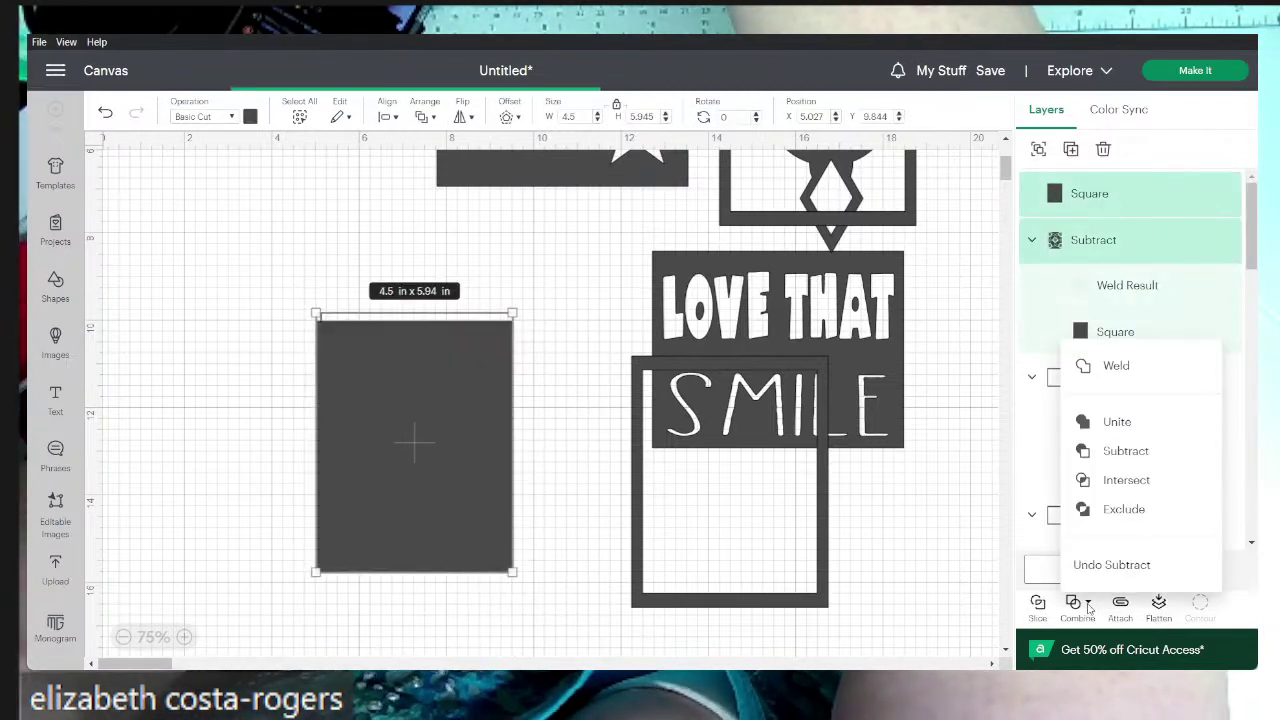
click(1125, 451)
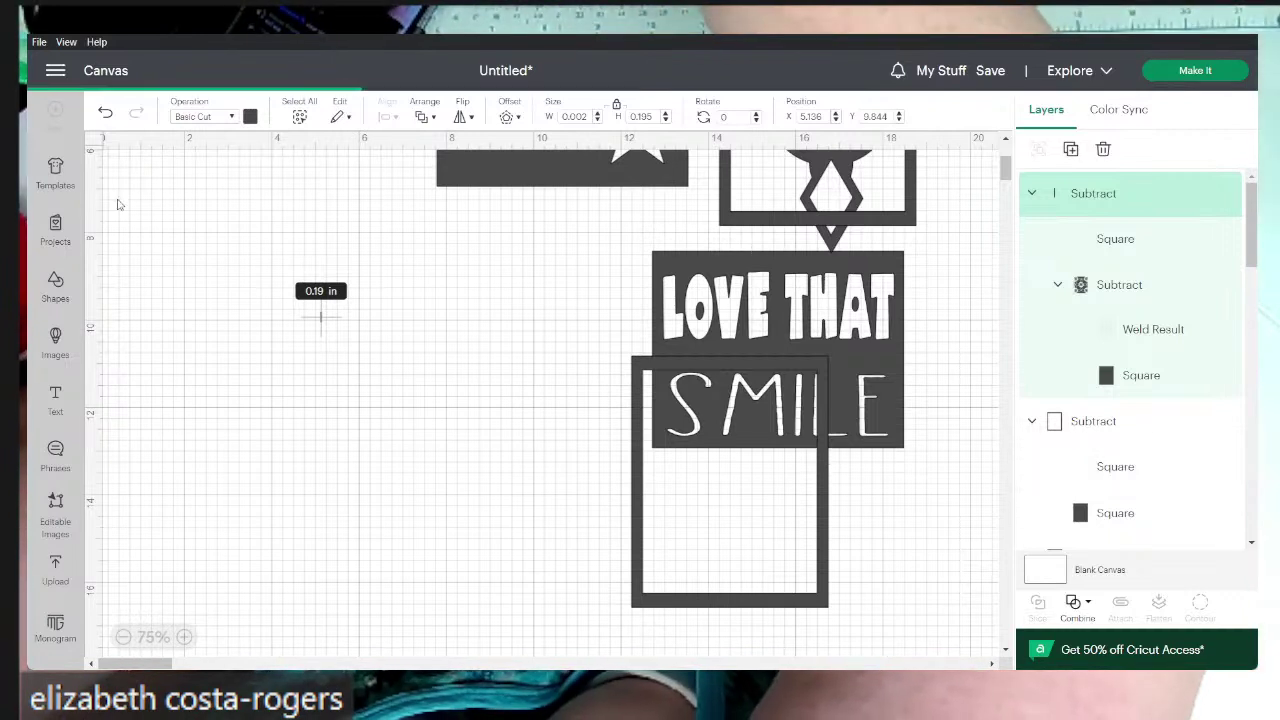
click(188, 225)
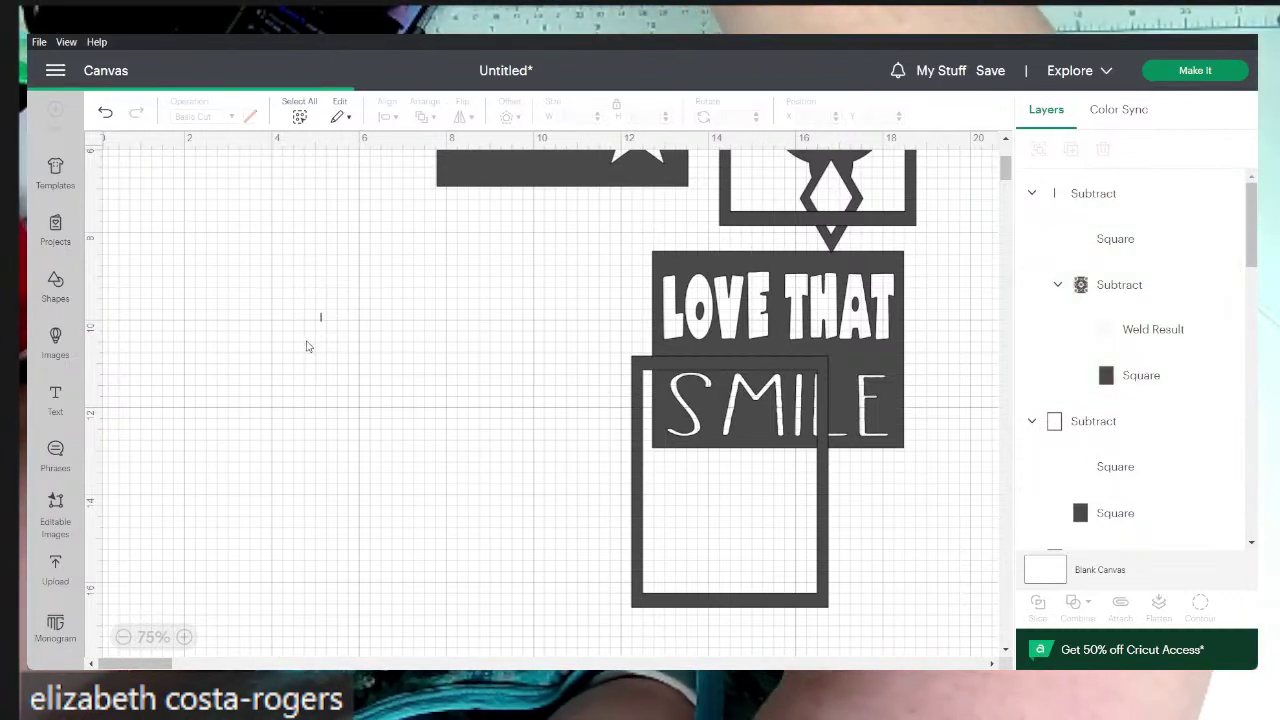
drag(284, 286, 370, 405)
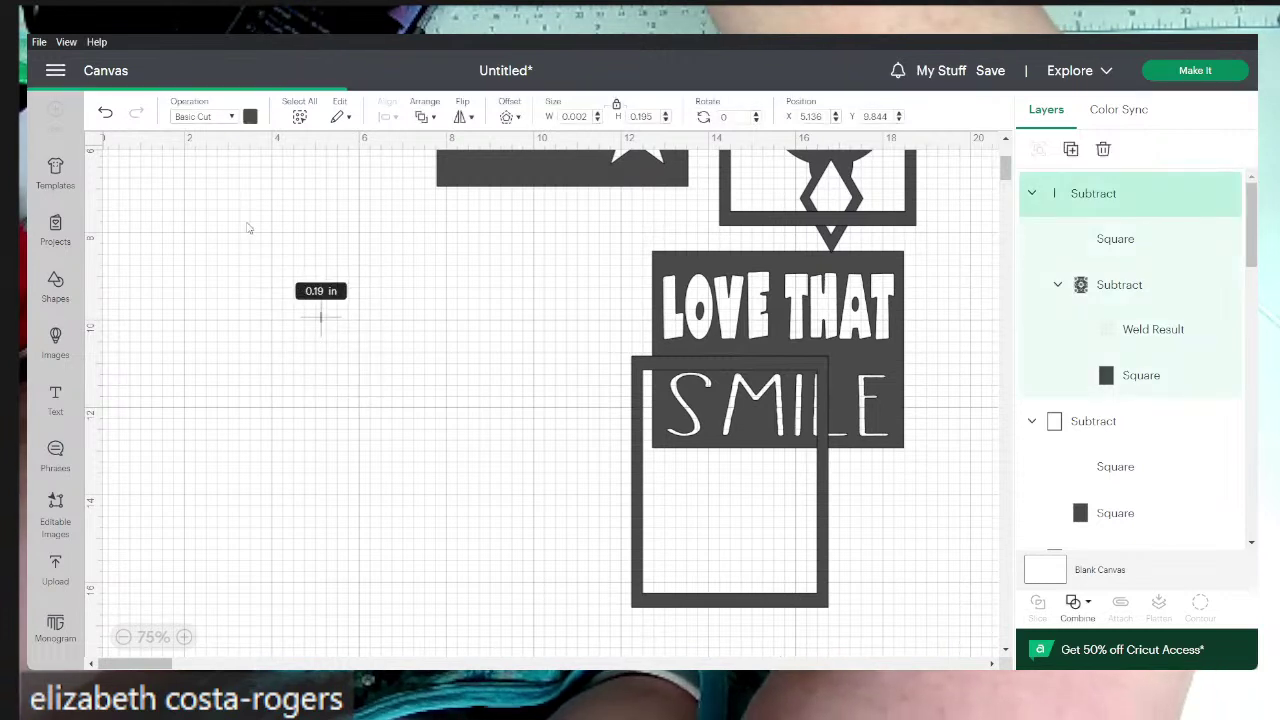
drag(249, 223, 398, 428)
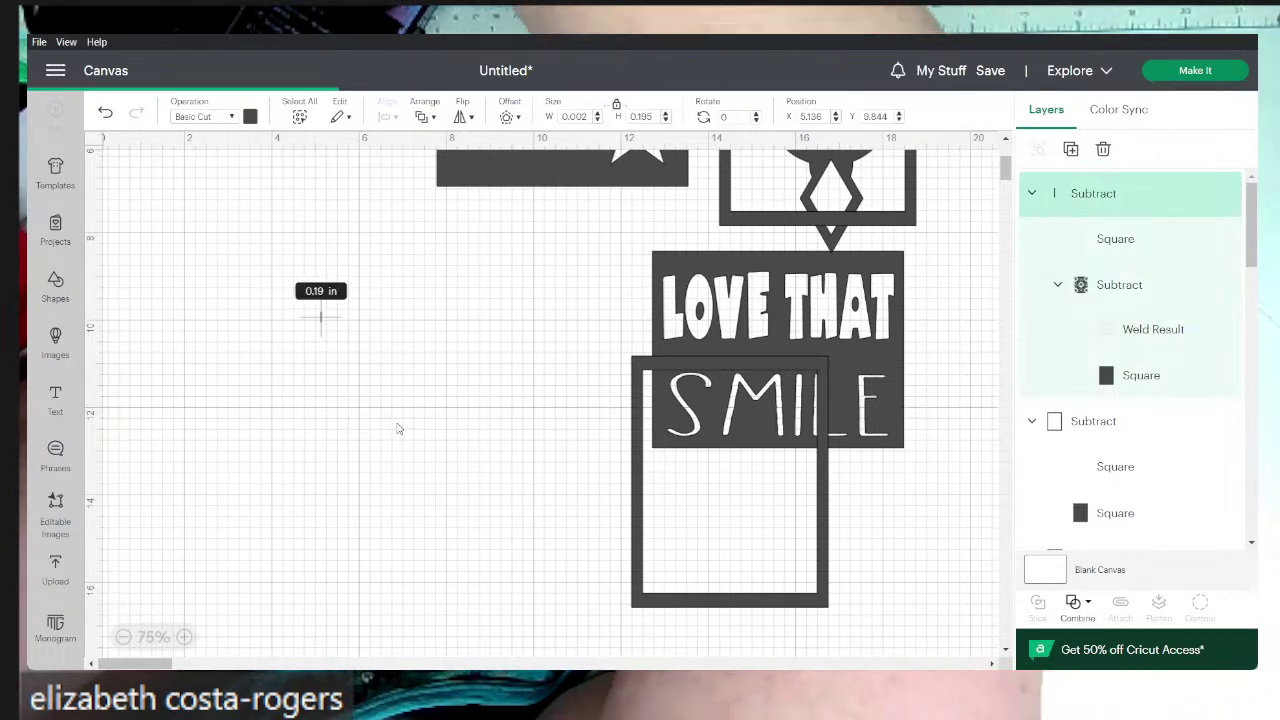
click(398, 428)
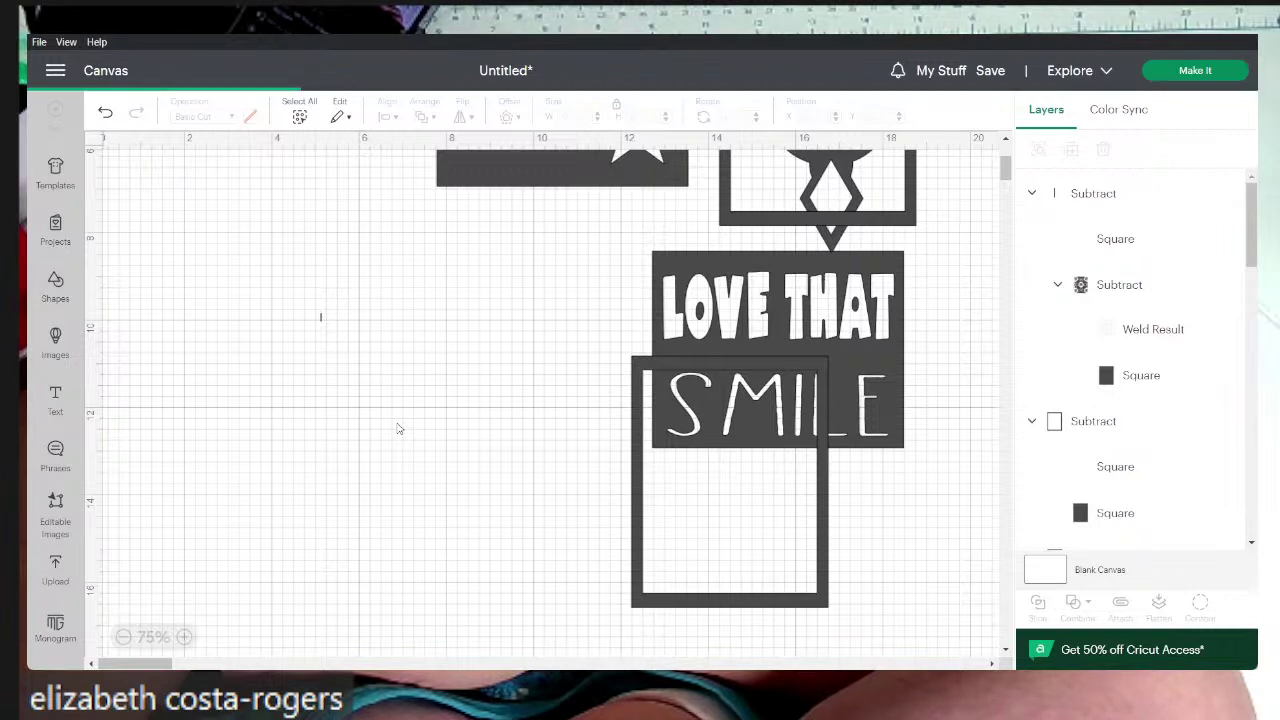
key(ctrl+z)
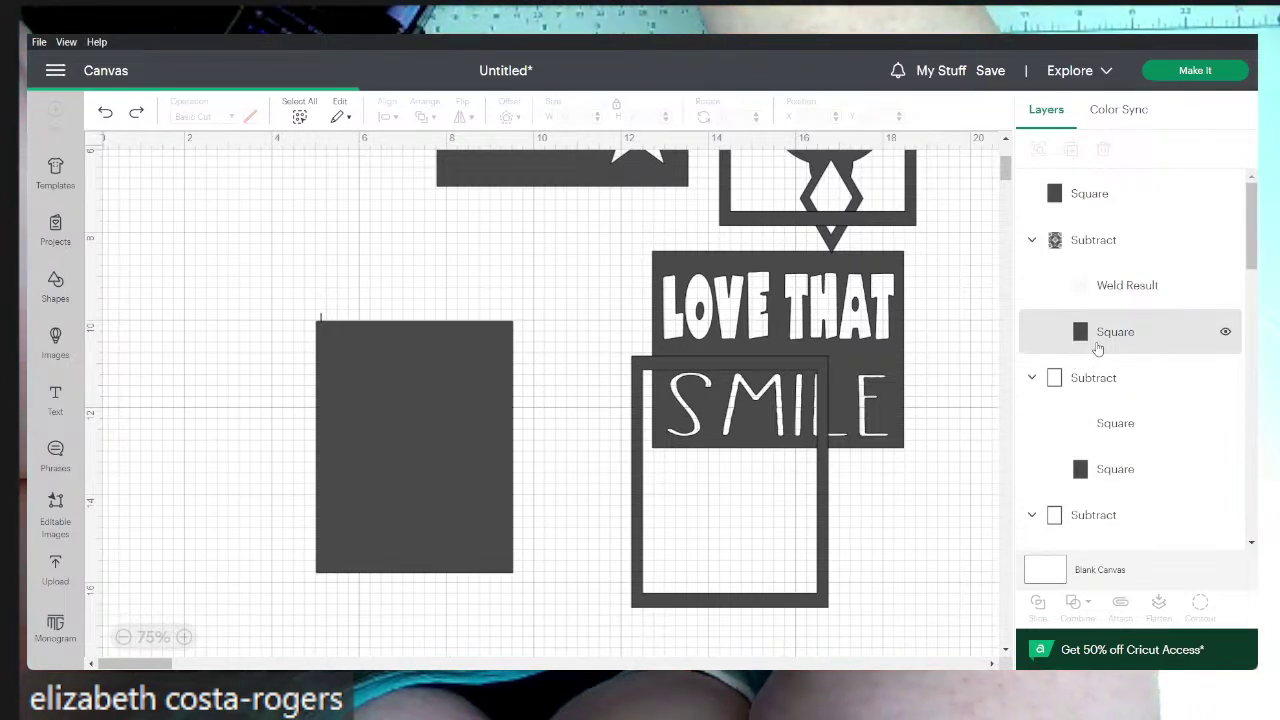
- Reposition the solid rectangle over the cut-out pattern at about X 5.18, Y 9.94 and move its layer below the pattern's Subtract group
drag(1092, 287, 1063, 220)
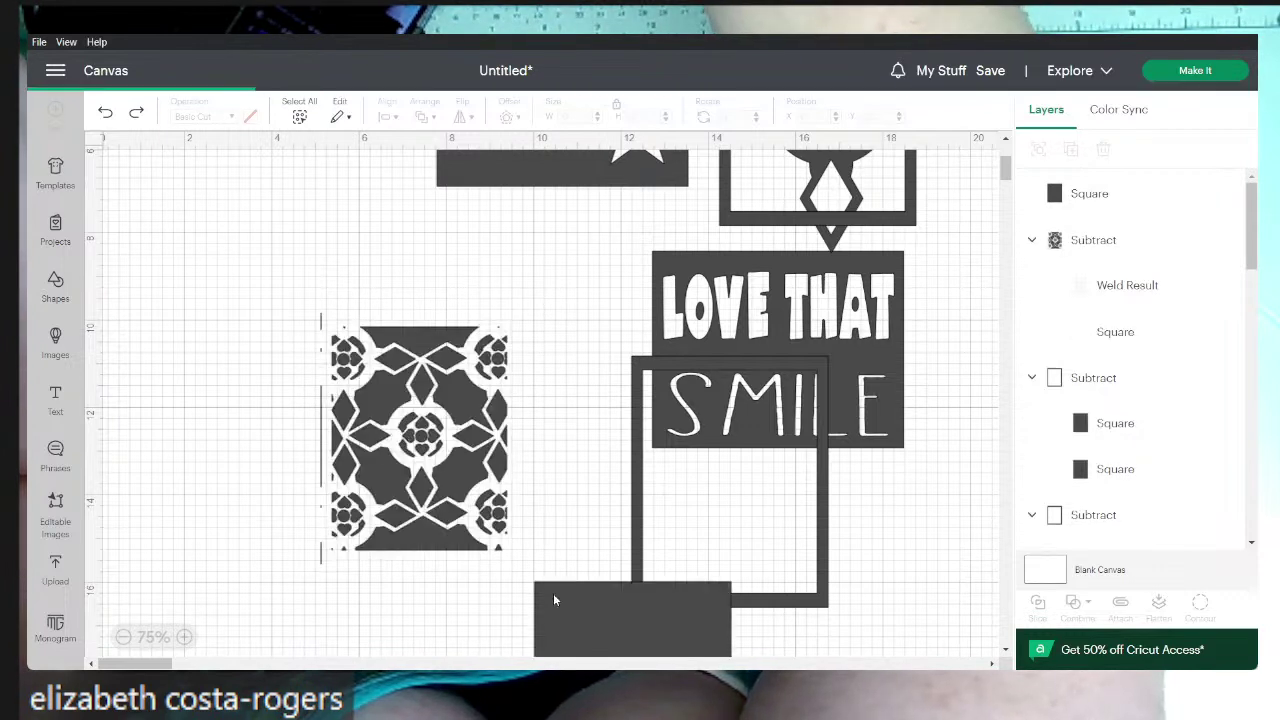
drag(555, 600, 341, 328)
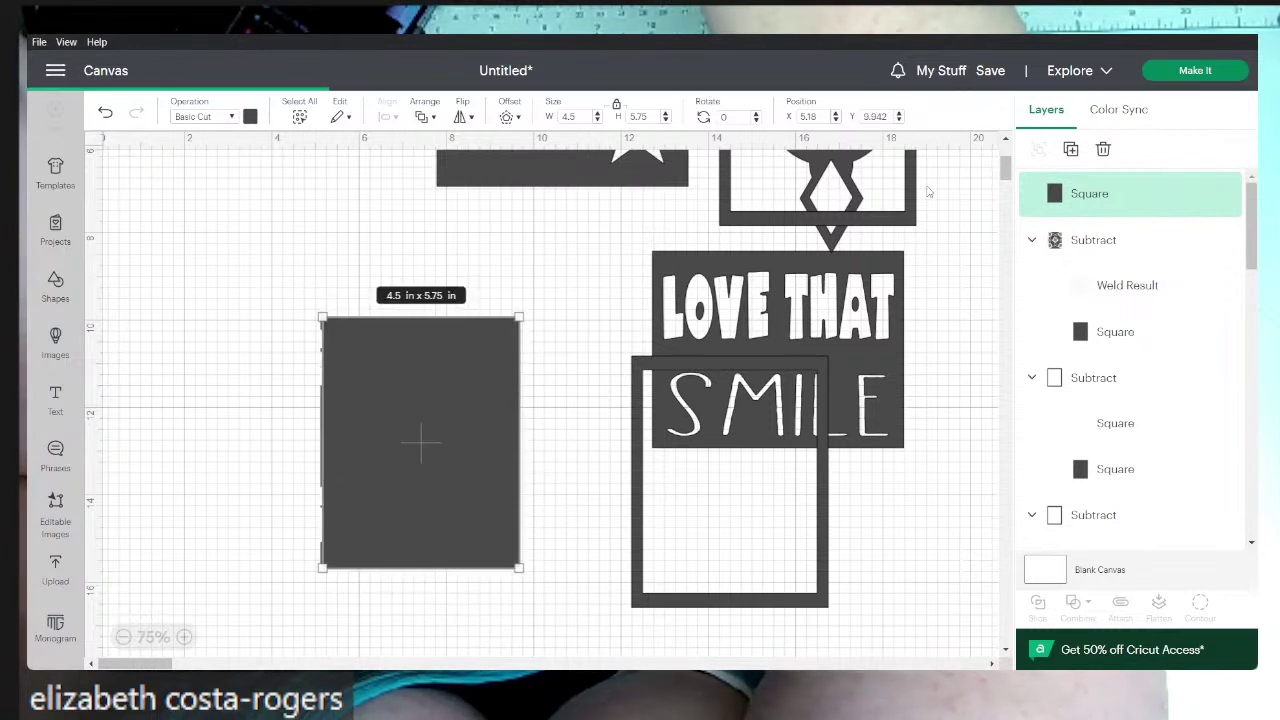
drag(1098, 197, 1090, 318)
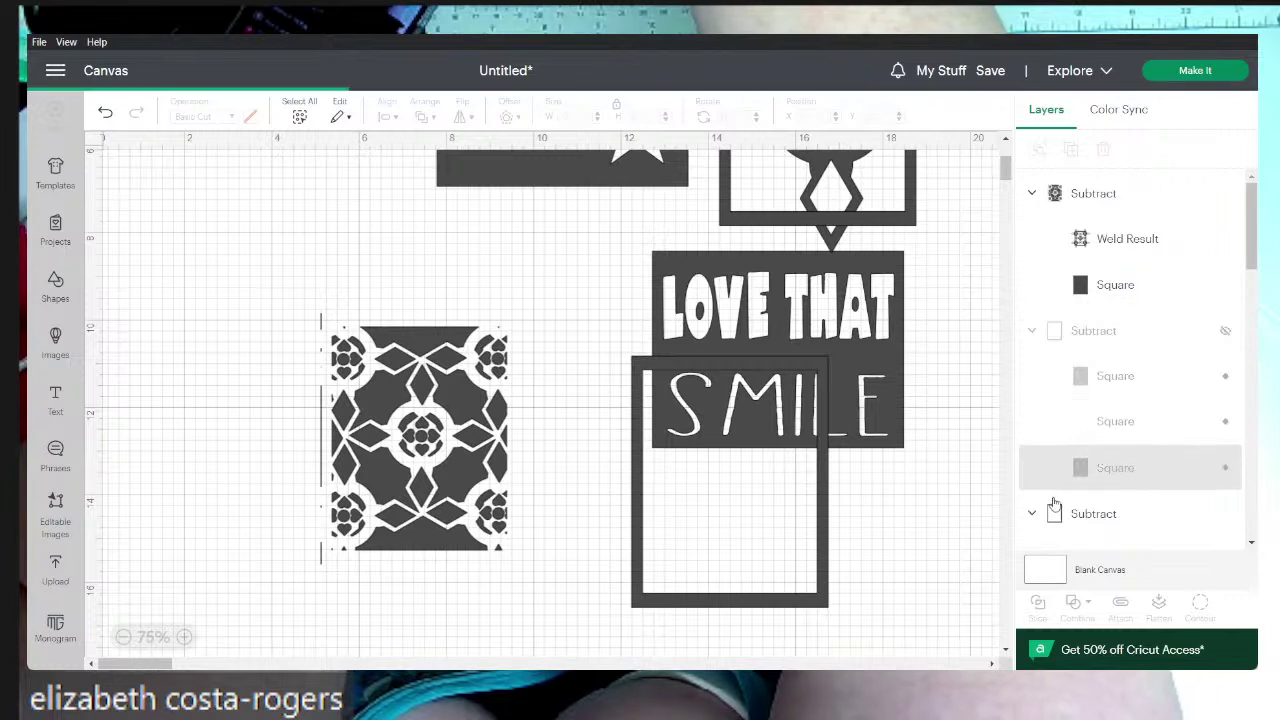
scroll(1085, 472, down, 2)
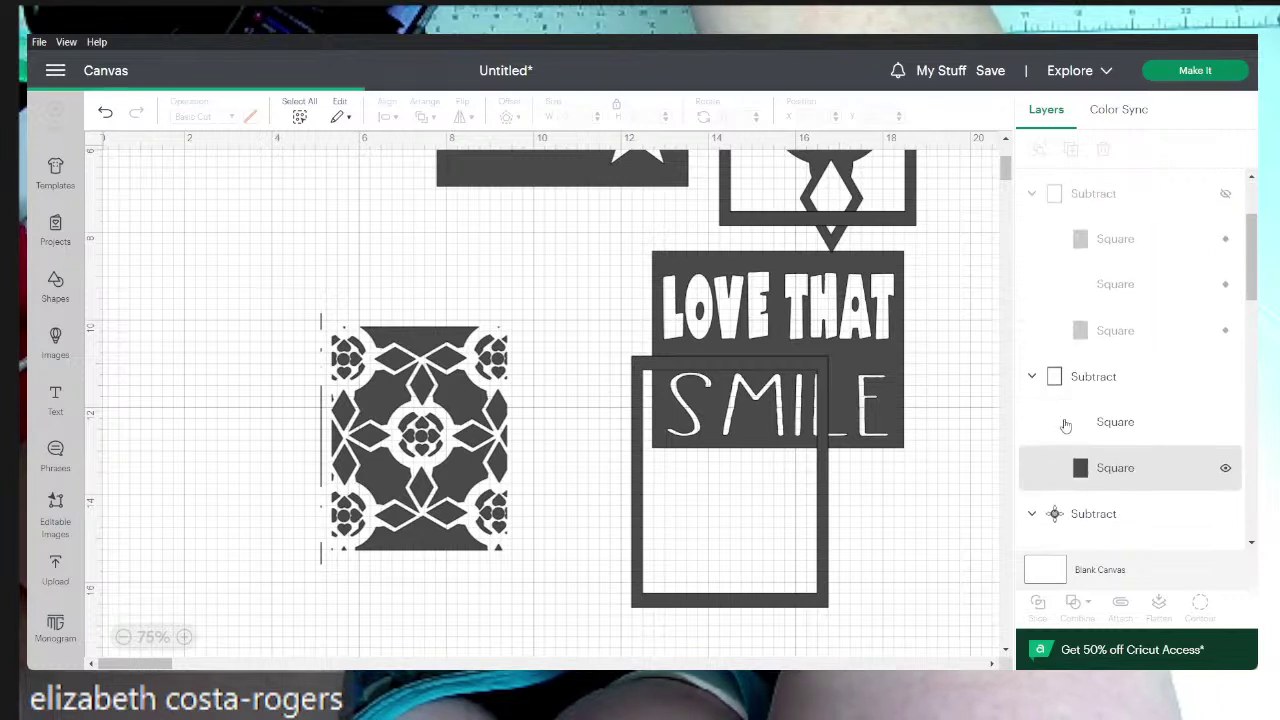
- Try hiding the second empty frame's Subtract group, undo the latest changes, and collapse both empty-frame groups in the layer list
click(1225, 380)
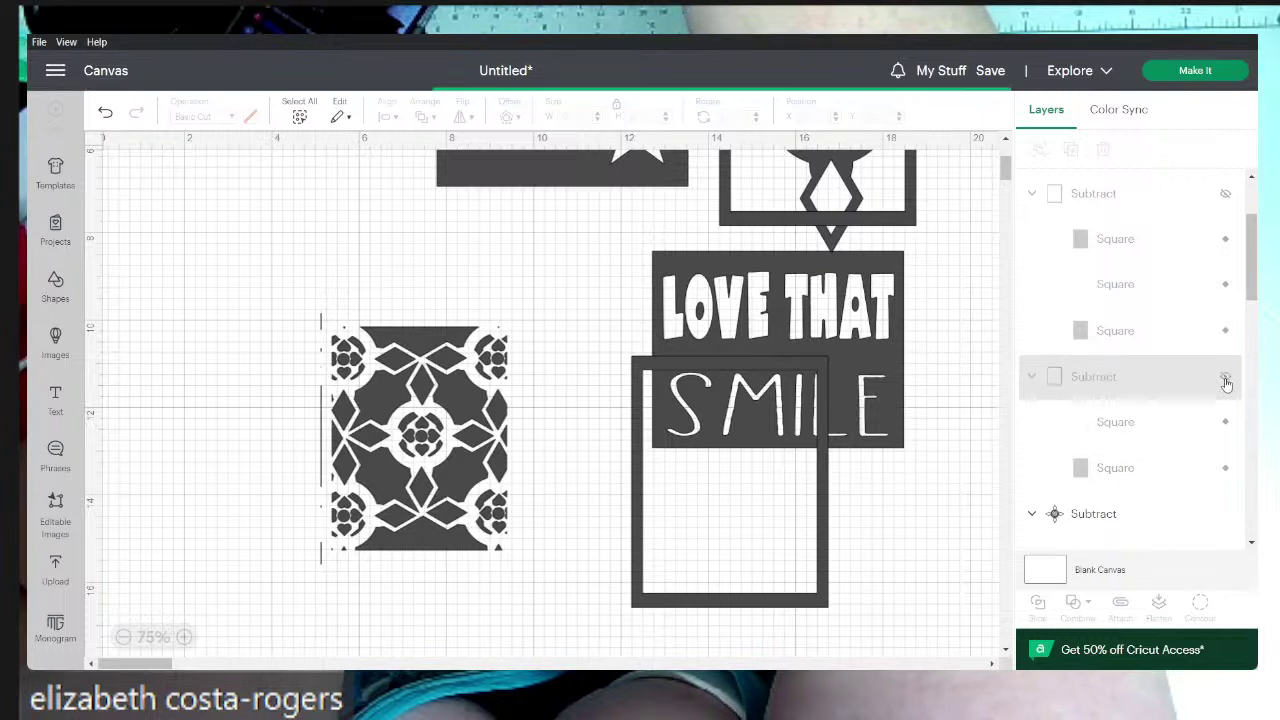
click(1037, 378)
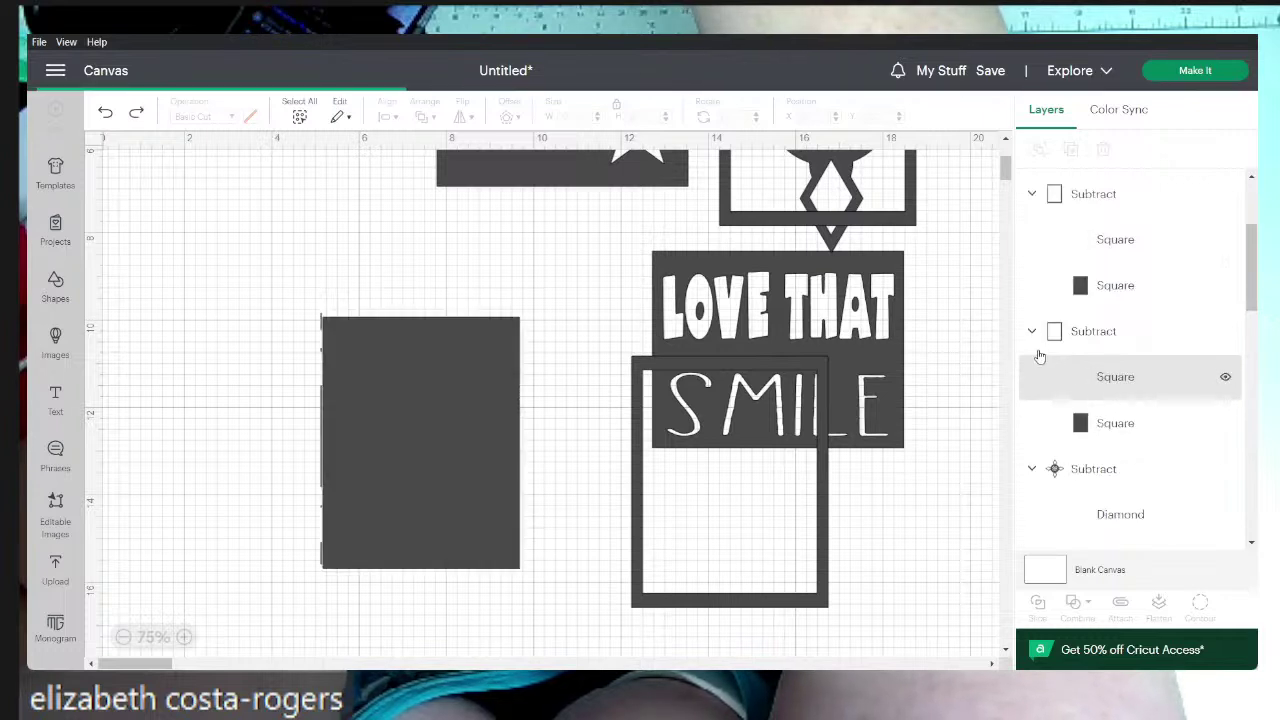
click(1031, 195)
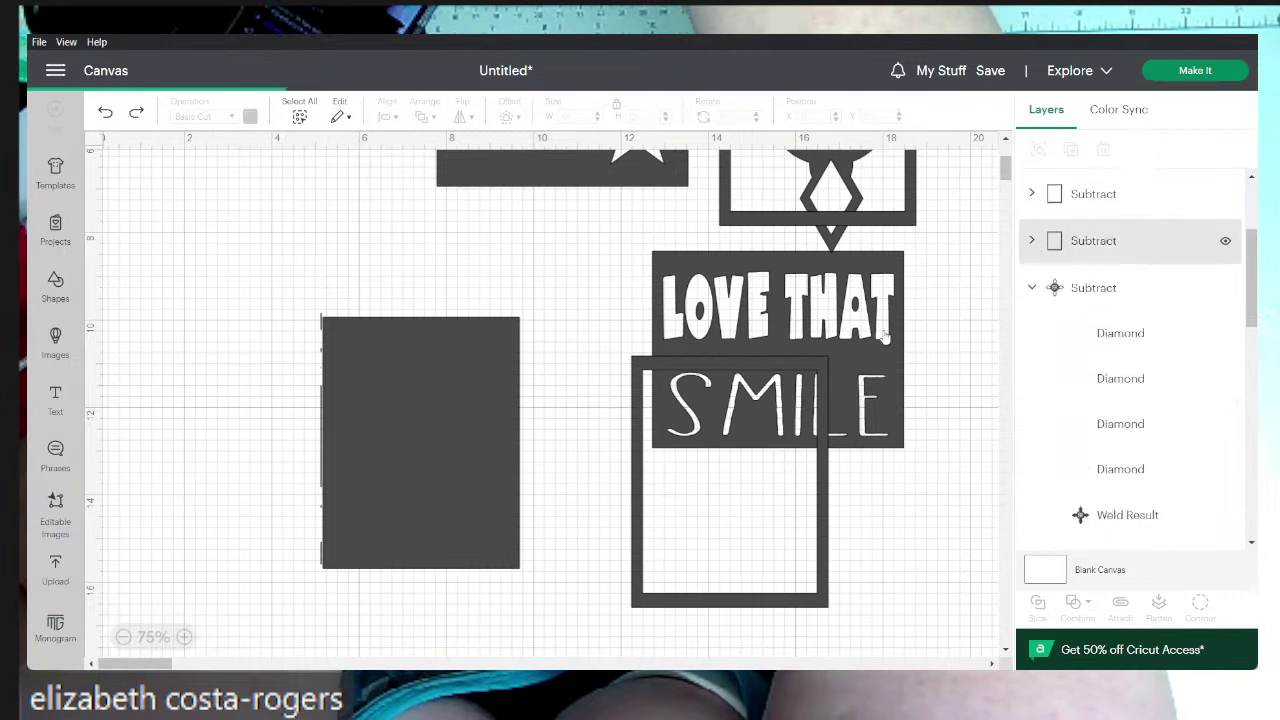
- Move the solid rectangle to about X 5.0, Y 9.94 and reorder the pattern's Subtract group above it
click(427, 466)
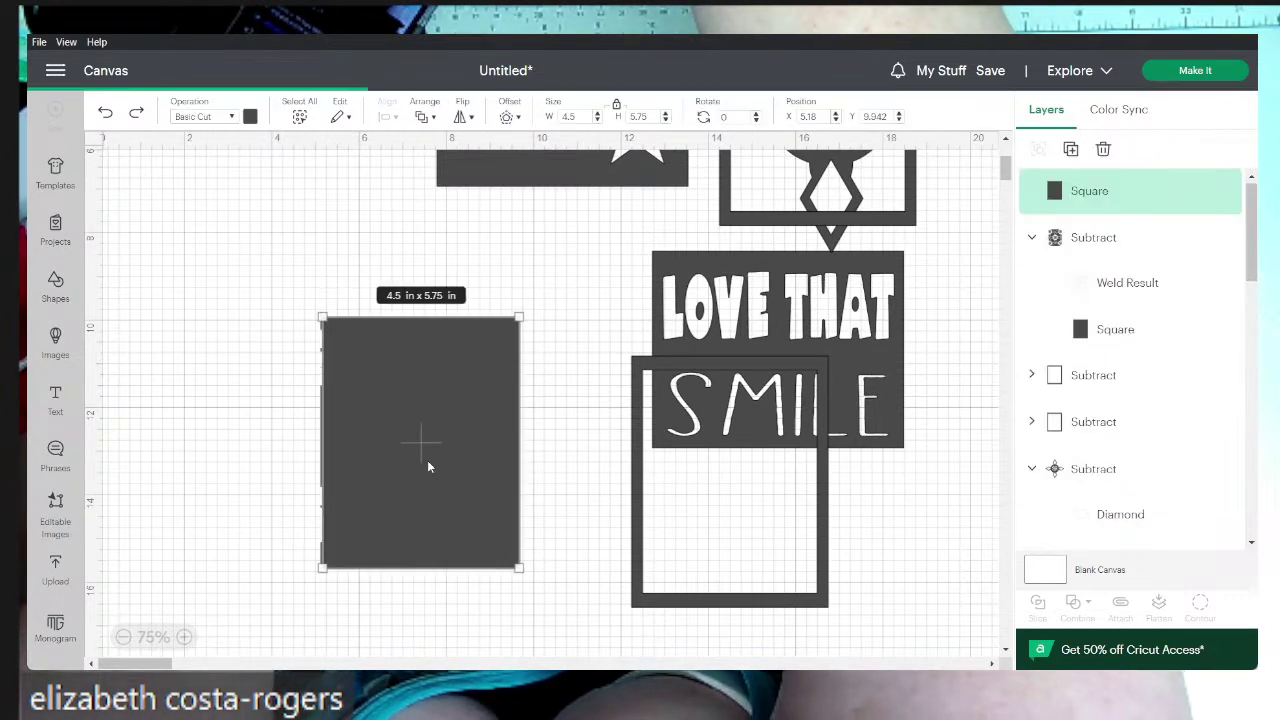
mouse_move(428, 466)
mouse_down()
mouse_move(462, 470)
mouse_move(336, 490)
mouse_move(450, 528)
mouse_move(430, 515)
mouse_move(420, 465)
mouse_up()
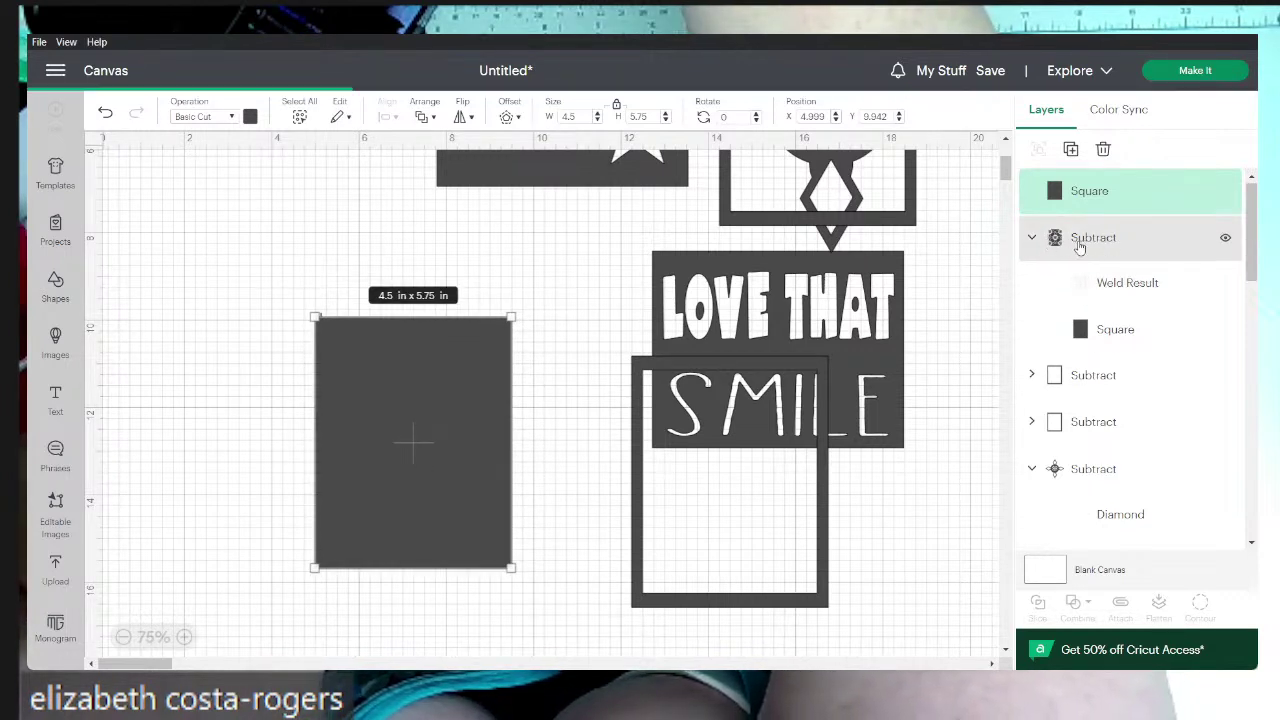
click(1030, 240)
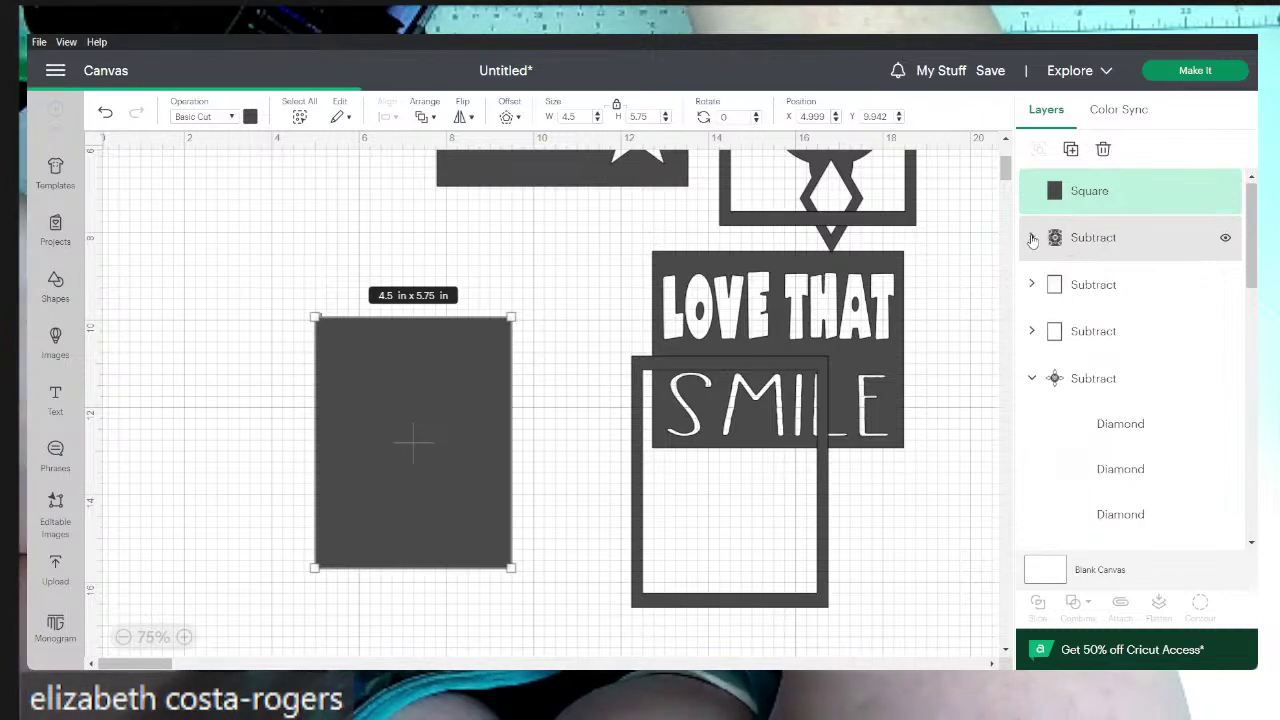
drag(1093, 237, 1089, 175)
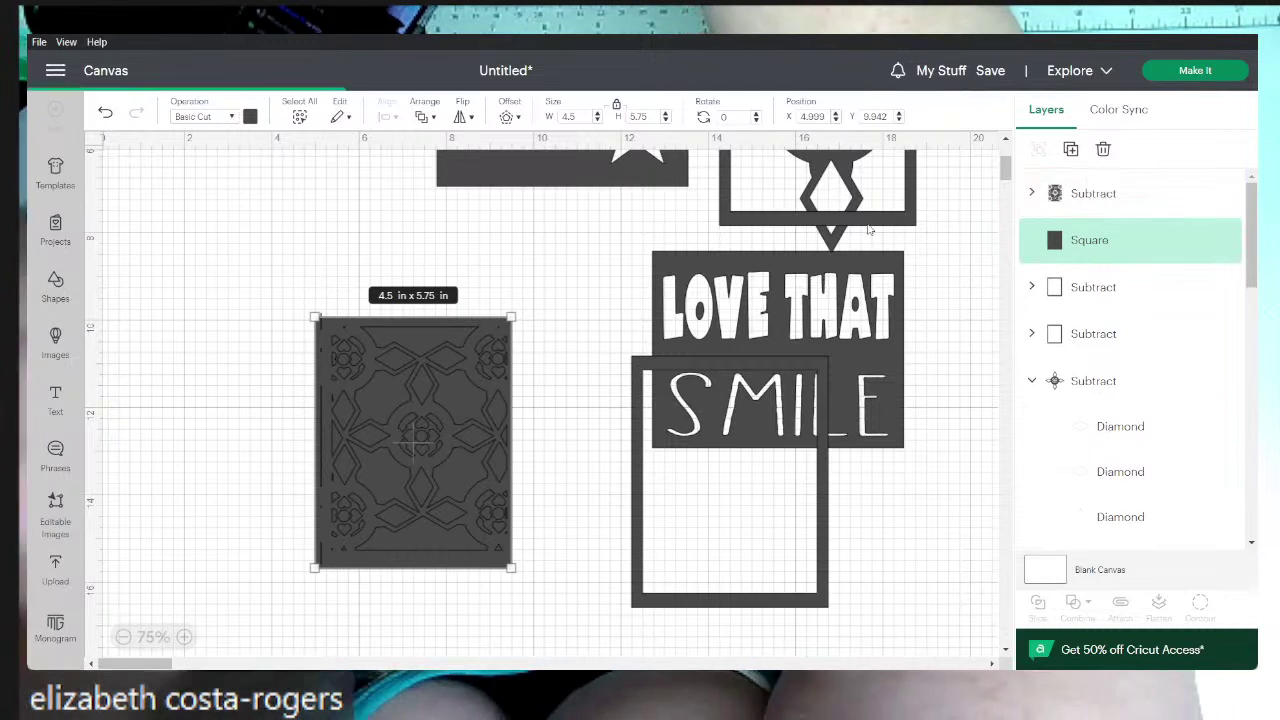
- Combine the pattern group and the solid rectangle beneath it with Subtract
click(408, 298)
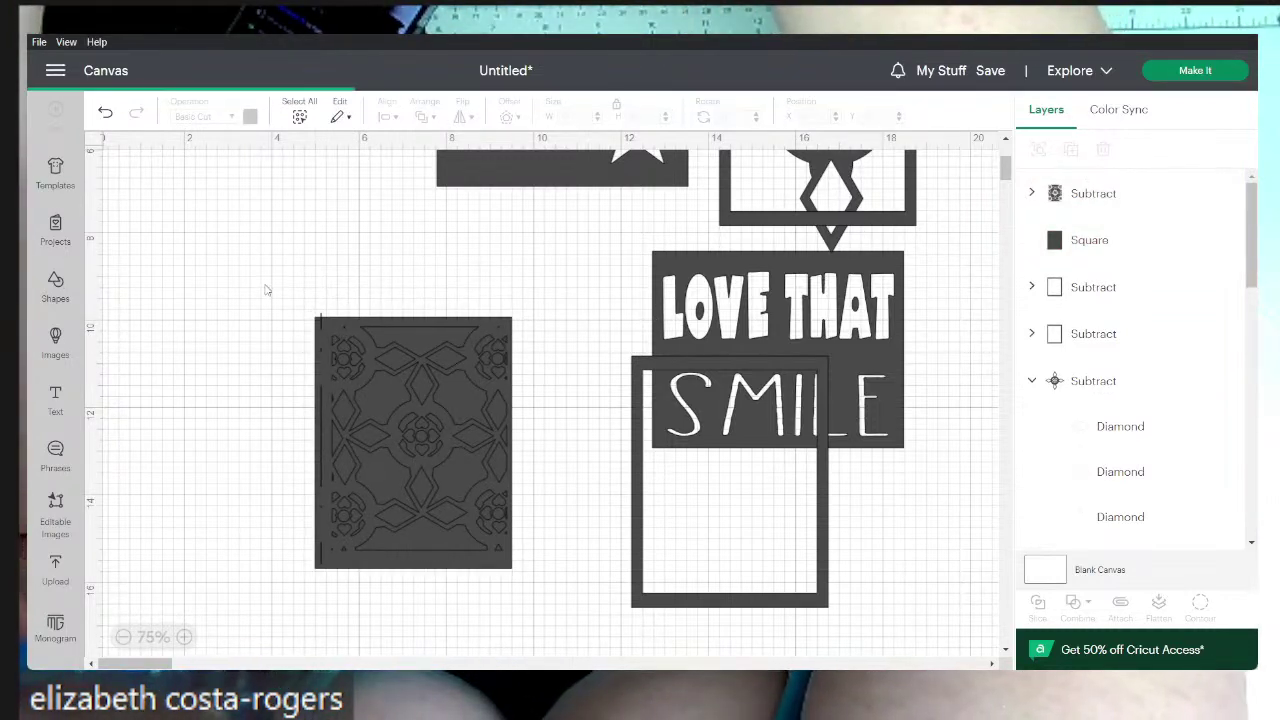
drag(263, 283, 598, 621)
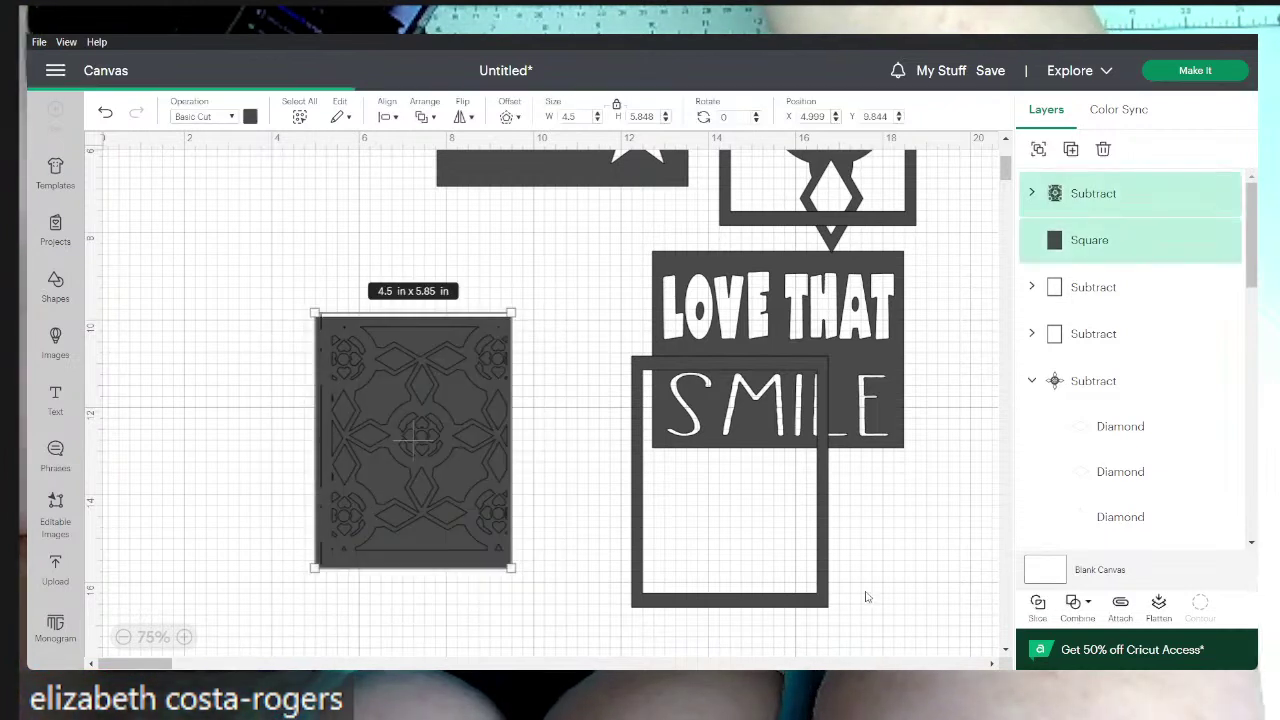
click(1080, 606)
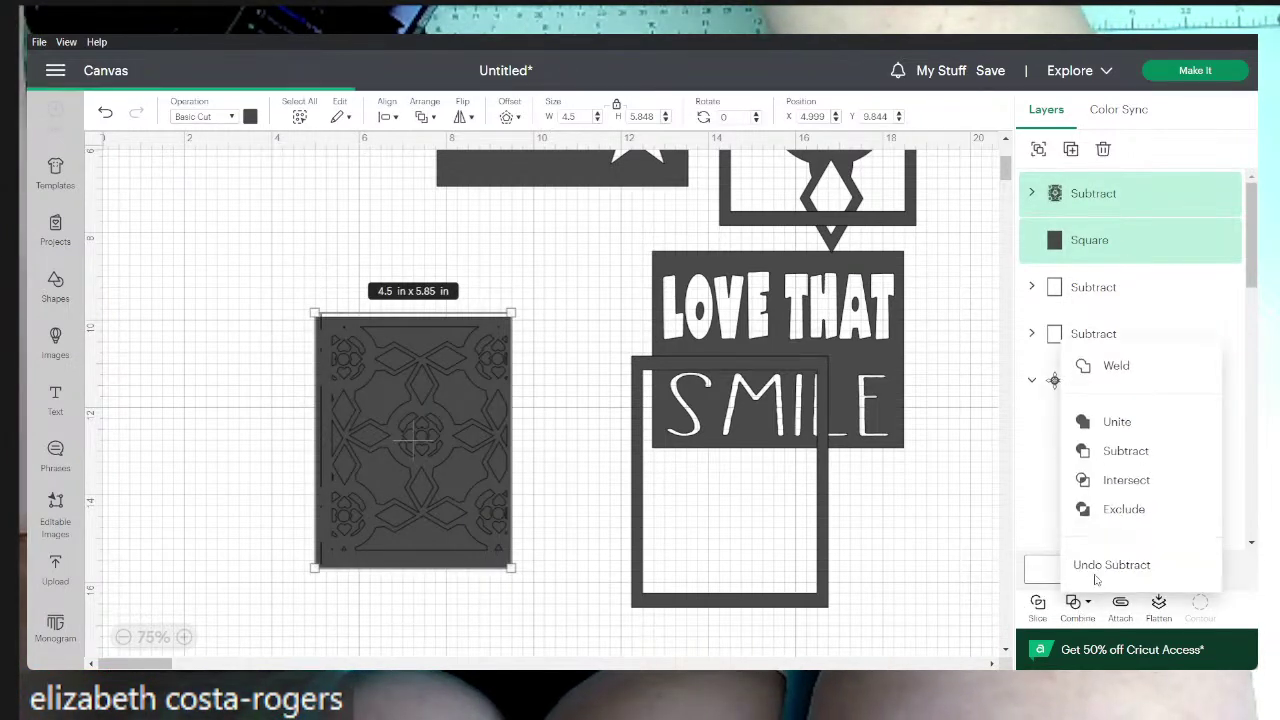
click(1118, 452)
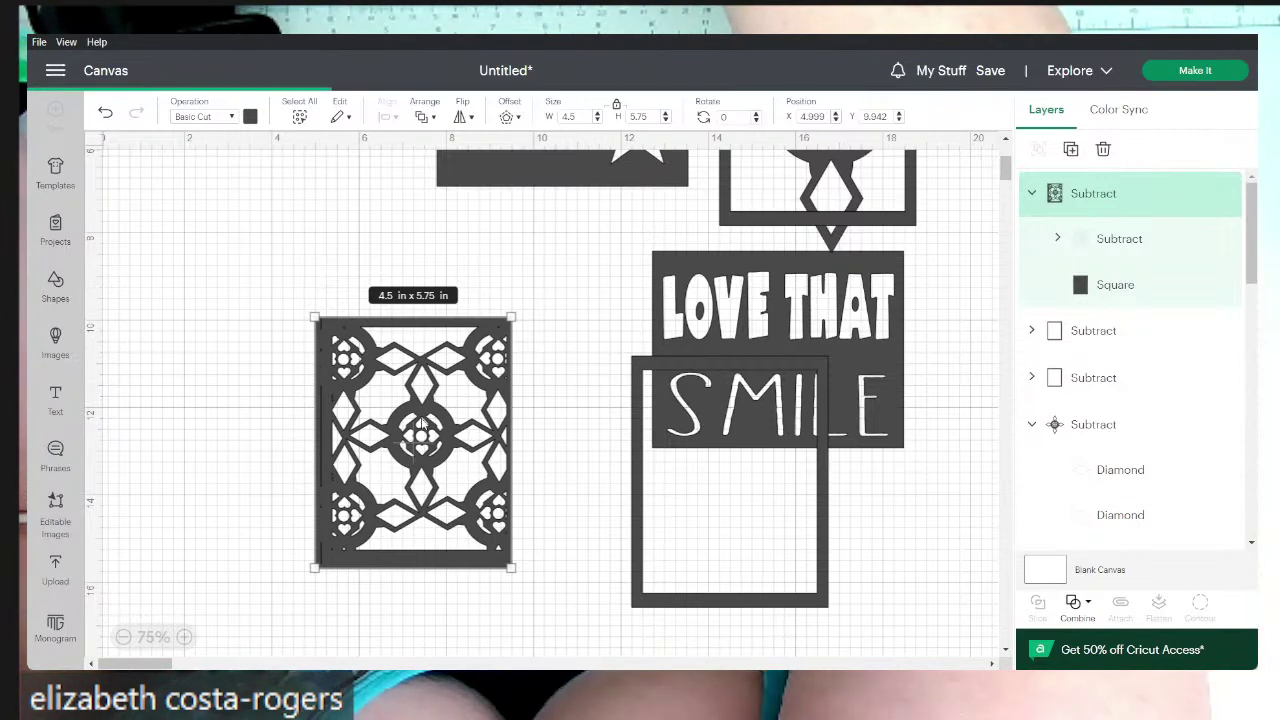
- Move the finished pattern card beside the LOVE THAT SMILE card and delete the spare empty frame overlapping that card
drag(420, 425, 542, 320)
click(640, 597)
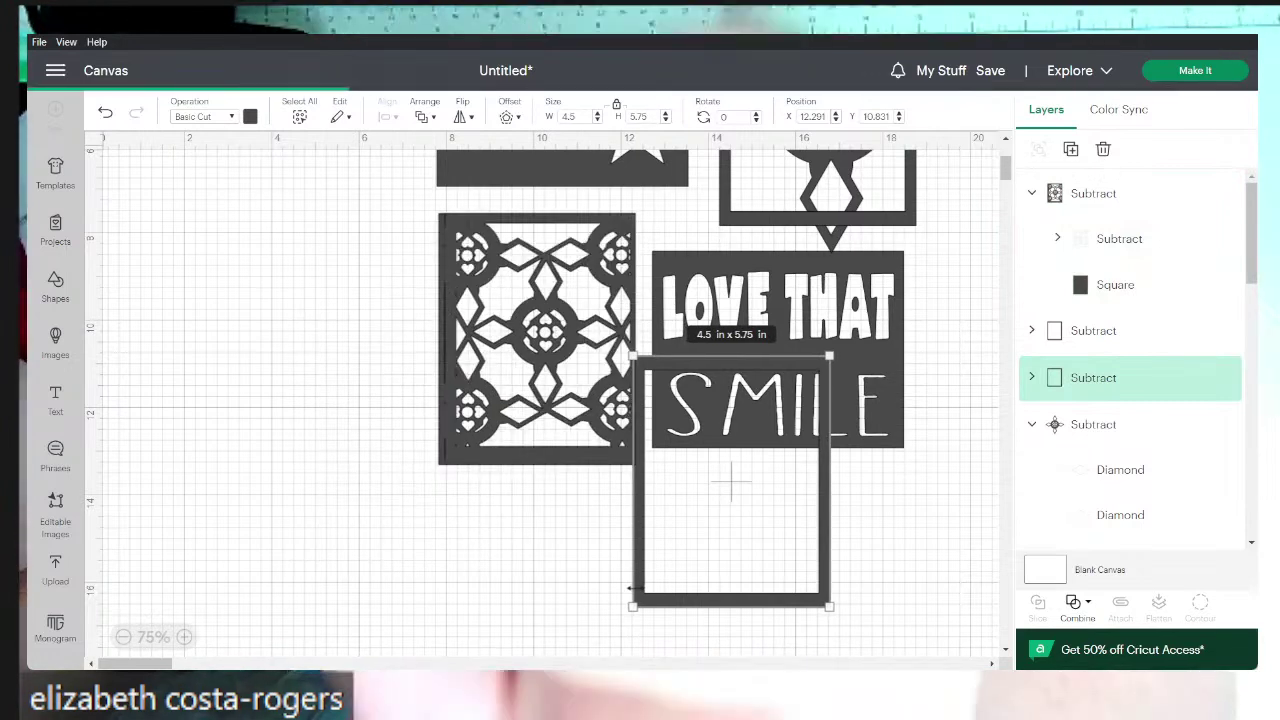
key(Delete)
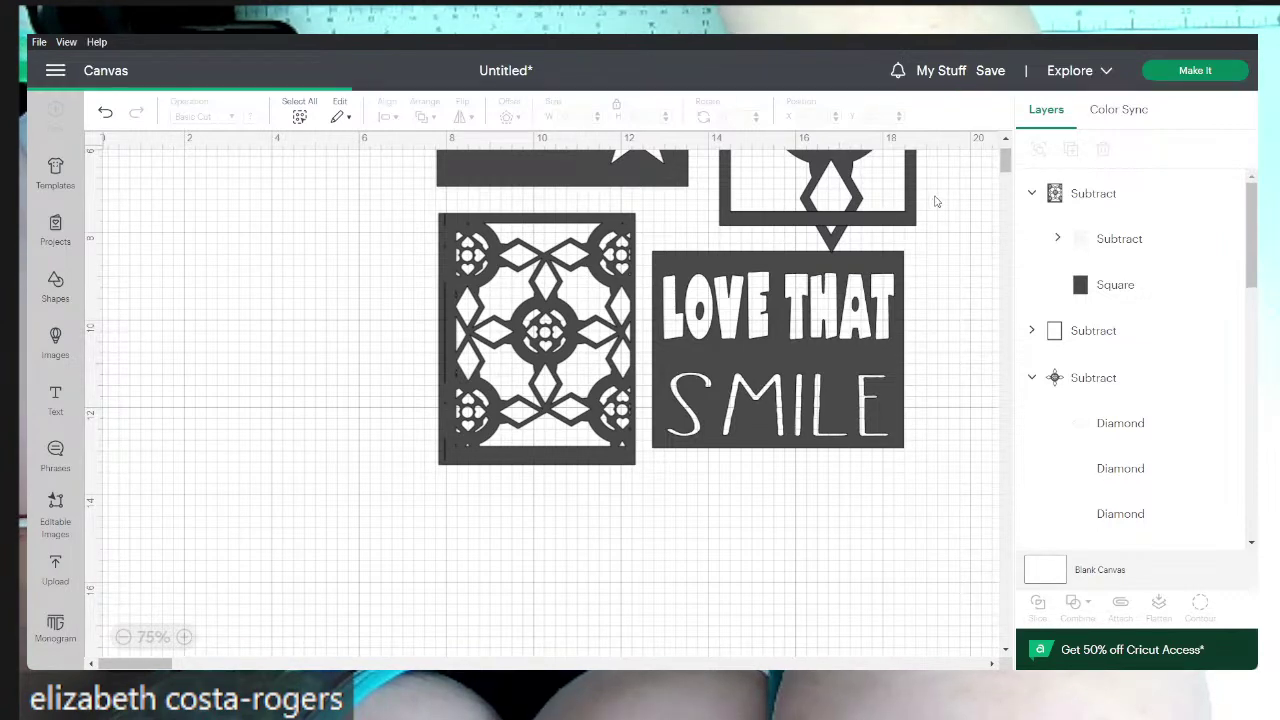
- Shrink the diamond cross design to about 5.18 by 5.21 in and reposition it over its frame
scroll(936, 202, up, 3)
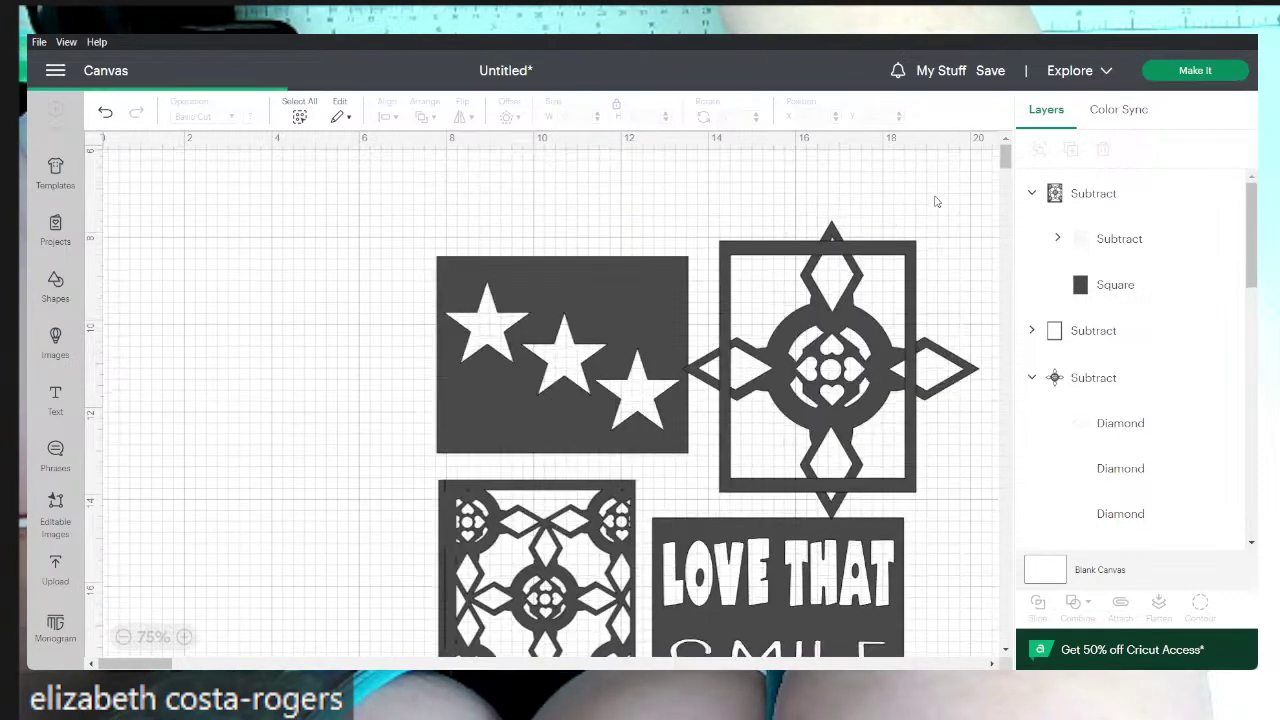
click(836, 333)
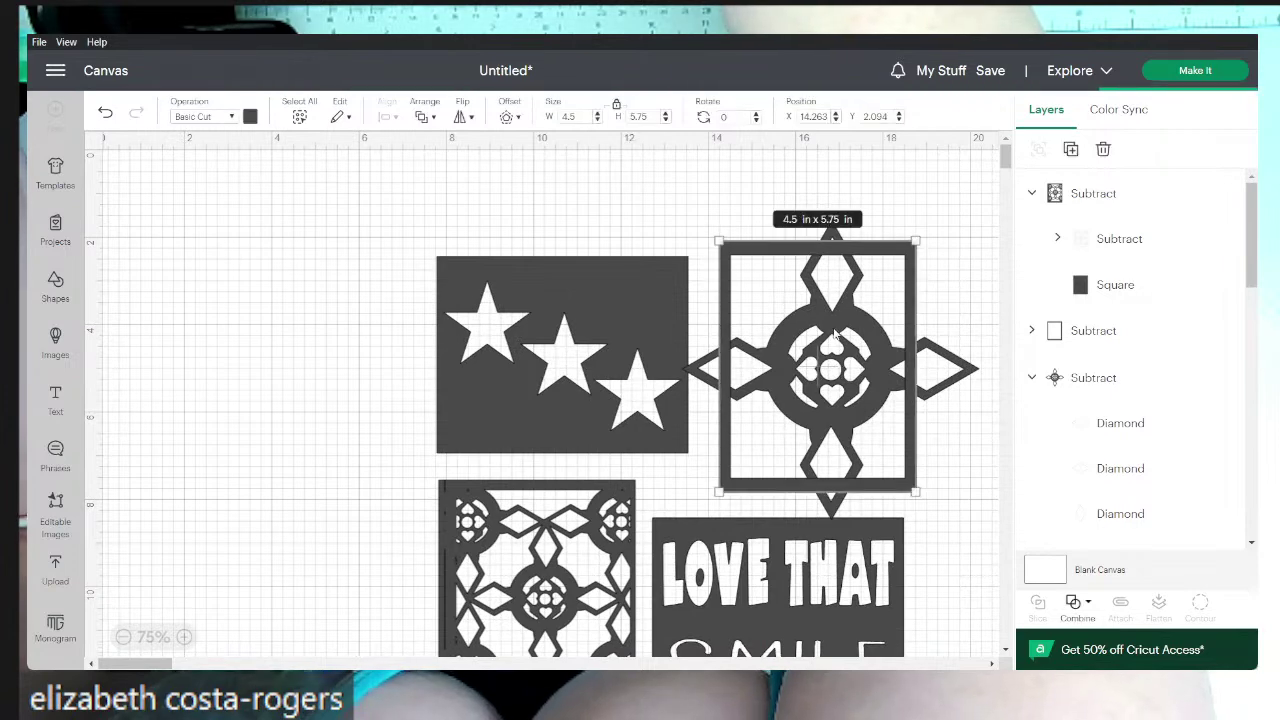
shift+click(1100, 377)
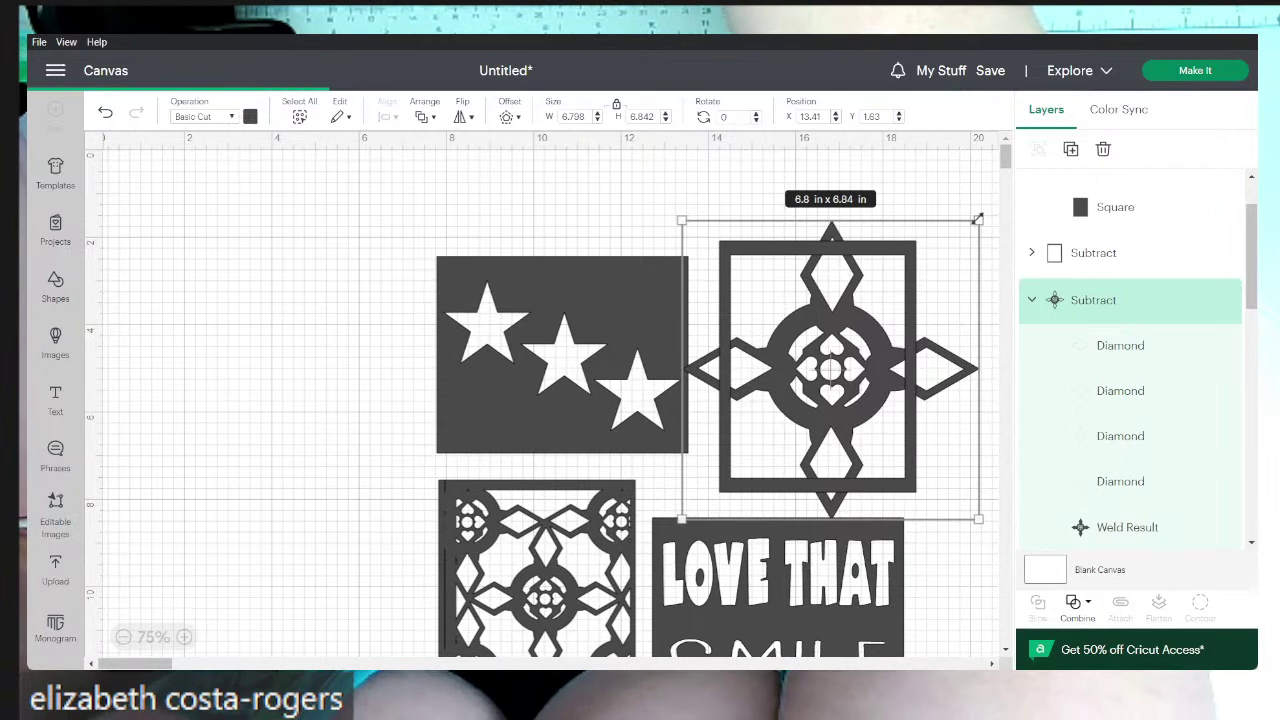
drag(977, 219, 897, 290)
drag(903, 298, 905, 294)
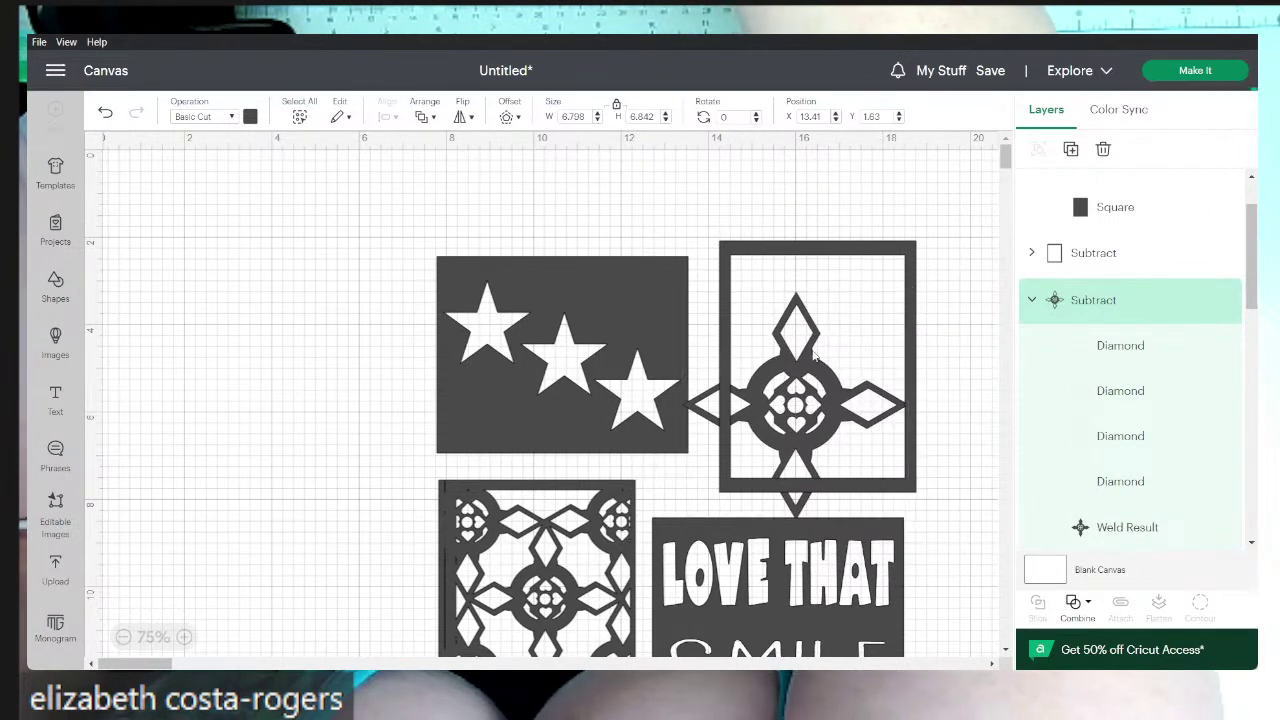
drag(802, 380, 824, 341)
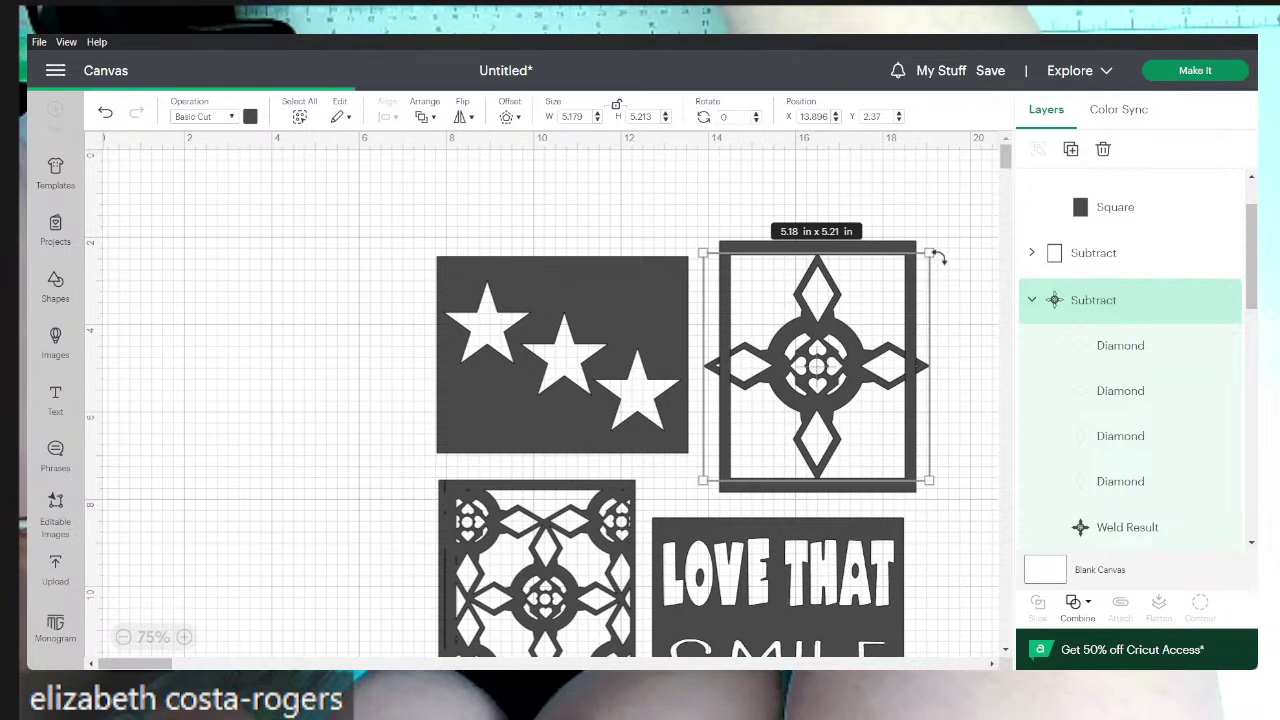
- Reduce the cross design to about 4.33 by 4.75 in and shift it toward the frame's center
drag(930, 253, 922, 259)
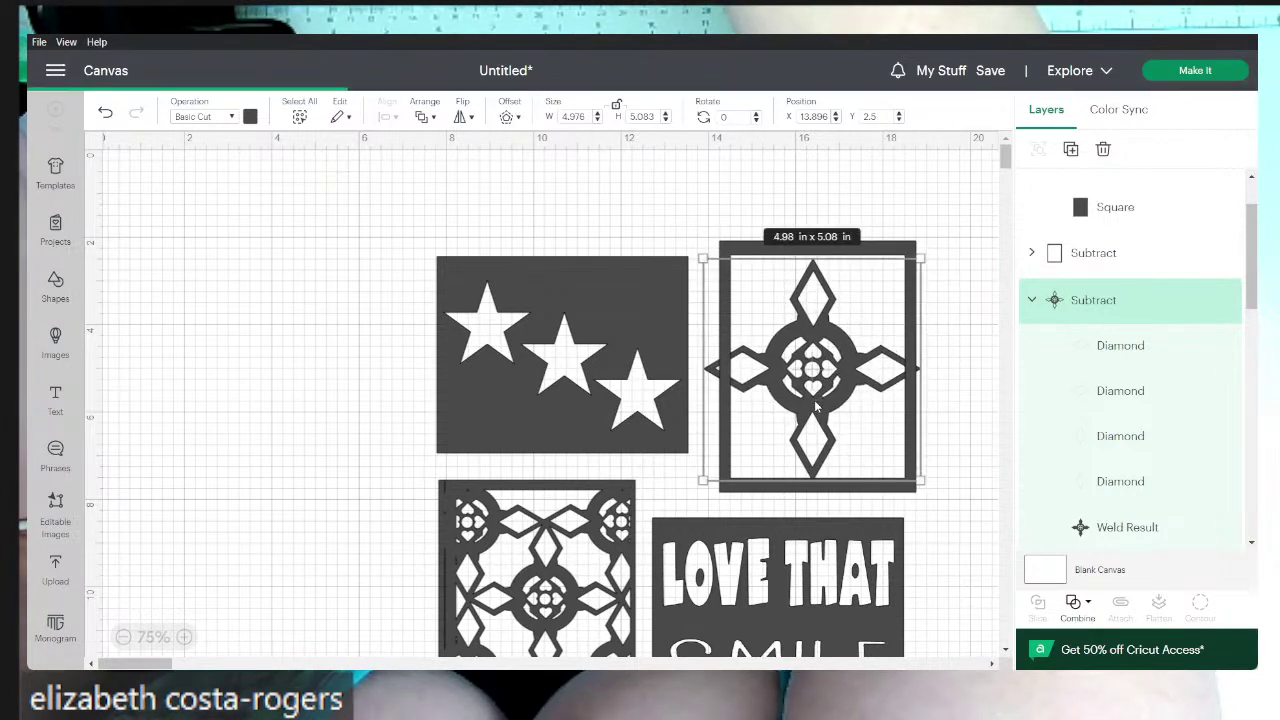
drag(924, 481, 894, 466)
drag(819, 391, 840, 405)
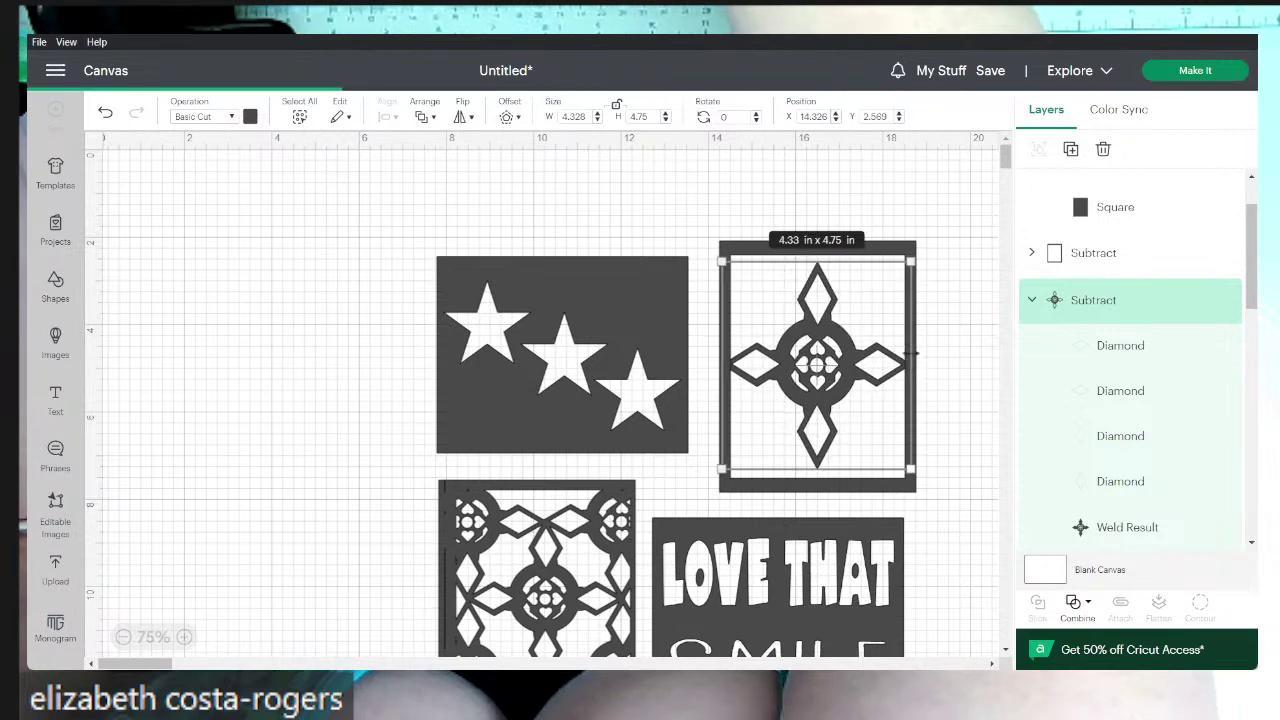
- Narrow the cross design to about 3.83 in wide and center it inside the frame at about X 14.58, Y 2.56
drag(911, 297, 897, 295)
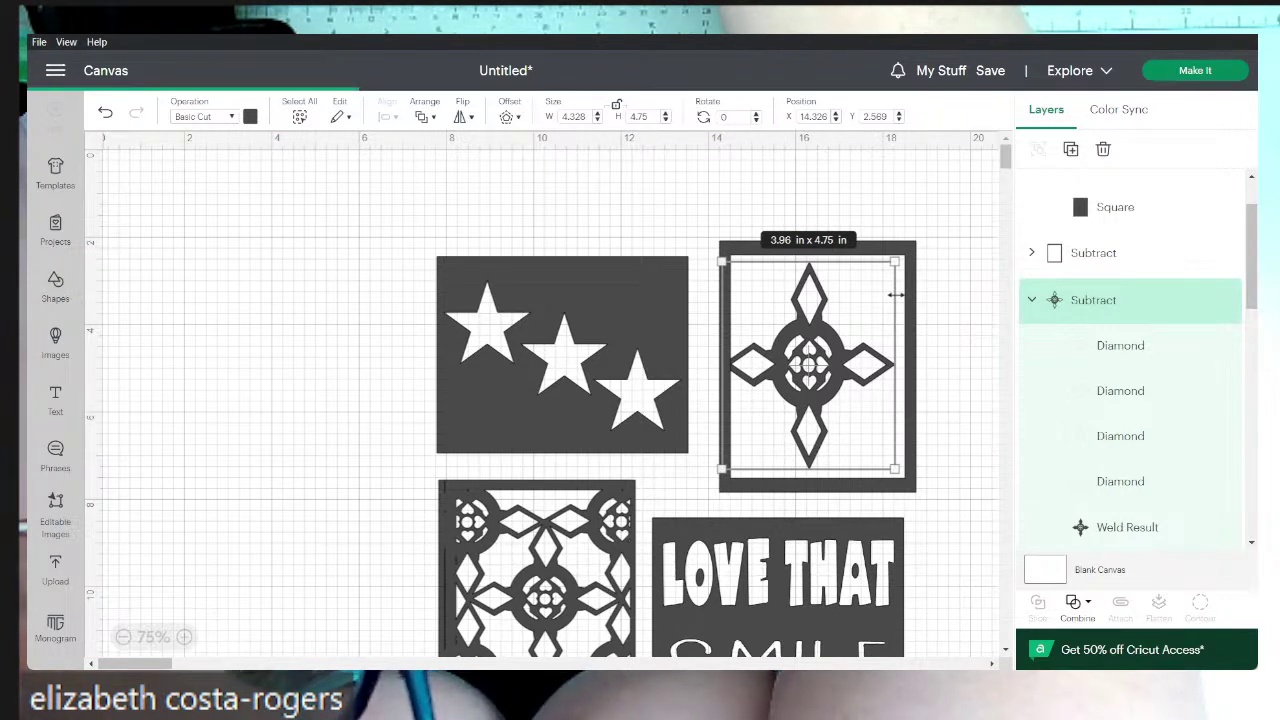
drag(896, 295, 896, 295)
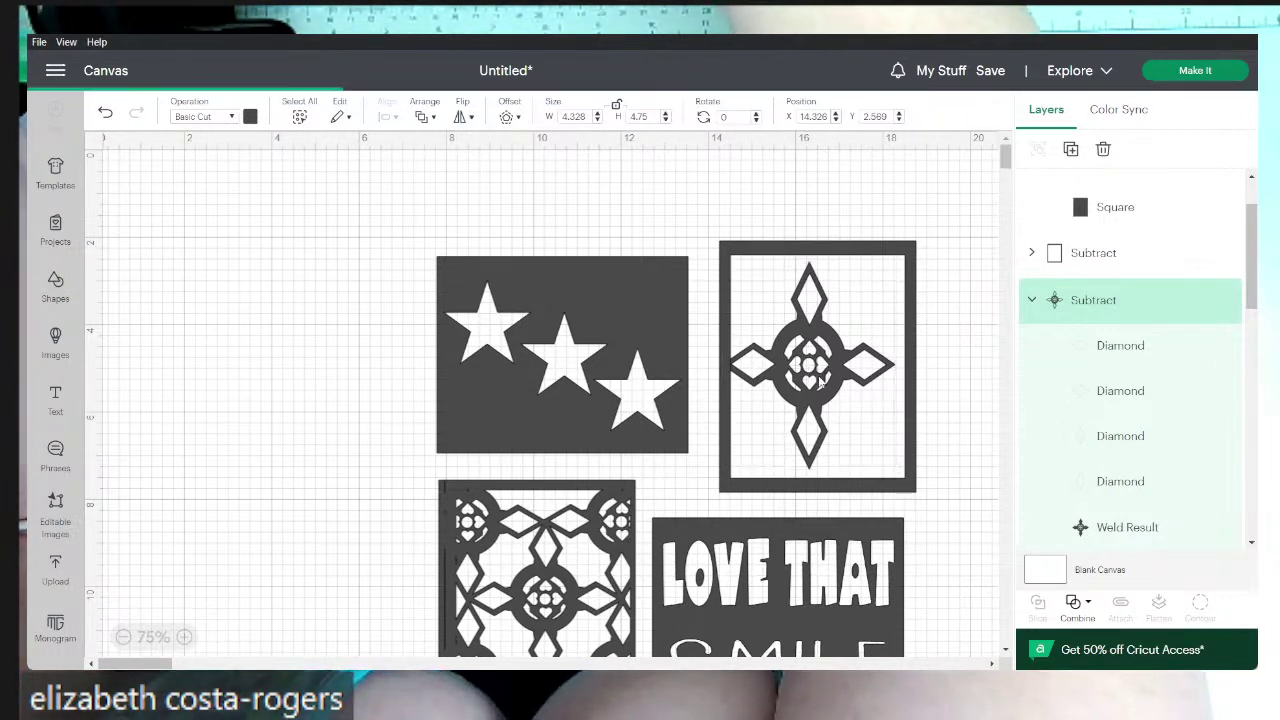
drag(808, 388, 817, 404)
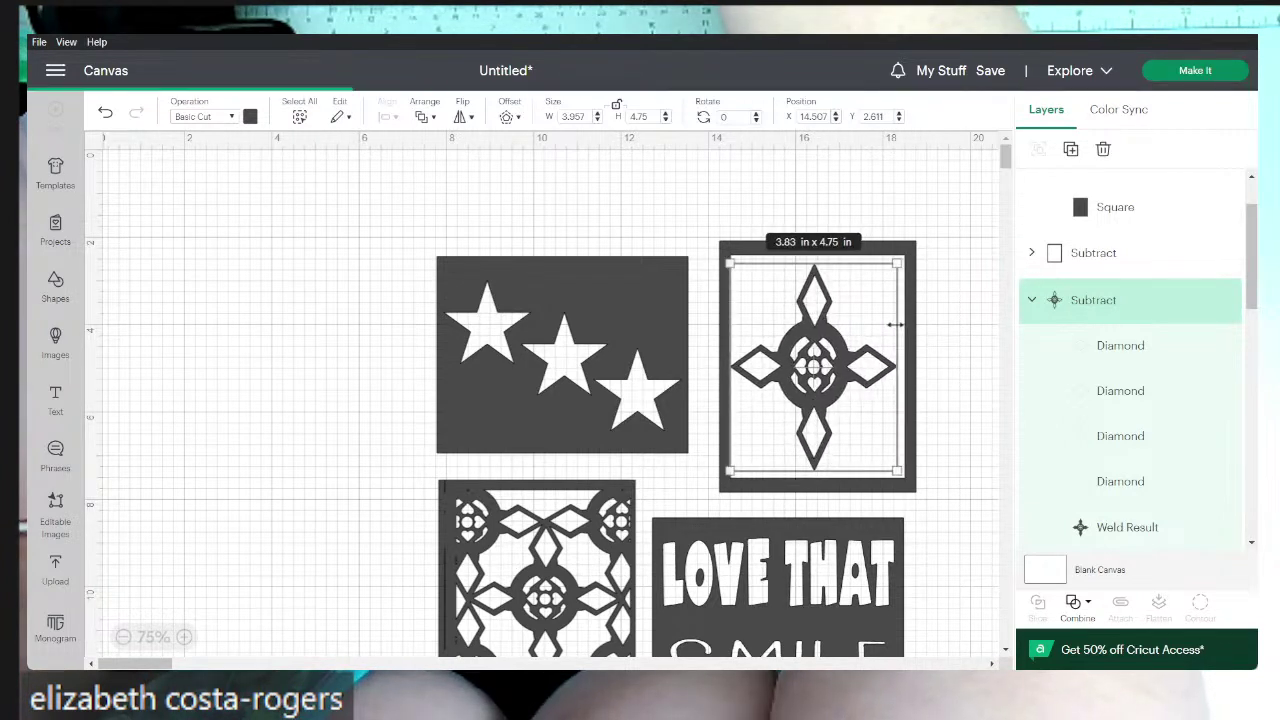
click(856, 355)
drag(826, 407, 829, 405)
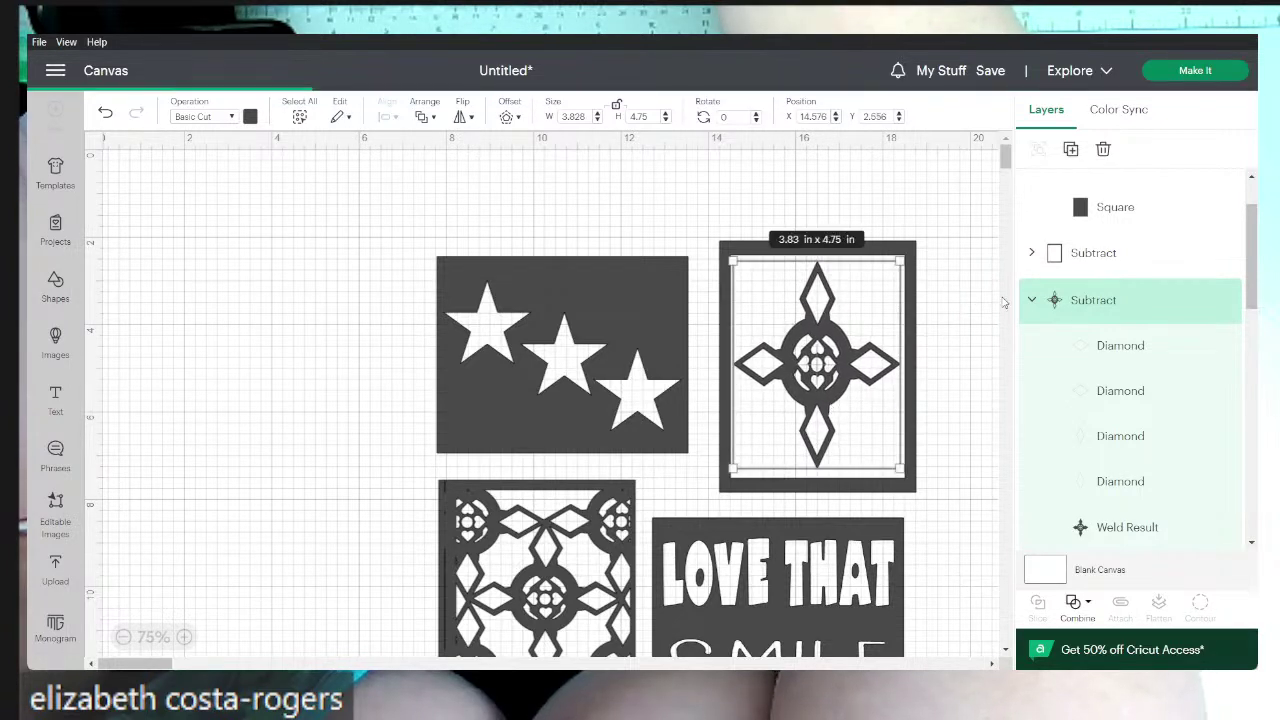
click(960, 309)
- Select all the designs on the canvas and attach them together to preserve their layout
scroll(960, 309, down, 15)
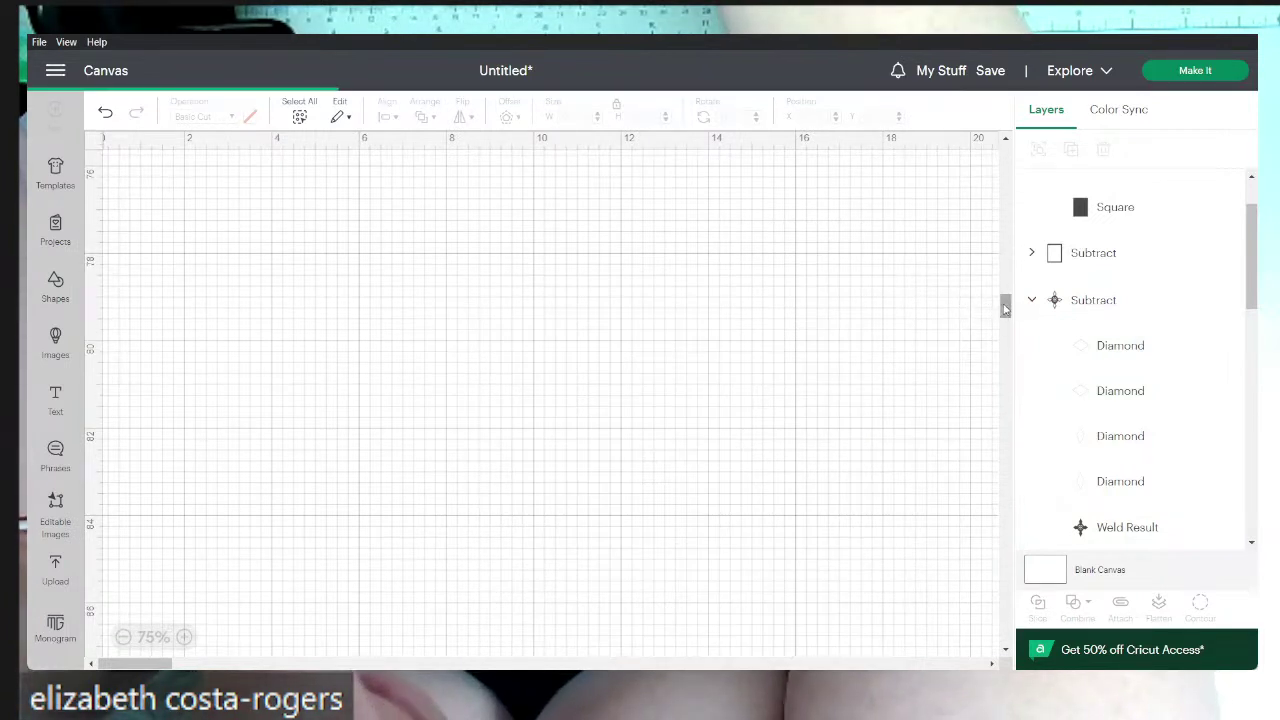
drag(1000, 236, 1006, 149)
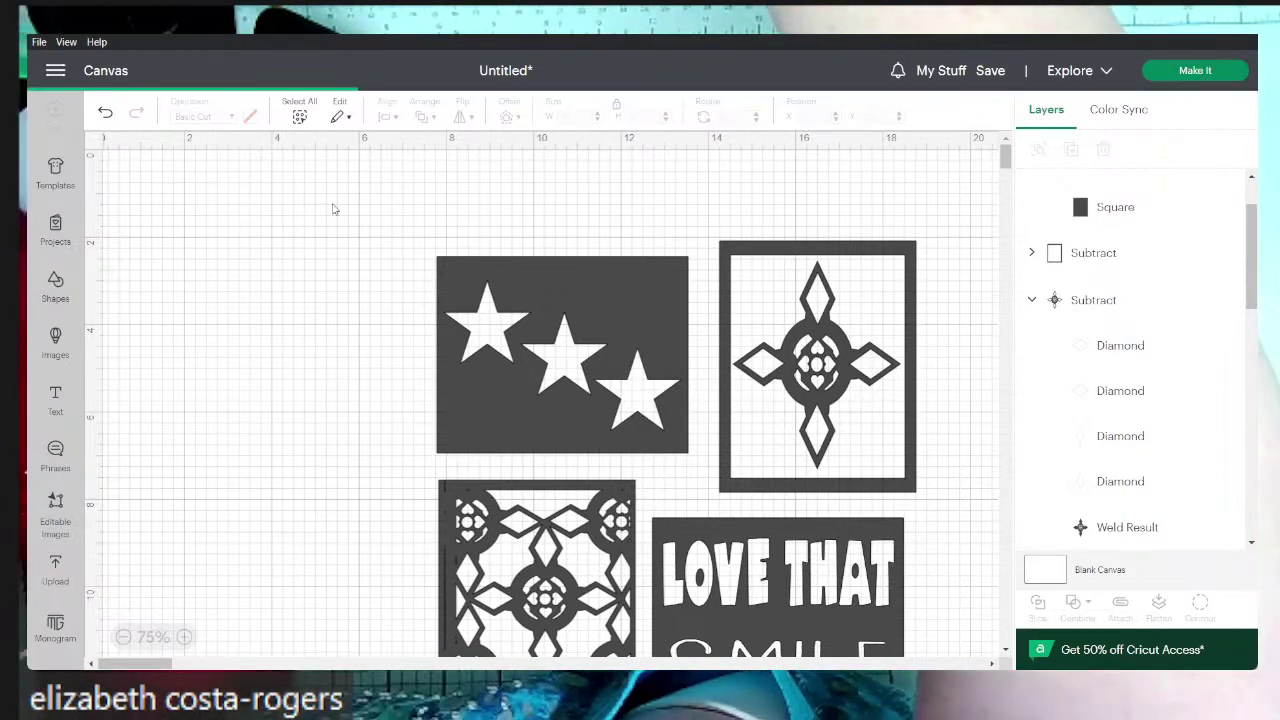
drag(337, 200, 742, 560)
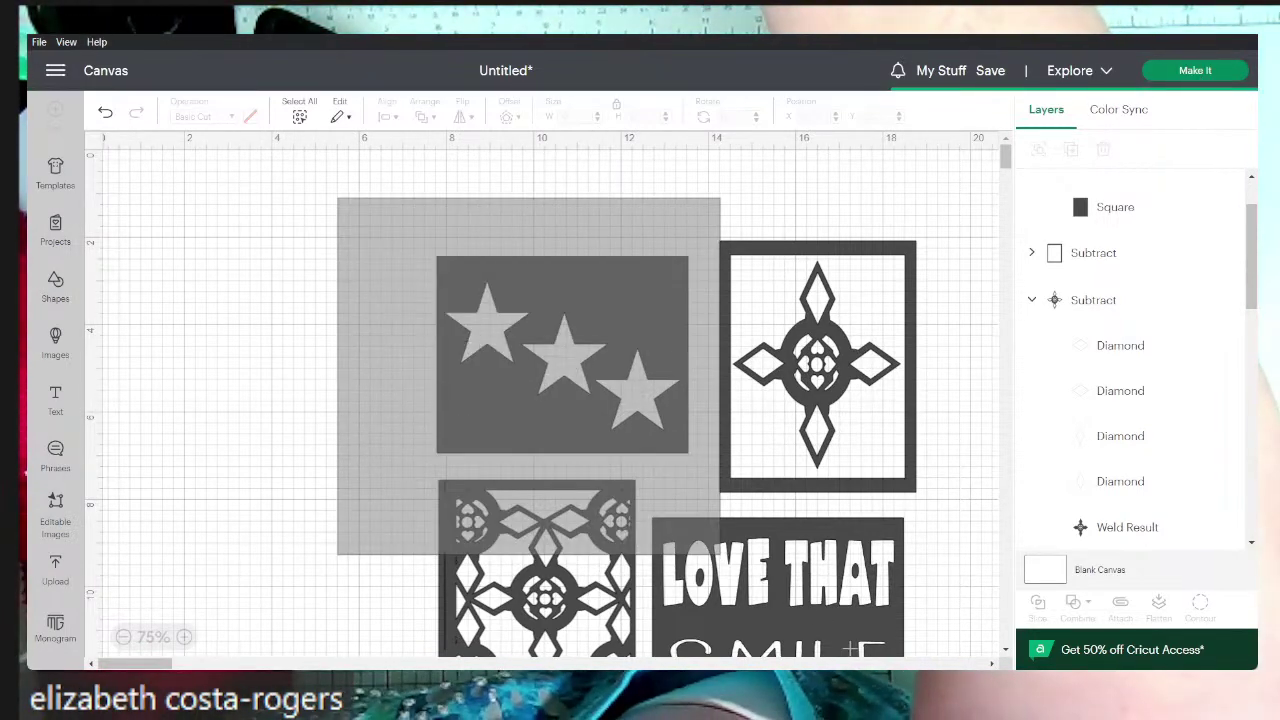
drag(850, 648, 911, 657)
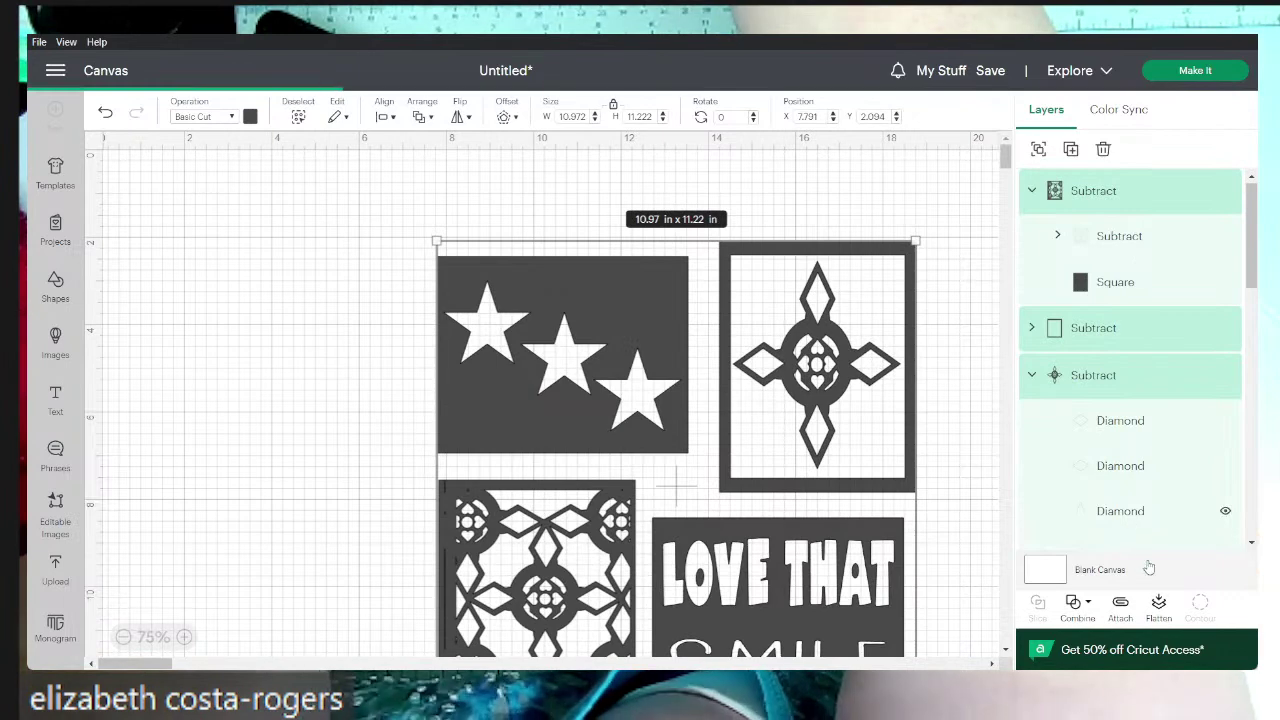
click(1121, 612)
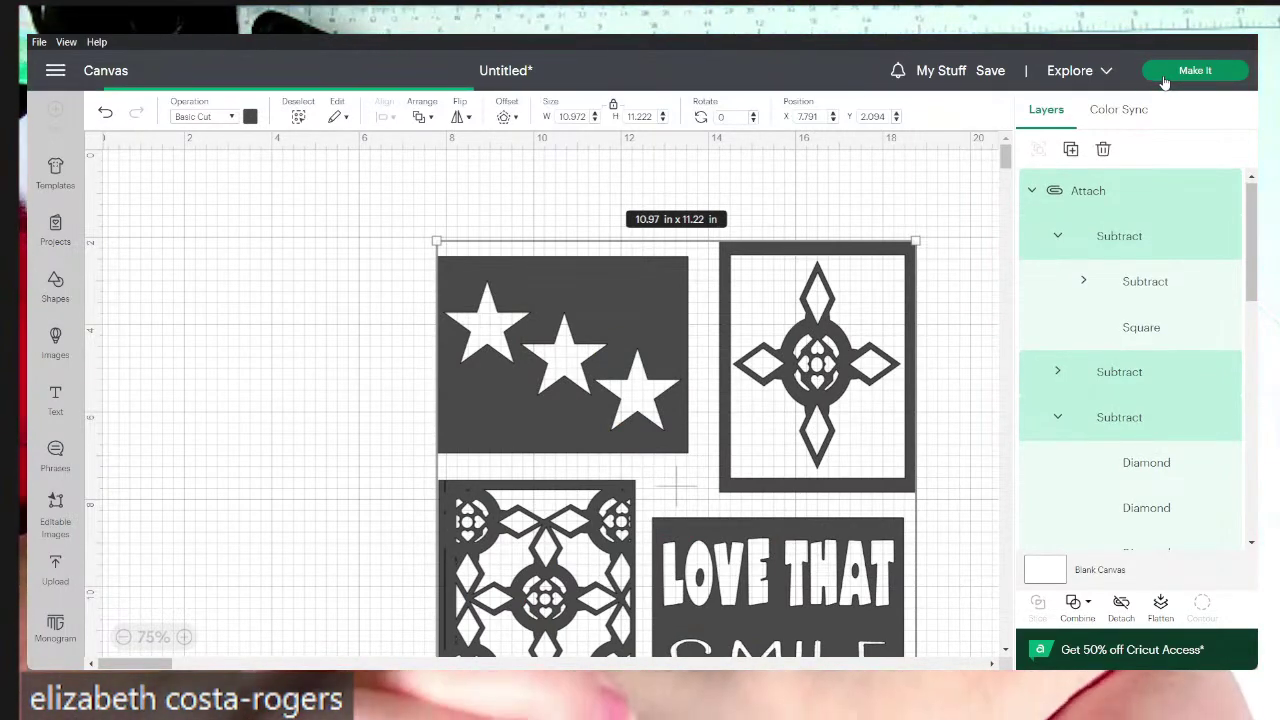
- Send the attached layout to cutting, with Mylar as the base material and the pressure set to More
click(1164, 78)
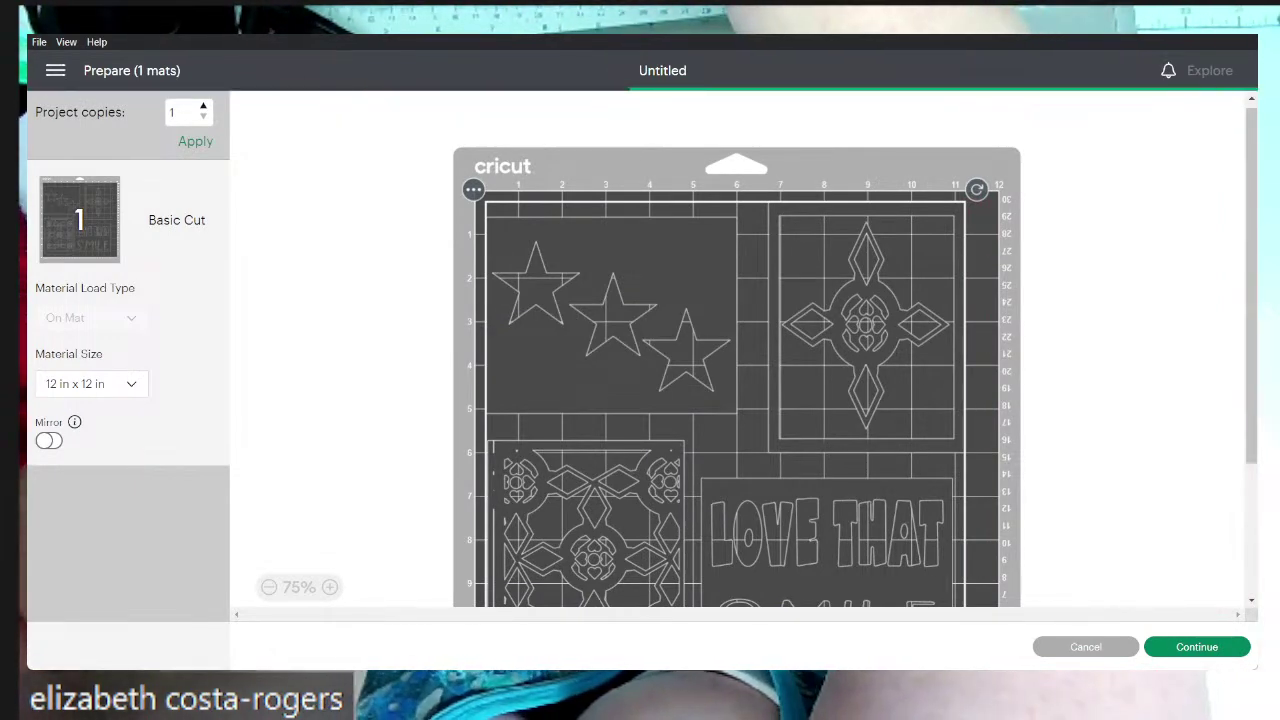
click(1196, 647)
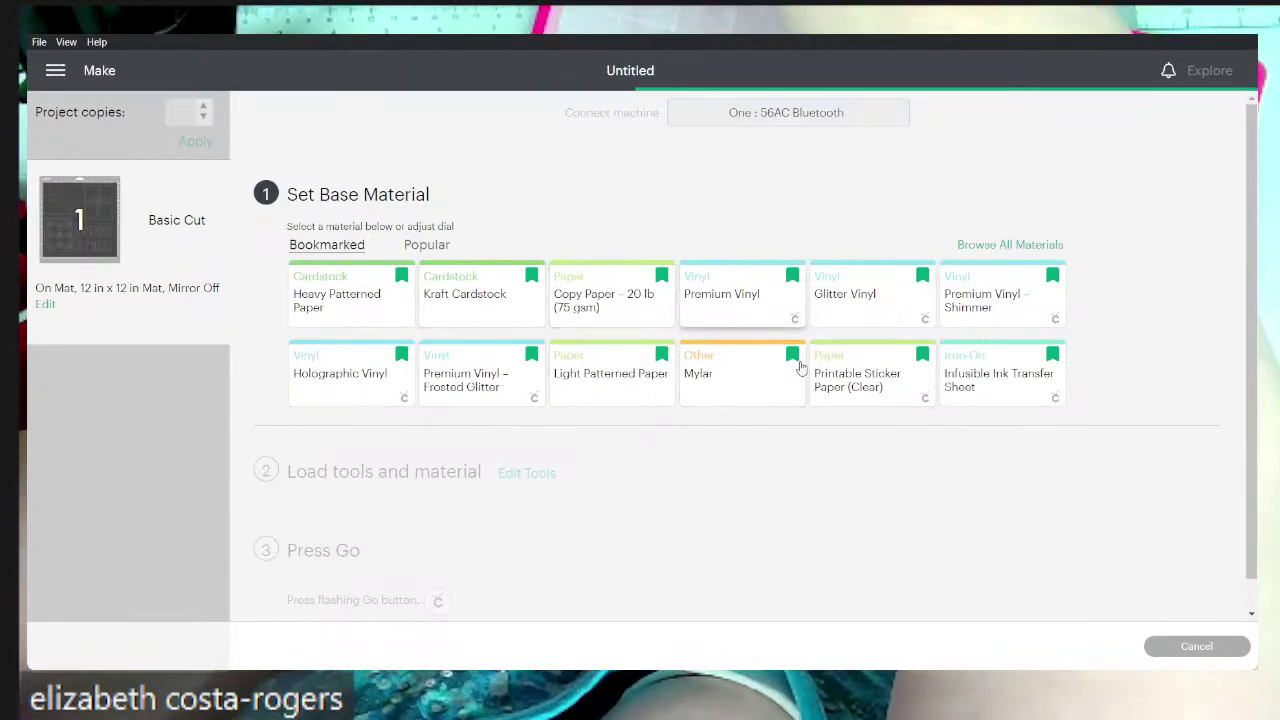
click(730, 381)
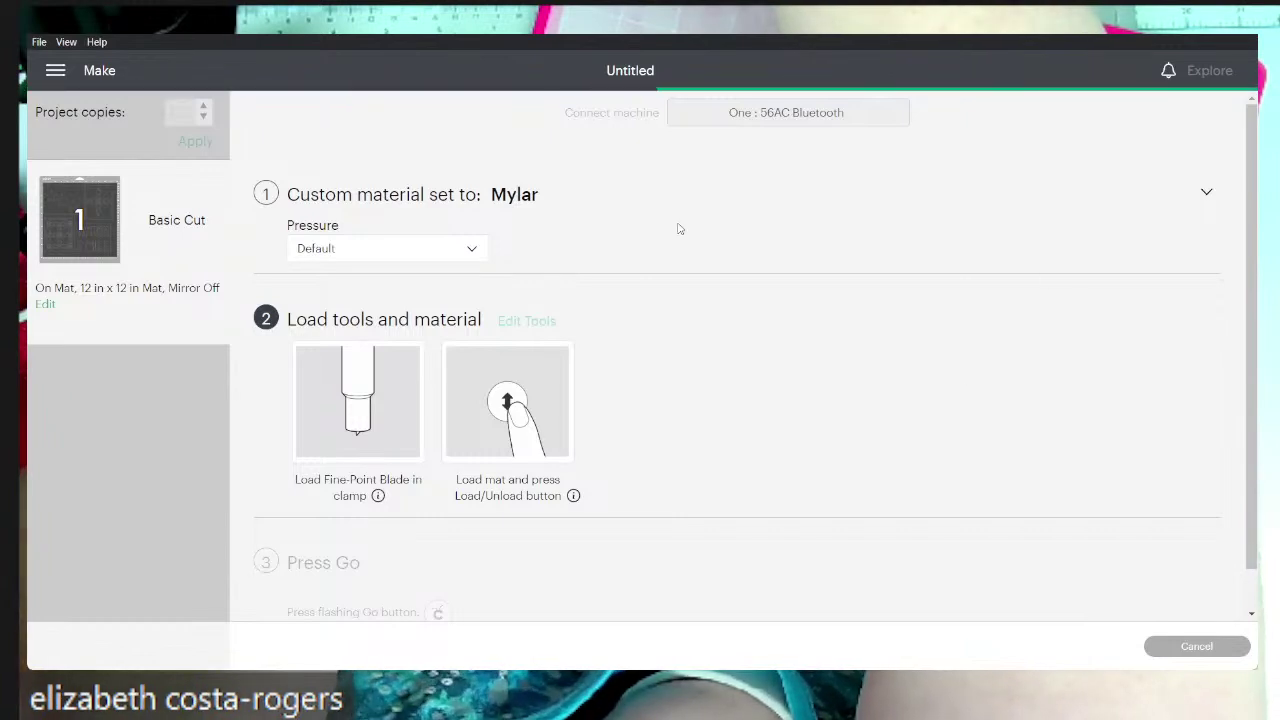
click(473, 255)
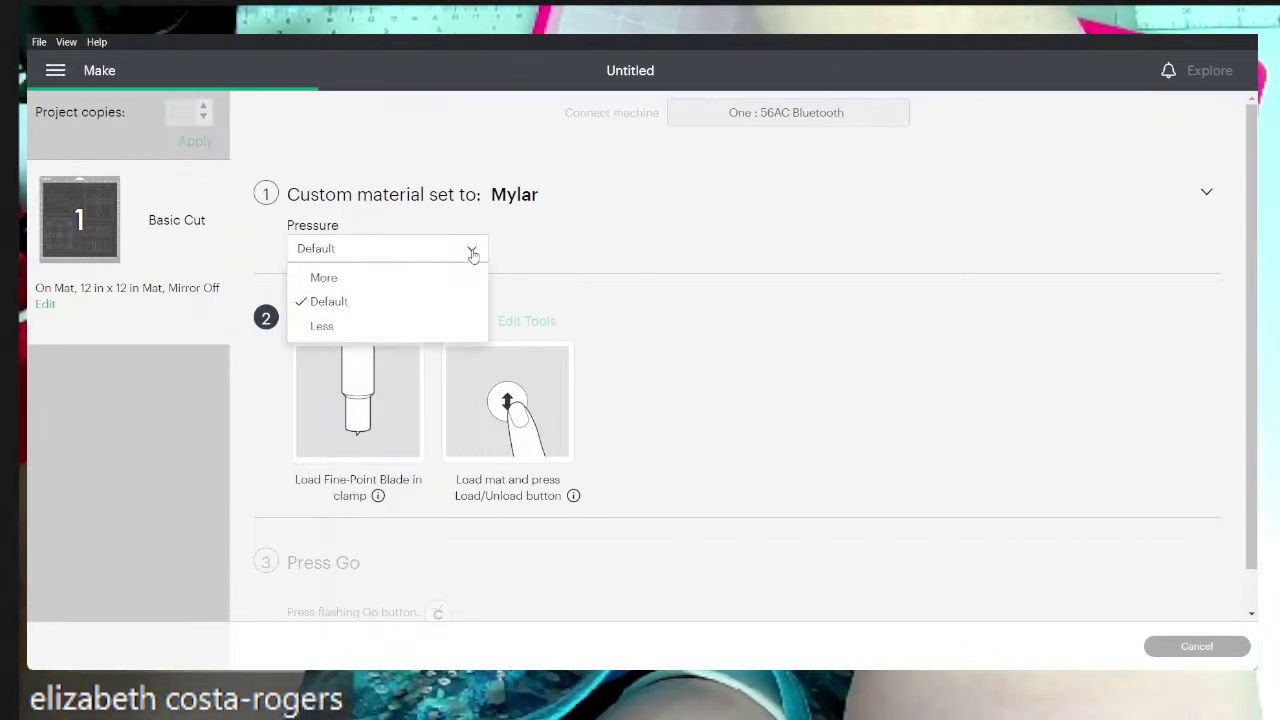
click(335, 287)
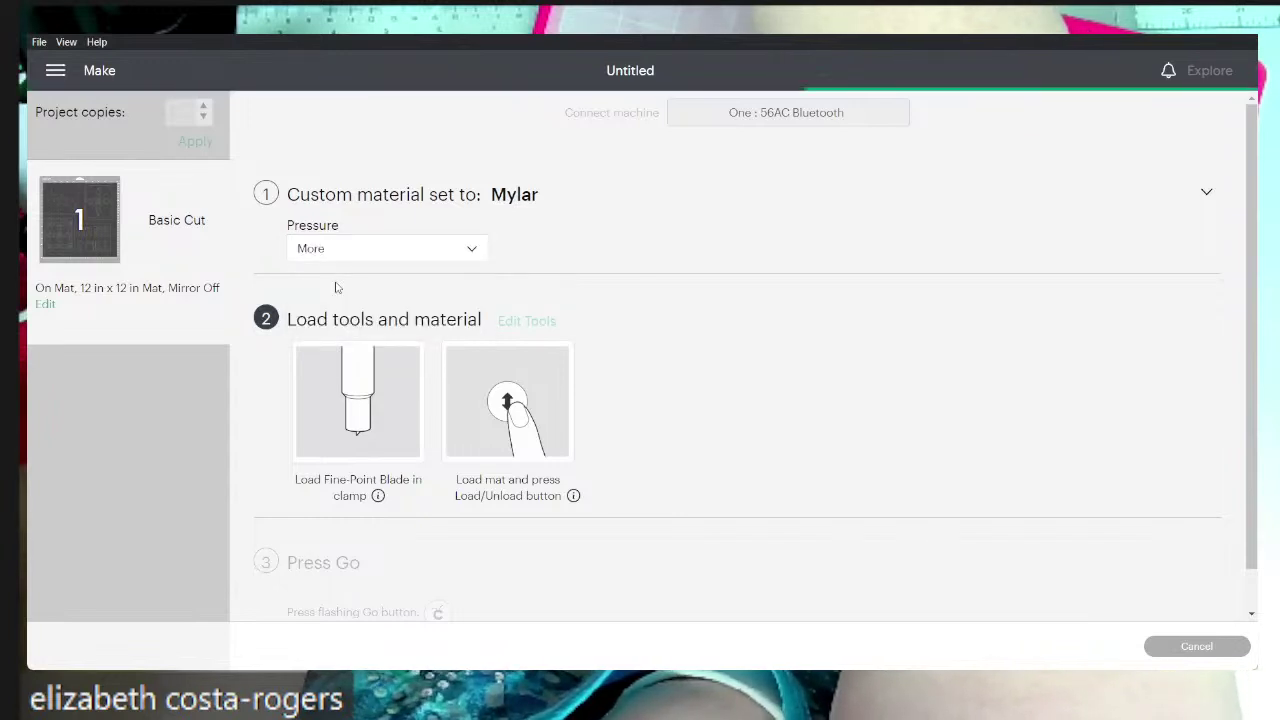